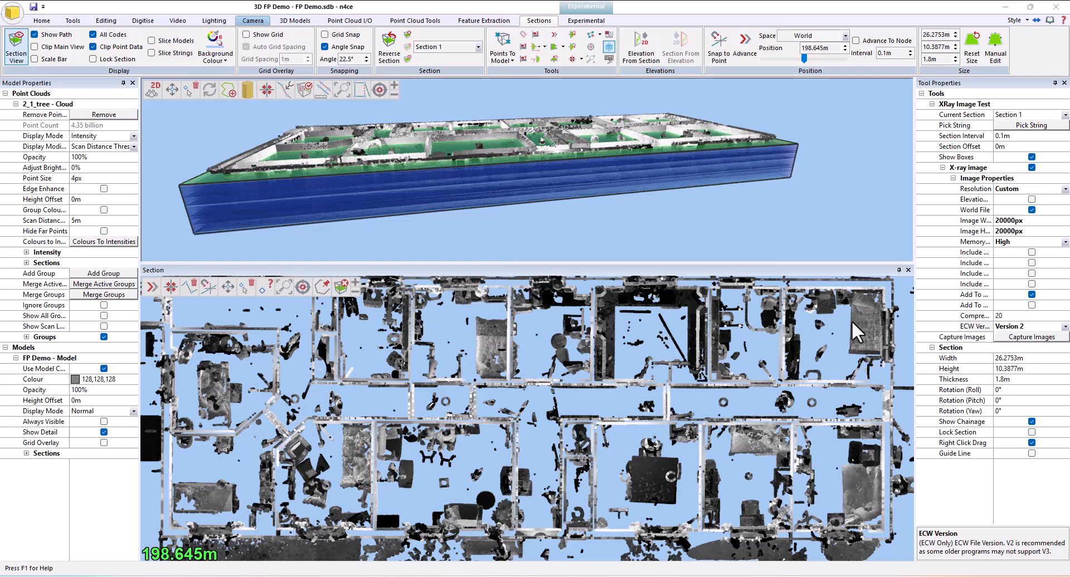
Review the cloud's point size setting and the X-ray image's maximum width and height settings
click(100, 179)
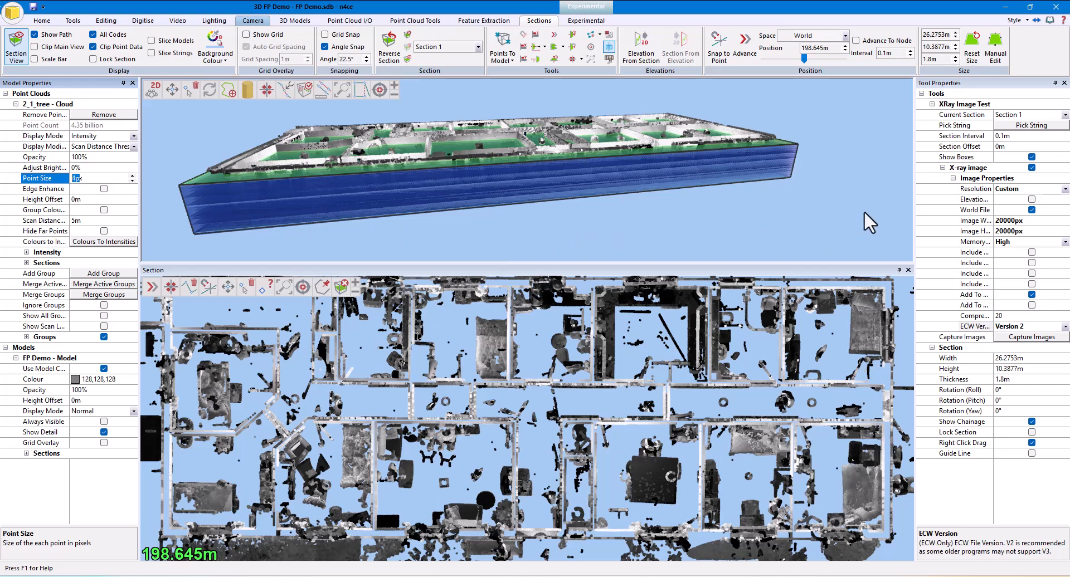
click(972, 222)
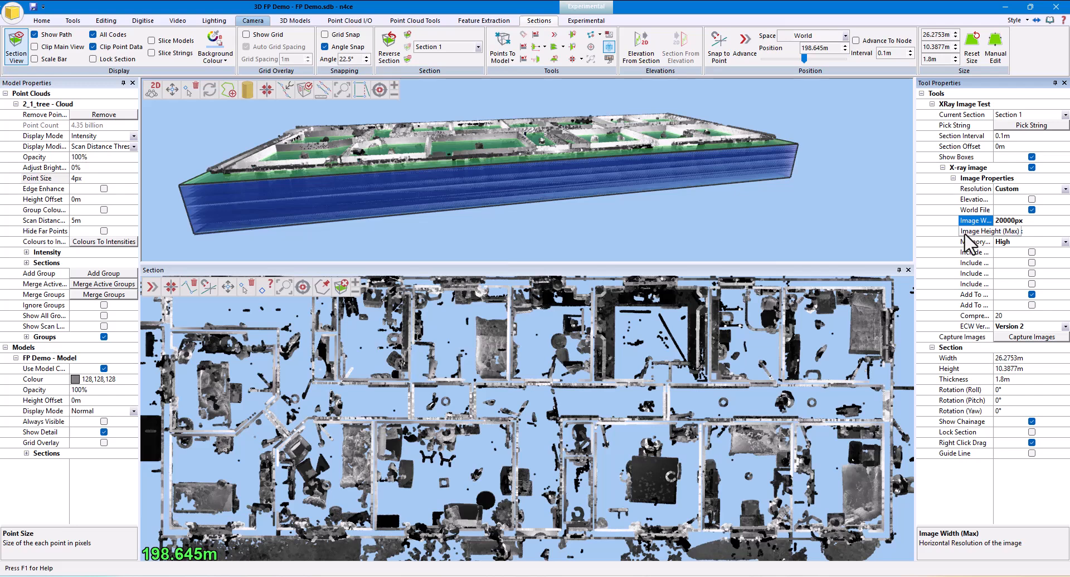
click(965, 233)
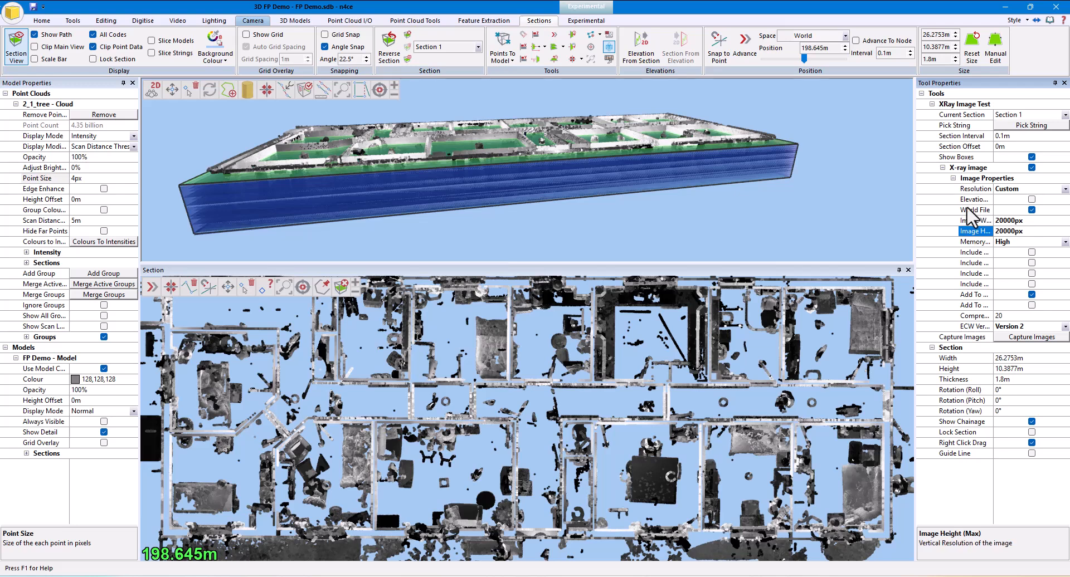
click(958, 136)
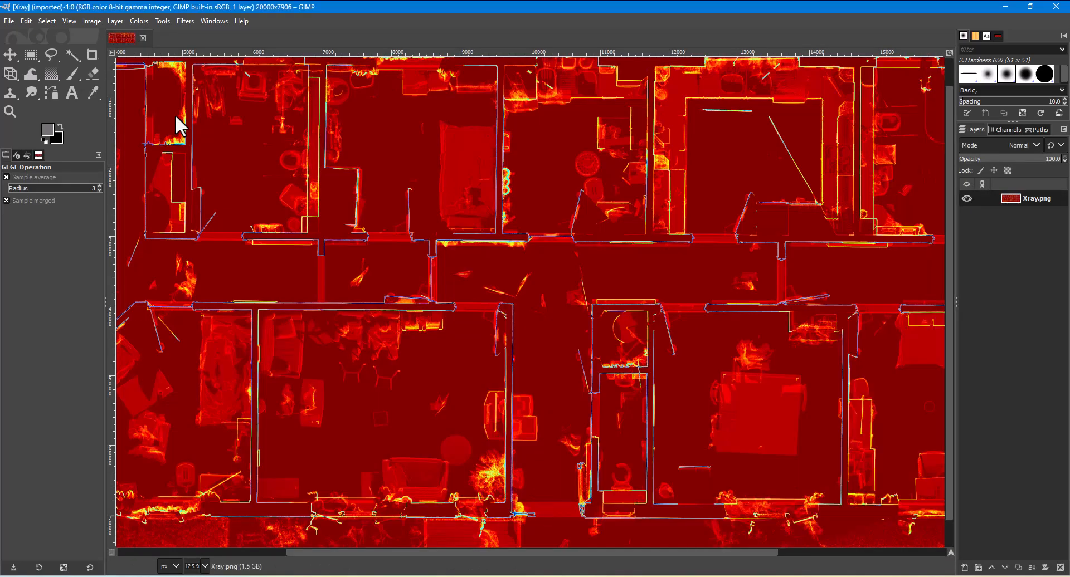
In GIMP, use Levels on the X-ray image to lower the maximum output of the red and green channels to 0
click(140, 20)
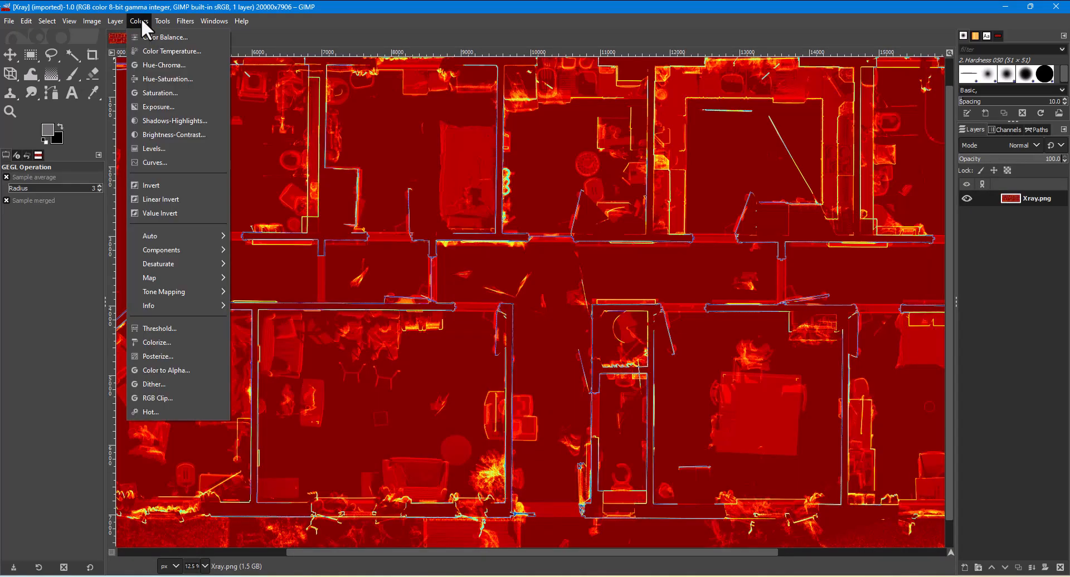
click(169, 146)
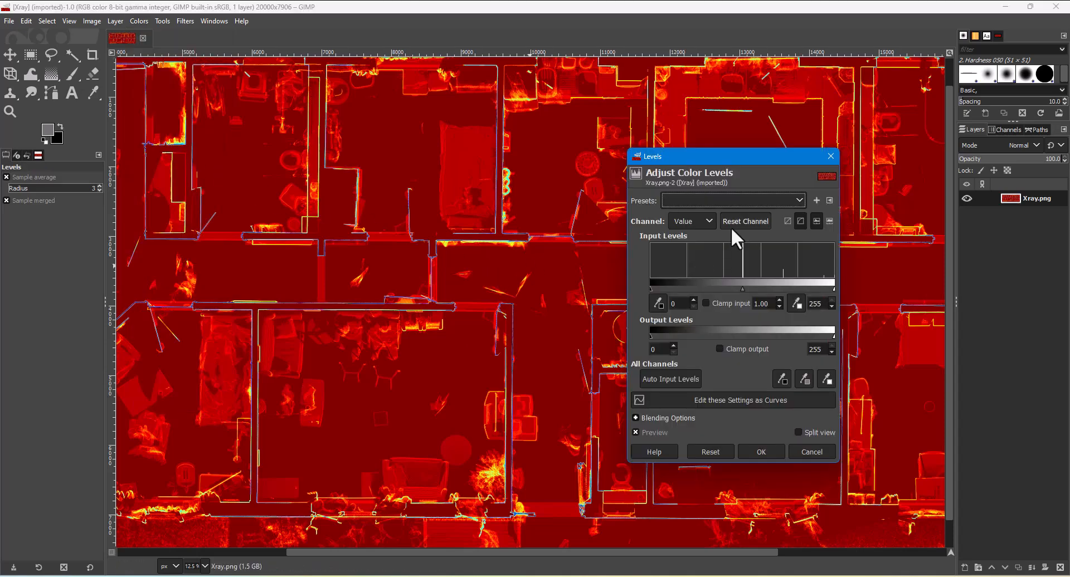
click(708, 223)
click(689, 252)
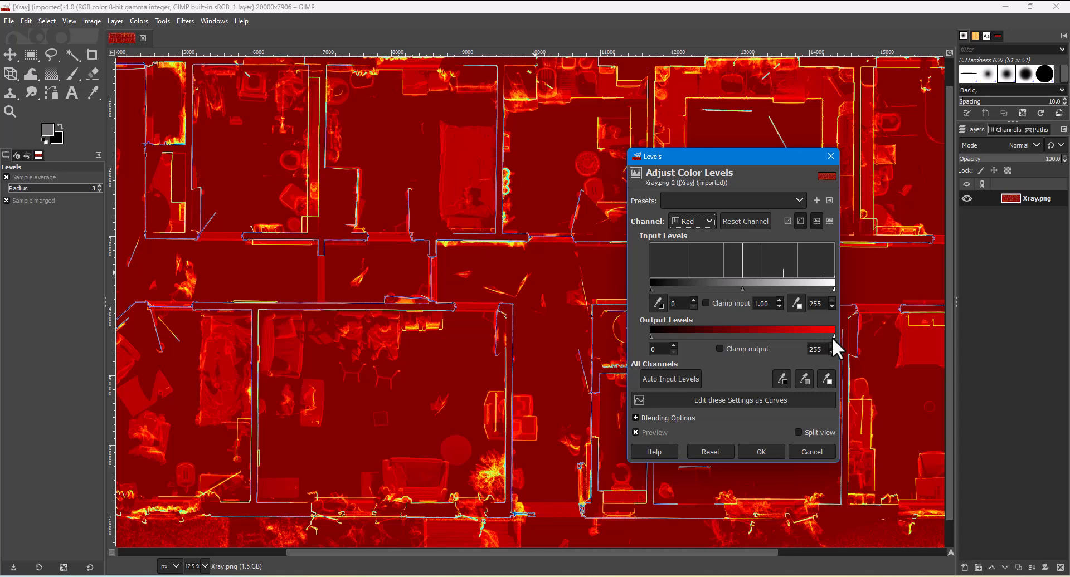
drag(831, 336, 636, 346)
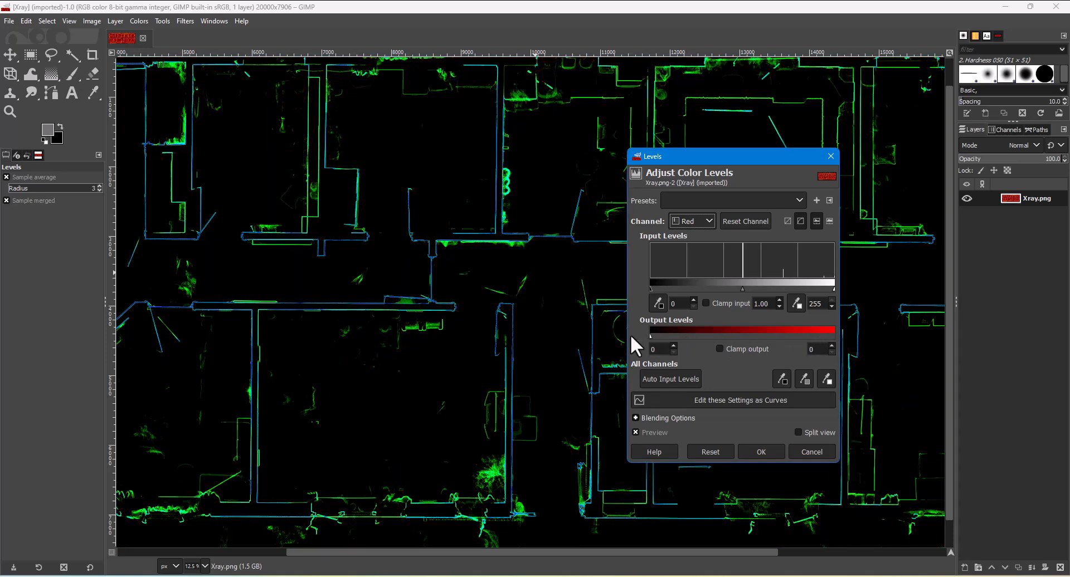
click(705, 220)
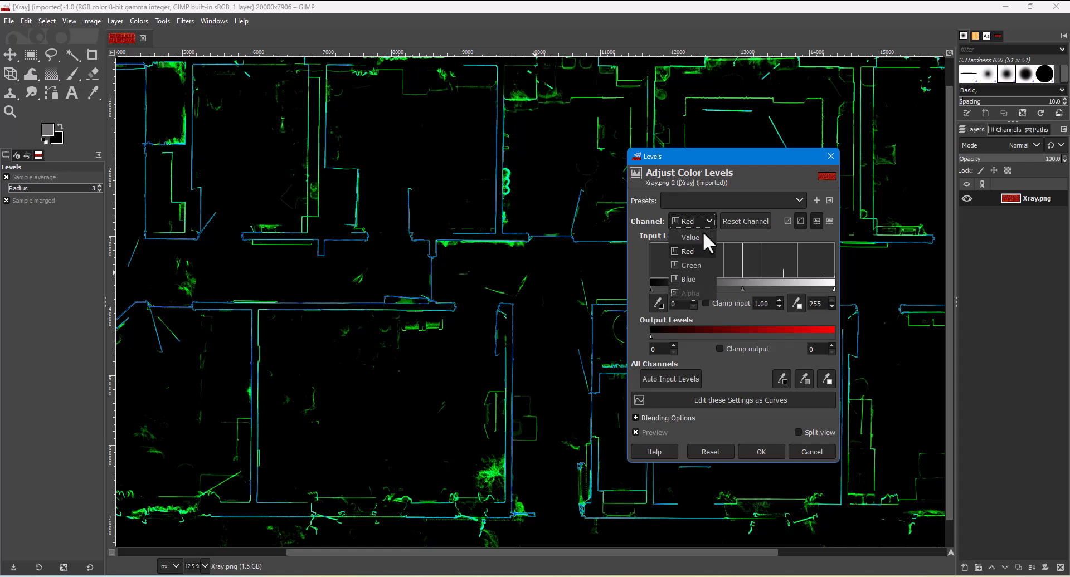
click(691, 268)
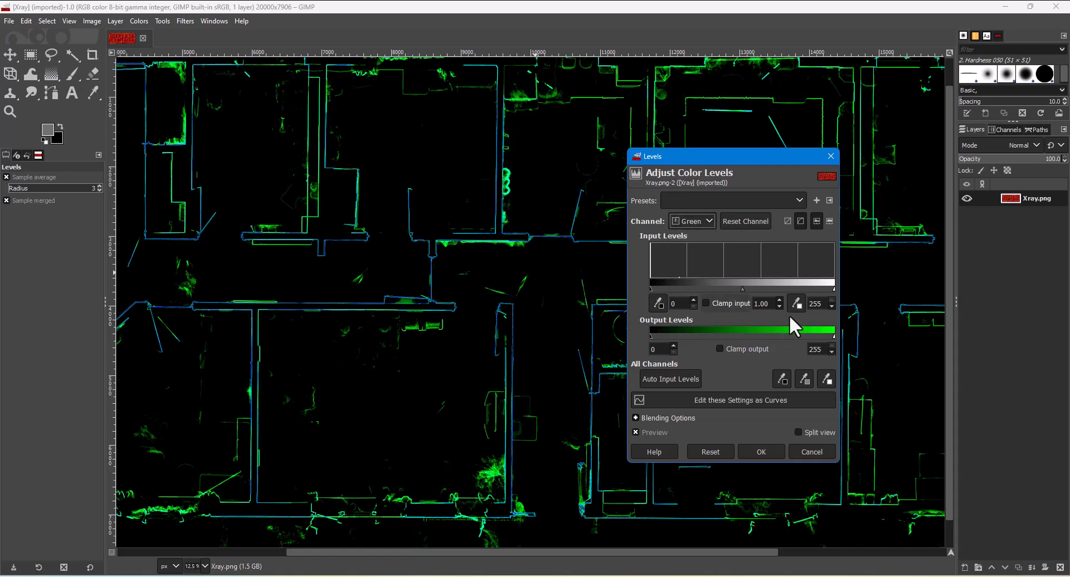
drag(833, 332, 637, 340)
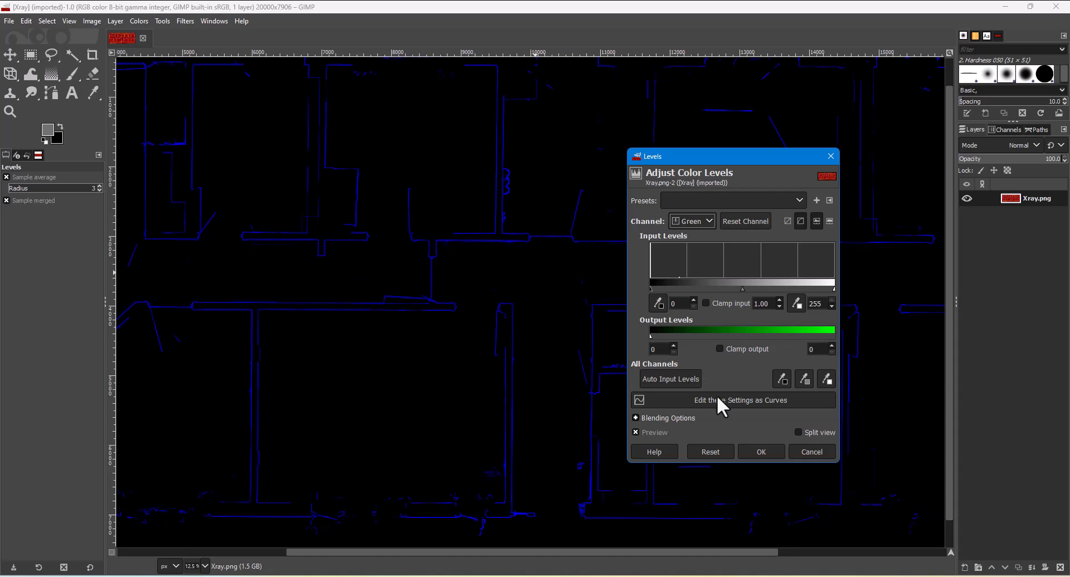
key(Return)
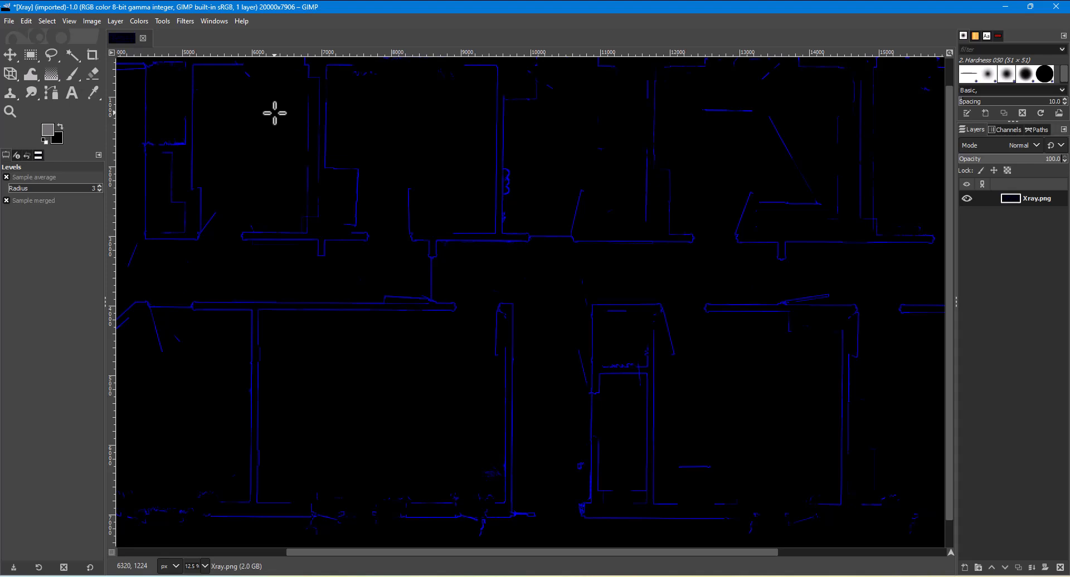
Apply Value Invert to the image and export it back over the original Xray.png
click(137, 20)
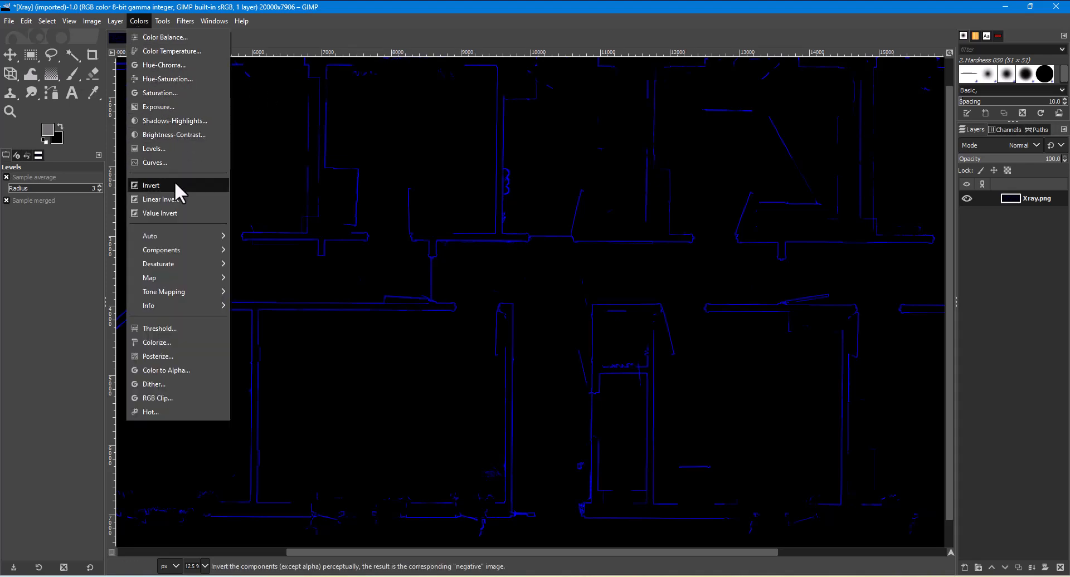
click(175, 212)
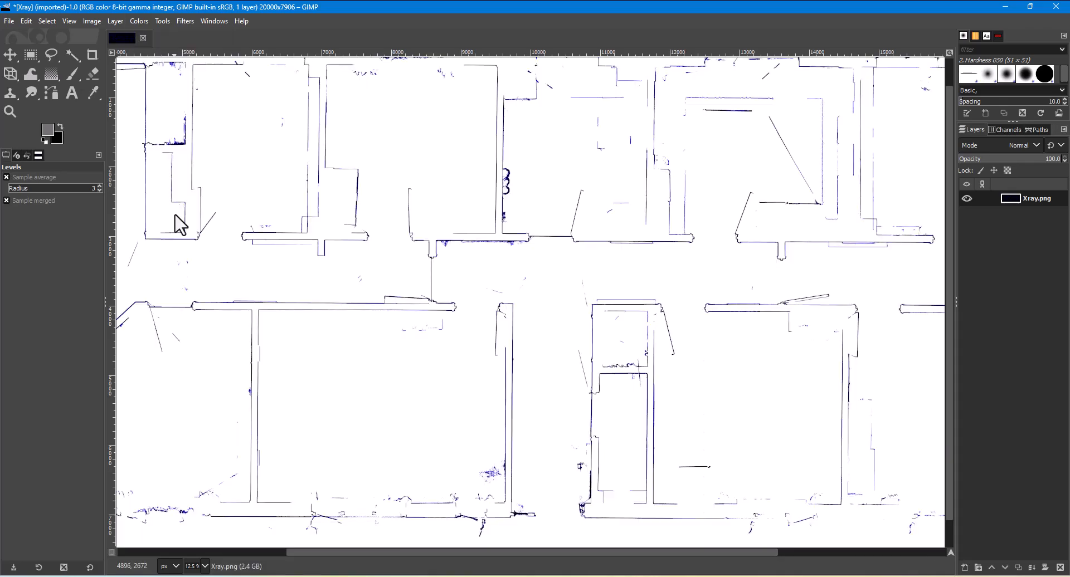
ctrl+scroll(507, 306, up, 6)
ctrl+scroll(505, 312, down, 8)
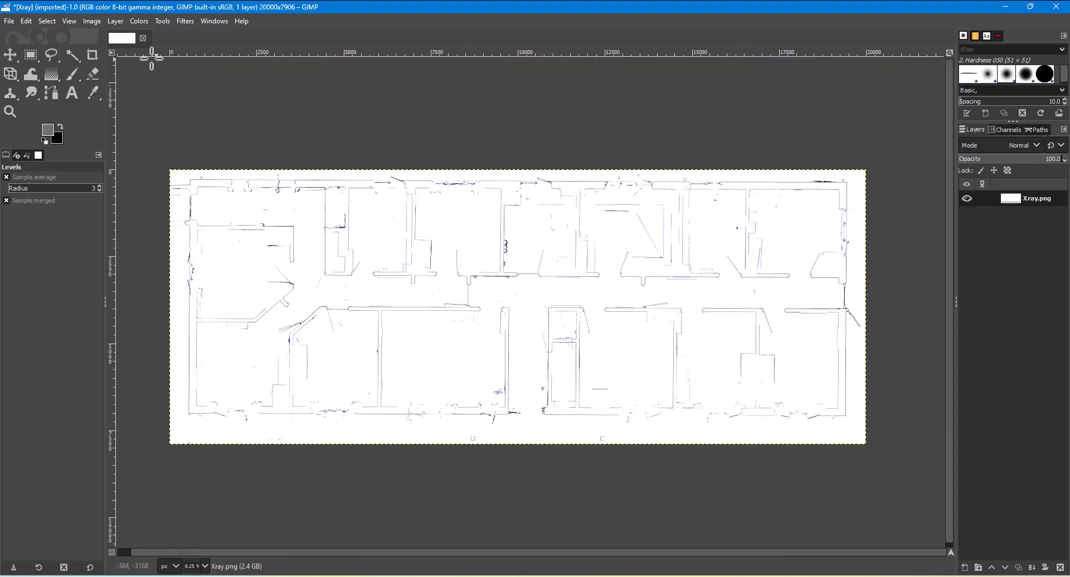
click(12, 22)
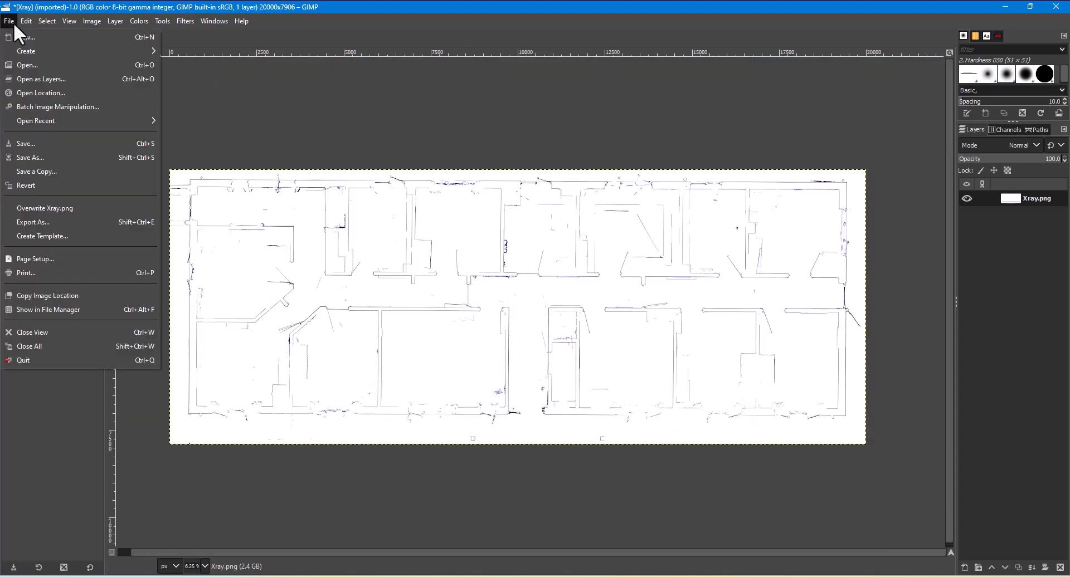
click(77, 207)
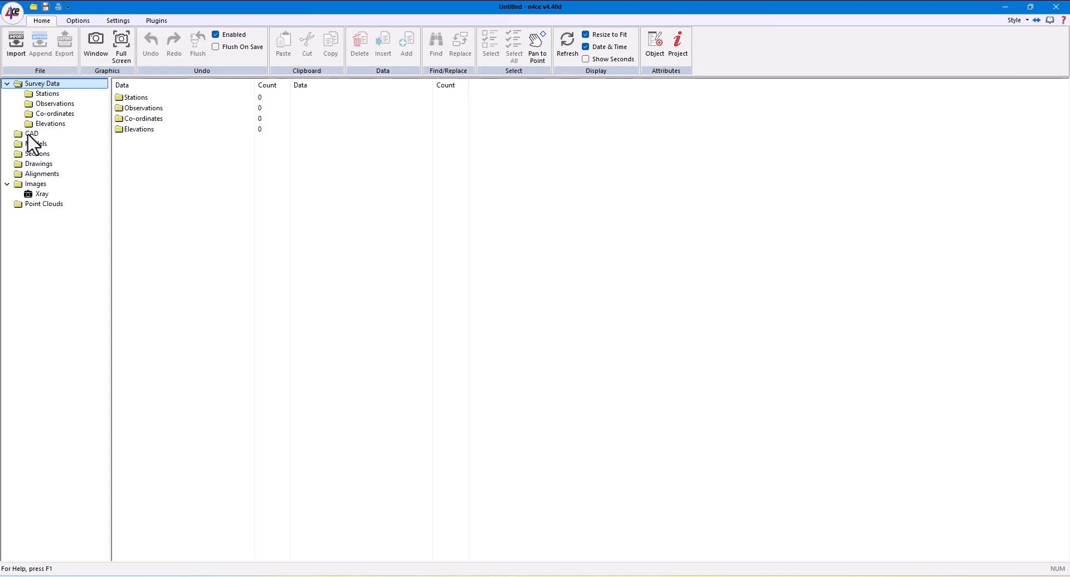
In the n4ce project, create a new CAD model named Floor Plan at the default 1:100 scale
click(29, 135)
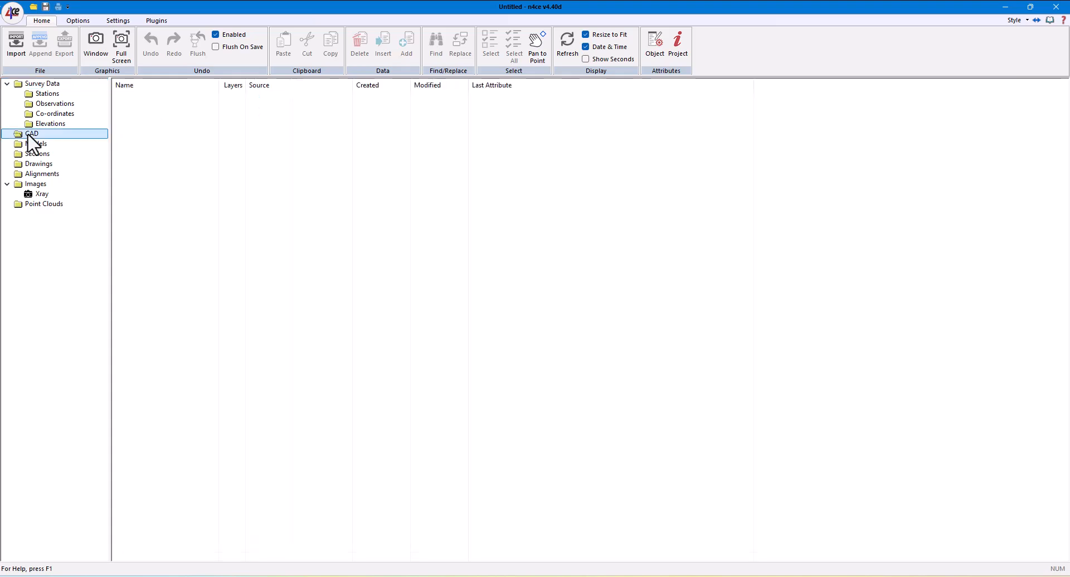
right_click(29, 135)
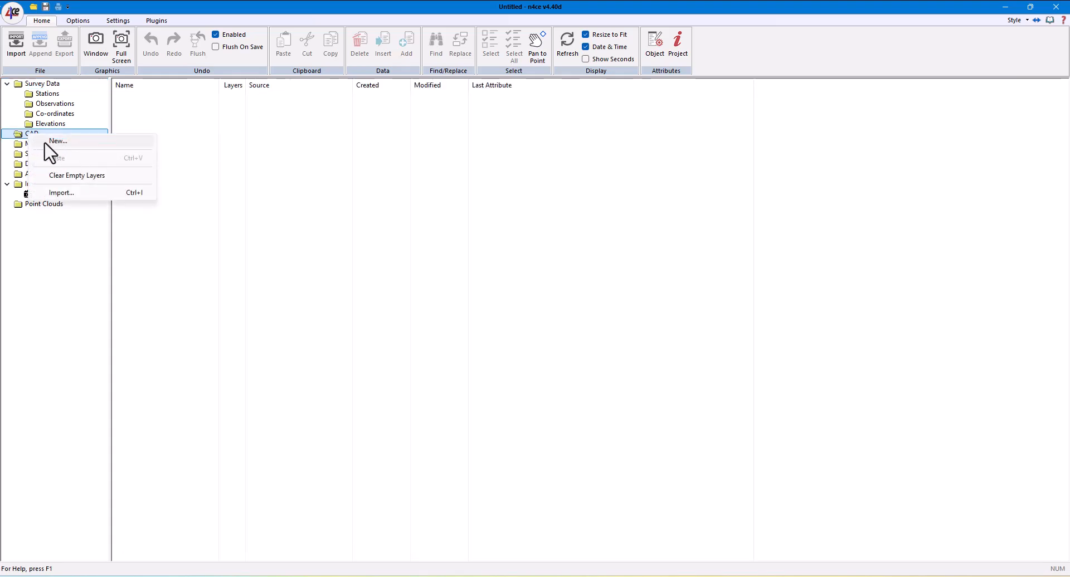
click(55, 141)
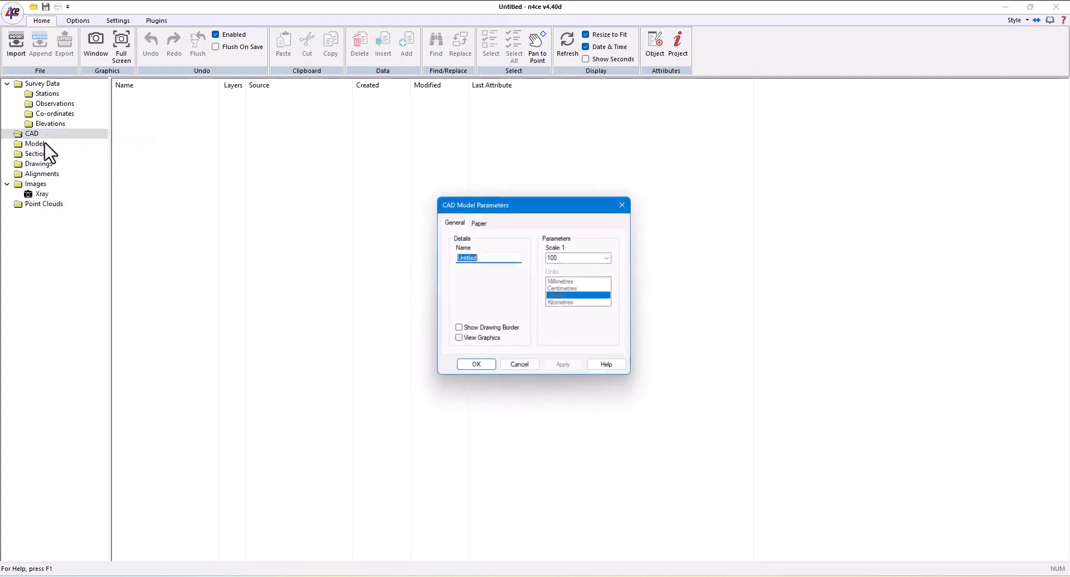
text(Floo)
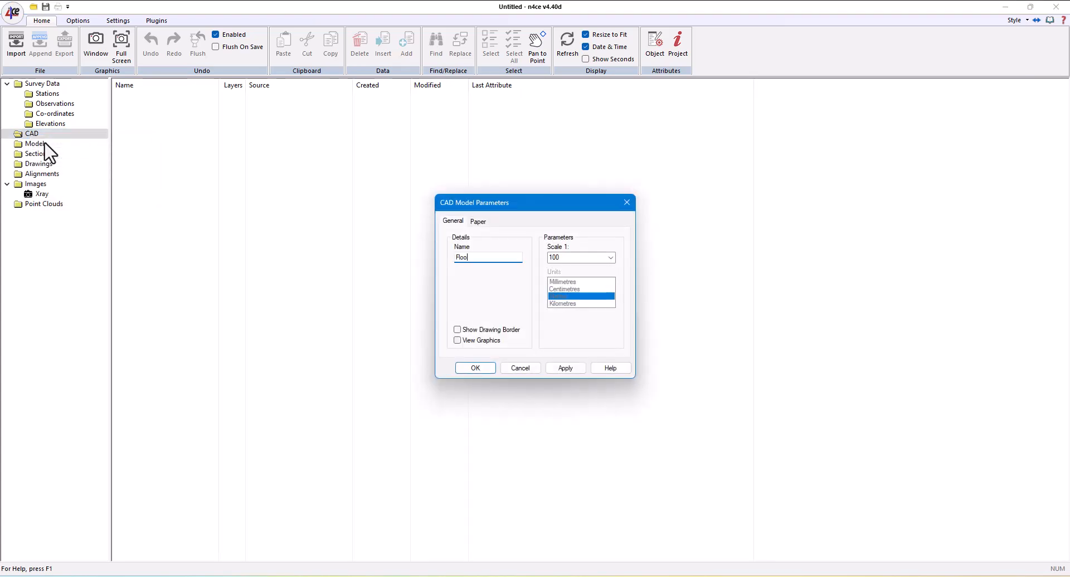
text(r Plan)
key(Return)
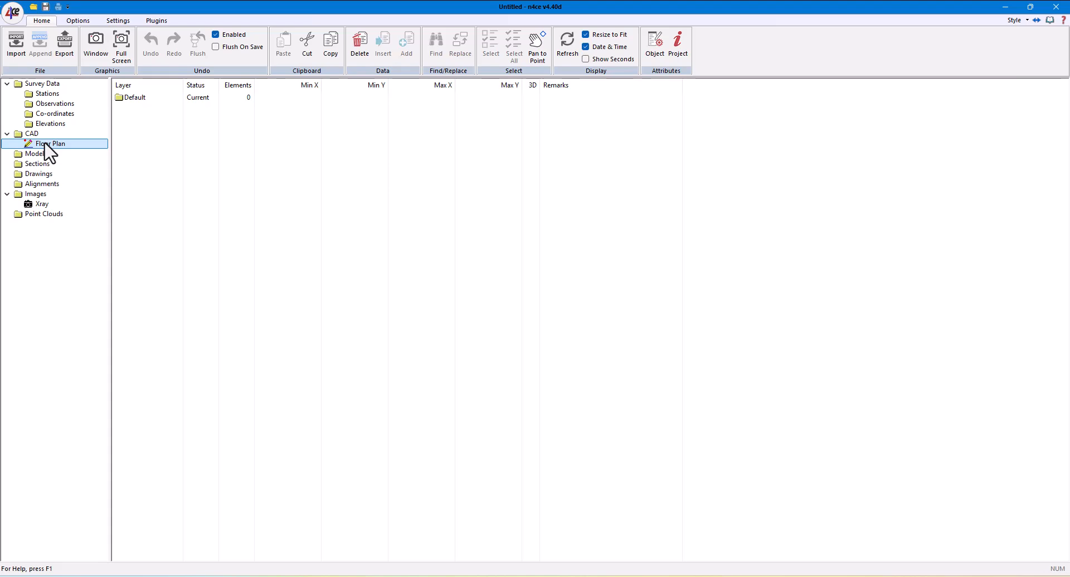
Open the Floor Plan model in a maximized window and load the Xray image as its backcloth, fitted to the view
double_click(30, 146)
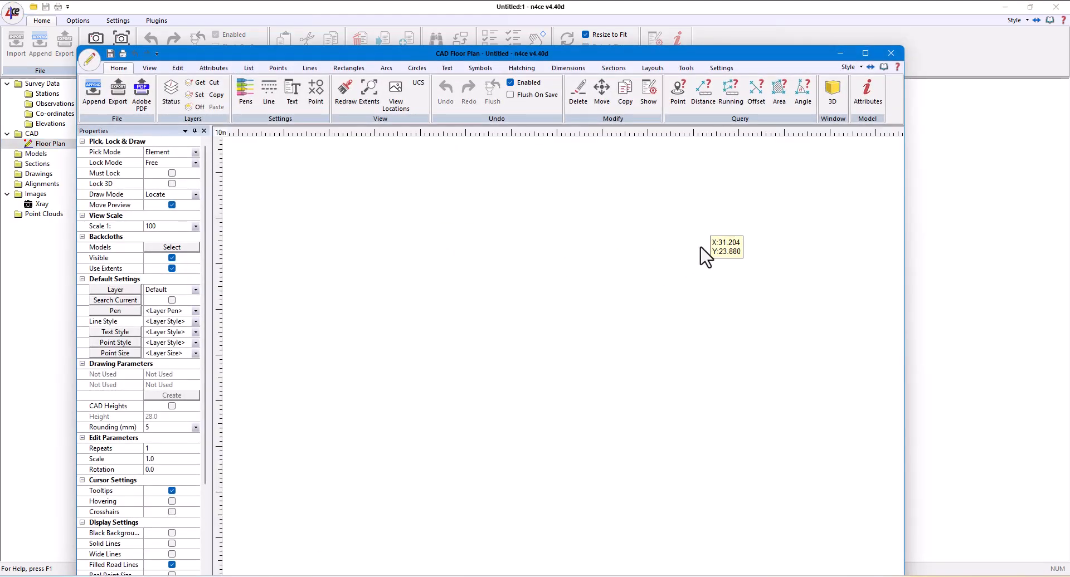
click(864, 54)
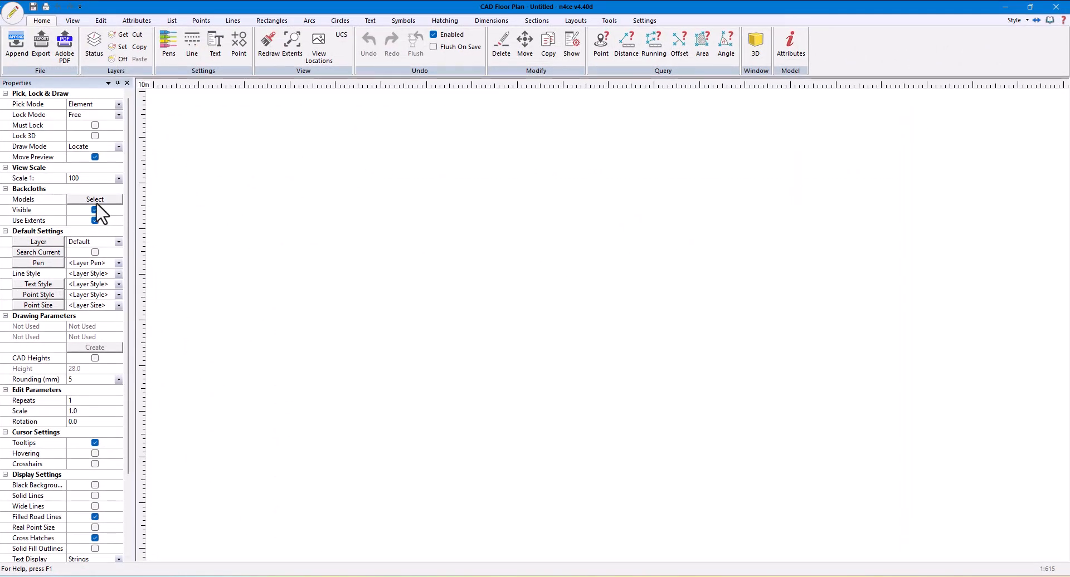
click(98, 200)
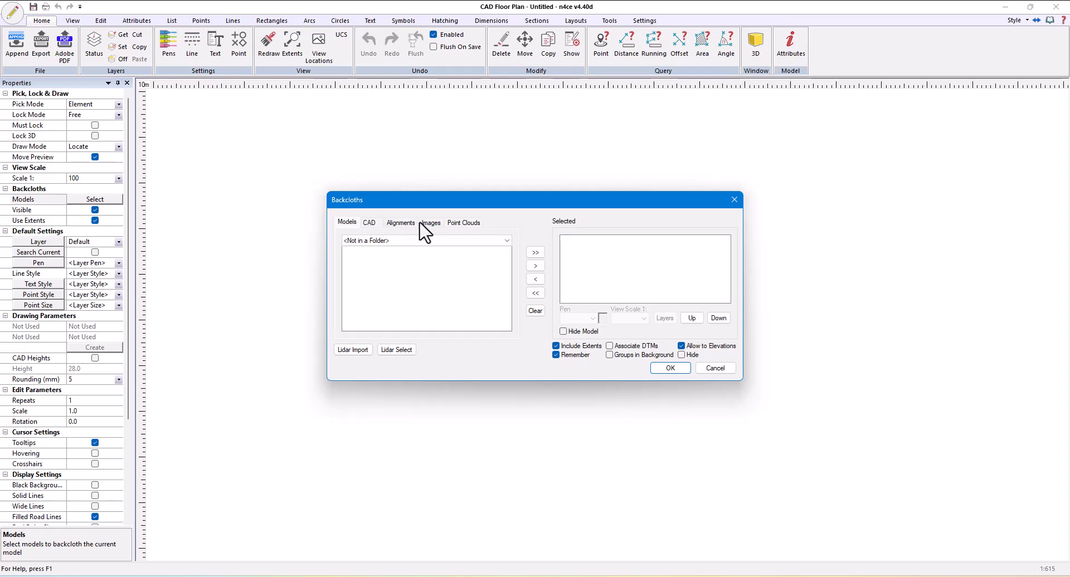
click(419, 224)
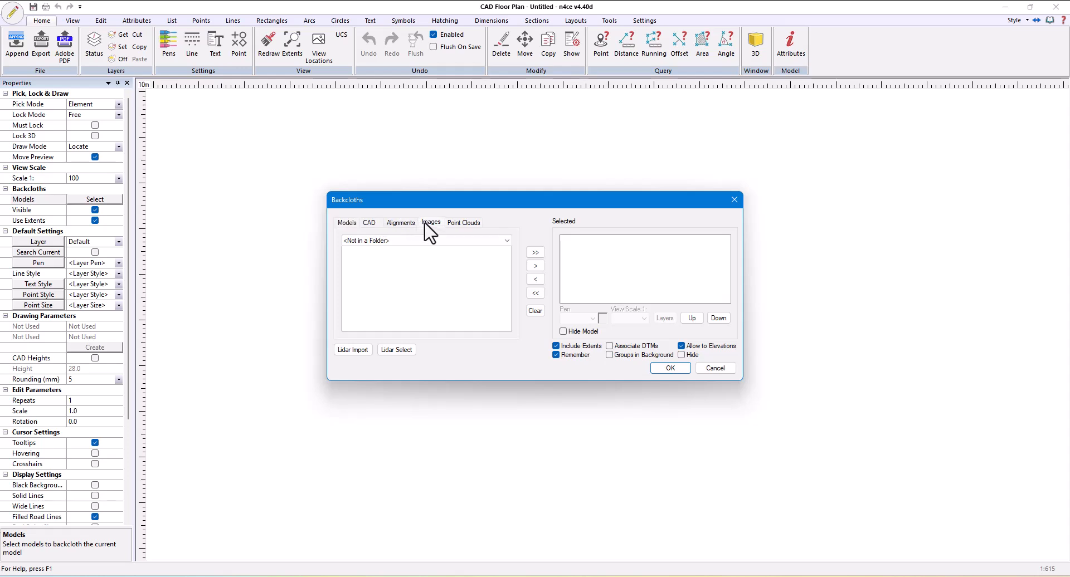
click(538, 266)
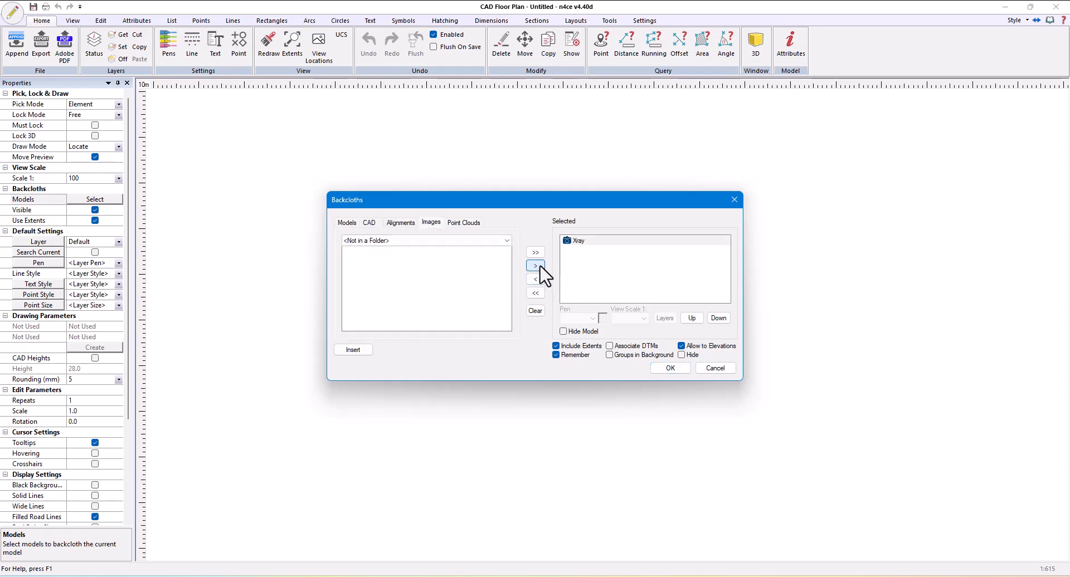
click(671, 367)
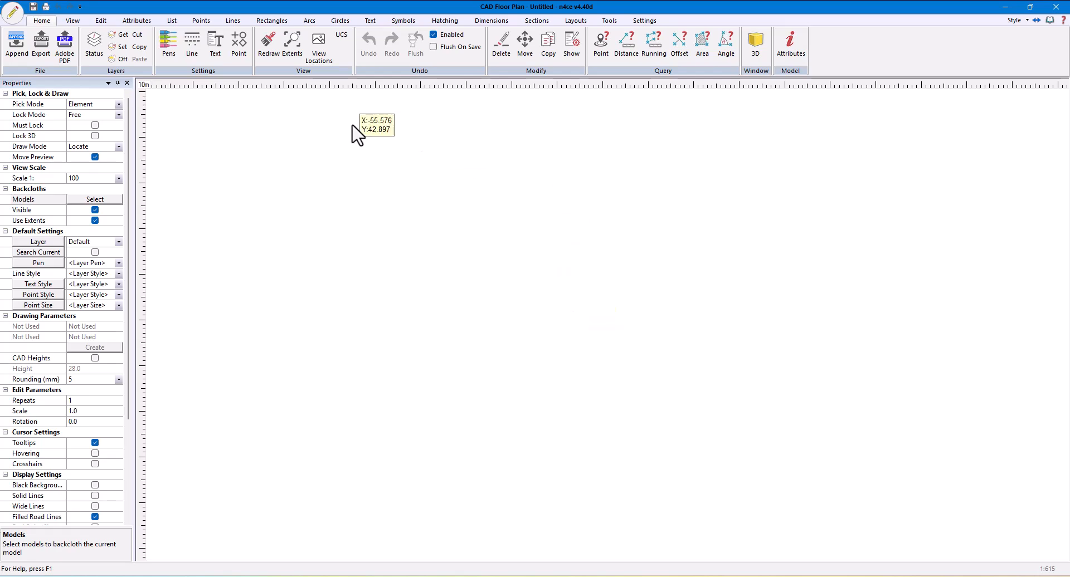
click(292, 51)
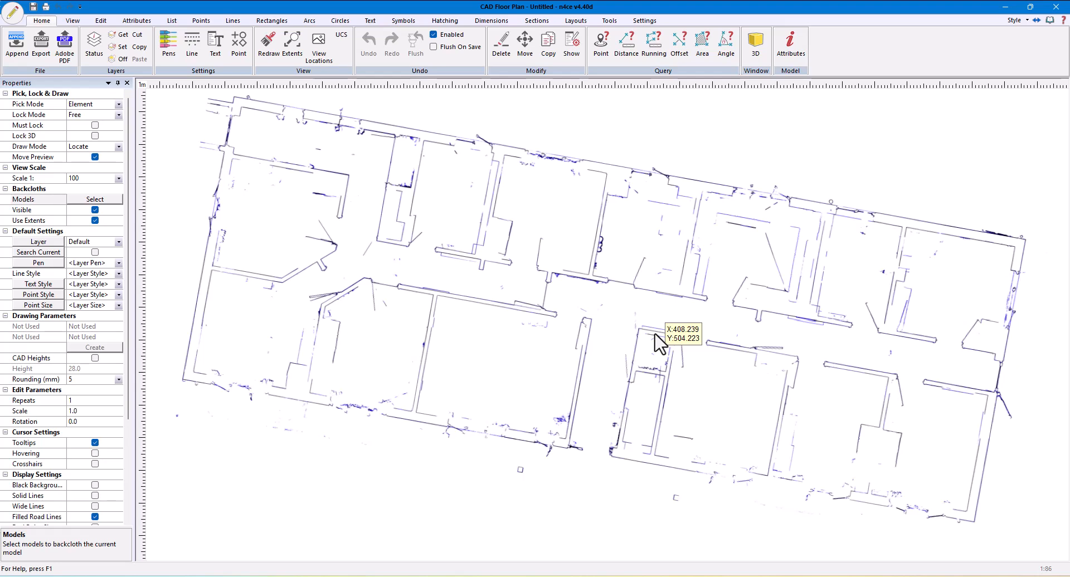
Set the rounding value for sketched lines to 5 mm
scroll(468, 336, up, 1)
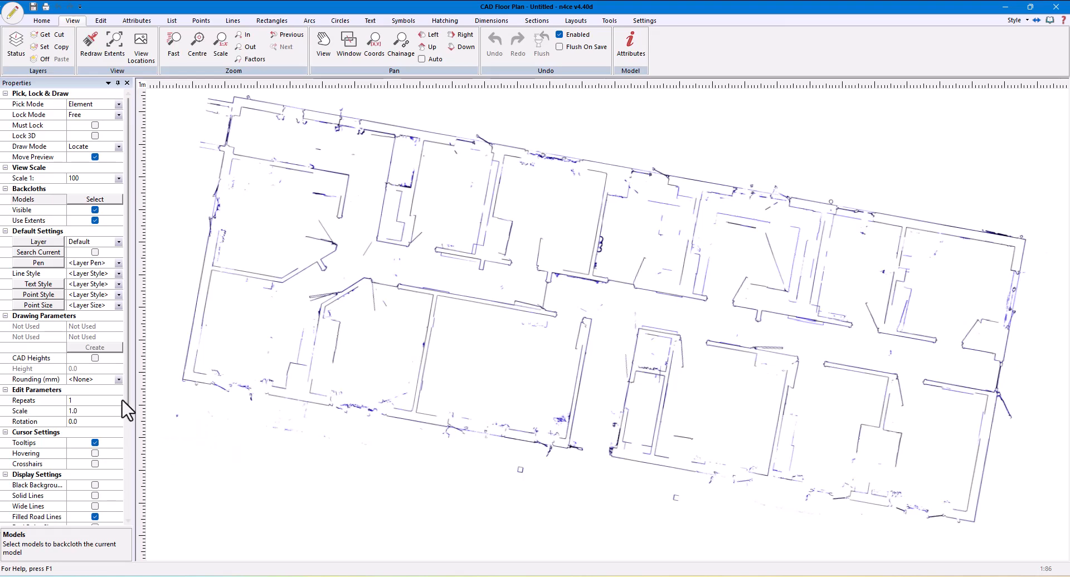
click(117, 380)
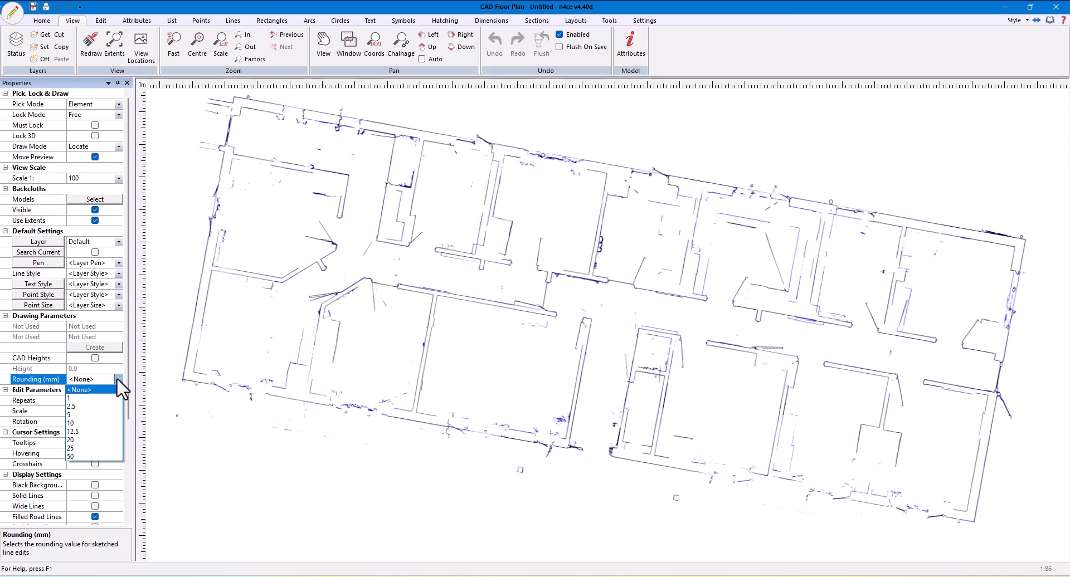
click(91, 415)
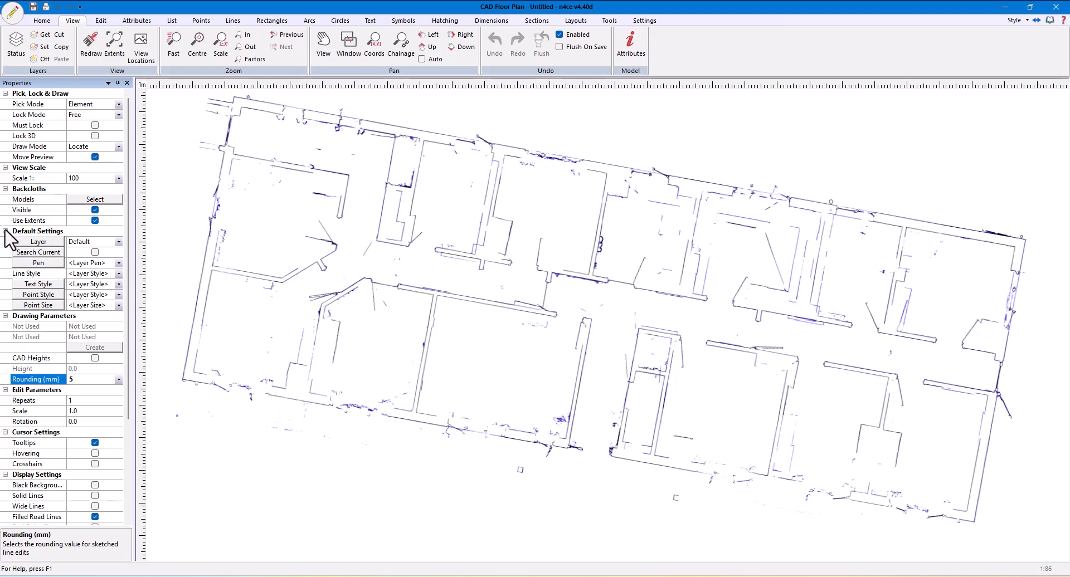
Create a new layer named Floor Plan with a red pen and make it the current drawing layer
click(30, 243)
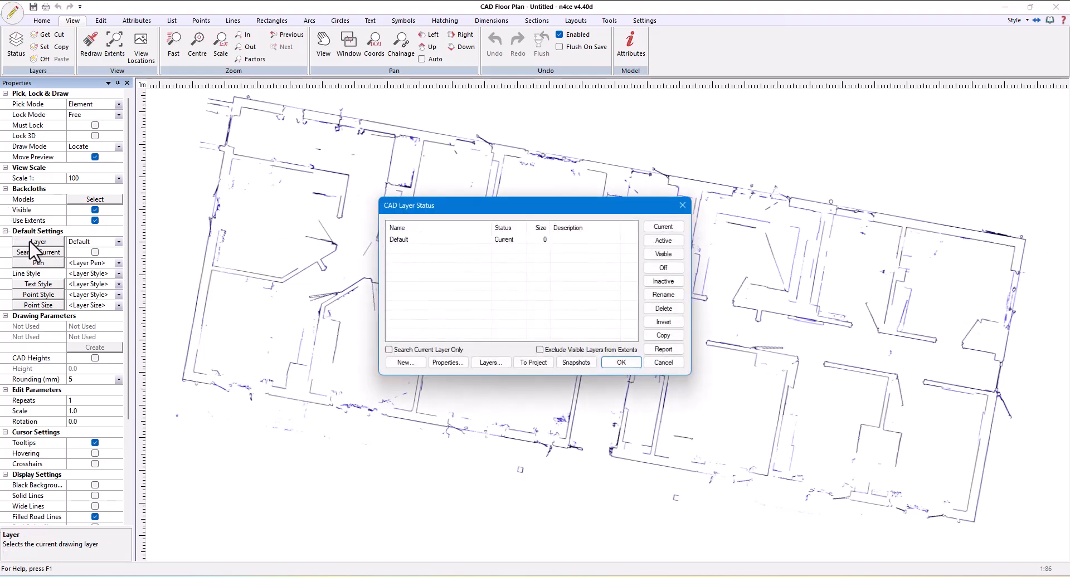
click(405, 362)
text(Flo)
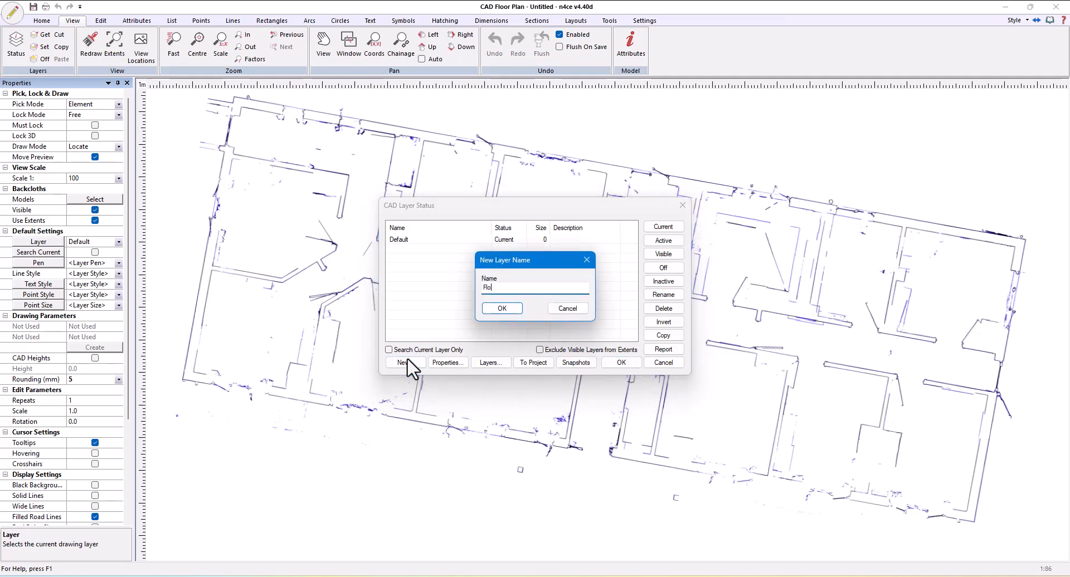
text(or Plan)
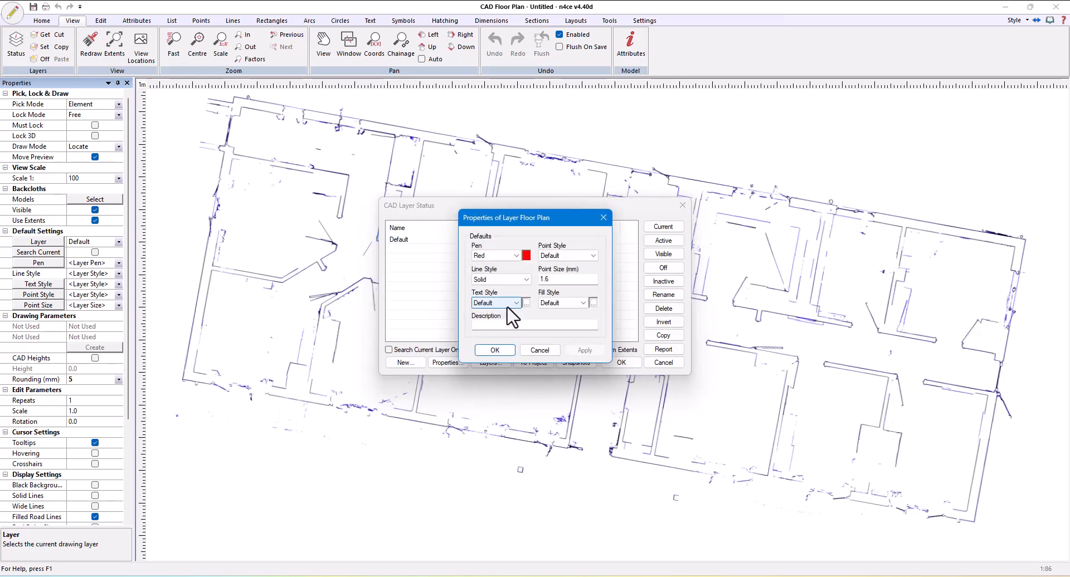
click(494, 351)
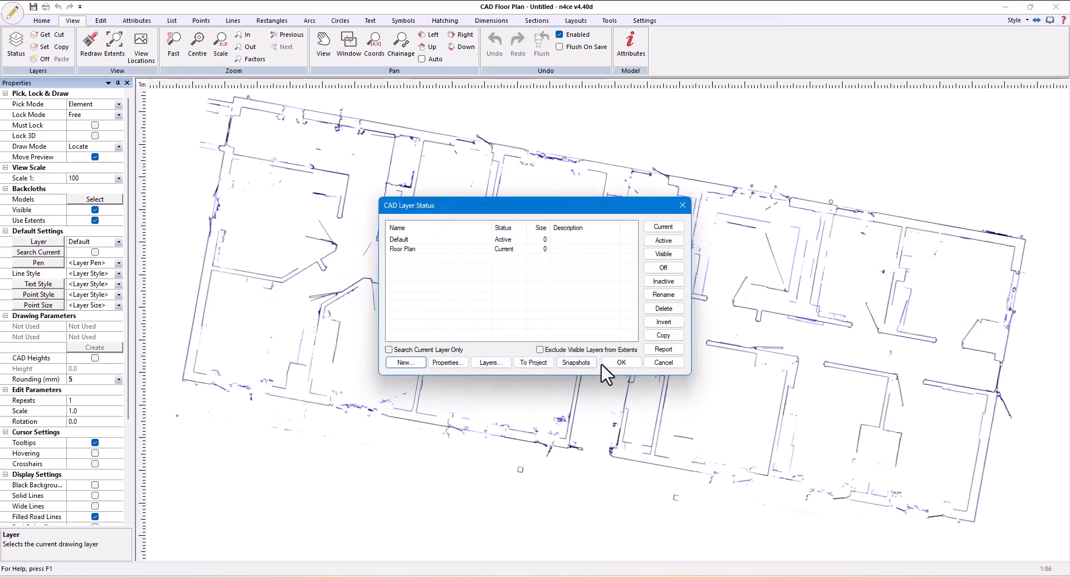
click(620, 362)
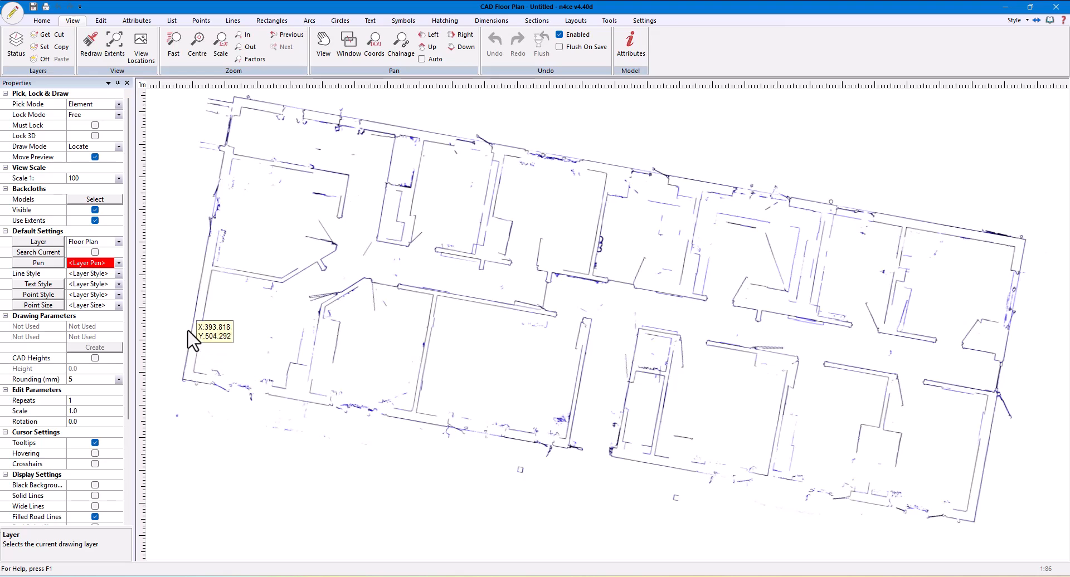
Start a three-point rectangle along the building's upper exterior wall, placing its first two corners about 24.77 m apart
click(273, 20)
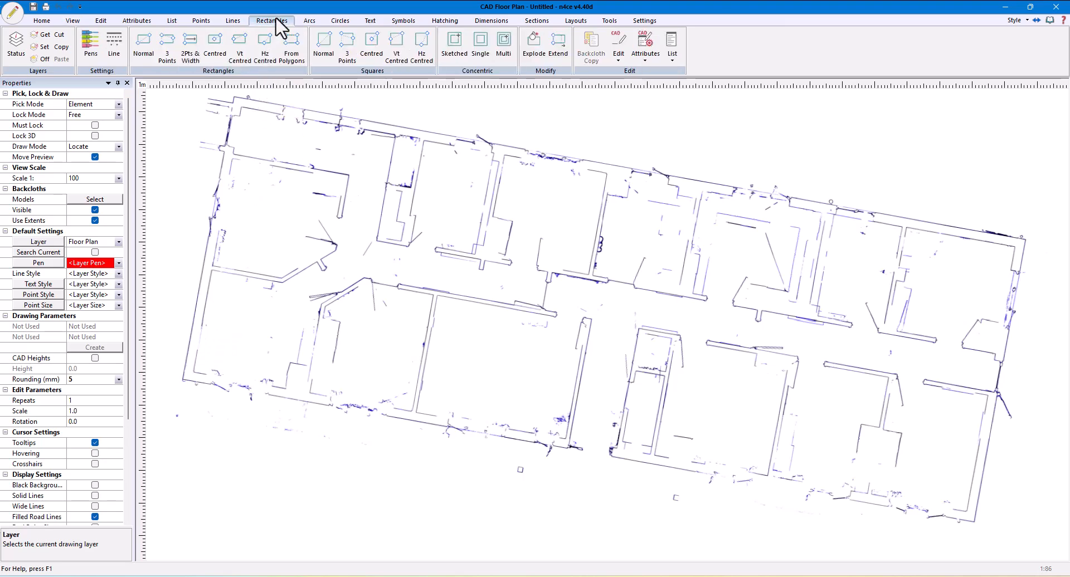
click(167, 42)
scroll(246, 115, up, 5)
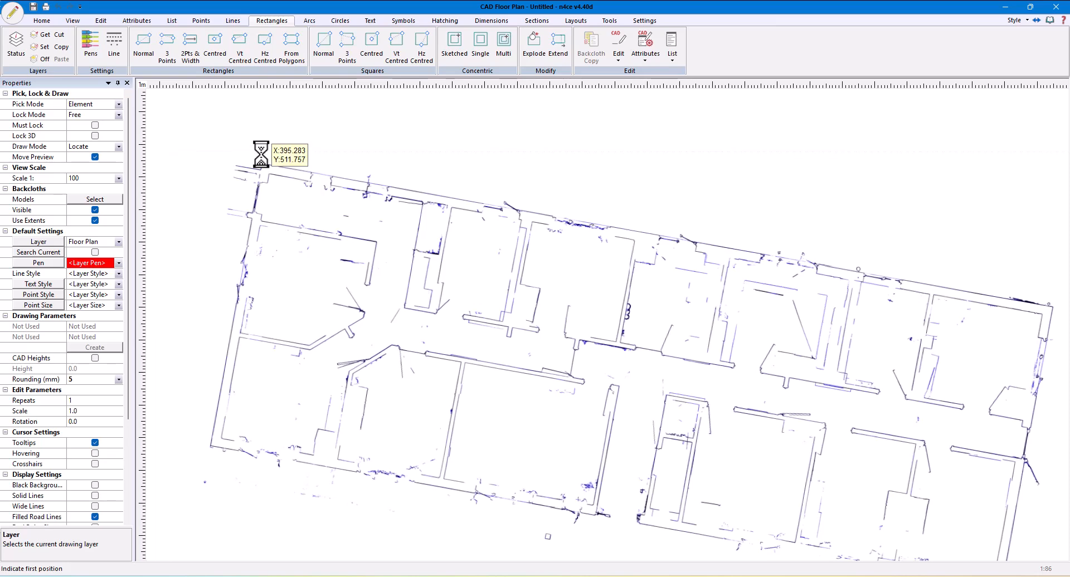
scroll(269, 183, up, 5)
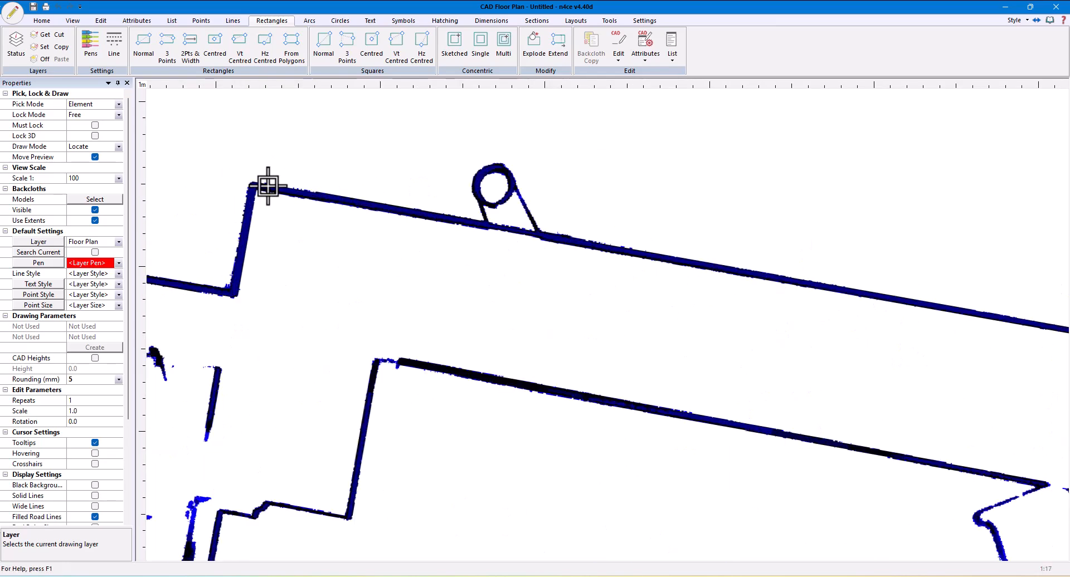
click(245, 186)
scroll(449, 346, down, 7)
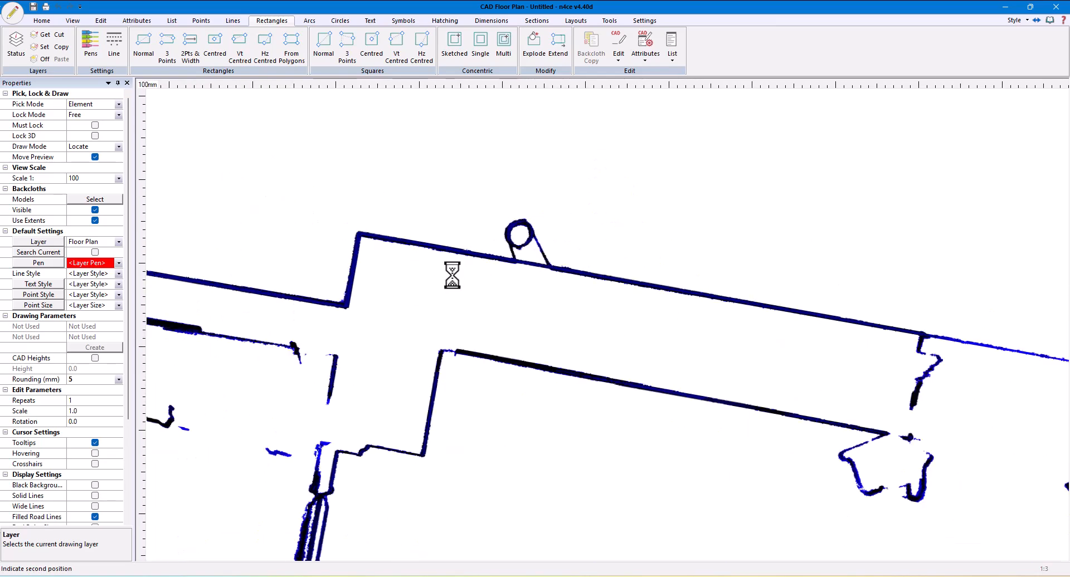
middle_drag(894, 409, 560, 329)
middle_drag(819, 337, 287, 253)
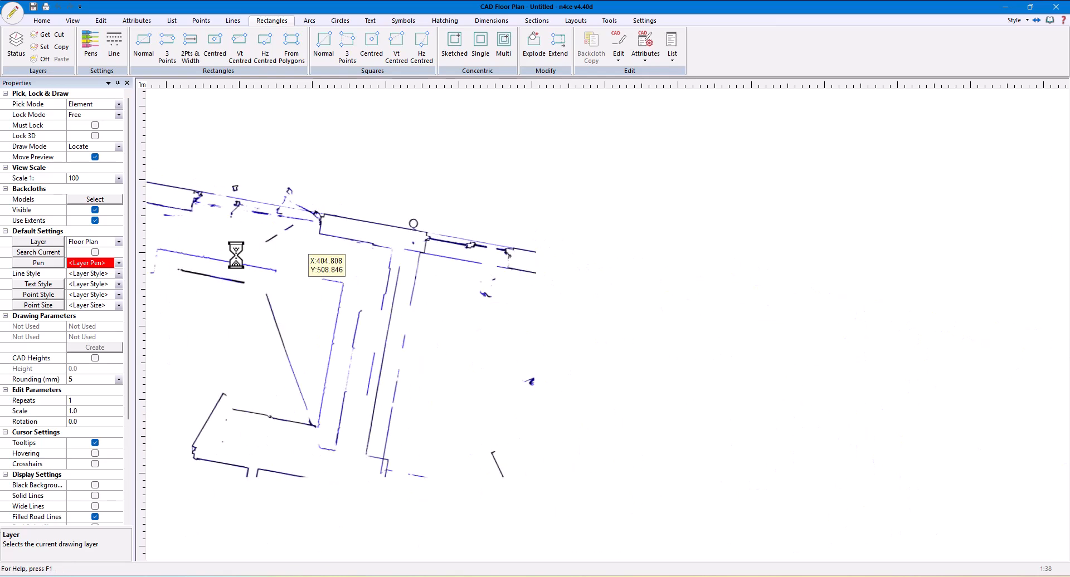
scroll(859, 319, up, 1)
scroll(862, 309, up, 11)
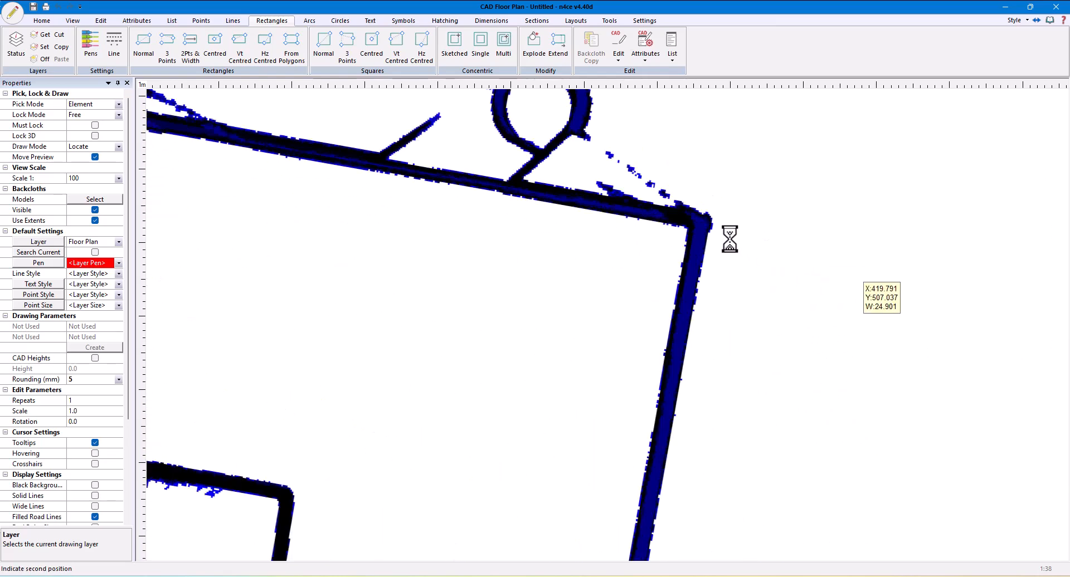
middle_drag(545, 230, 677, 326)
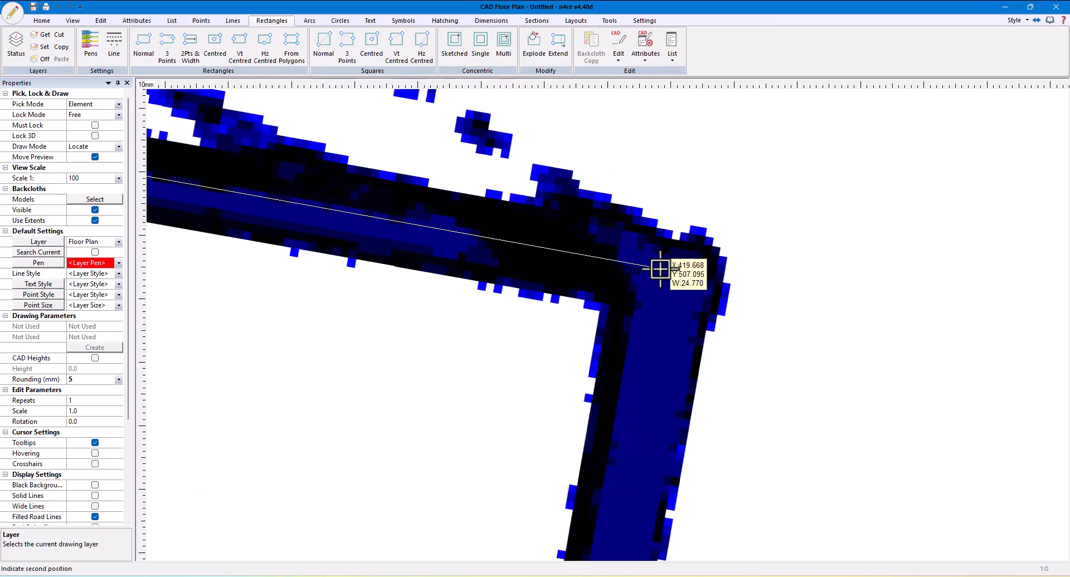
click(673, 274)
Complete the exterior rectangle at about 8.81 m high, aligning its far side with the building's lower exterior wall
scroll(646, 456, down, 3)
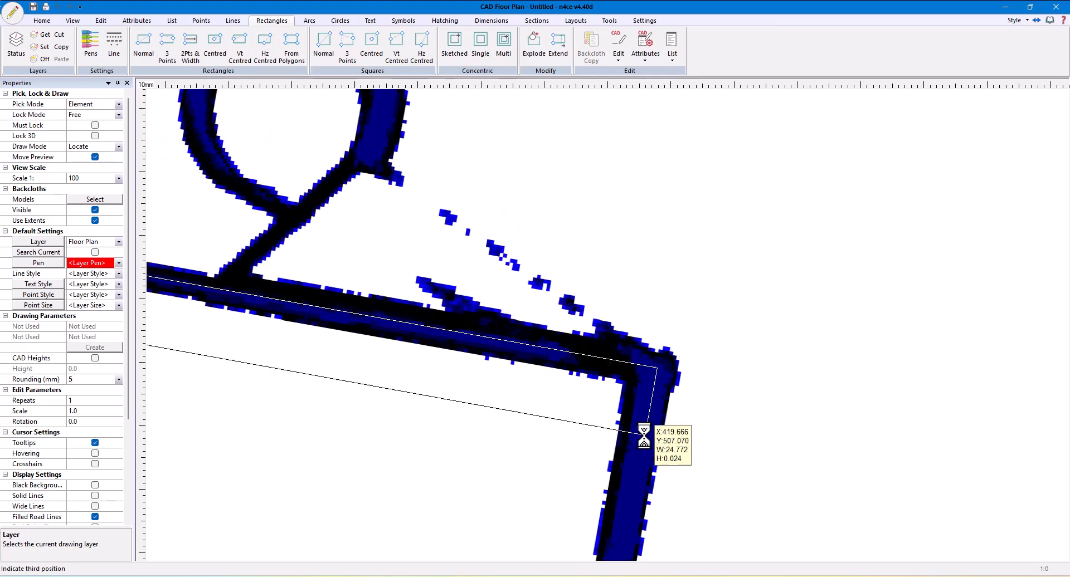
scroll(643, 459, down, 5)
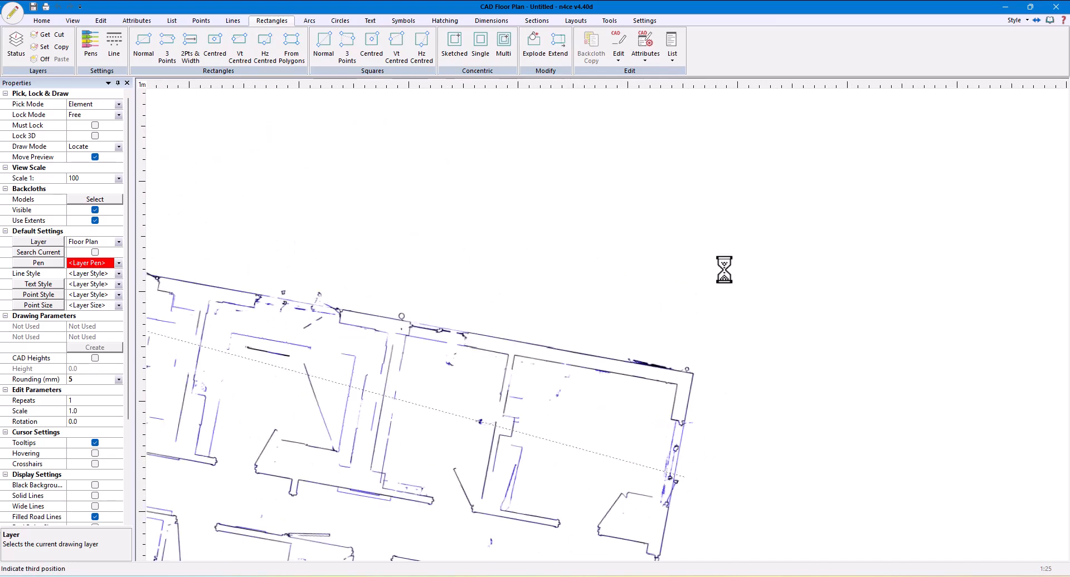
scroll(701, 315, up, 10)
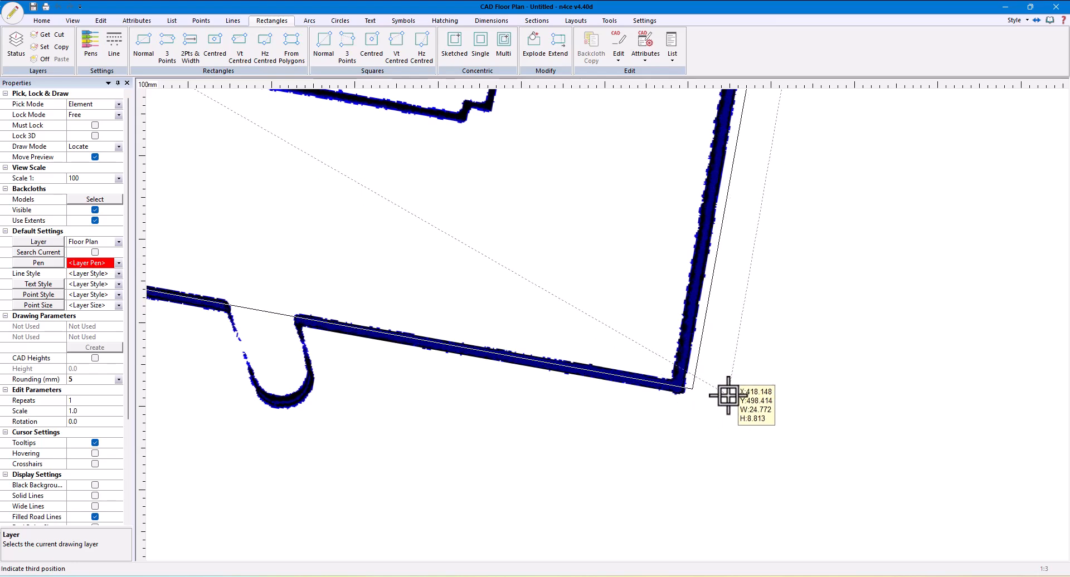
click(728, 395)
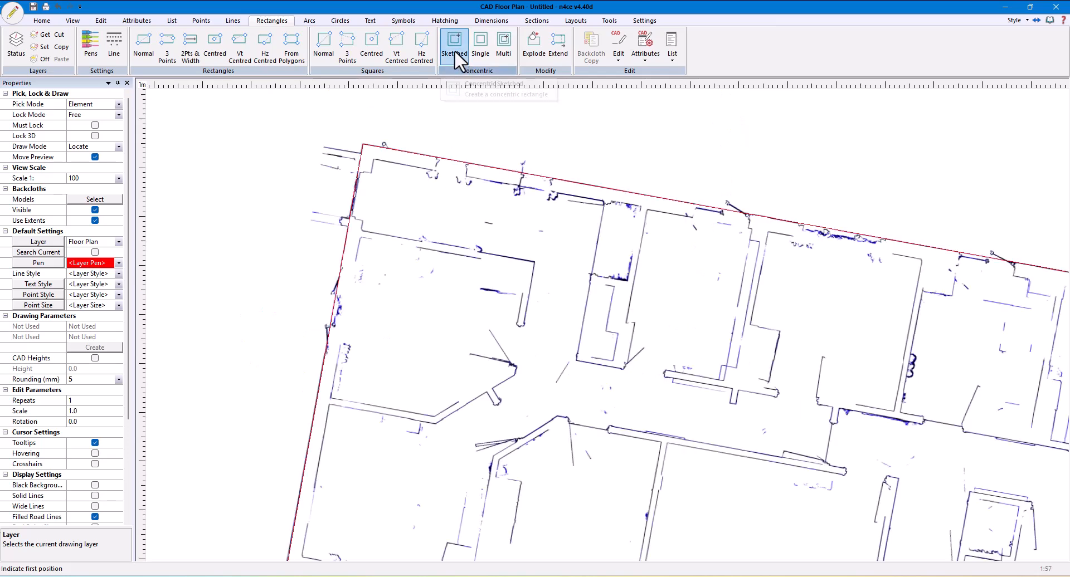
Sketch a concentric rectangle inside the exterior one along the inner wall faces, accepting the sketched offset
click(454, 50)
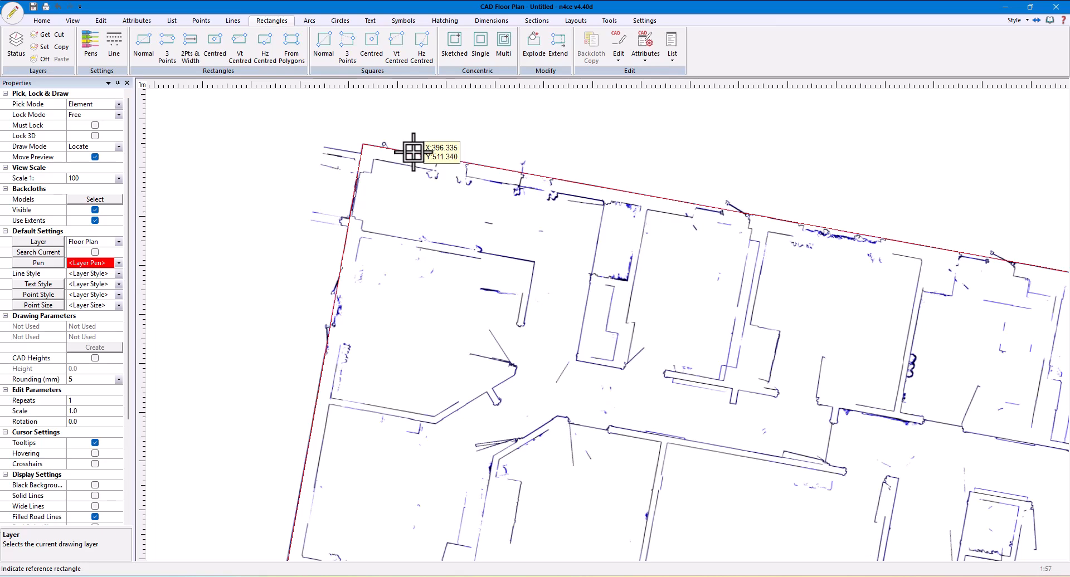
click(368, 145)
scroll(368, 145, up, 2)
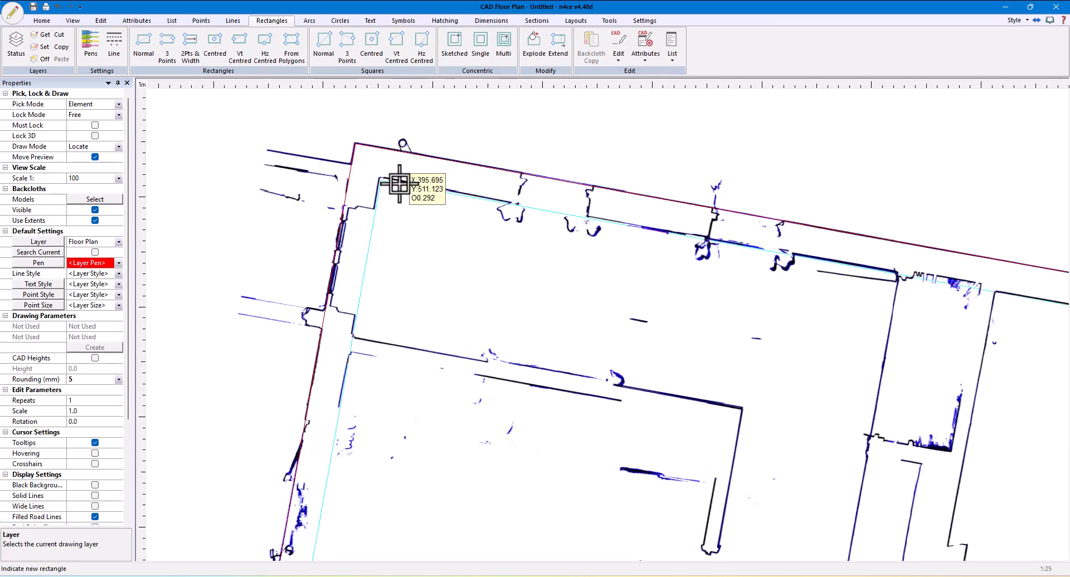
scroll(397, 182, up, 2)
scroll(364, 313, up, 2)
click(361, 327)
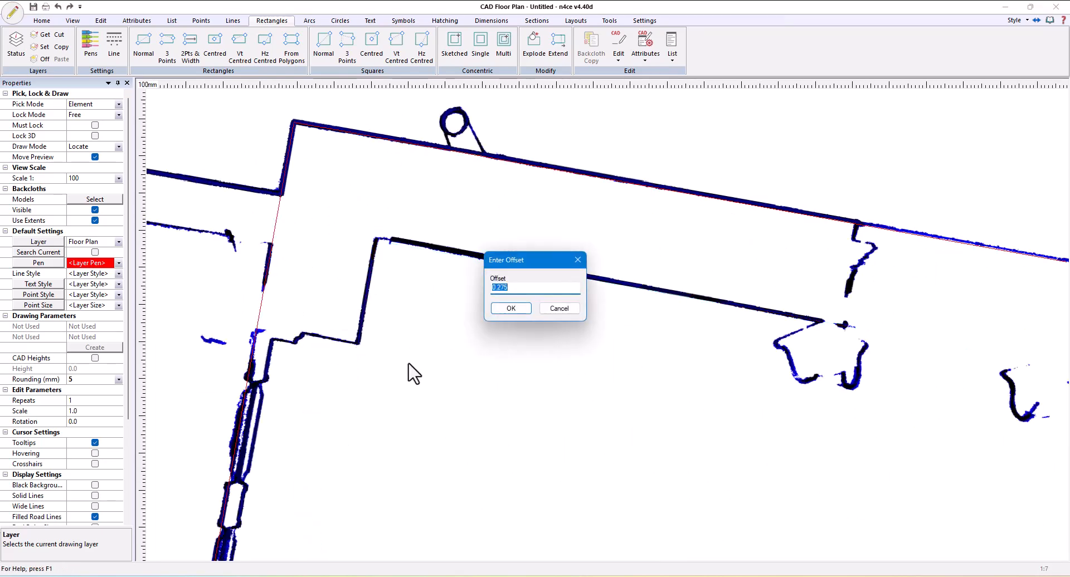
click(512, 308)
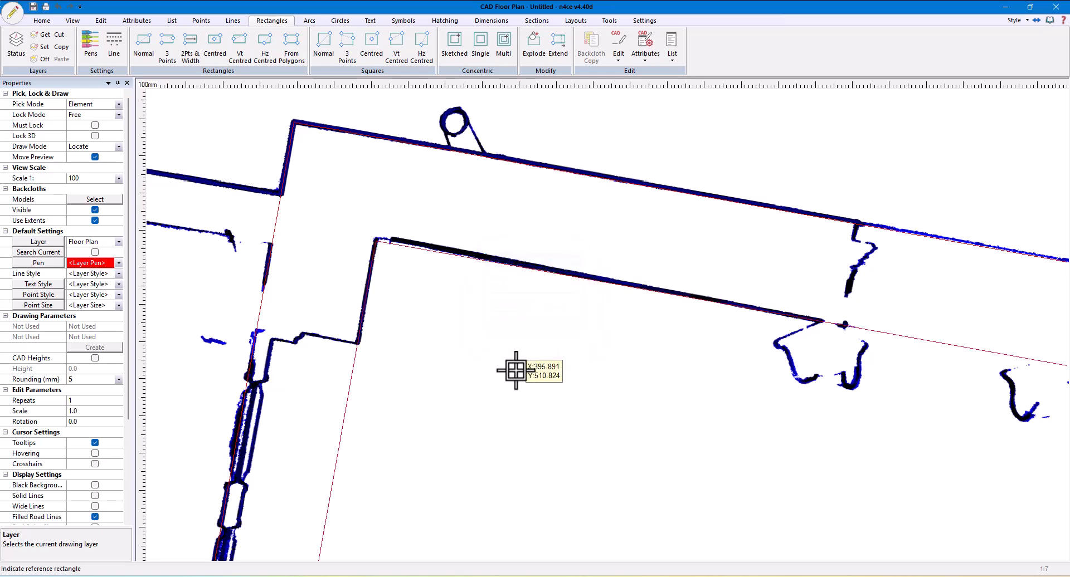
Start a Gap Extrude on the inner rectangle's upper line, marking a gap about 0.13 m wide between the faces of the internal wall
scroll(516, 373, down, 5)
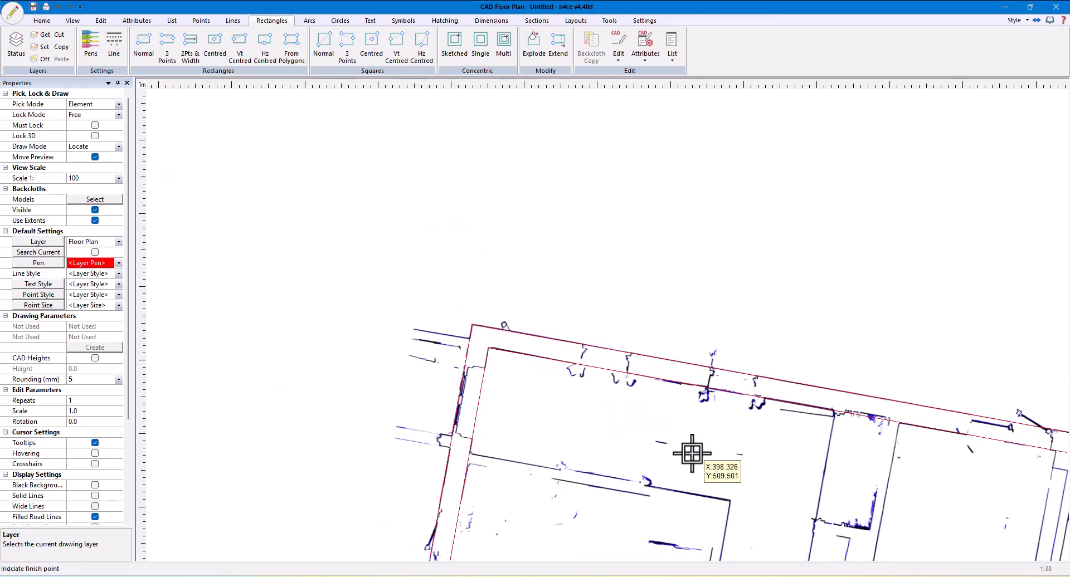
middle_drag(699, 475, 561, 218)
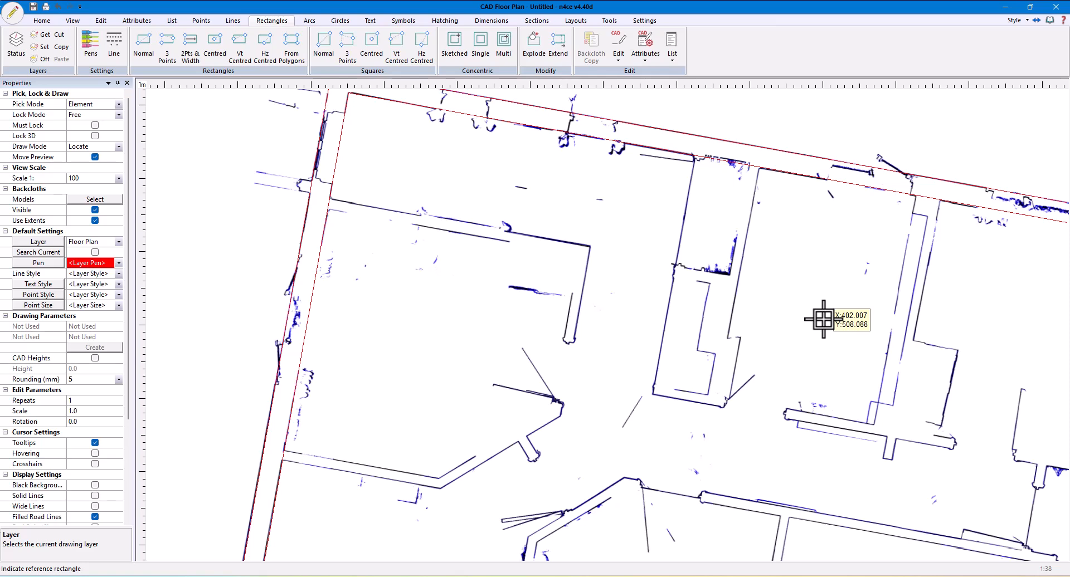
middle_drag(777, 329, 674, 378)
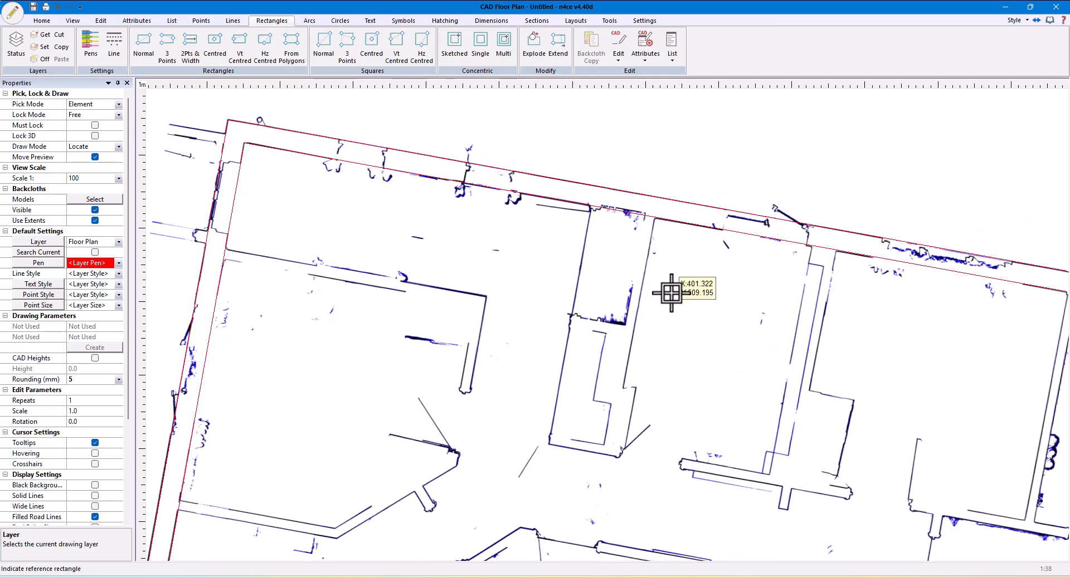
middle_drag(673, 291, 534, 226)
scroll(566, 227, up, 2)
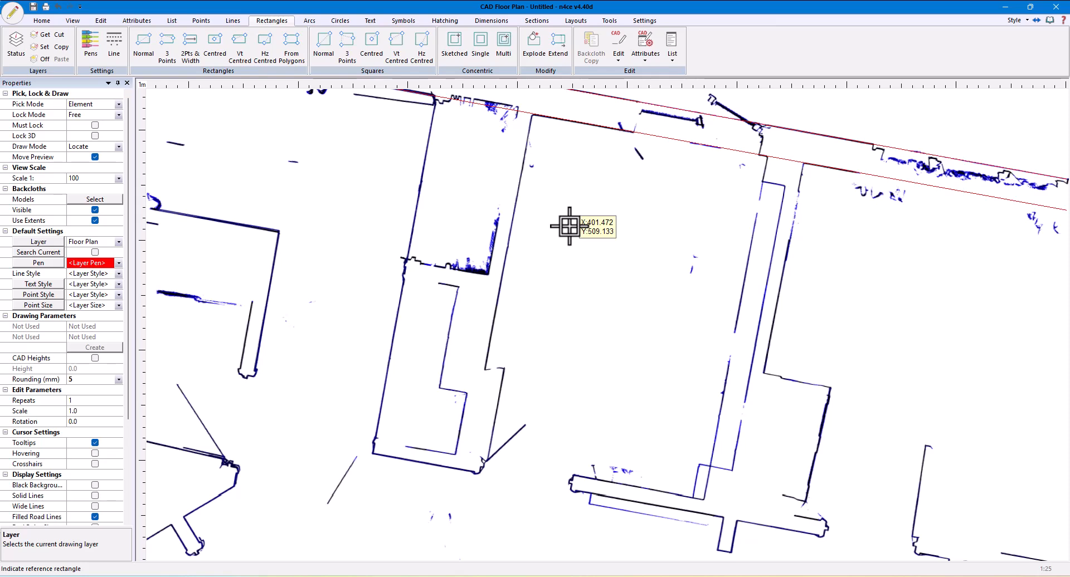
click(233, 20)
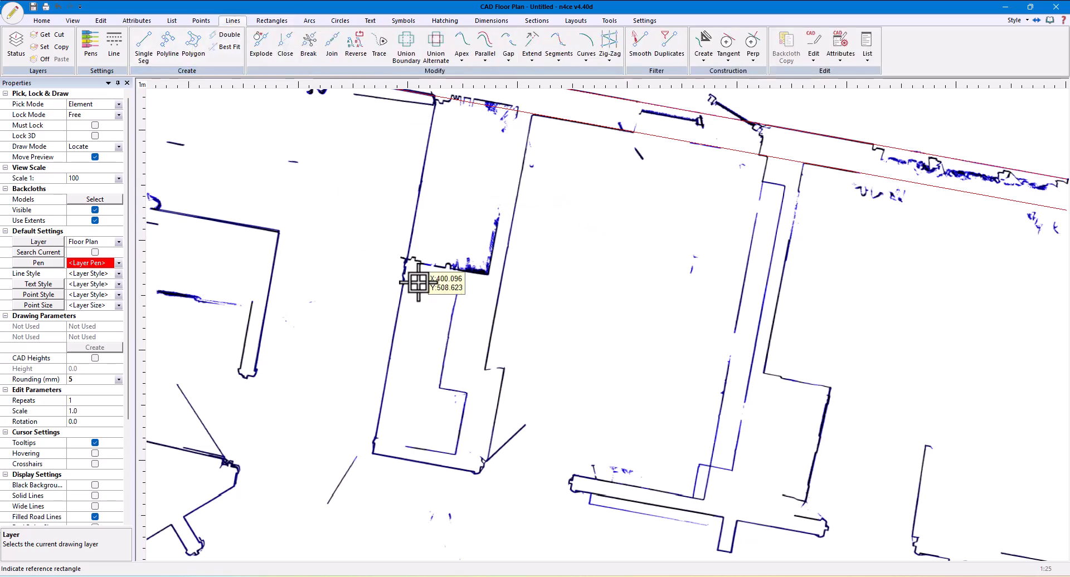
click(506, 53)
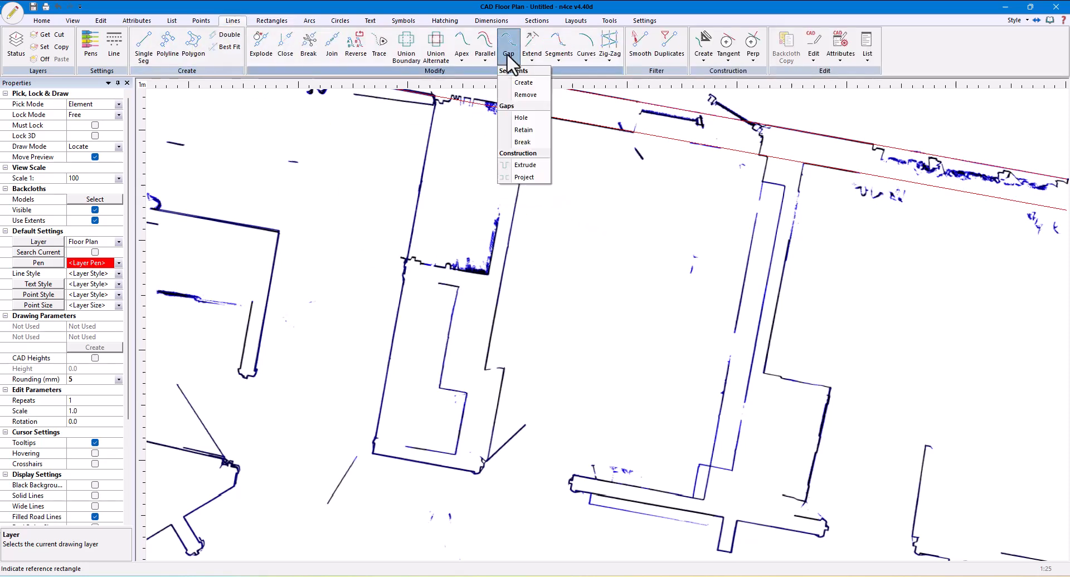
click(527, 165)
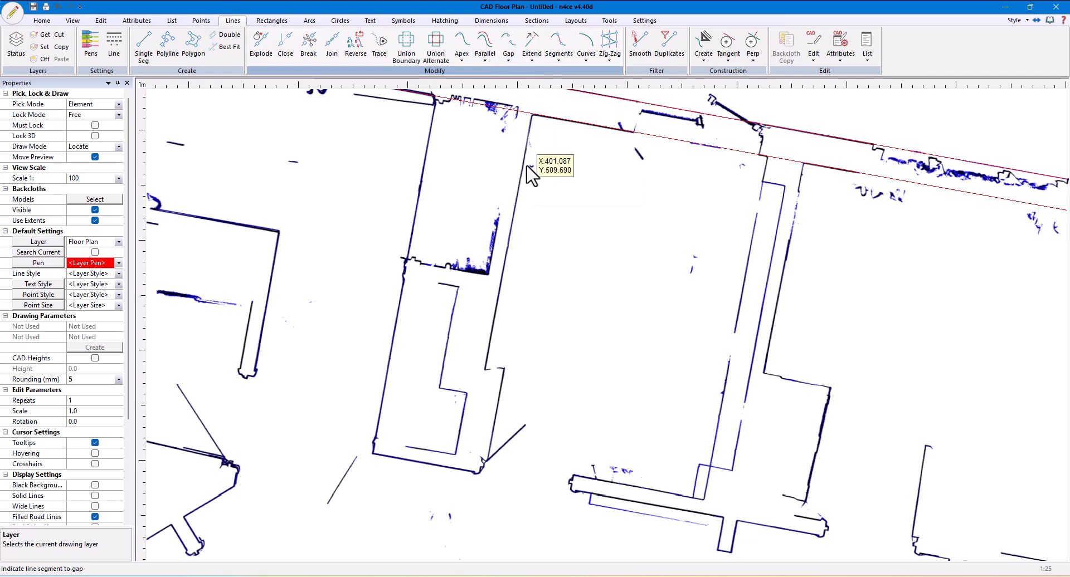
scroll(555, 108, up, 3)
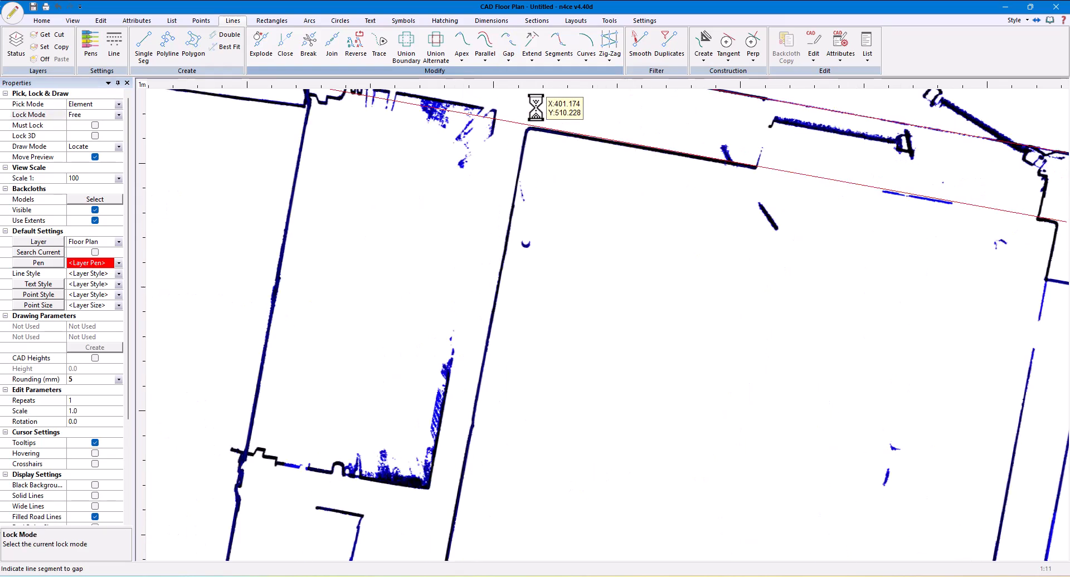
click(591, 137)
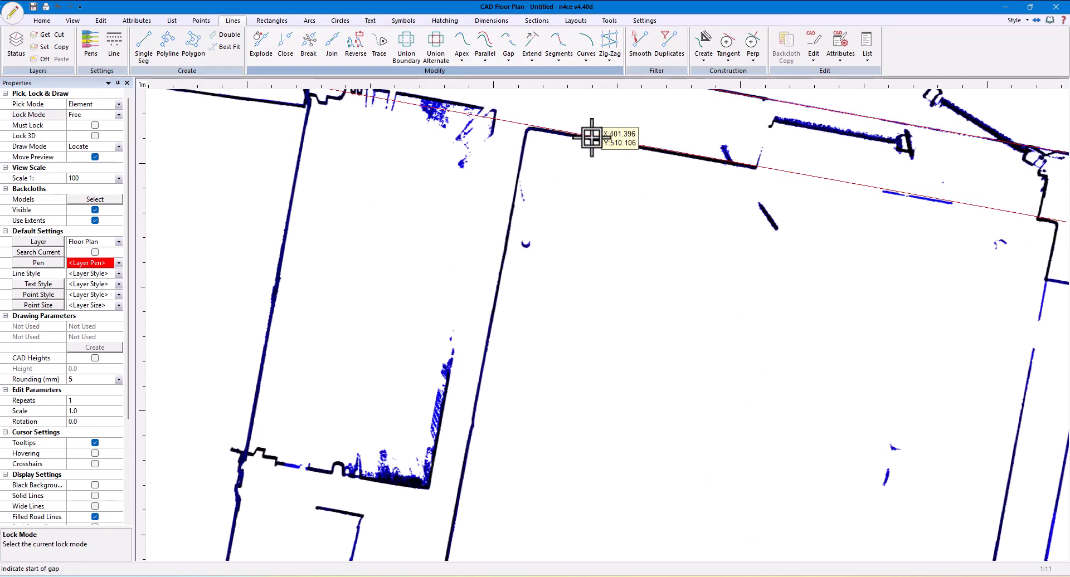
click(499, 287)
scroll(554, 267, up, 6)
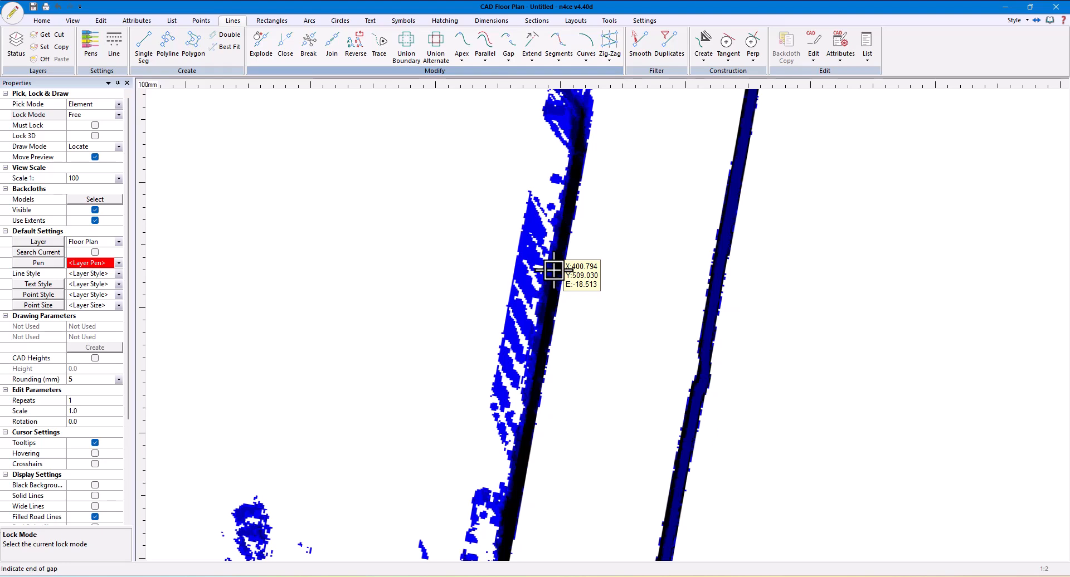
click(553, 270)
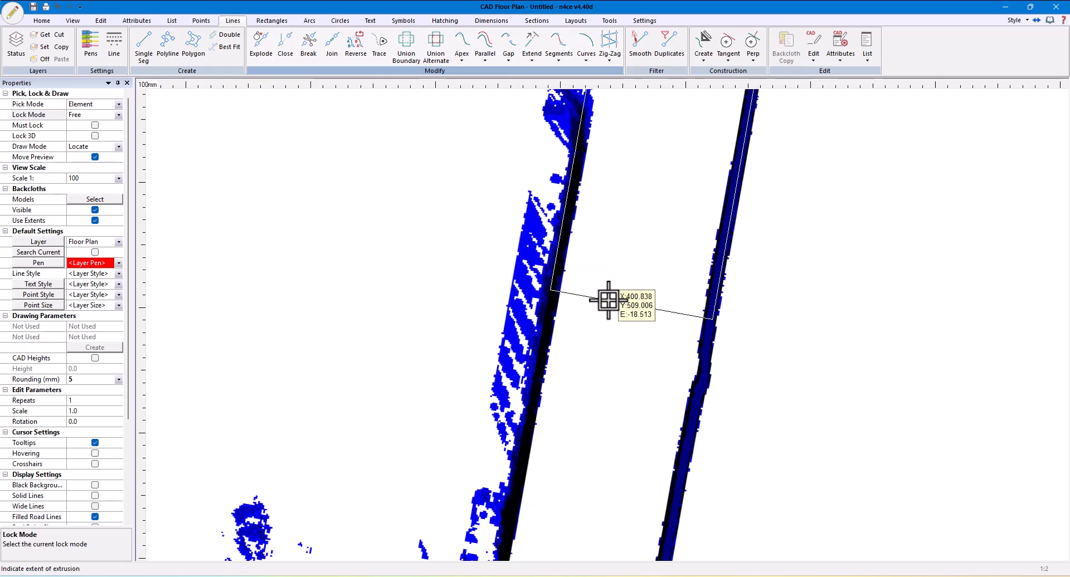
Extrude the gap 3.305 m along the internal wall to its lower end, adjusting the gap width before accepting the dimensions
scroll(609, 299, down, 3)
scroll(608, 300, down, 3)
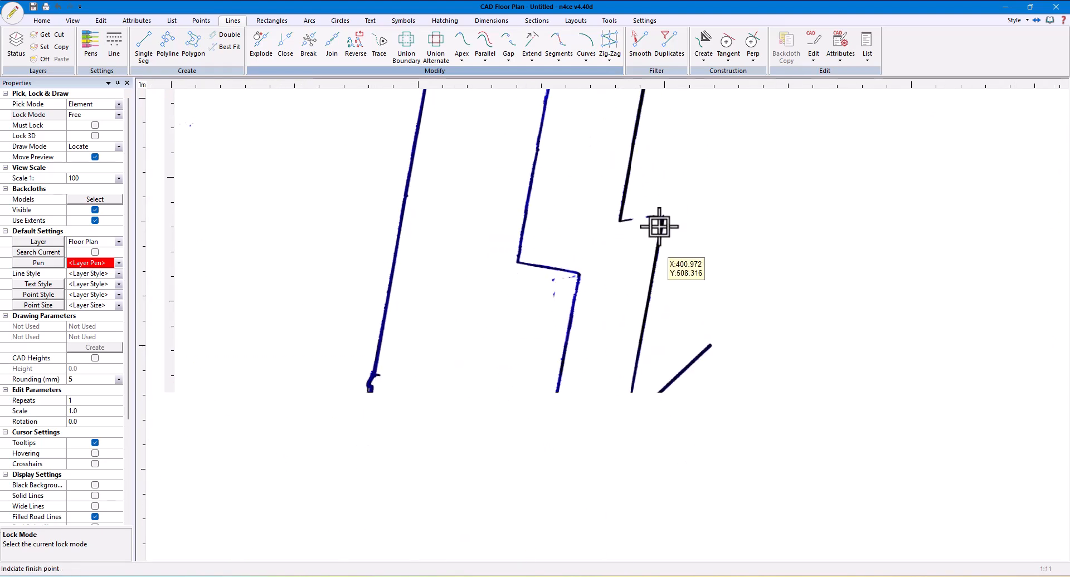
scroll(623, 386, up, 3)
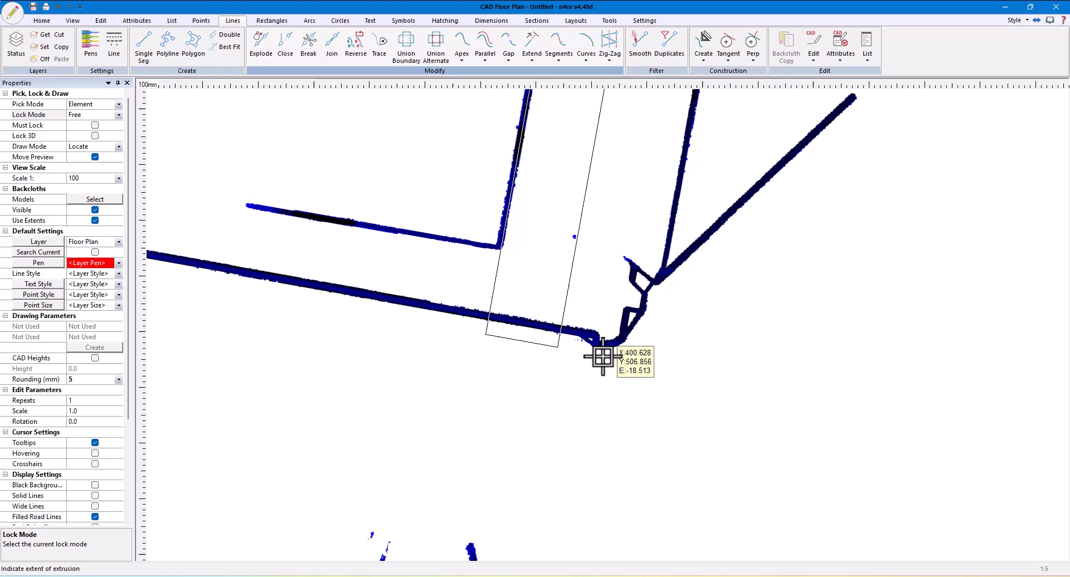
click(558, 328)
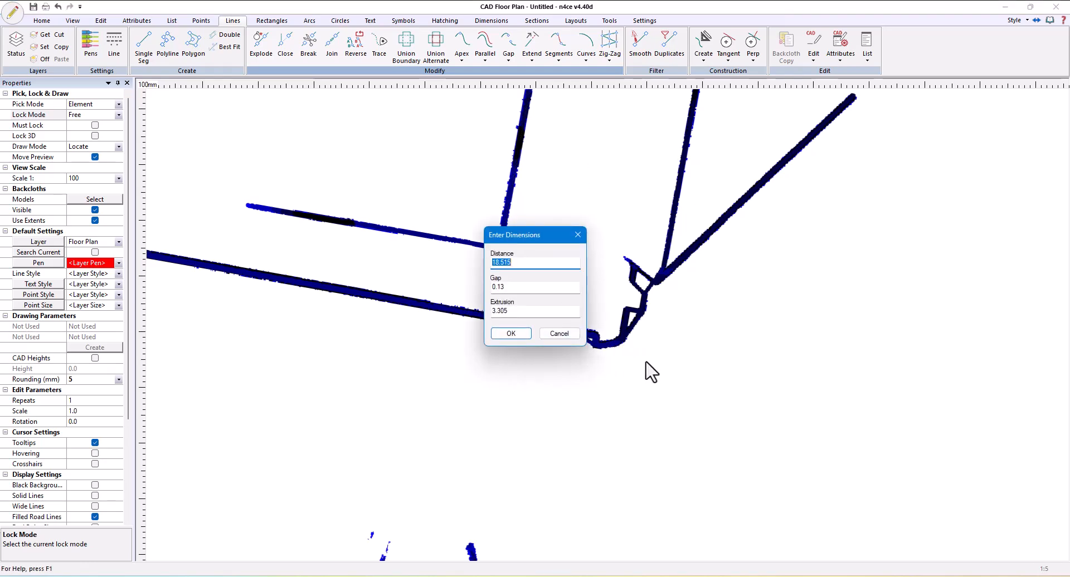
click(512, 288)
text(5)
click(522, 335)
scroll(680, 357, down, 4)
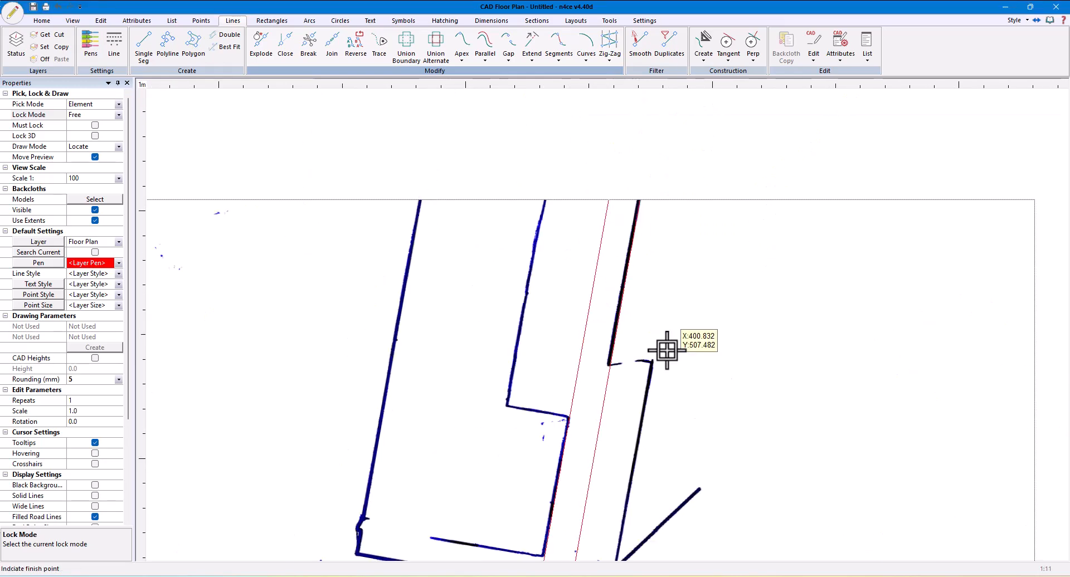
Start a gap on the first internal wall's room-side face, using End lock to fix its start at the wall's lower end
click(96, 210)
click(95, 210)
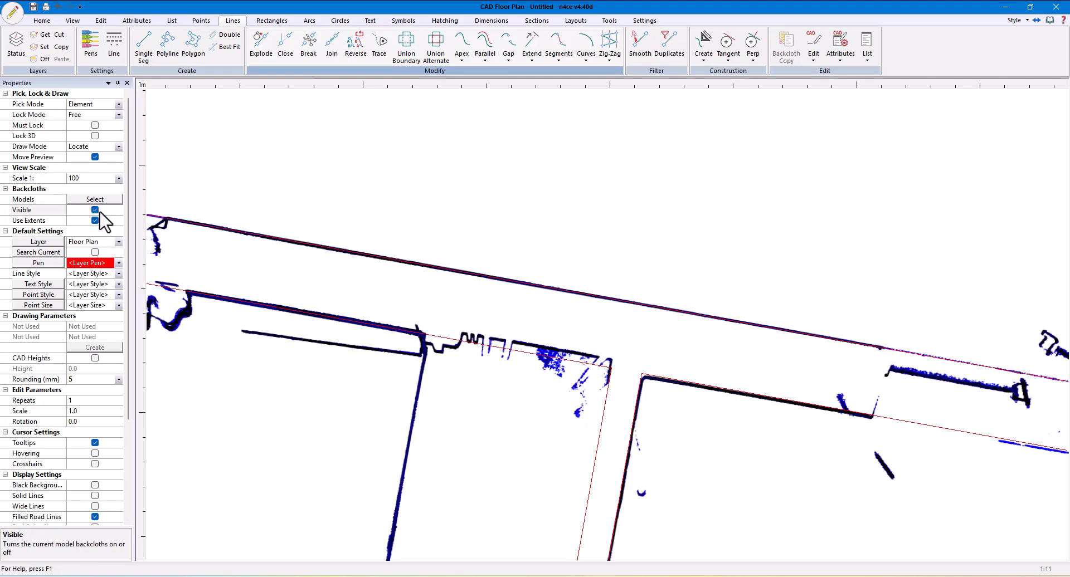
scroll(753, 462, down, 4)
scroll(707, 252, up, 4)
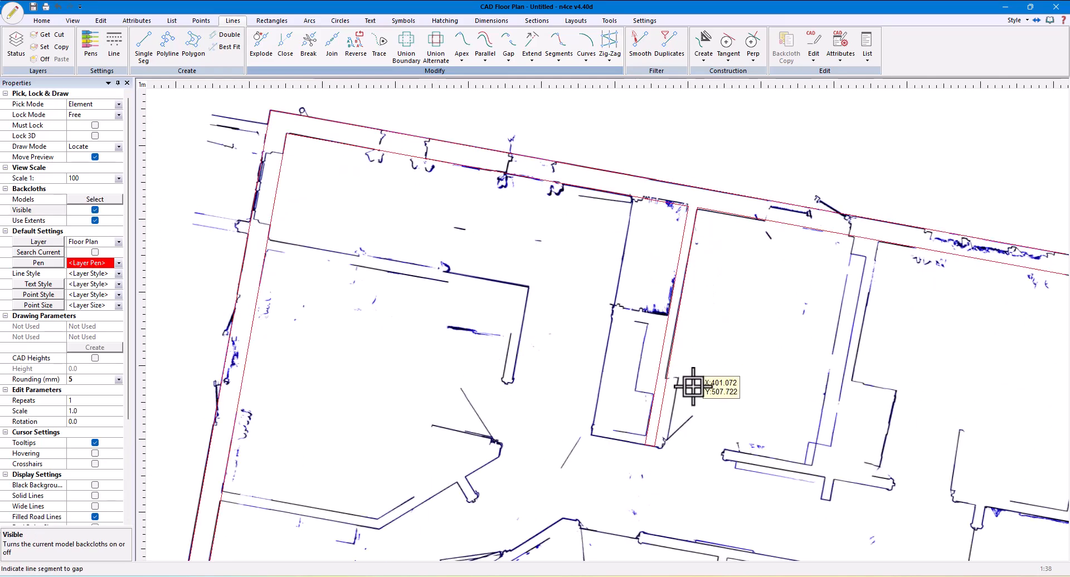
scroll(657, 387, up, 4)
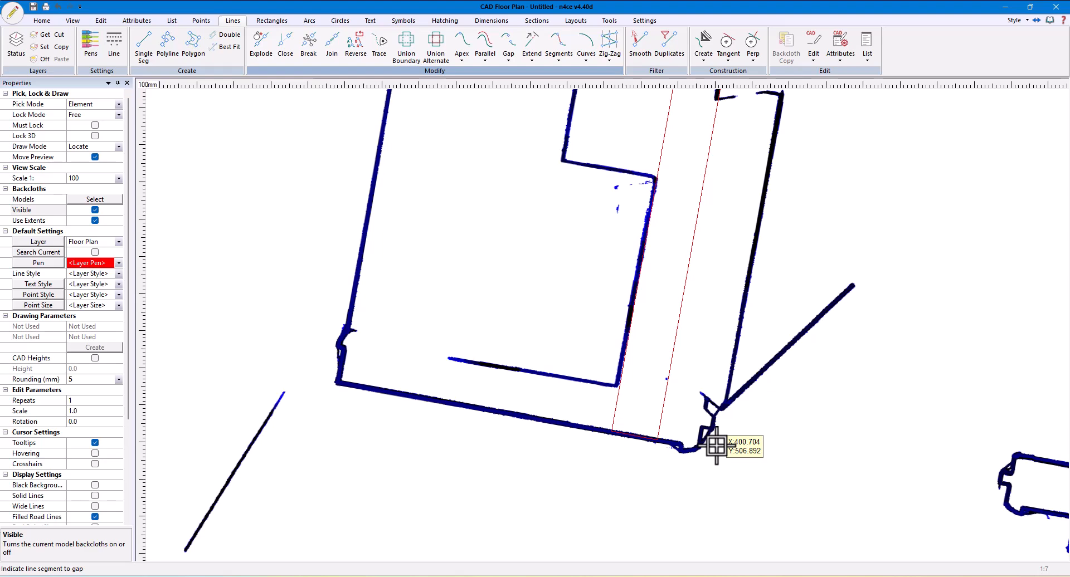
click(715, 445)
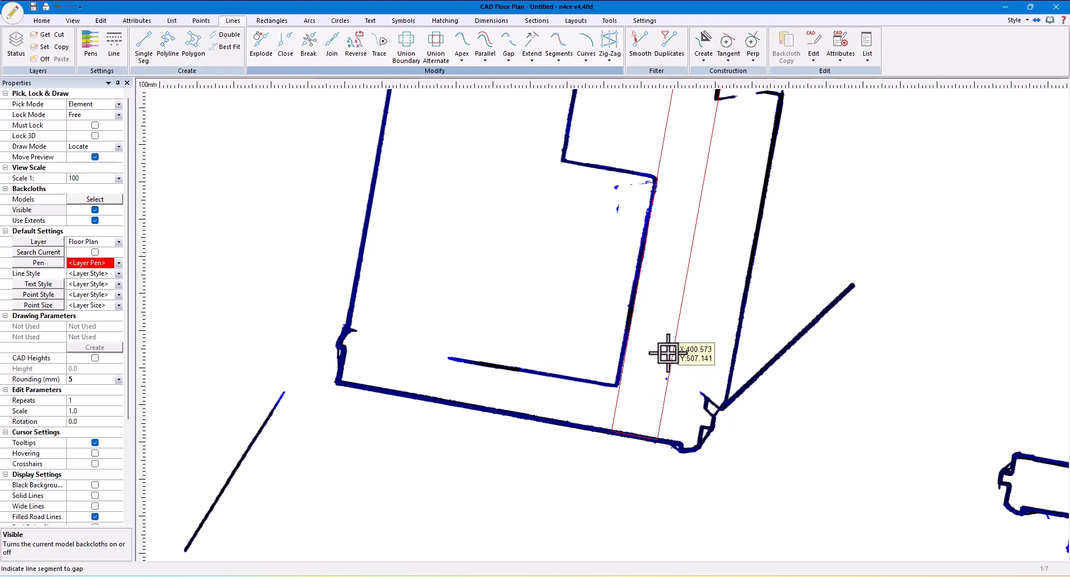
click(119, 114)
click(72, 134)
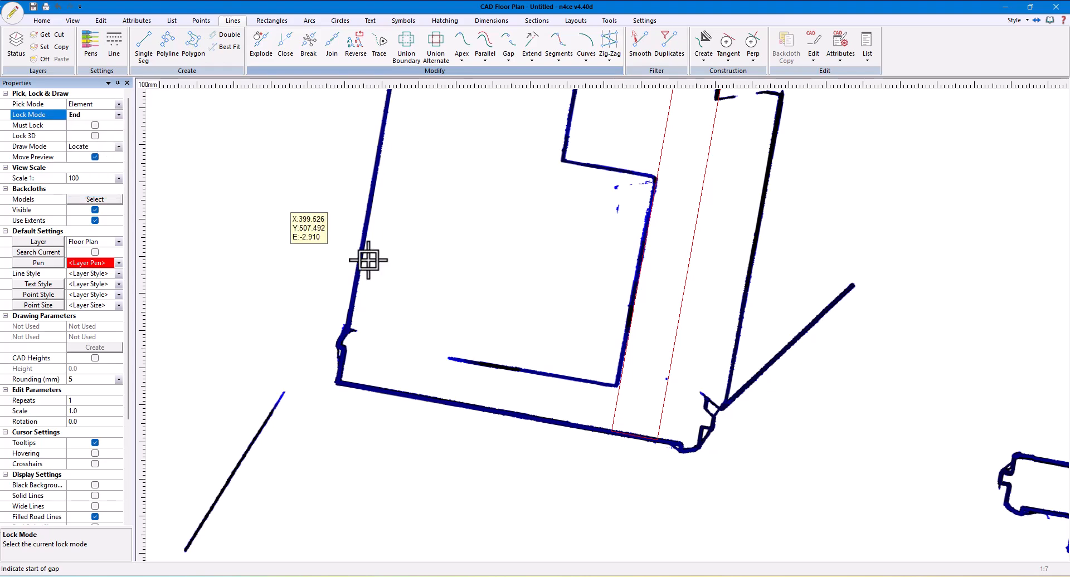
click(658, 431)
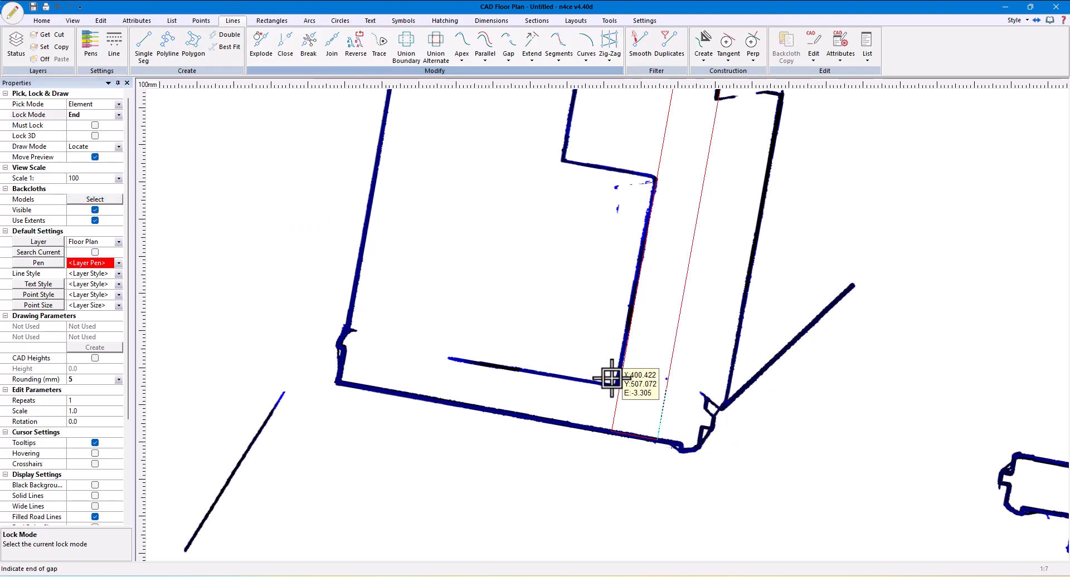
Extrude the gap 0.11 m out to the door jamb, setting the gap width to 0.125 m
scroll(711, 406, up, 3)
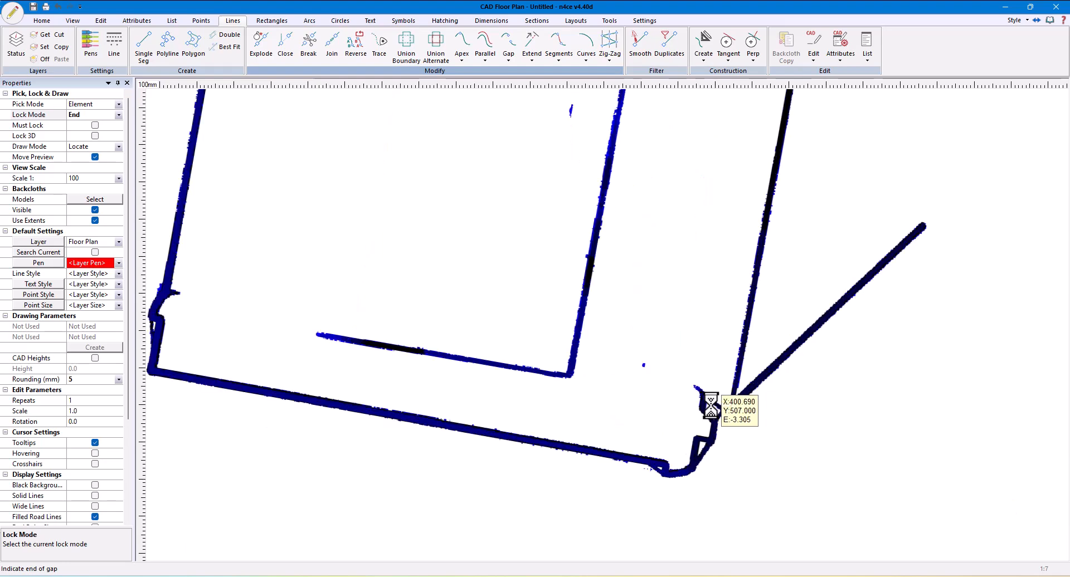
click(471, 358)
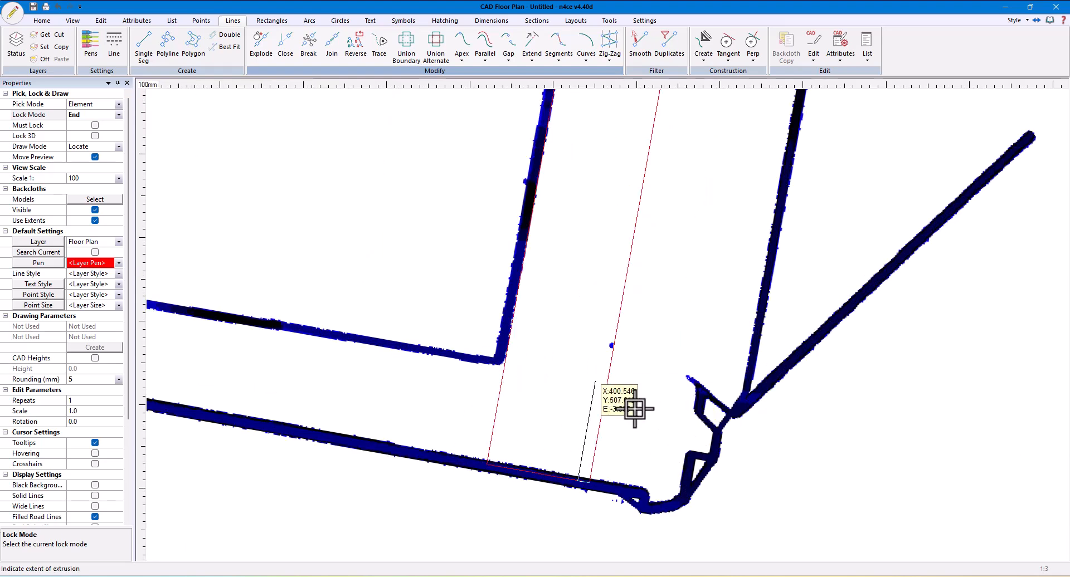
click(673, 537)
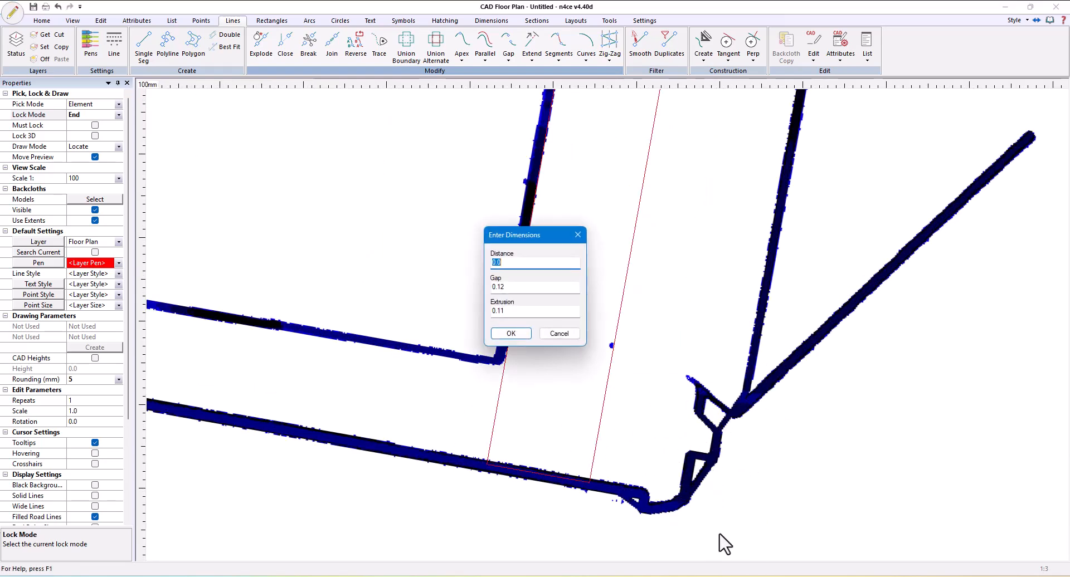
click(514, 288)
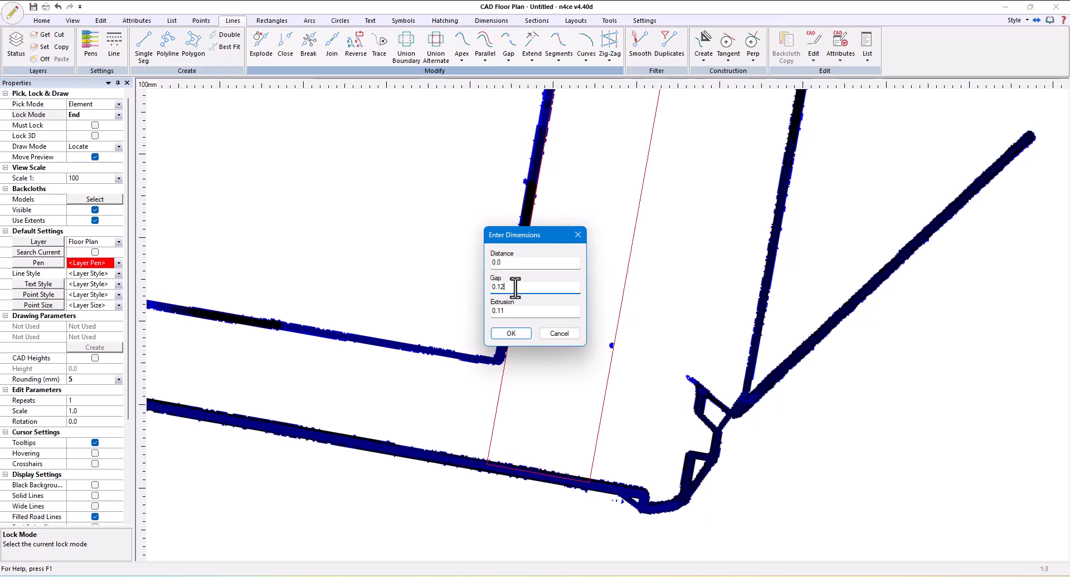
text(5)
click(514, 336)
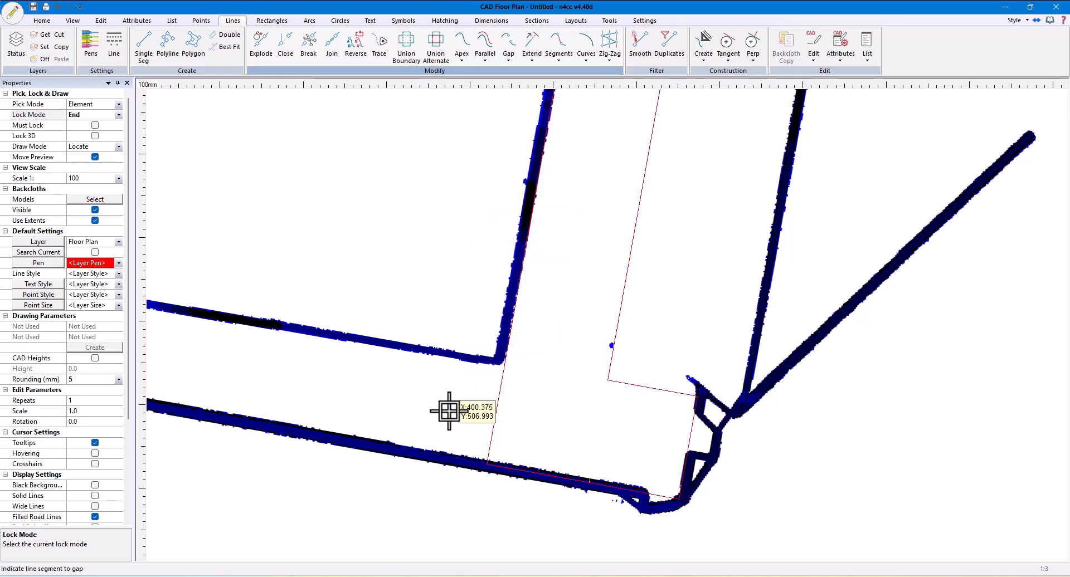
Gap 0.125 m at the lower end of the internal wall's opposite face and extrude it 0.75 m to the return wall's far end
click(490, 445)
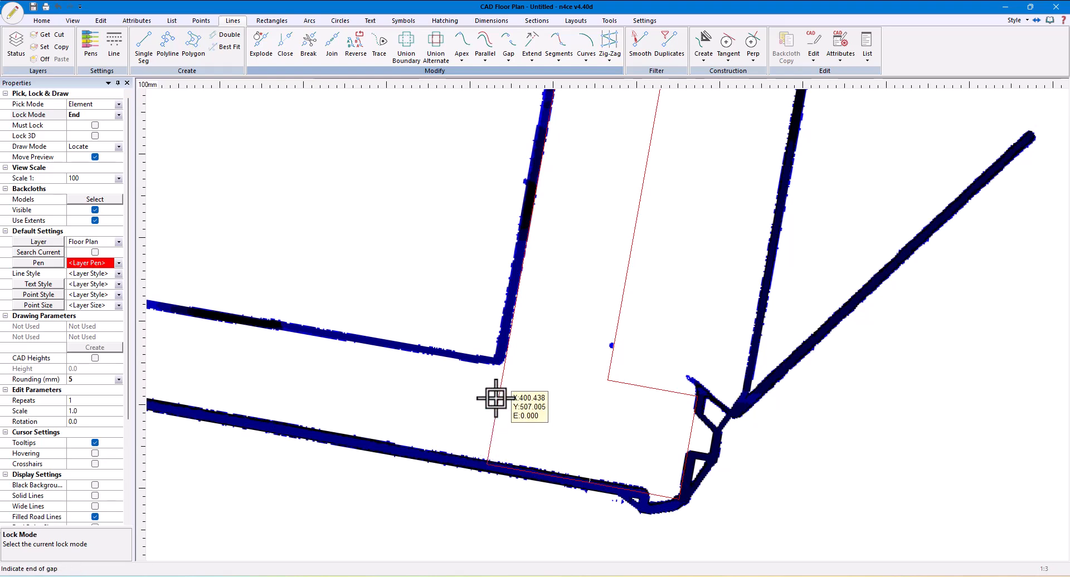
click(489, 460)
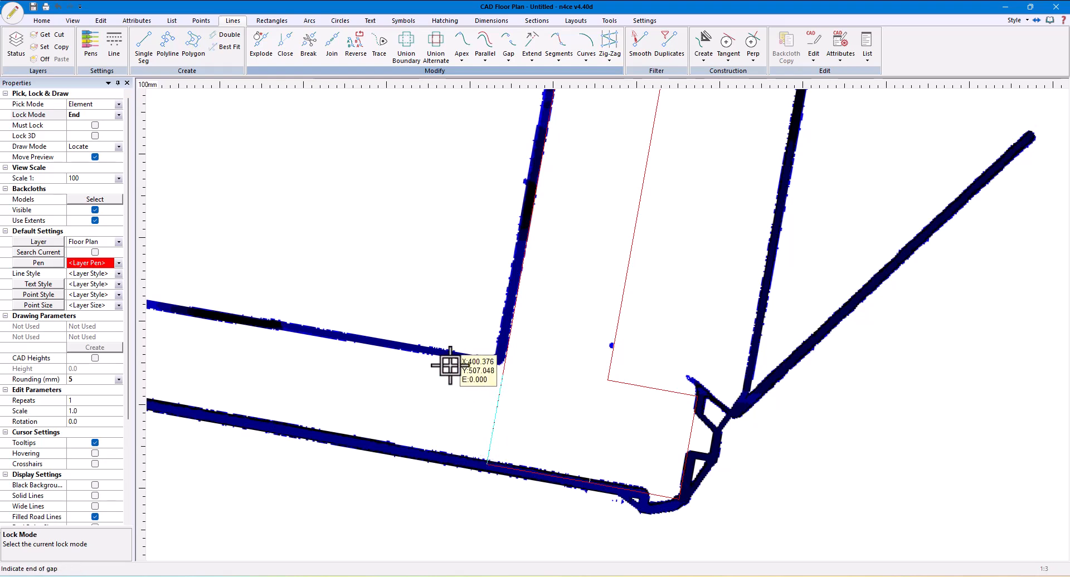
click(645, 388)
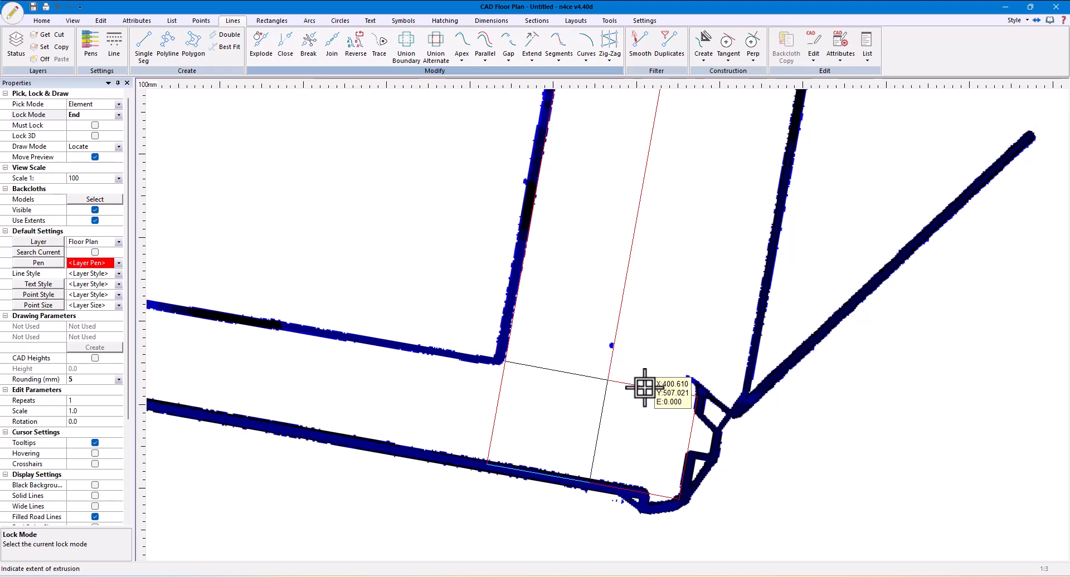
click(644, 388)
scroll(425, 363, down, 4)
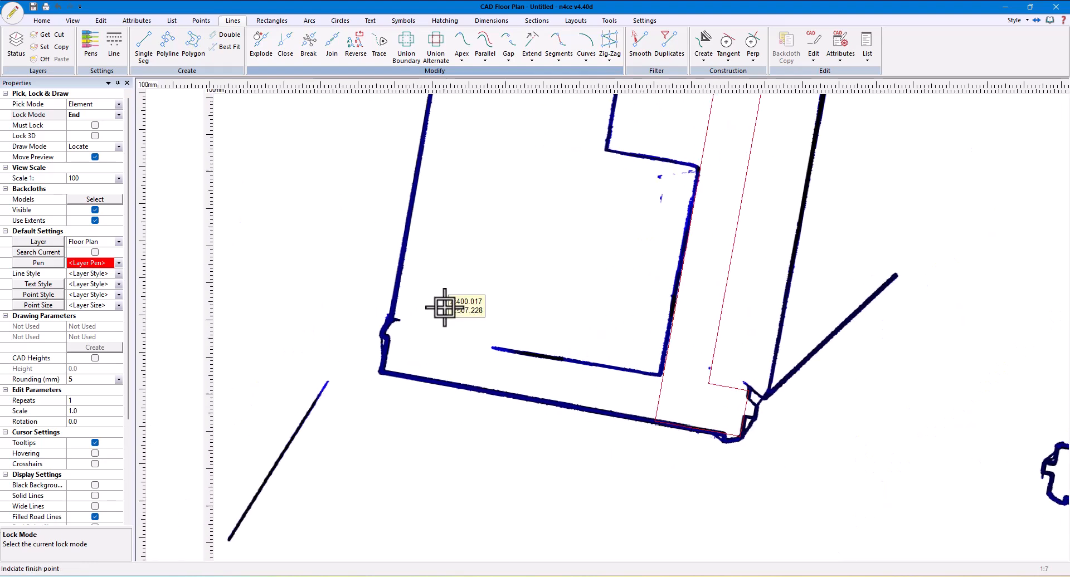
click(444, 307)
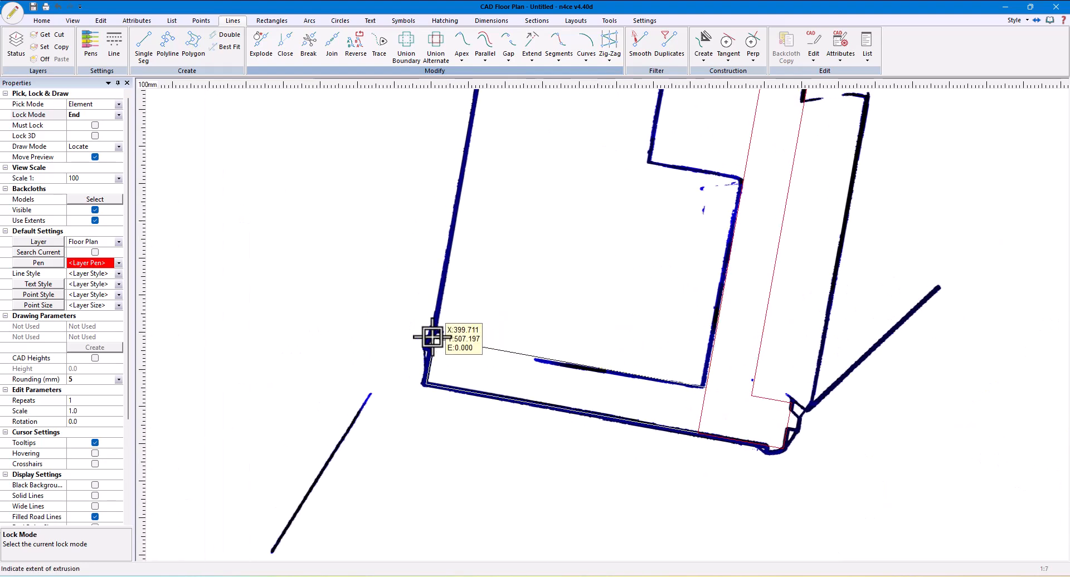
click(420, 408)
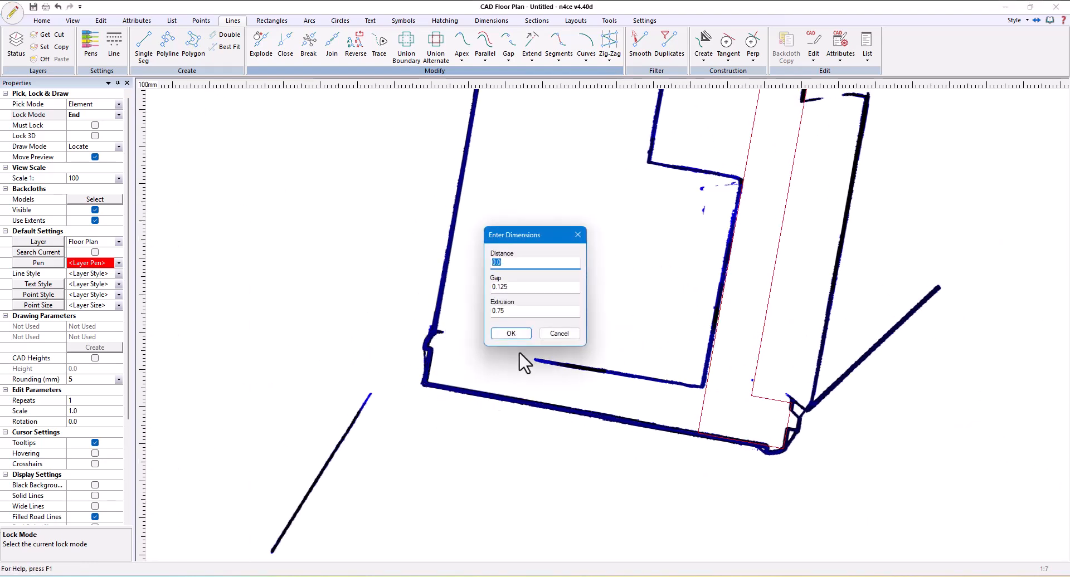
click(511, 333)
Hide the X-ray backcloth to examine the drawn internal wall lines, and show it again
scroll(680, 443, down, 2)
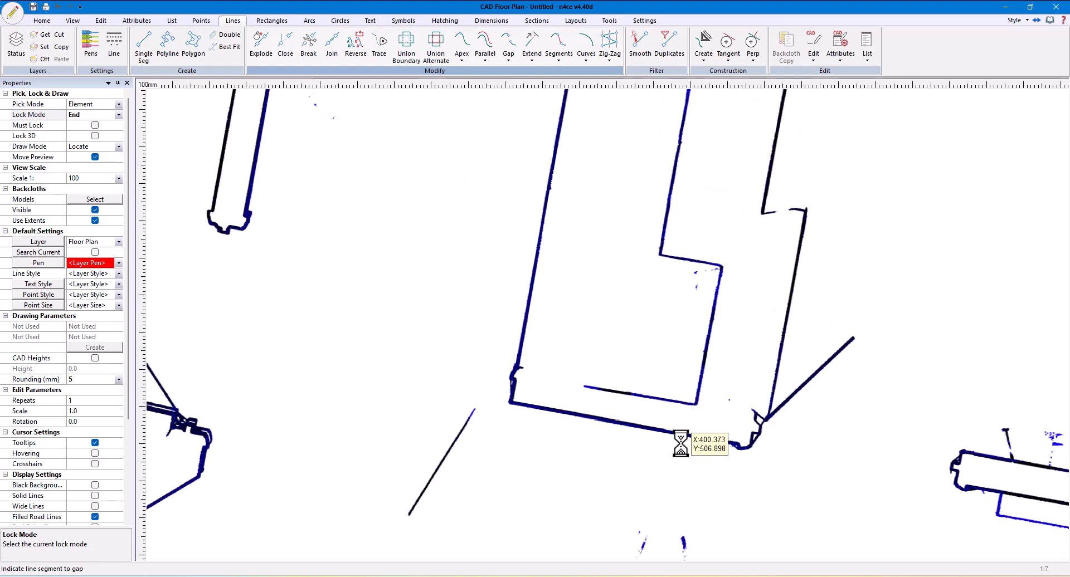
scroll(680, 443, down, 2)
middle_drag(767, 324, 600, 403)
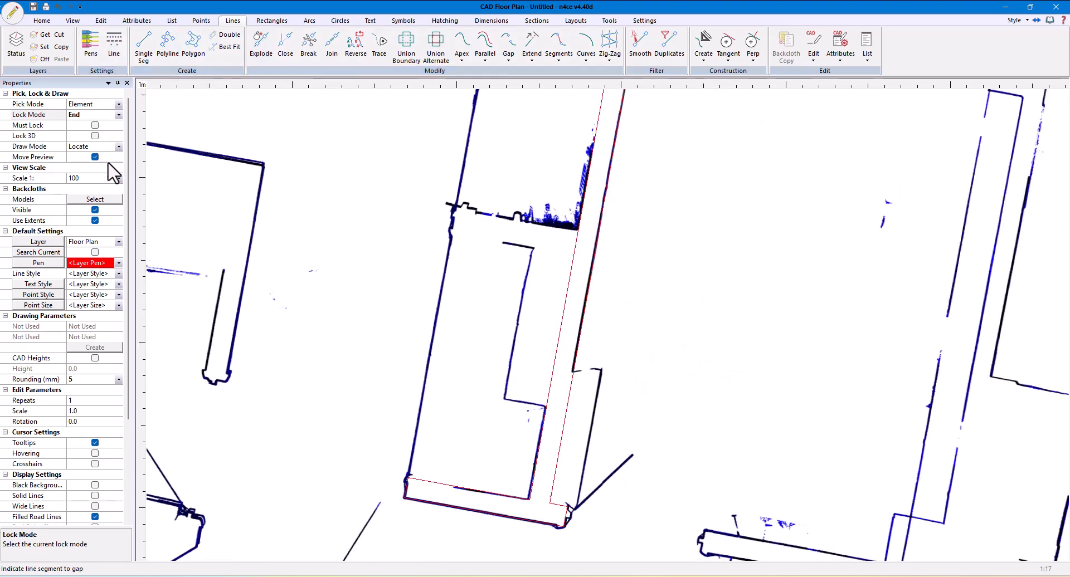
click(95, 210)
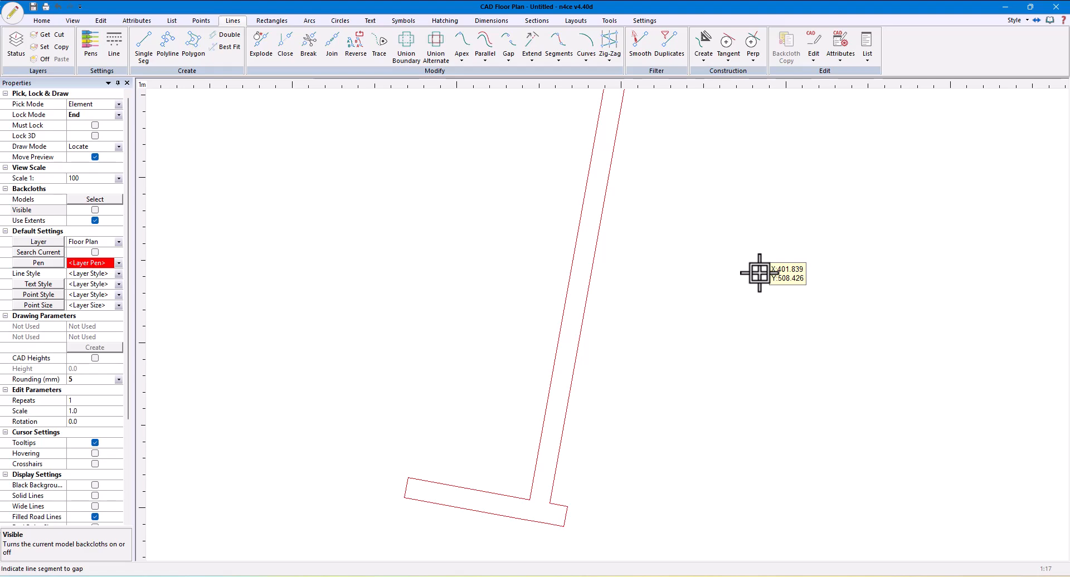
scroll(800, 318, down, 2)
middle_drag(800, 318, 403, 316)
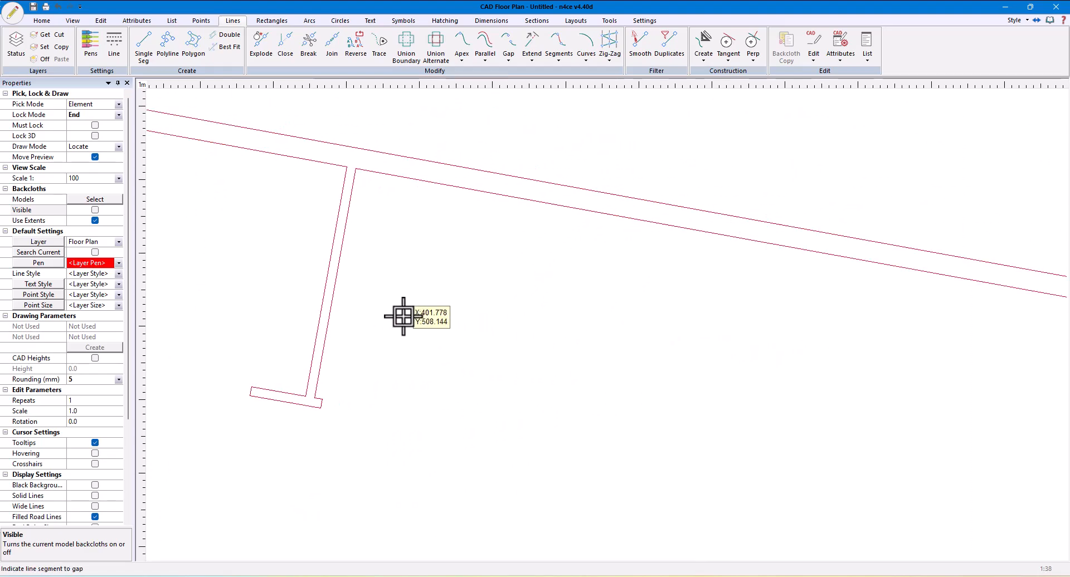
click(95, 210)
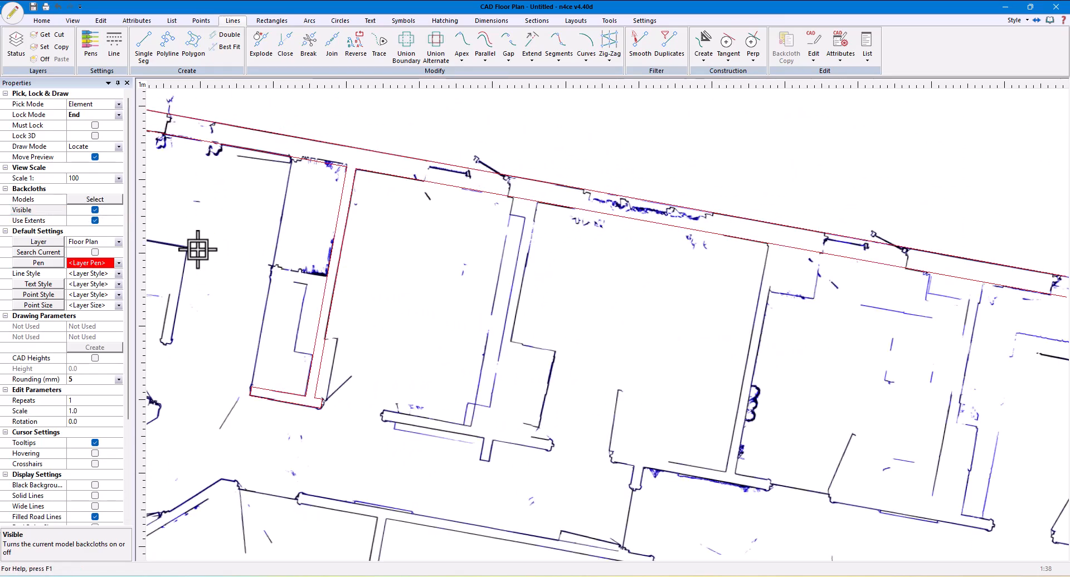
Try to mark a gap on the inner wall line between the second internal wall's faces, with the lock mode set to Free
middle_drag(805, 270, 603, 255)
scroll(670, 254, up, 2)
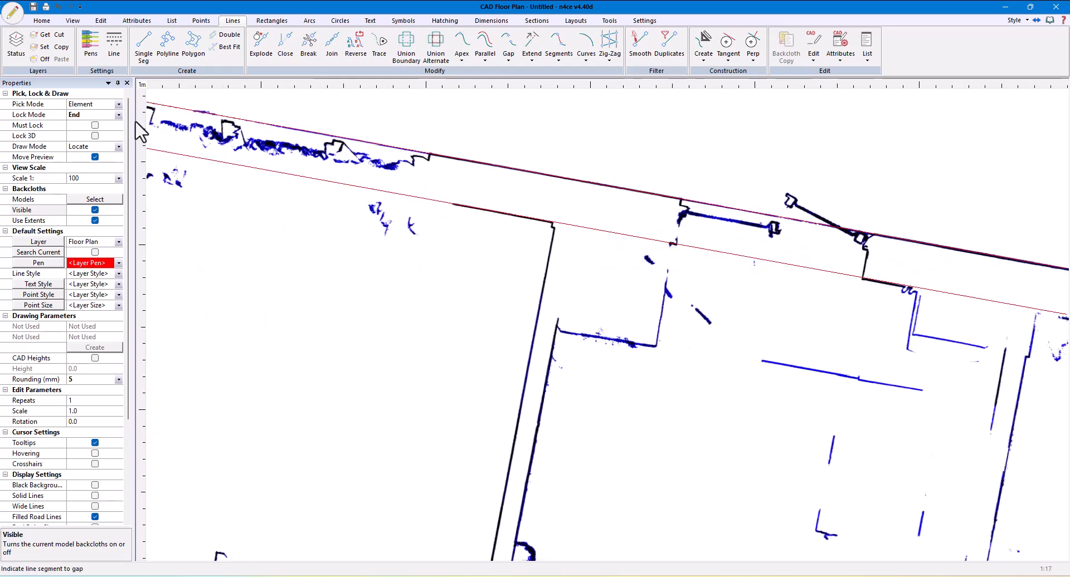
click(89, 115)
click(83, 126)
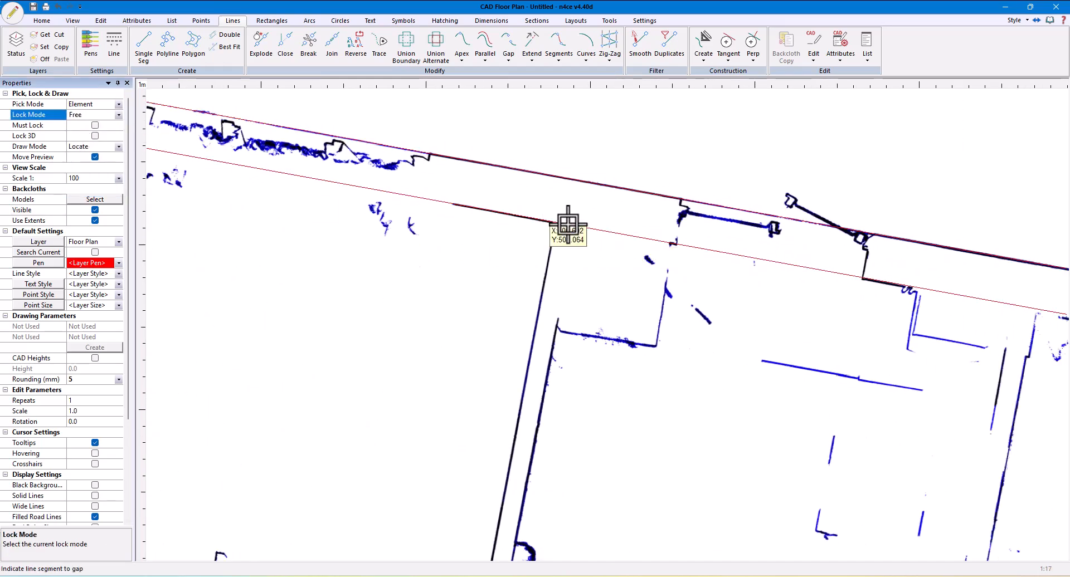
scroll(569, 226, up, 2)
middle_drag(556, 227, 641, 227)
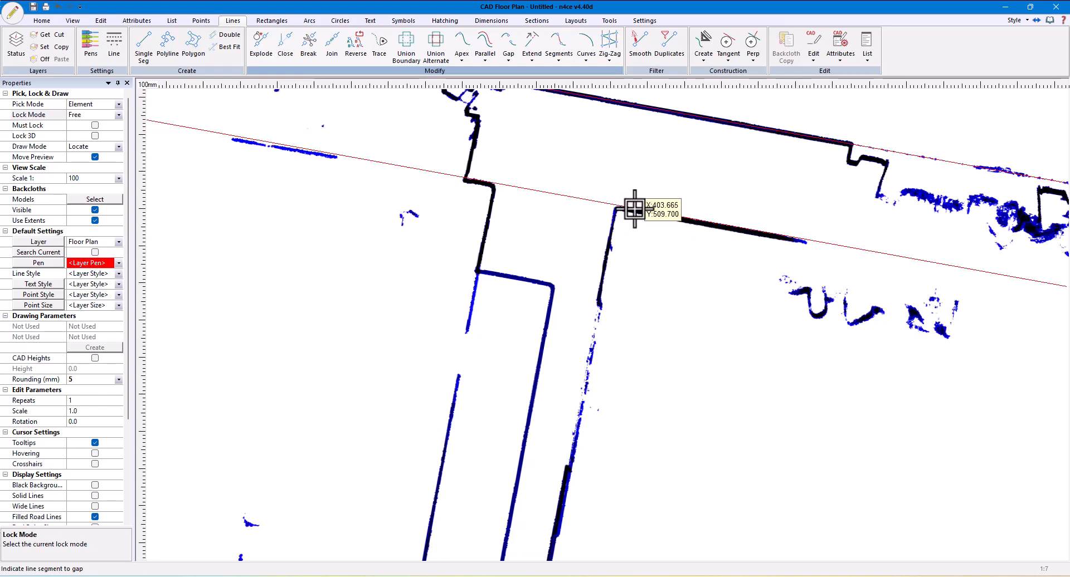
click(634, 209)
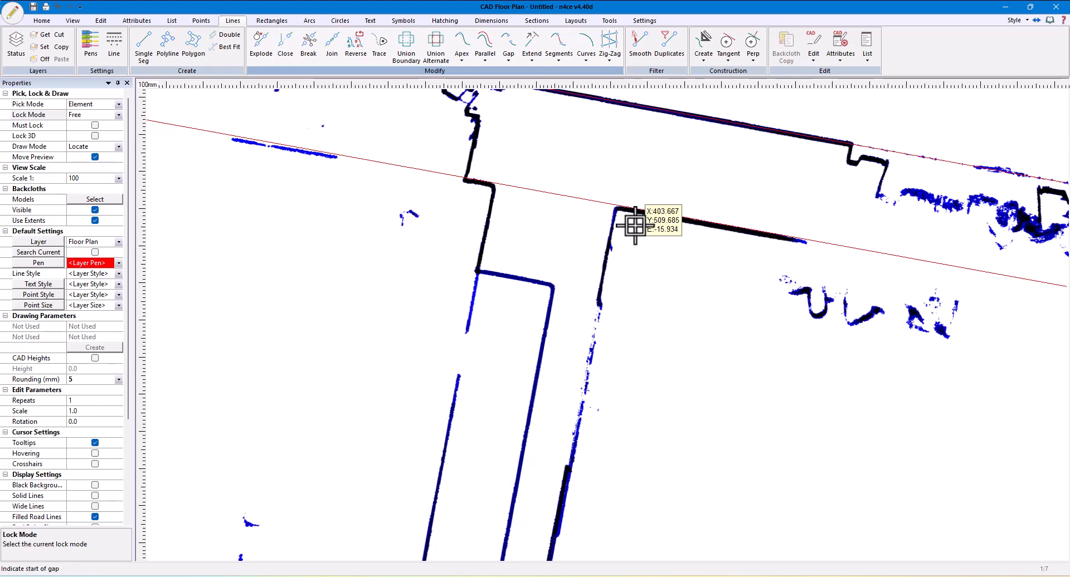
click(602, 275)
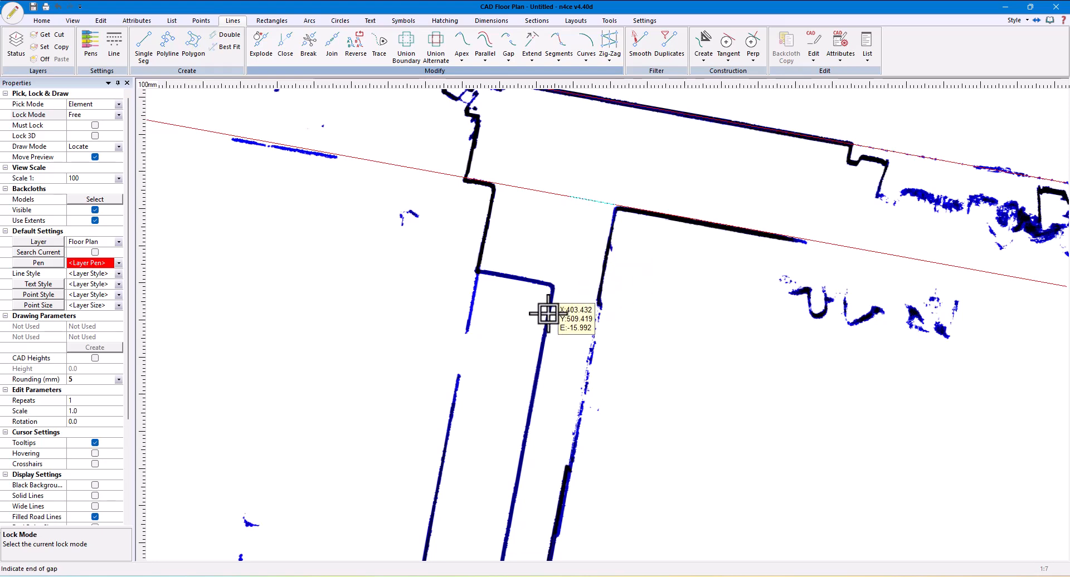
click(550, 315)
Try to extrude the second wall's 0.125 m gap by 3.305 m, using End lock to match the first wall's lower end
scroll(641, 349, down, 2)
middle_drag(645, 399, 752, 145)
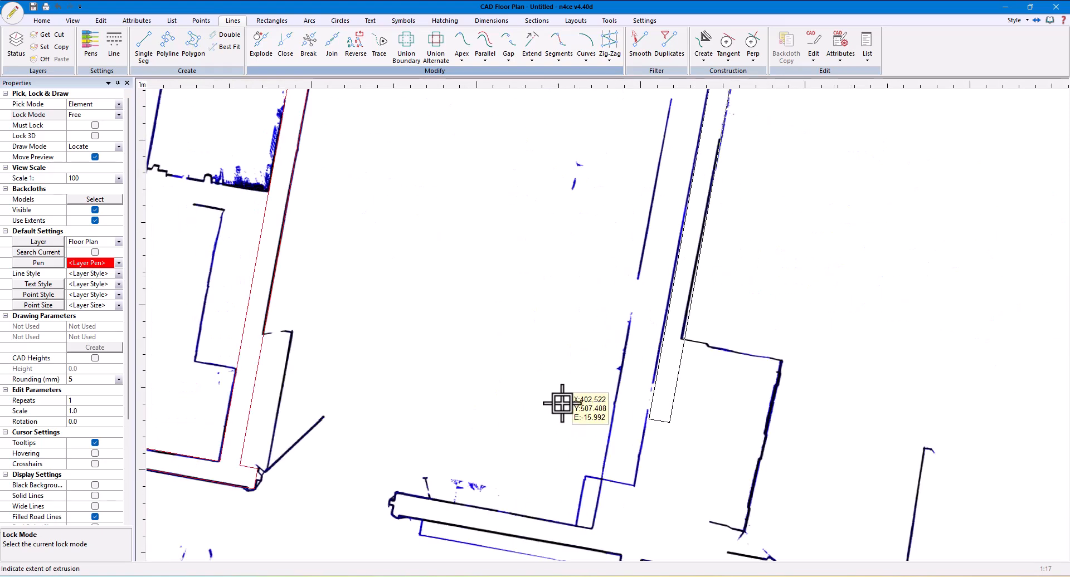
middle_drag(488, 393, 659, 310)
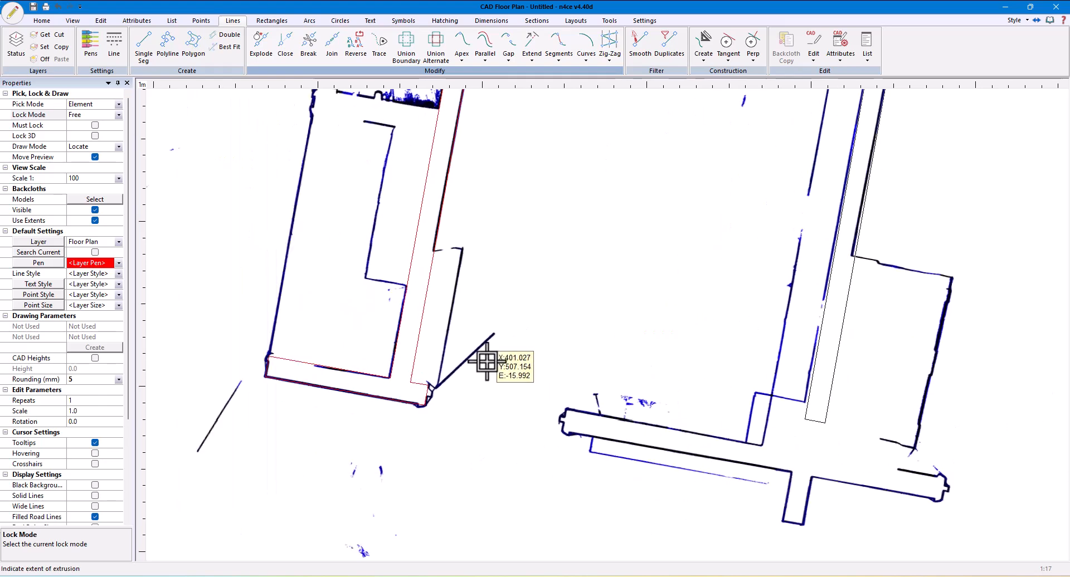
click(119, 115)
click(73, 129)
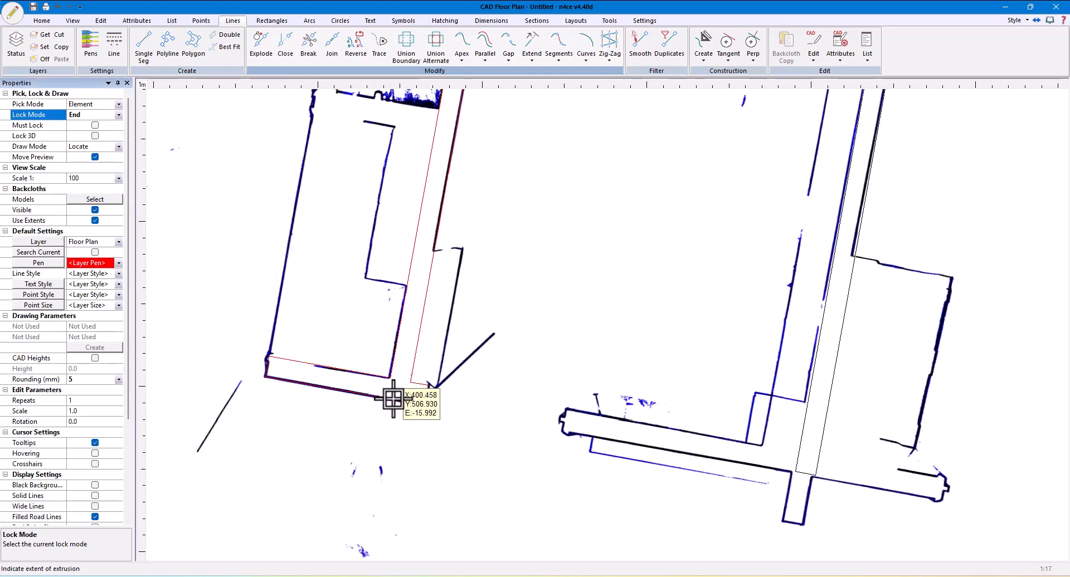
click(412, 398)
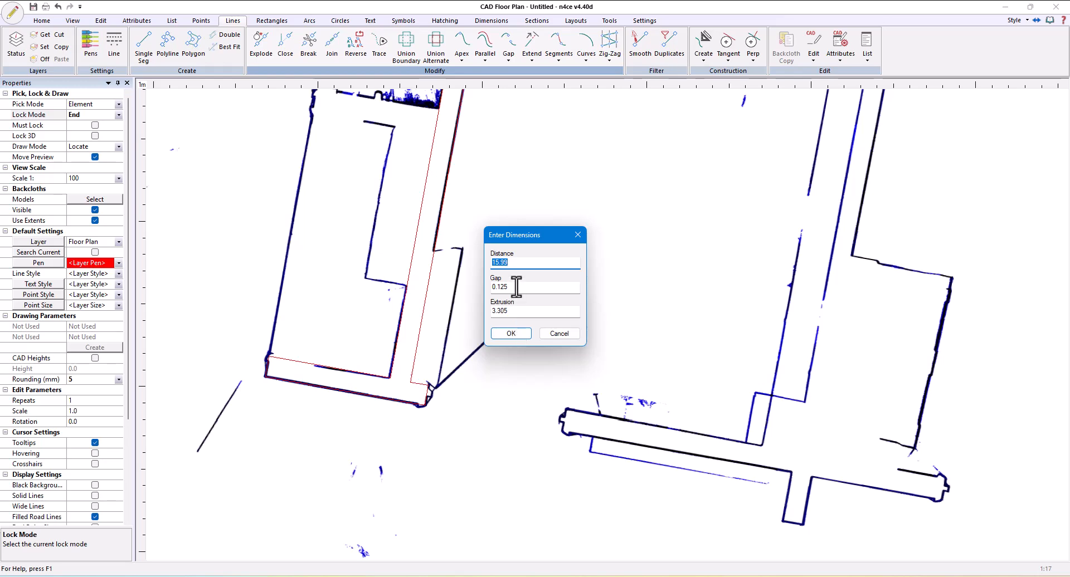
click(510, 333)
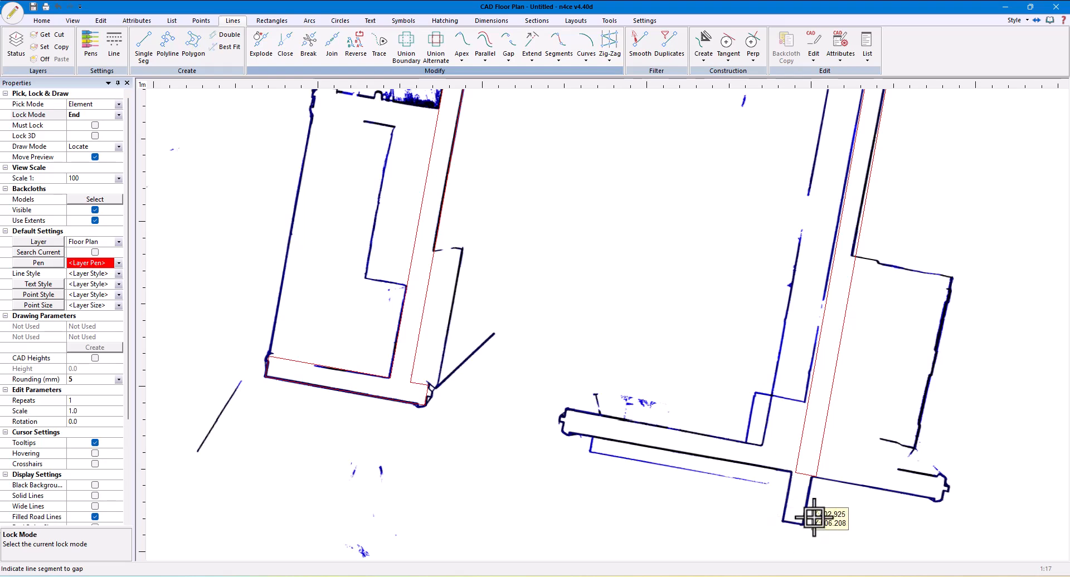
Mark the gap's start and end on the inner wall line between the second internal wall's faces, with lock mode Free
scroll(731, 349, up, 3)
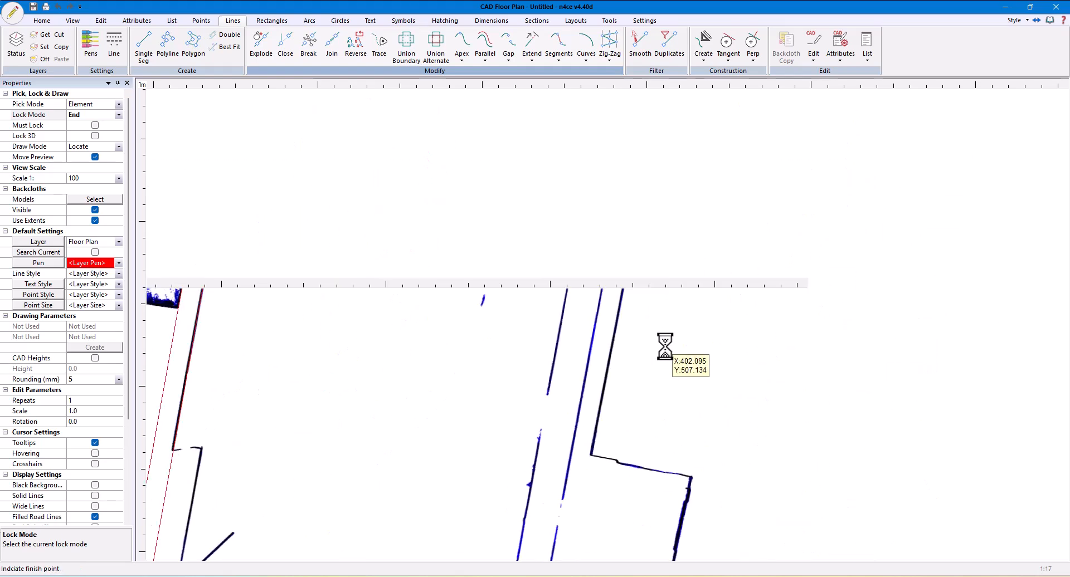
click(119, 115)
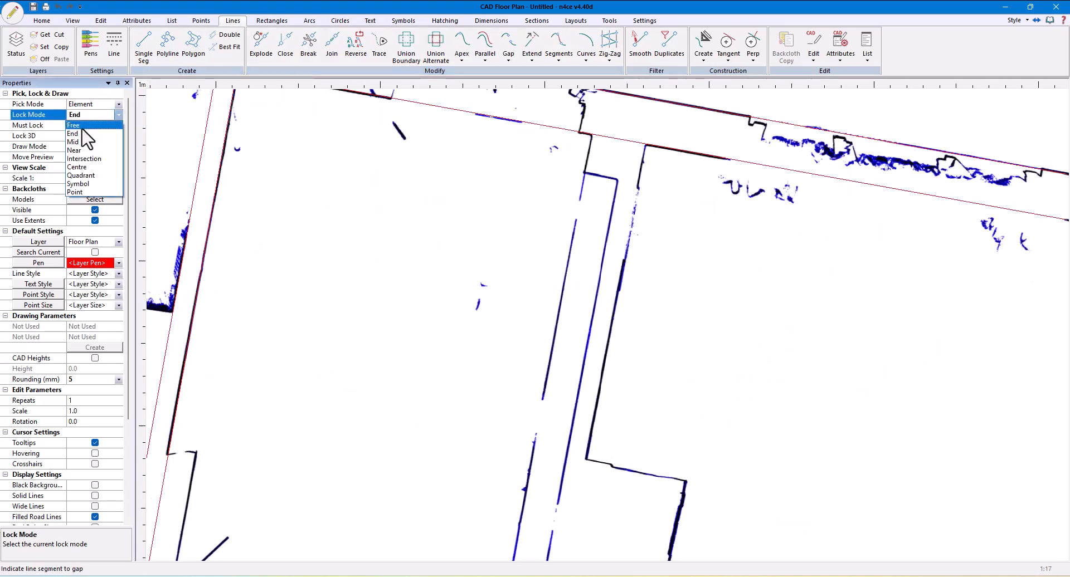
click(89, 125)
middle_drag(628, 234, 736, 295)
scroll(691, 287, up, 1)
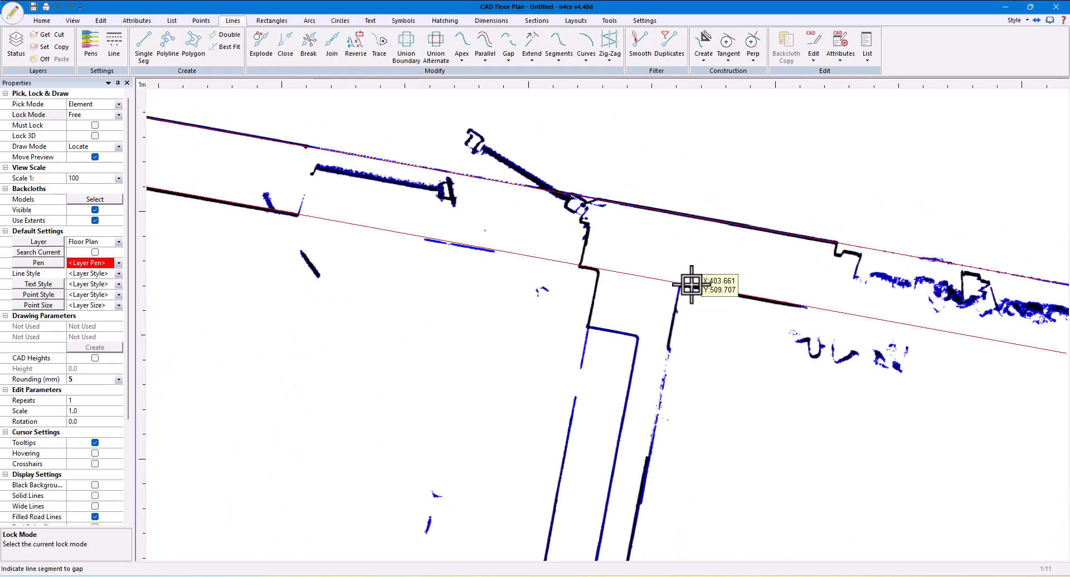
click(699, 287)
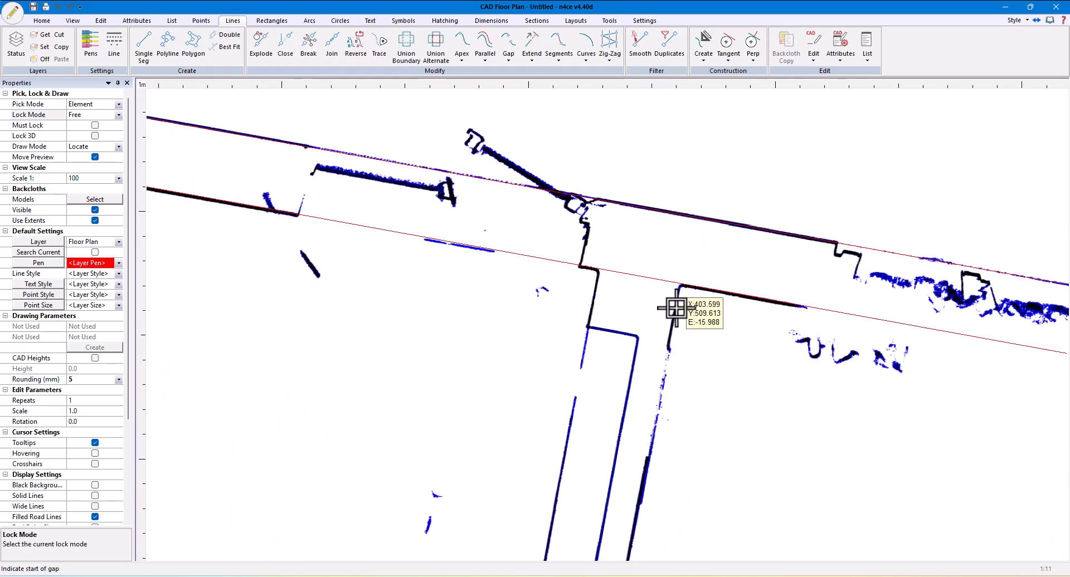
click(635, 356)
Extrude the gap 3.615 m down to the second internal wall's lower end
scroll(694, 392, down, 4)
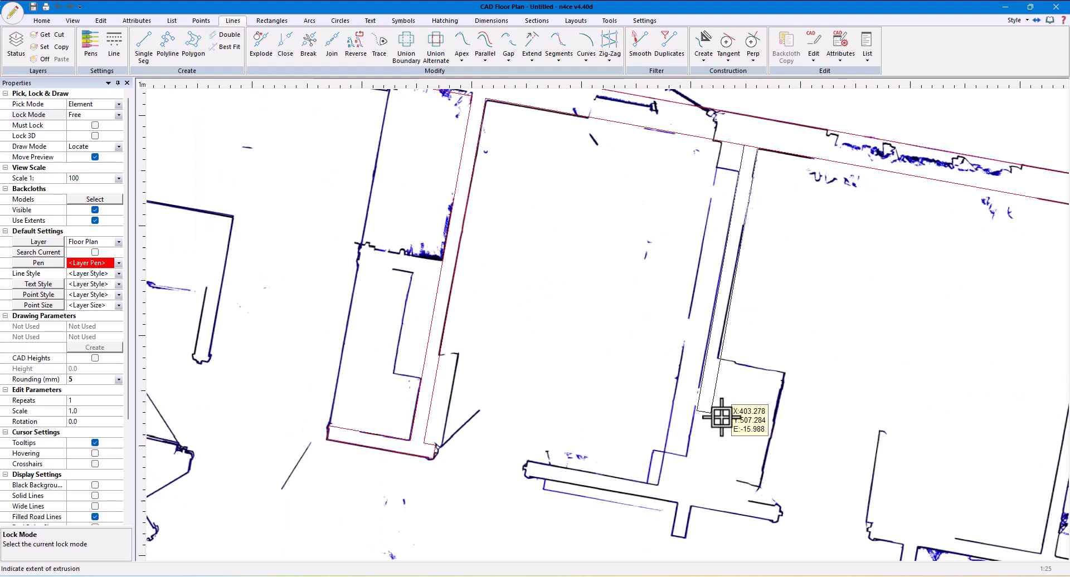
scroll(717, 382, up, 5)
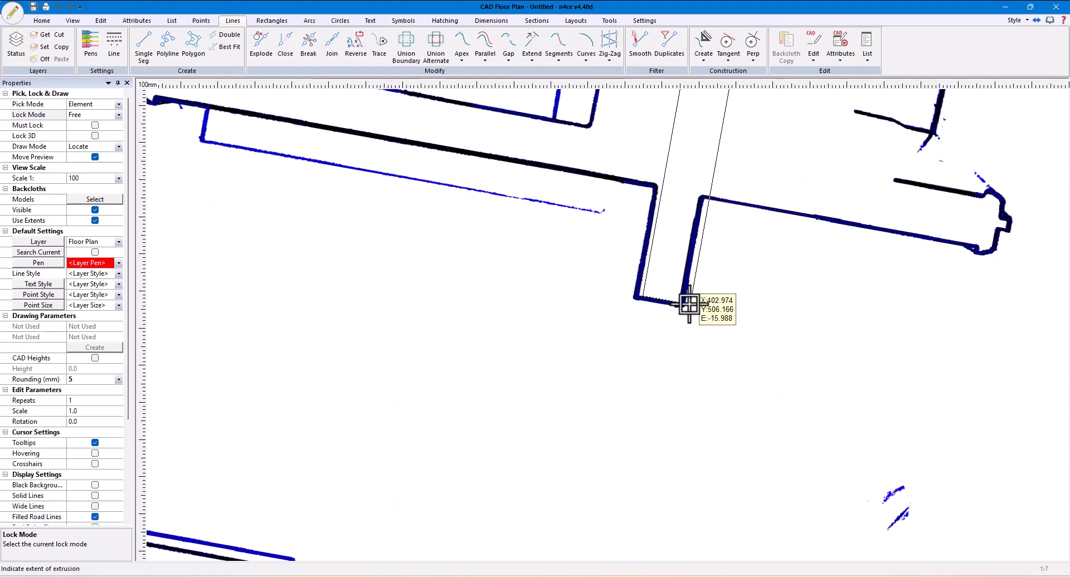
click(713, 313)
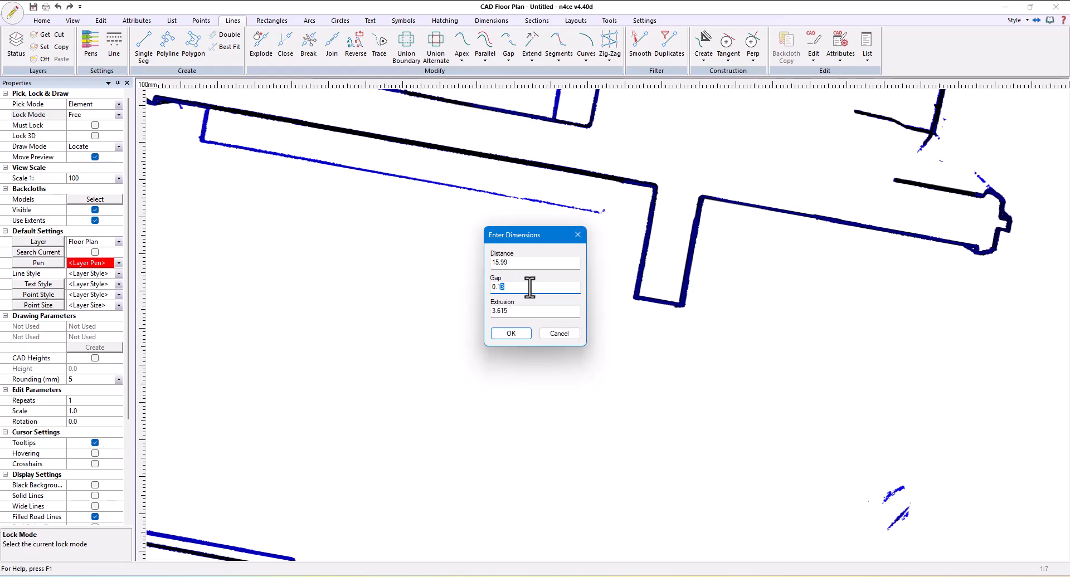
click(516, 331)
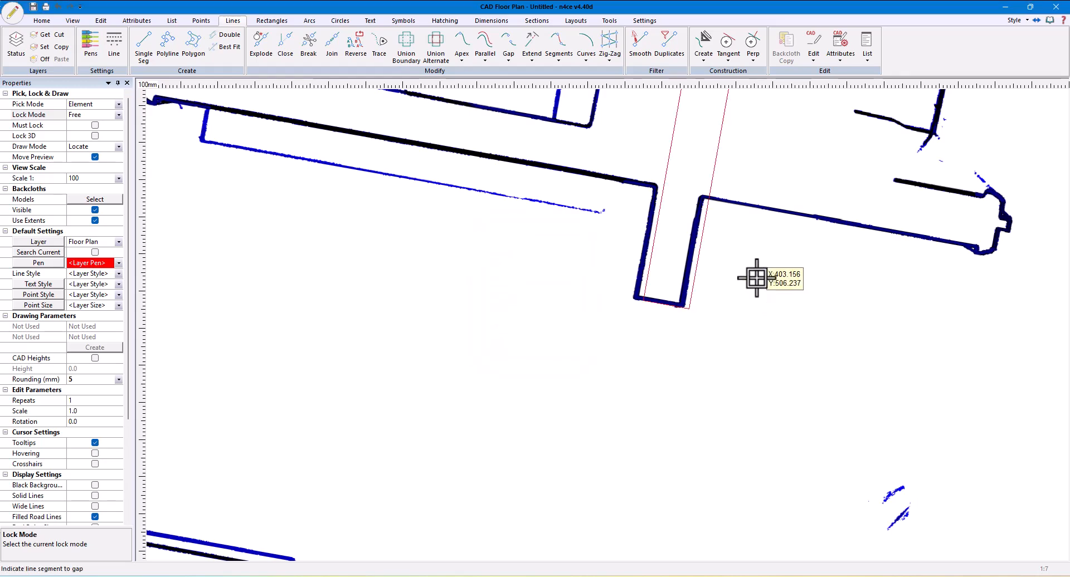
Start a Stretch with pick mode Rectangle, enclosing the lower end of the second internal wall
middle_drag(756, 278, 858, 508)
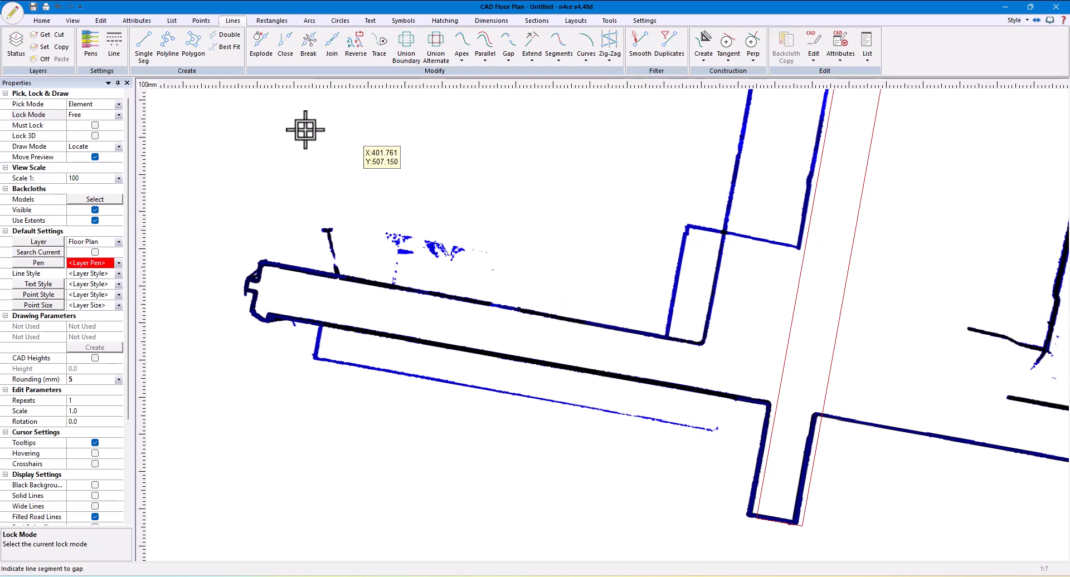
click(102, 22)
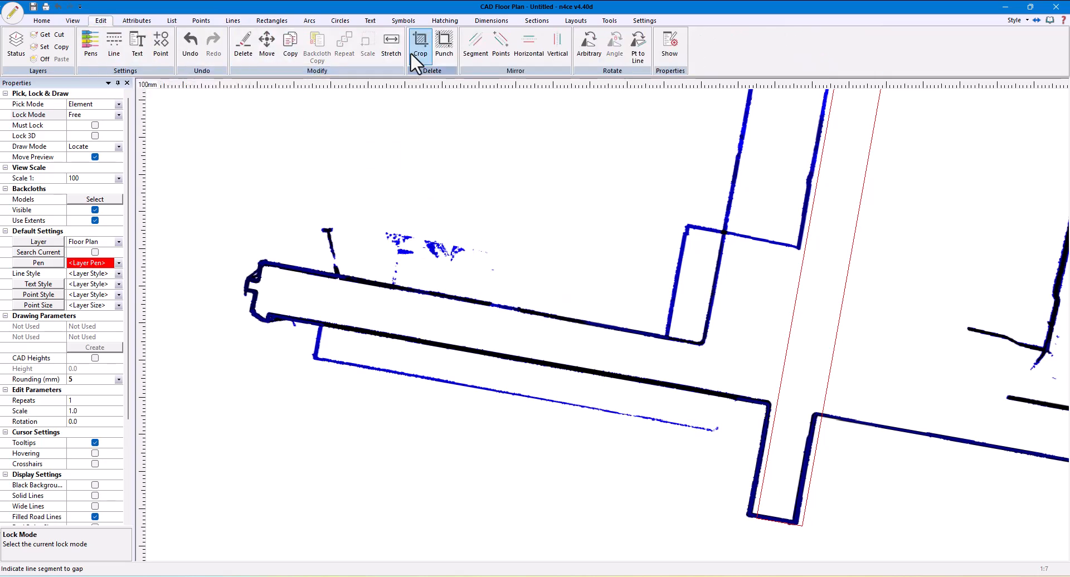
click(390, 37)
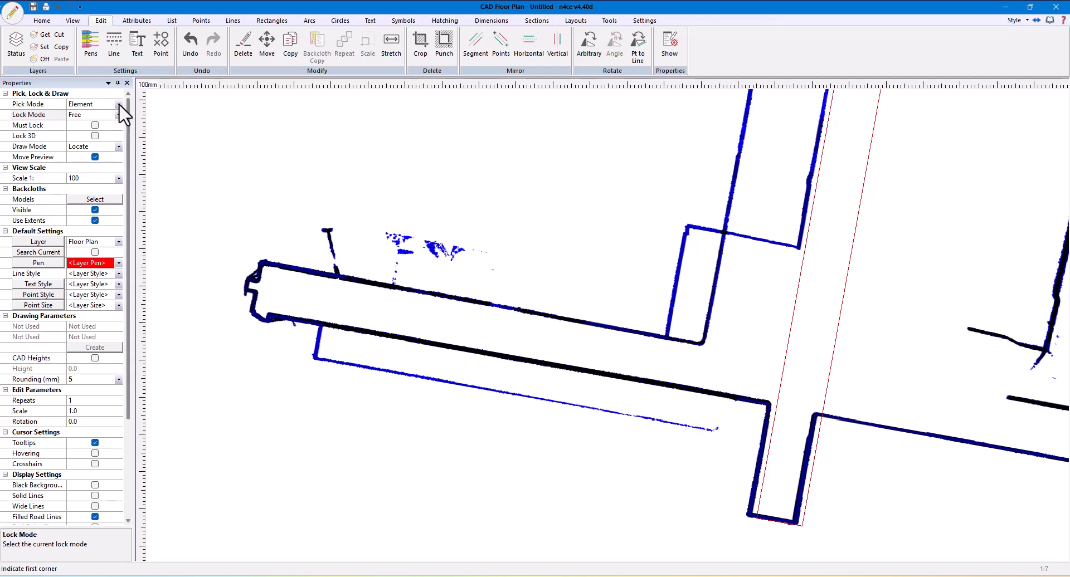
click(119, 104)
click(107, 121)
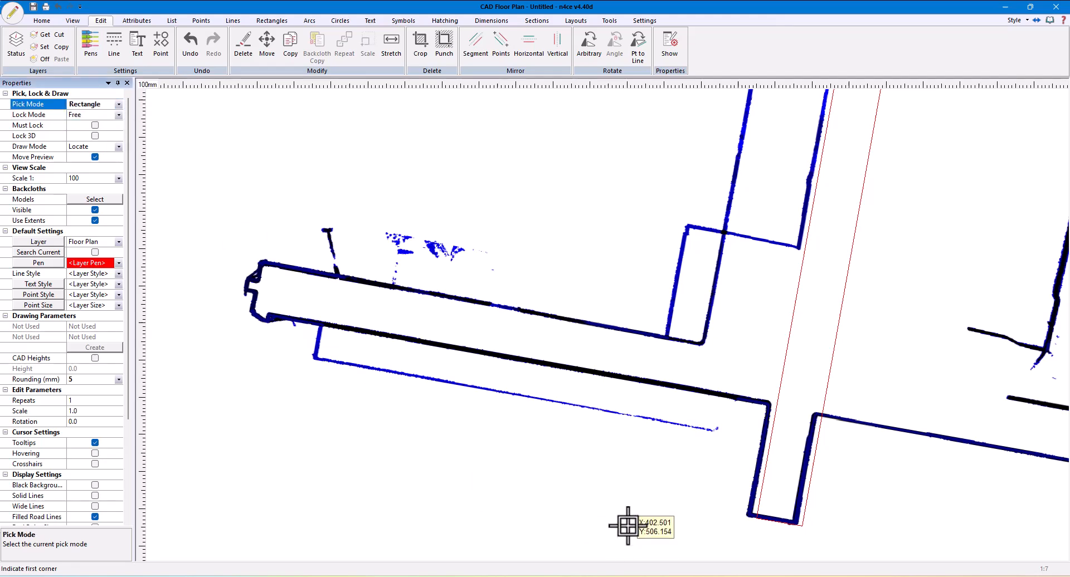
click(717, 479)
click(813, 541)
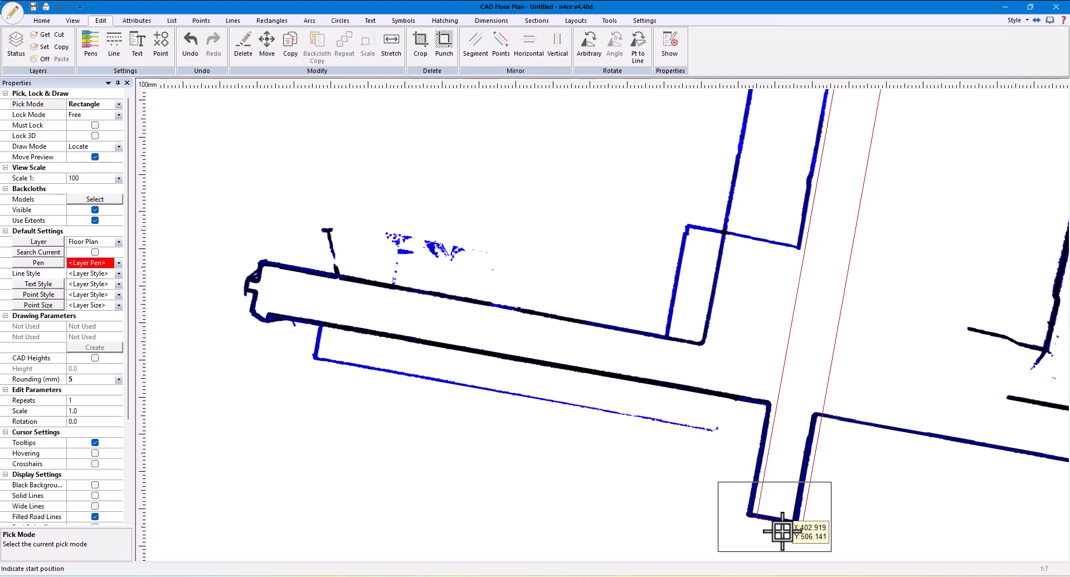
Stretch the wall's lower end onto the X-ray backcloth's corner, using End lock for the start position, and return the pick mode to Element
click(119, 115)
click(89, 136)
scroll(752, 520, up, 2)
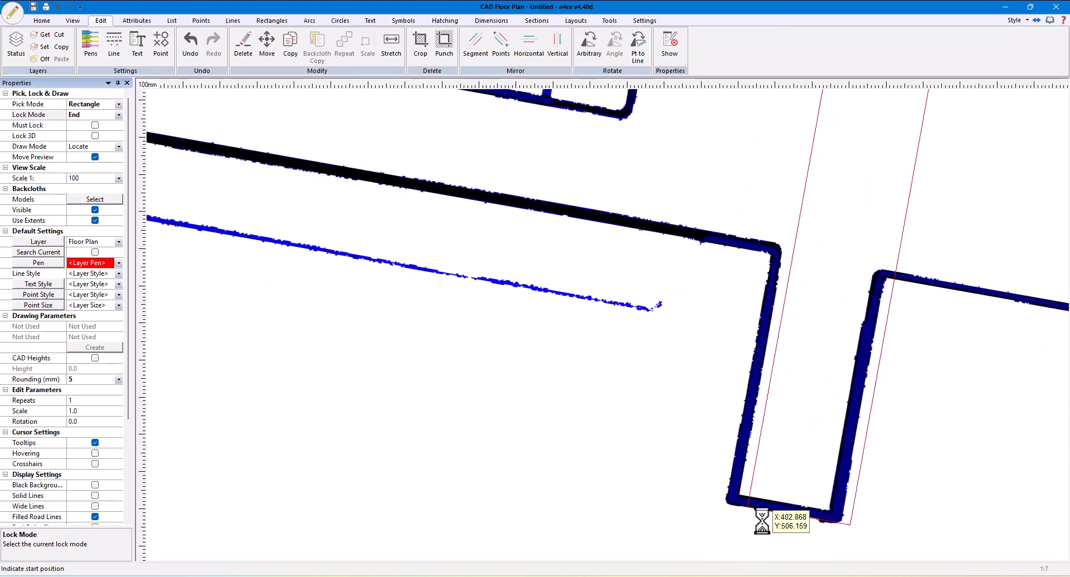
scroll(762, 521, up, 2)
click(729, 495)
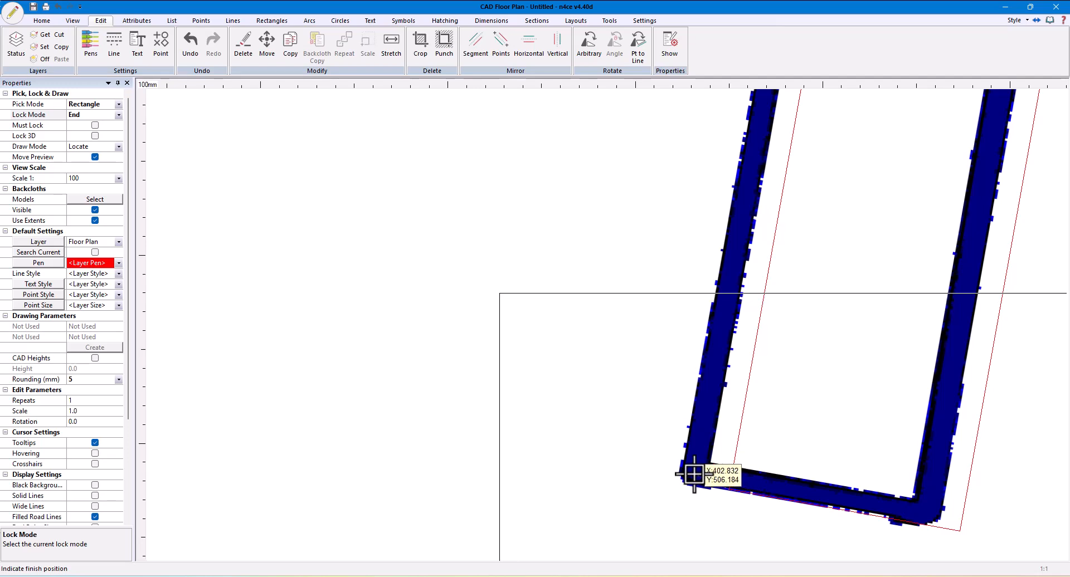
click(693, 473)
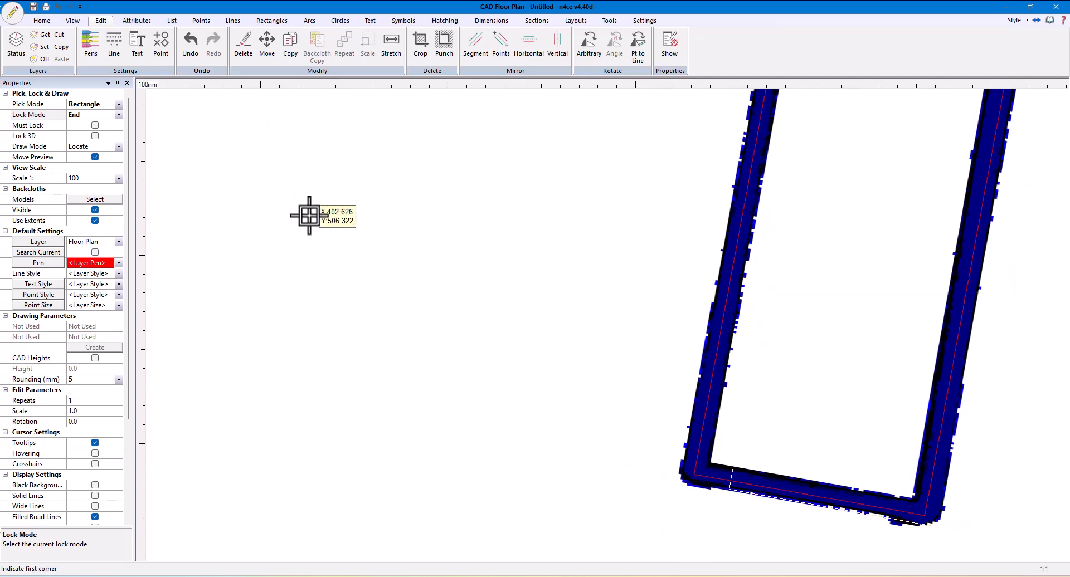
click(119, 104)
click(111, 129)
Gap the second internal wall's right-hand face near its lower end with Free lock and extrude it to the return wall's far end
scroll(457, 392, down, 3)
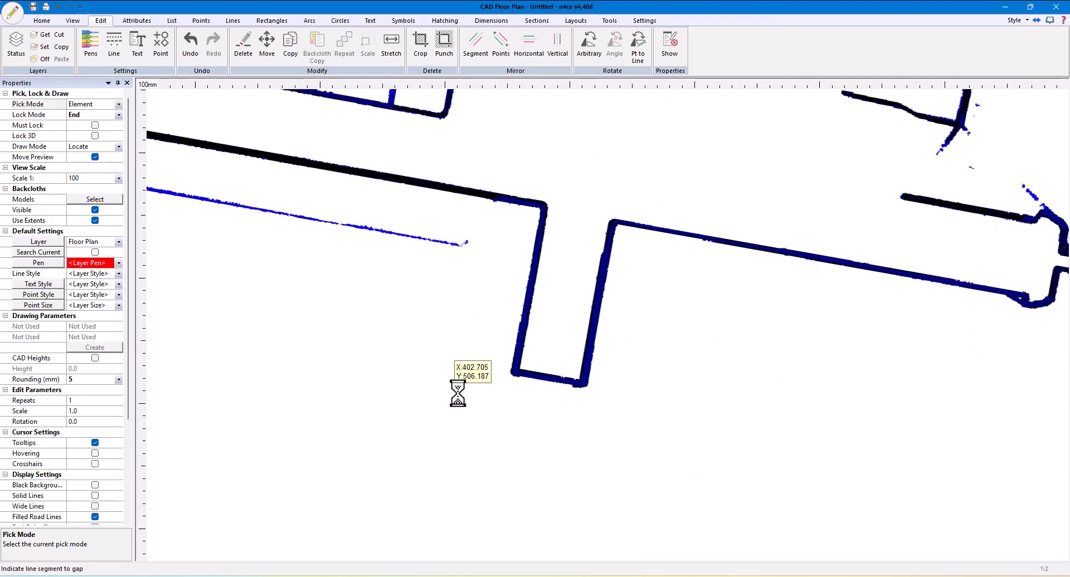
scroll(457, 393, down, 2)
middle_drag(478, 339, 556, 385)
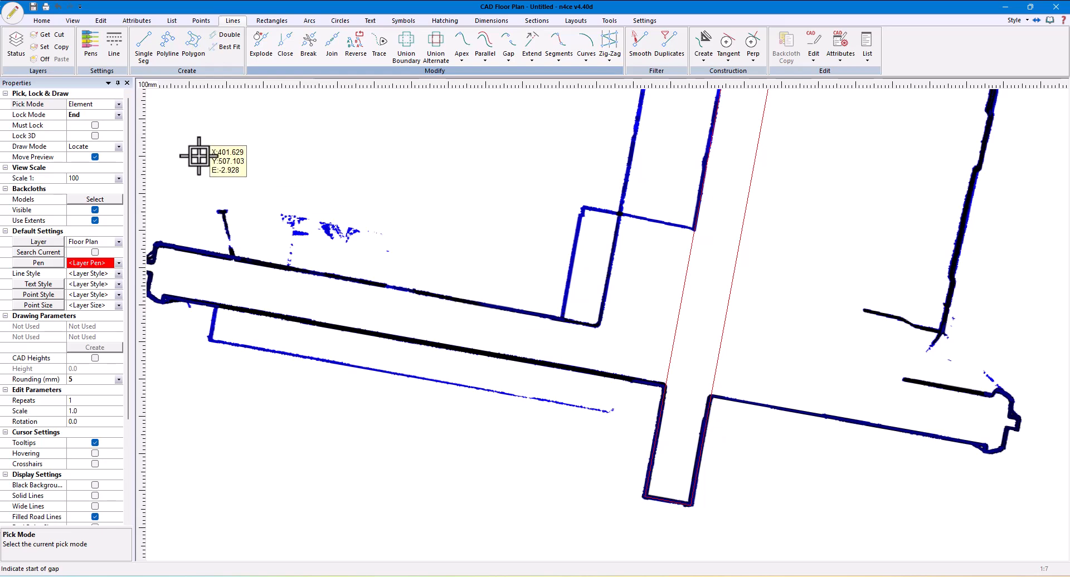
click(119, 114)
click(78, 125)
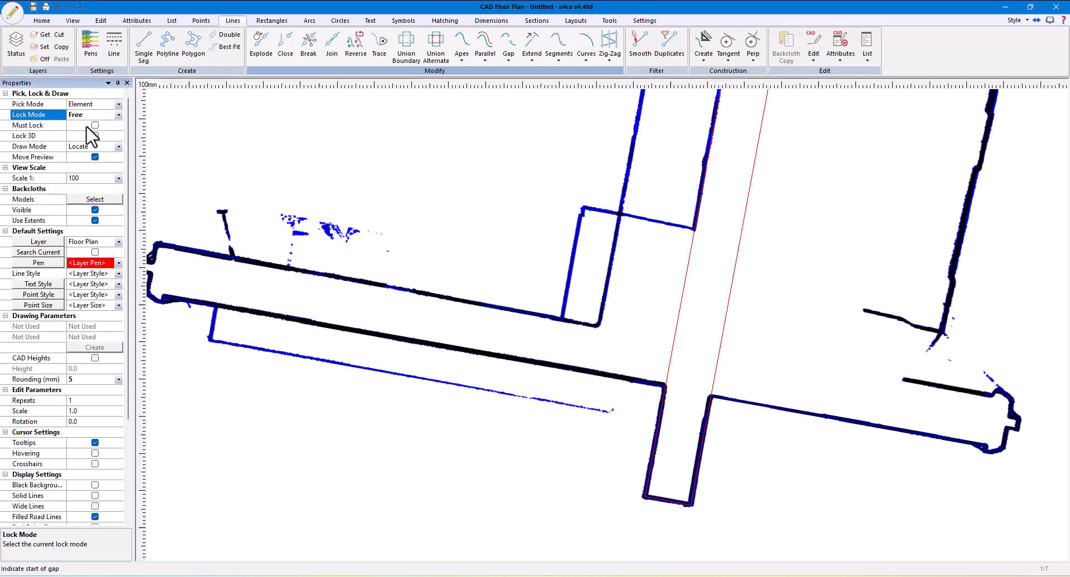
click(715, 416)
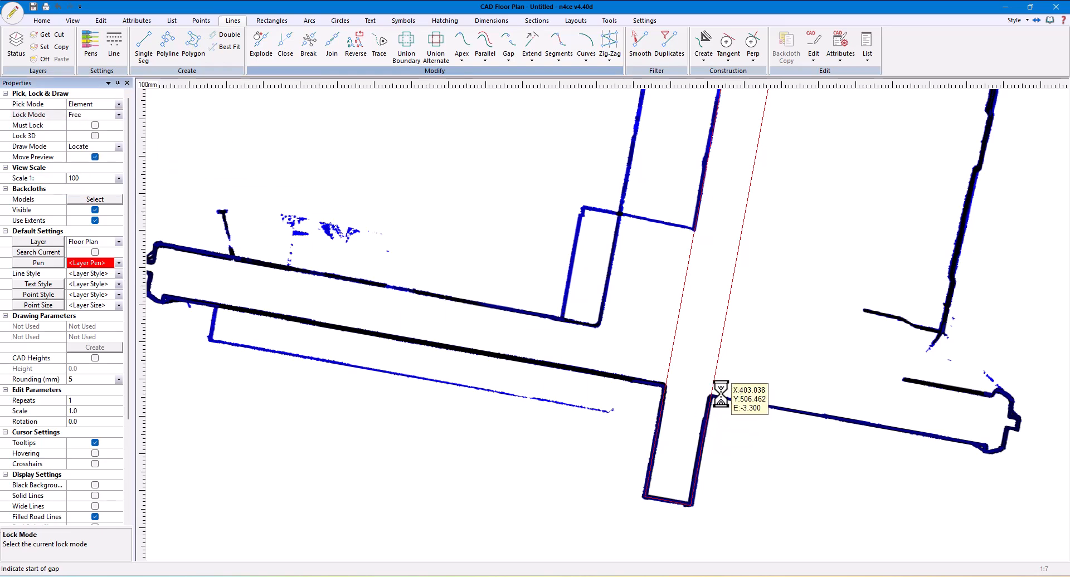
scroll(714, 416, up, 3)
middle_drag(872, 378, 523, 408)
middle_drag(467, 516, 696, 483)
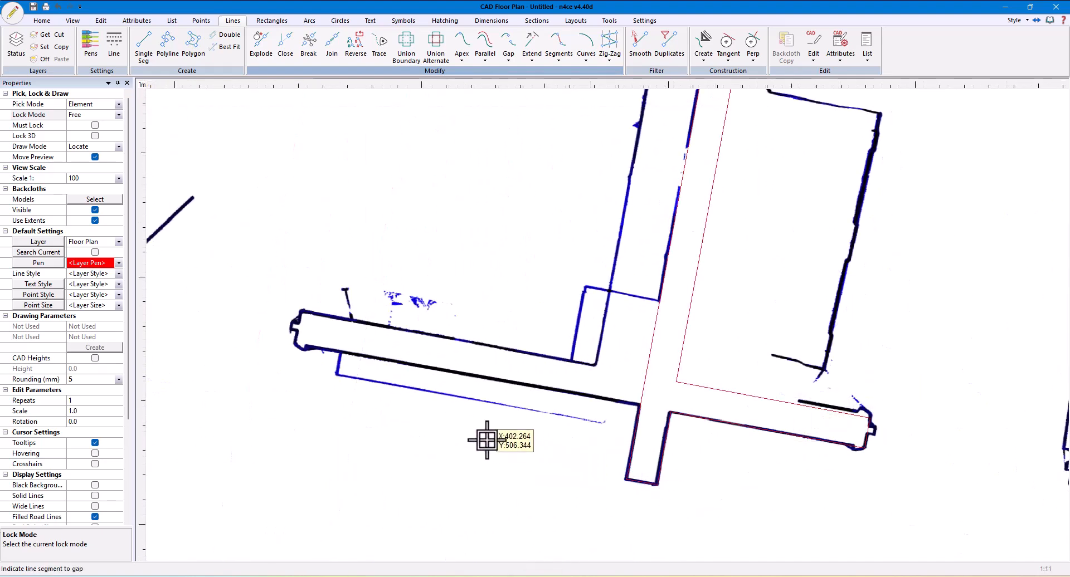
middle_drag(487, 439, 665, 439)
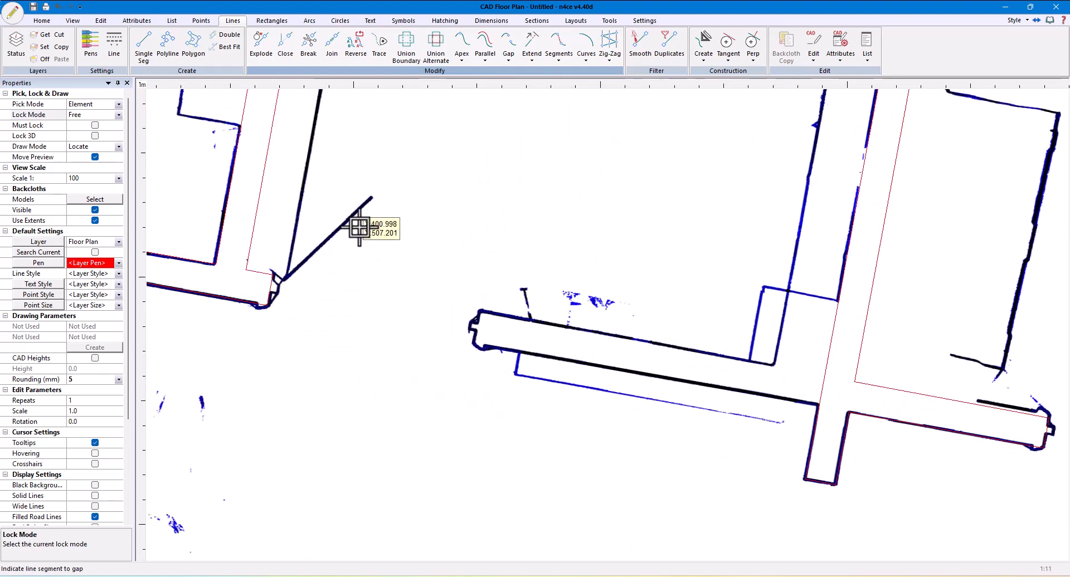
Create a single parallel of the first wall's short end segment, offset about 0.85 m to the facing wall's end on the backcloth
click(480, 61)
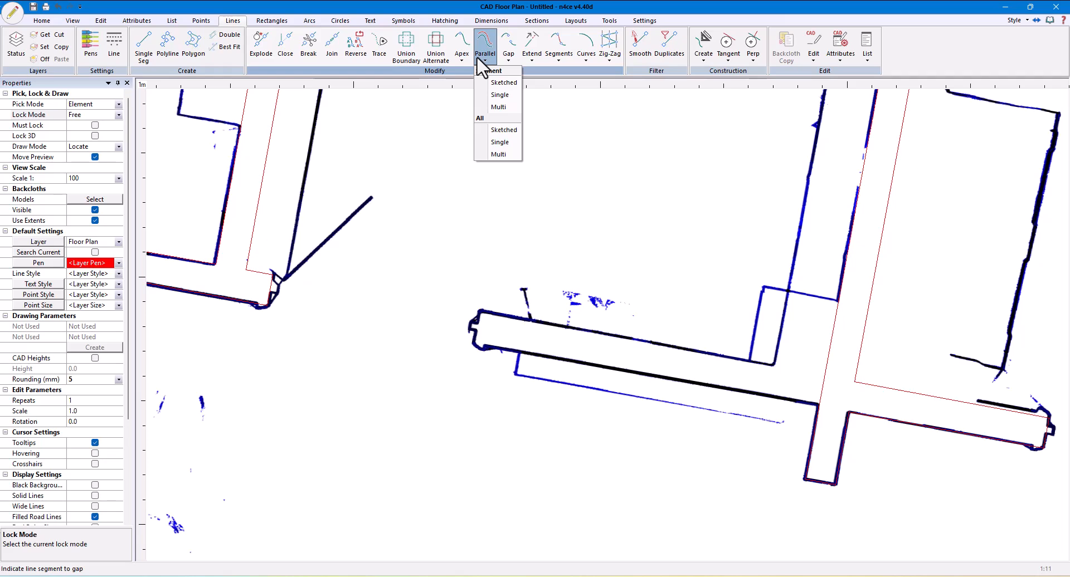
click(498, 95)
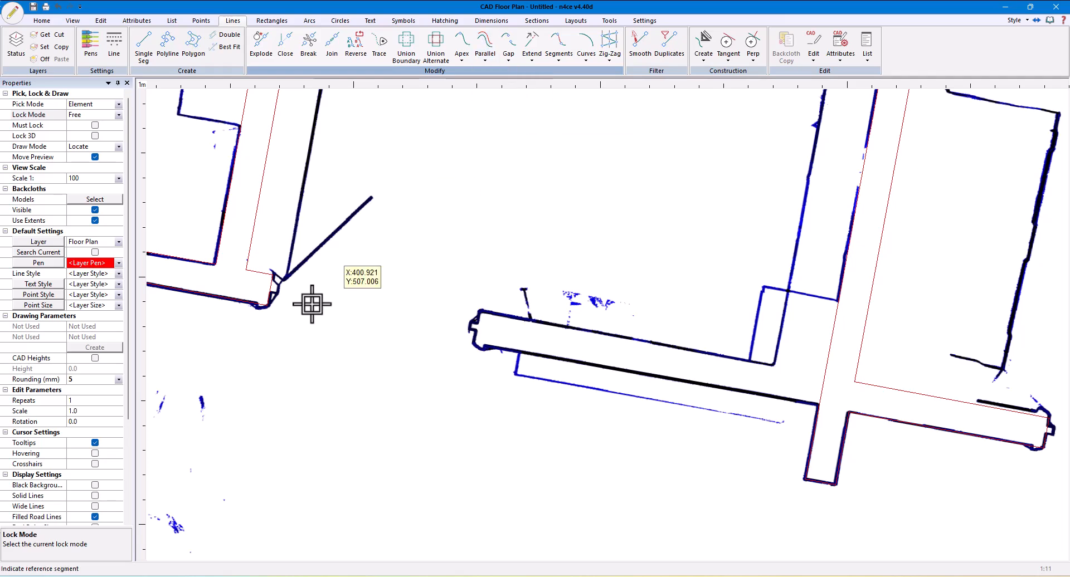
click(275, 285)
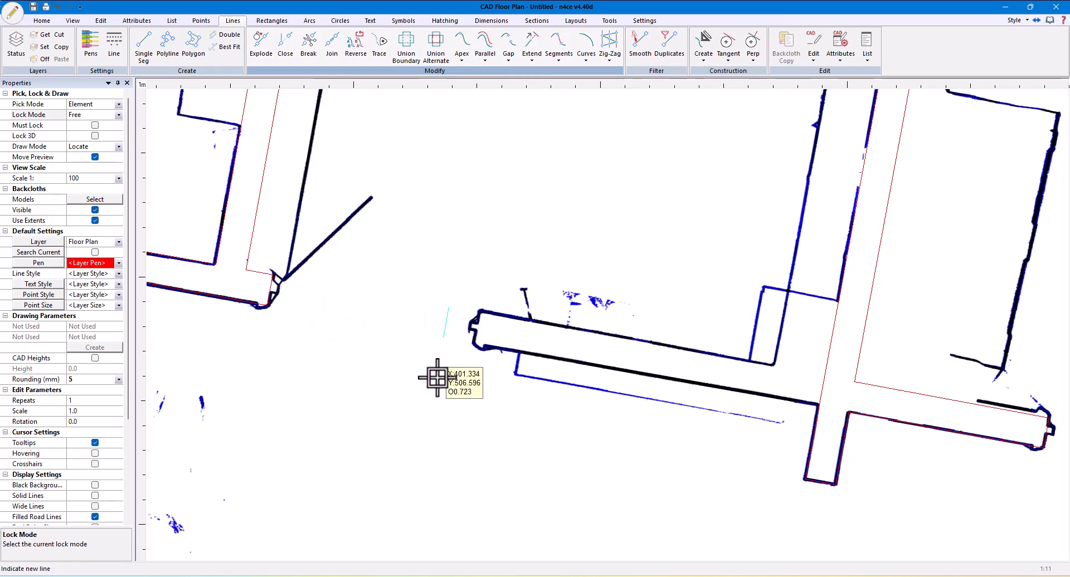
scroll(475, 363, up, 2)
scroll(475, 363, up, 3)
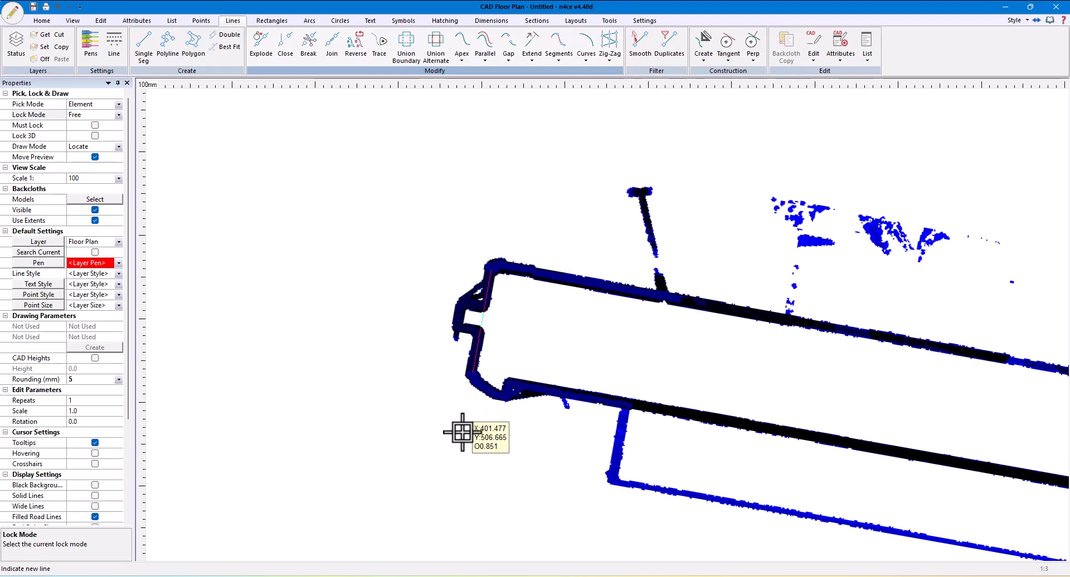
click(463, 433)
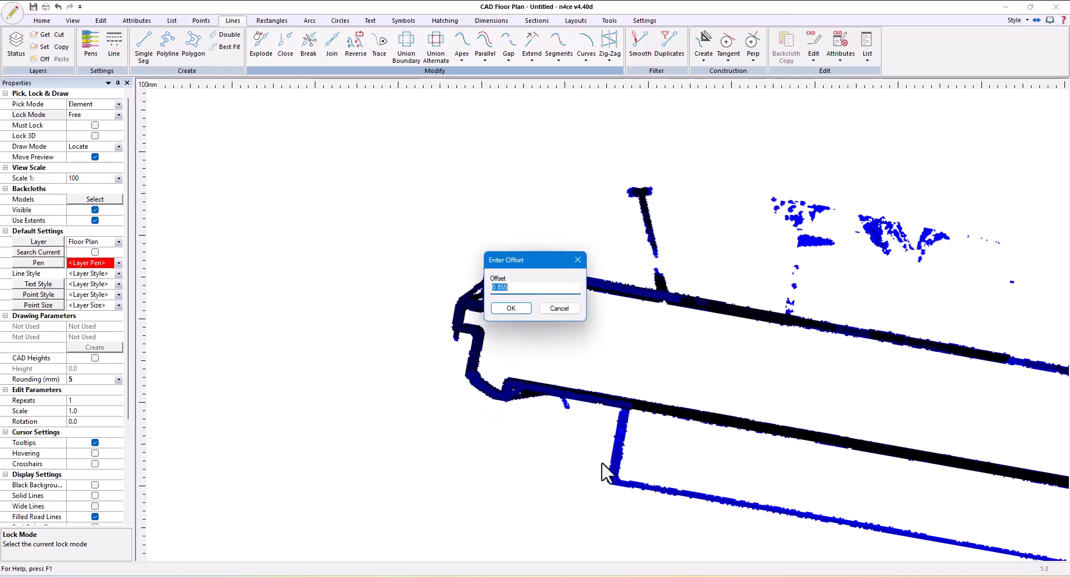
click(508, 309)
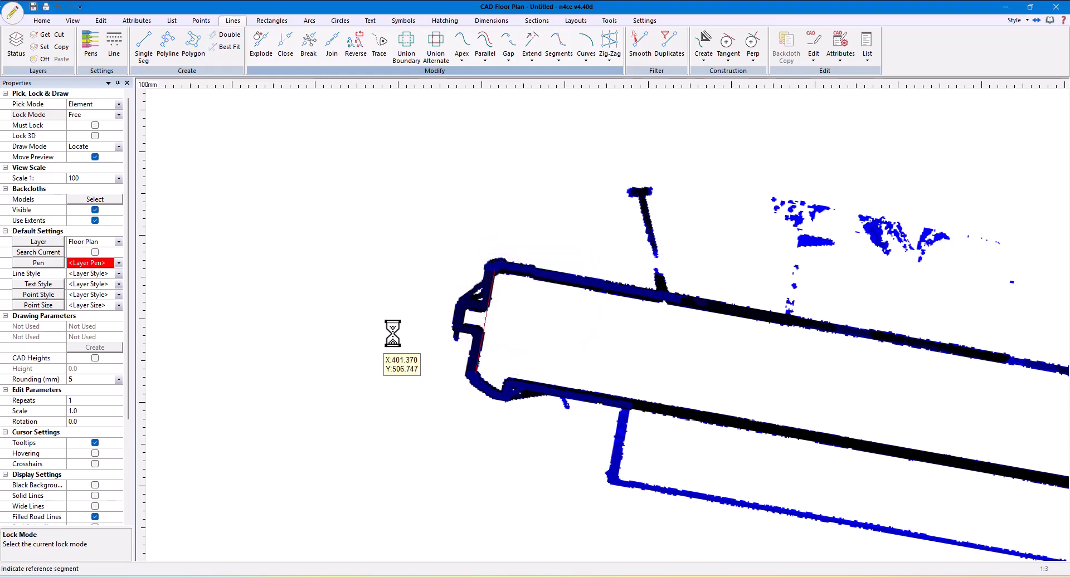
Project the new end line into the second internal wall's left-hand face to form the return wall, and check it with the backcloth hidden
scroll(458, 336, down, 3)
click(566, 62)
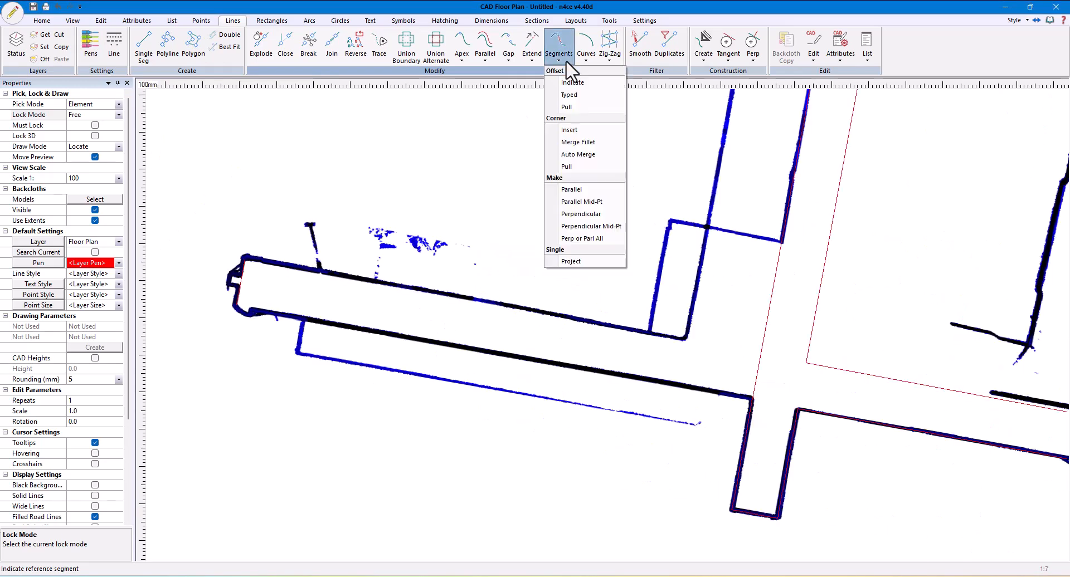
click(571, 261)
click(232, 282)
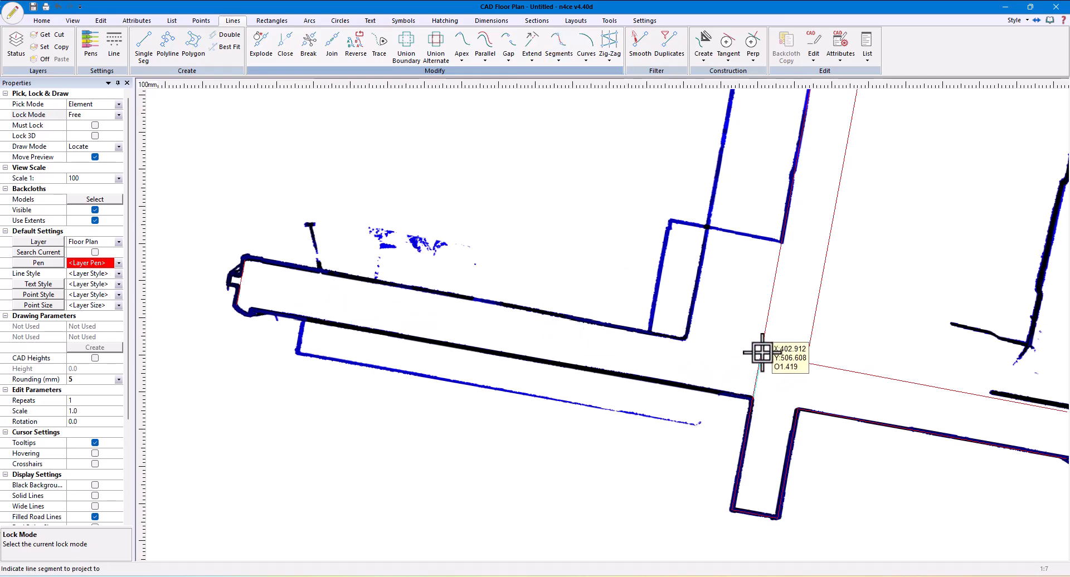
click(749, 419)
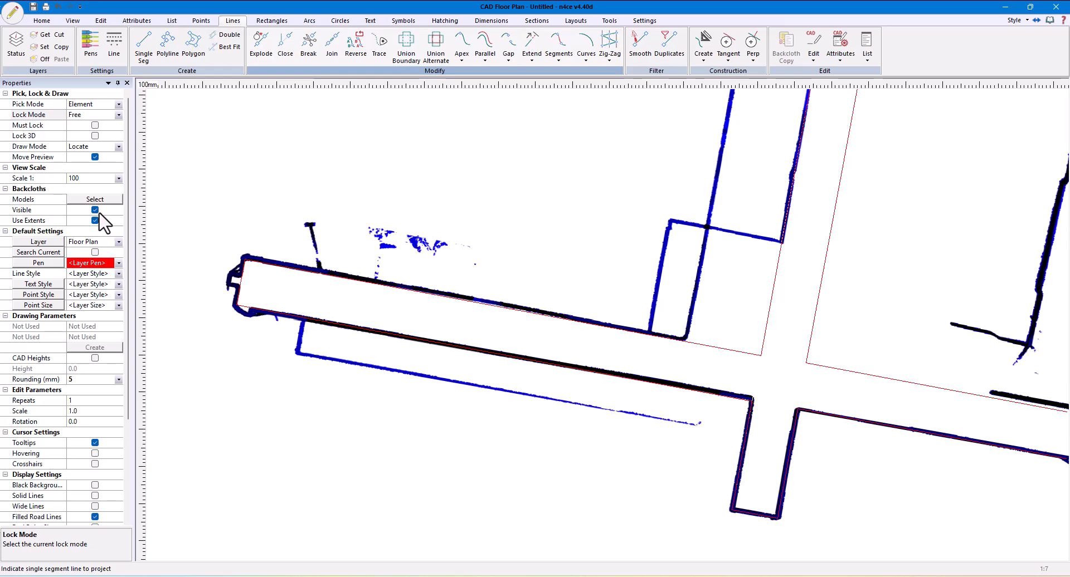
click(94, 210)
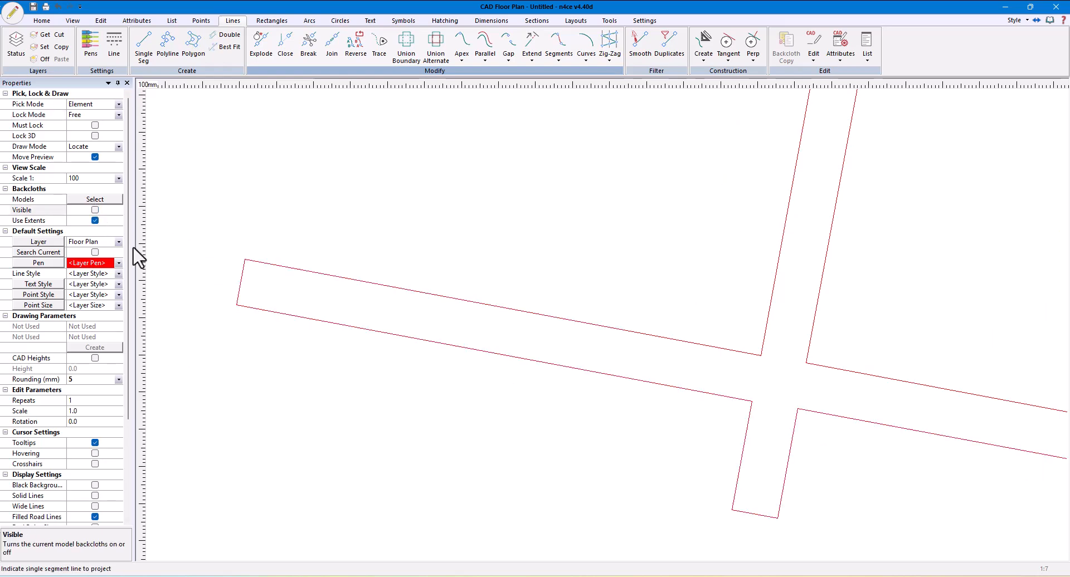
click(95, 210)
Pull the upper wall's corner in to the backcloth's recessed corner with Corner Pull, accepting dimensions of about 0.245 and 0.21 m
scroll(245, 341, down, 3)
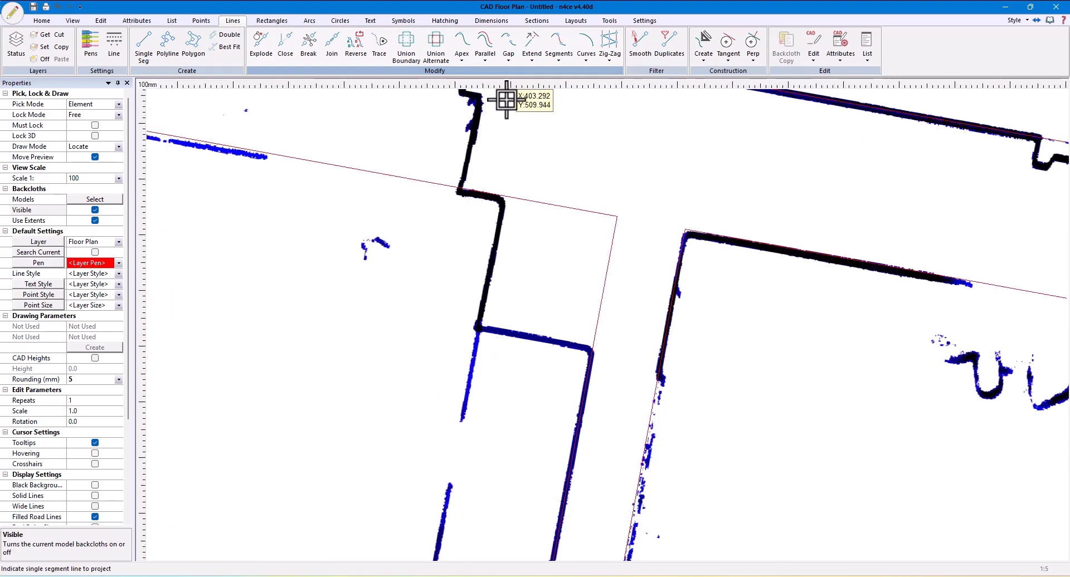
click(557, 54)
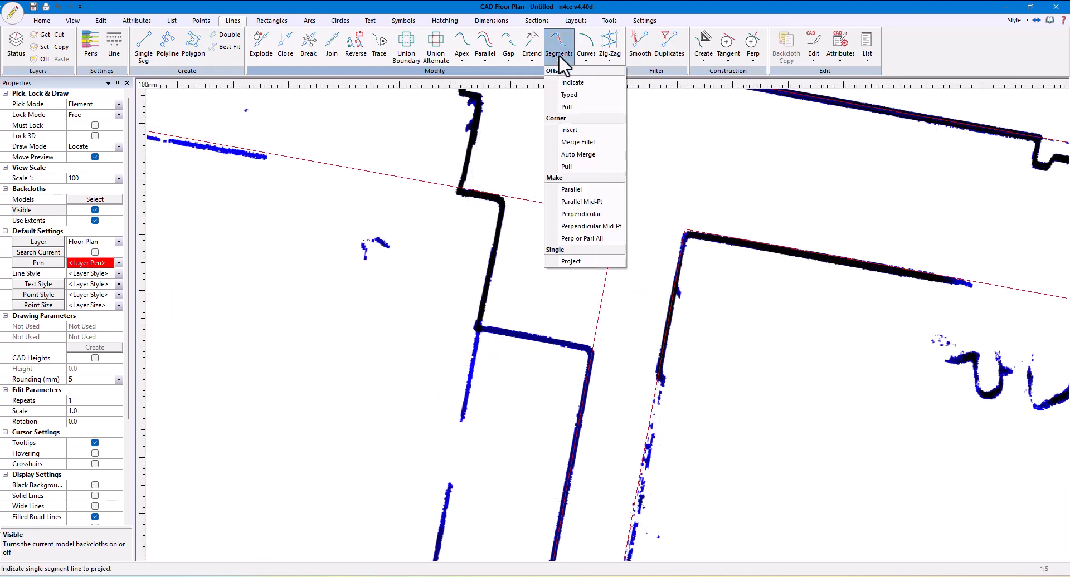
click(566, 167)
click(614, 216)
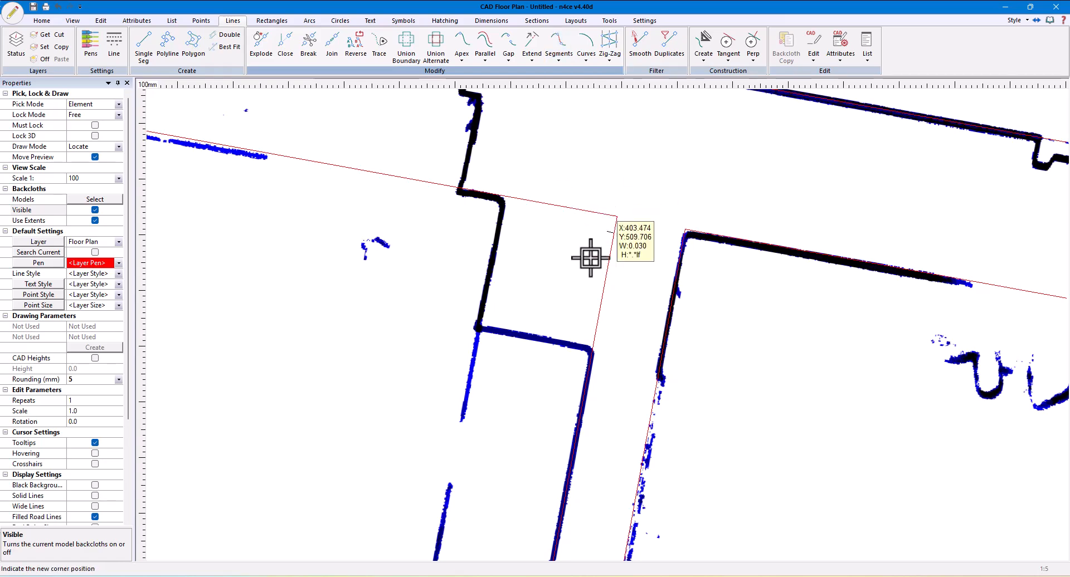
click(477, 329)
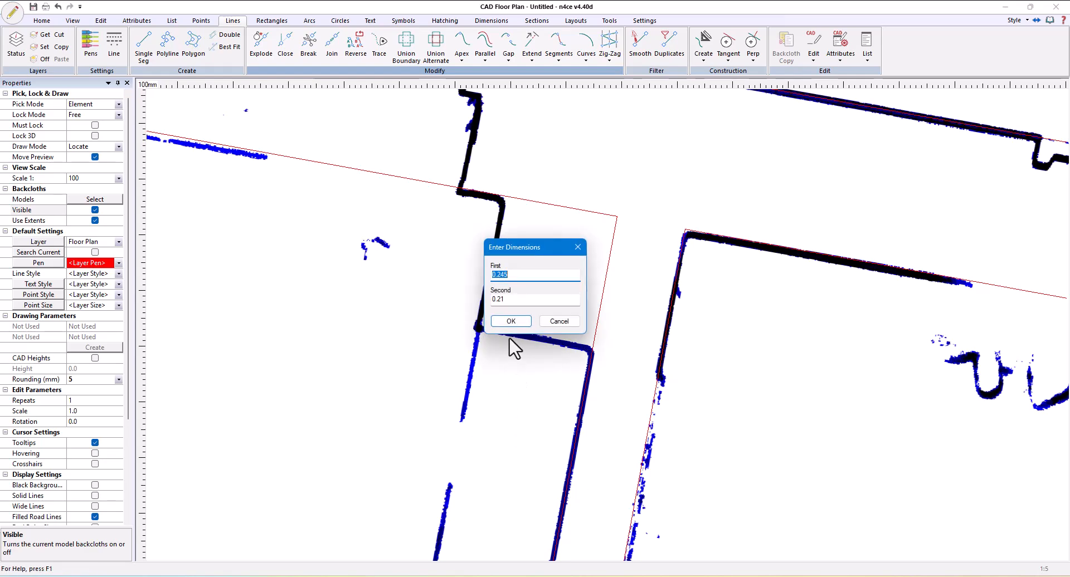
click(509, 322)
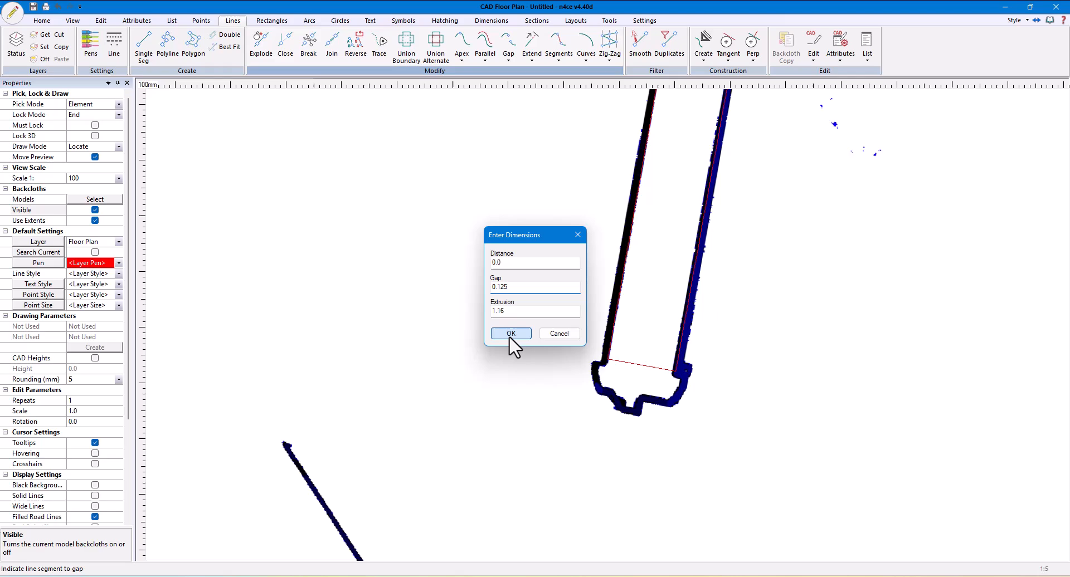
click(509, 335)
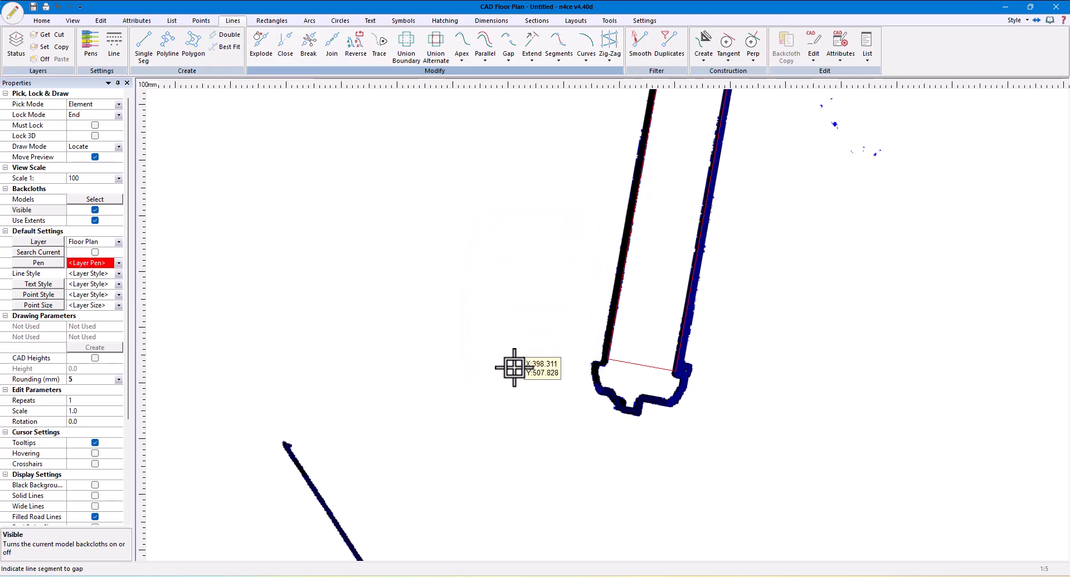
Sketch a parallel of the internal wall's short end segment, offset 0.905 m, onto the facing door jamb on the backcloth
scroll(606, 451, down, 4)
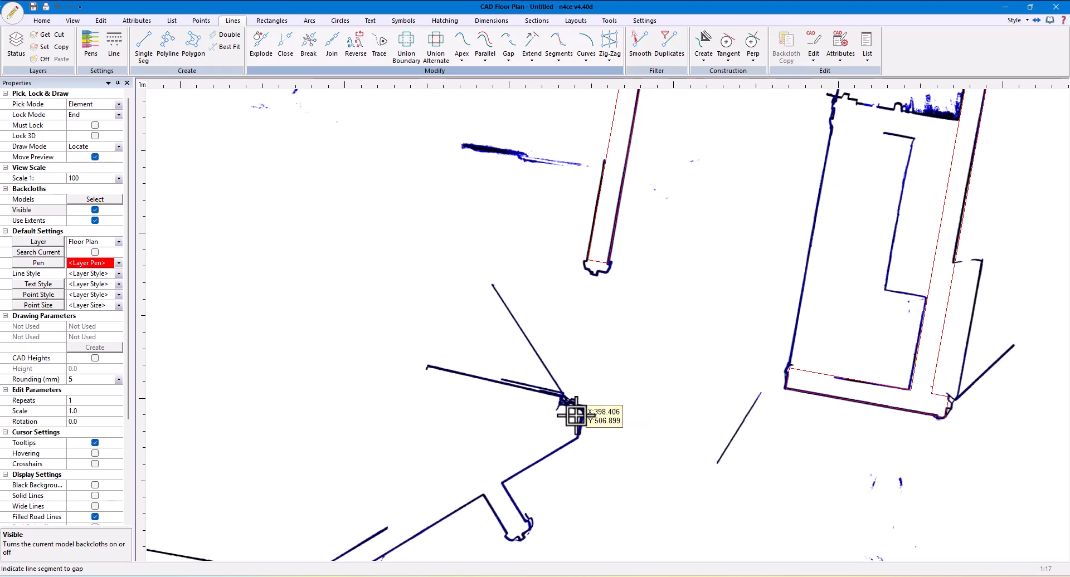
right_click(640, 330)
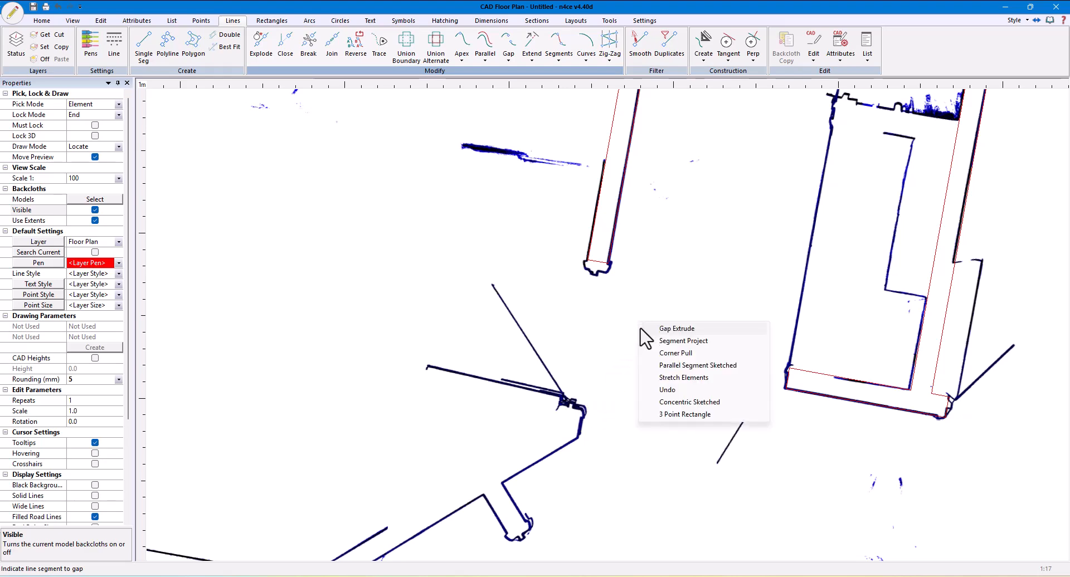
click(665, 365)
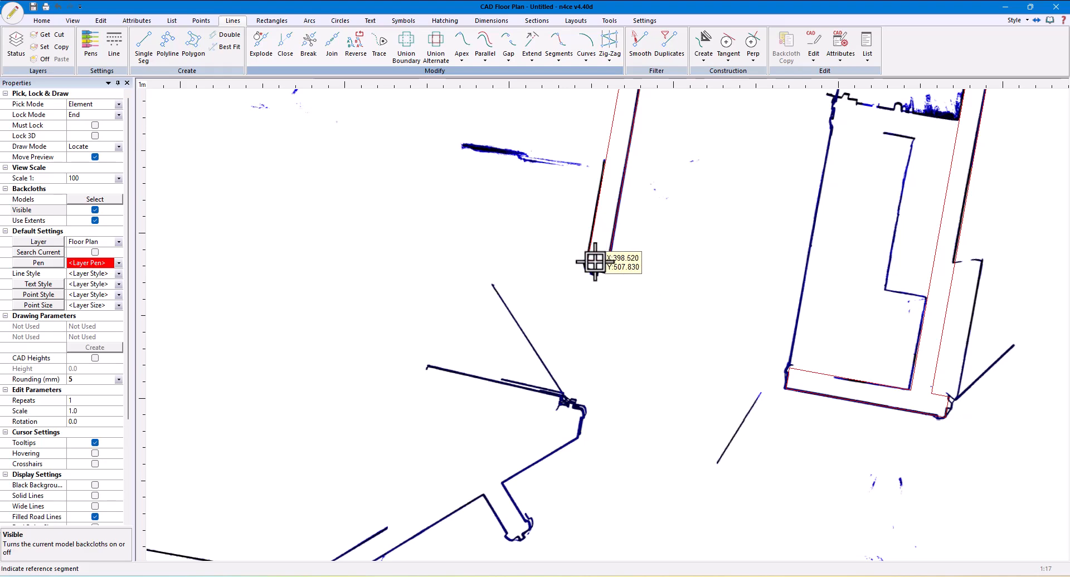
scroll(616, 412, up, 3)
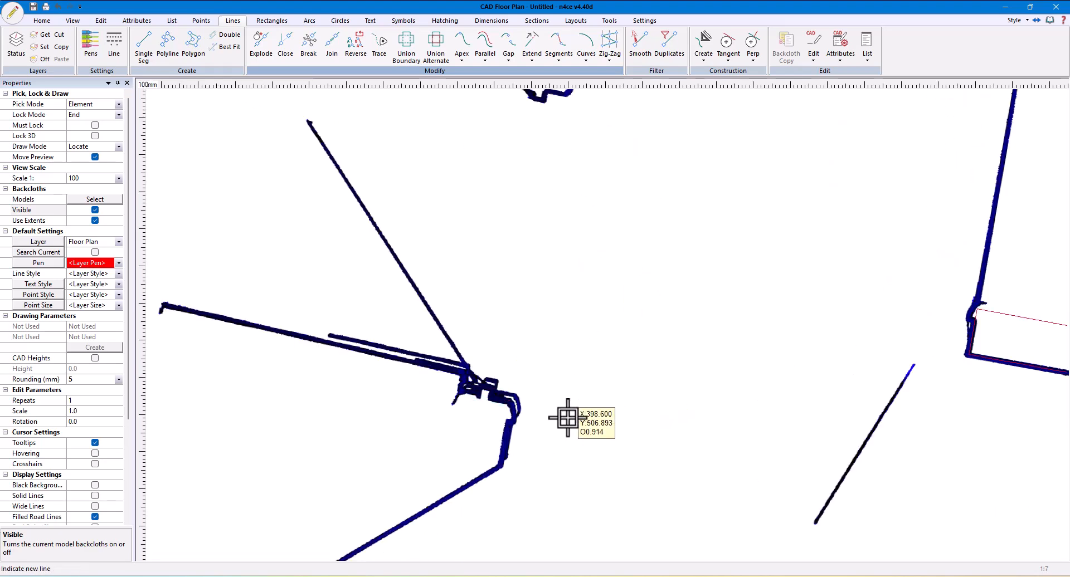
scroll(562, 411, up, 2)
click(537, 403)
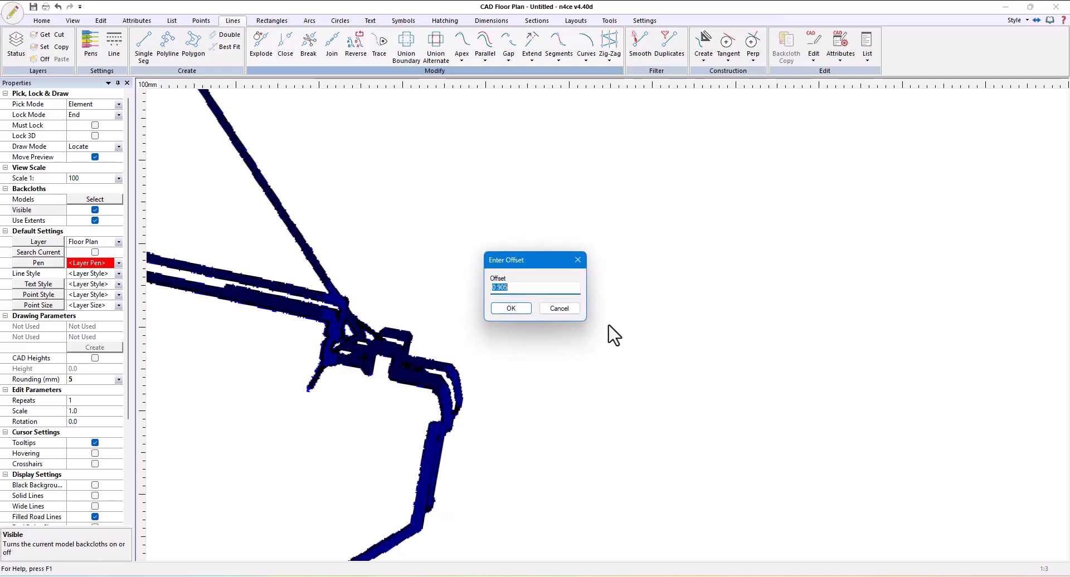
click(511, 308)
Gap and extrude the long wall's inner face along the branching wall to just before its bend, with a 0.125 m gap and 2.115 m extrusion
scroll(622, 391, down, 3)
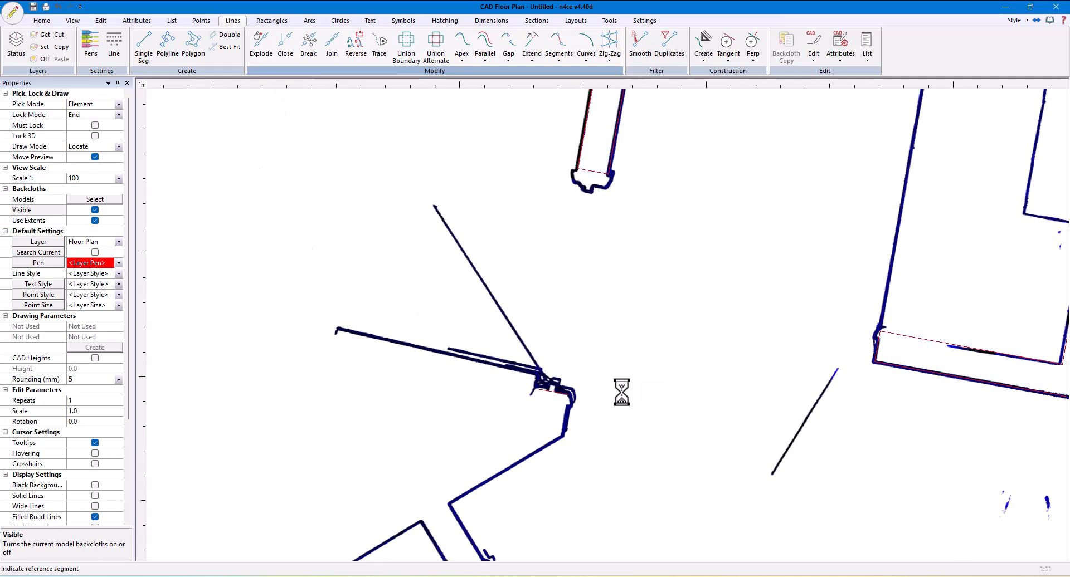
scroll(621, 391, down, 1)
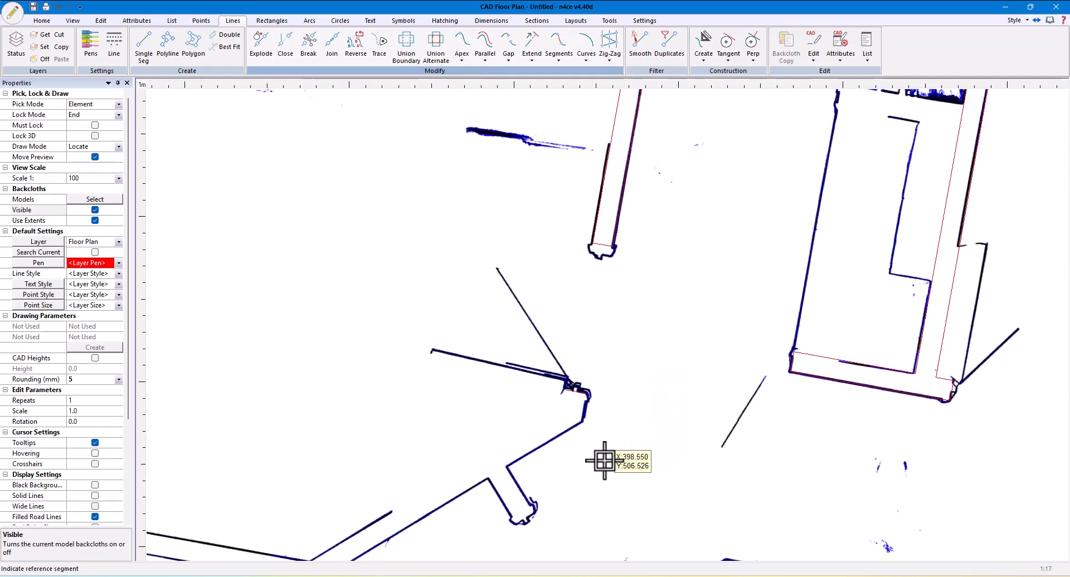
middle_drag(604, 462, 779, 355)
middle_drag(336, 363, 639, 292)
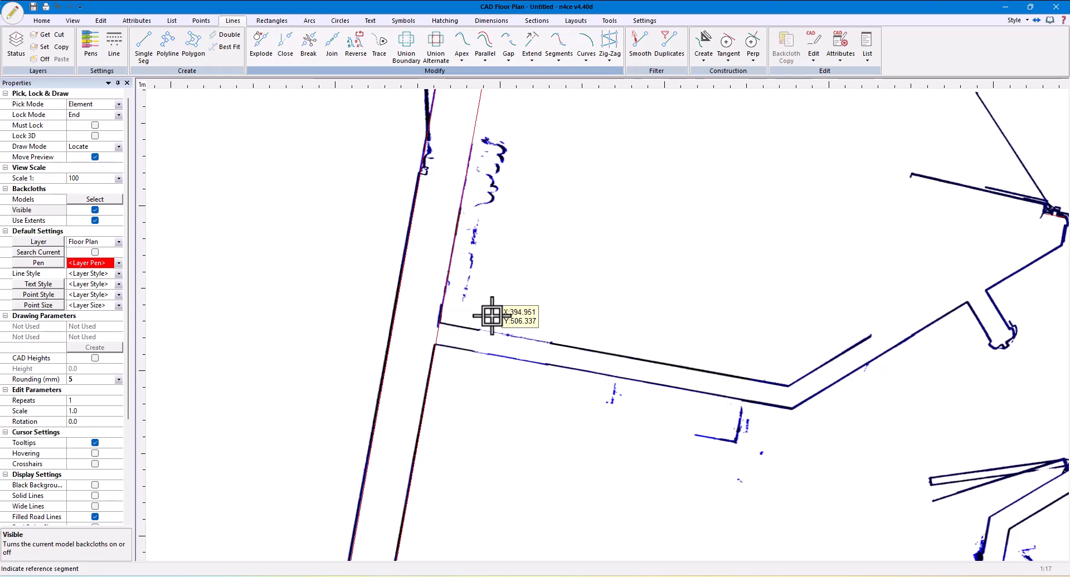
right_click(493, 326)
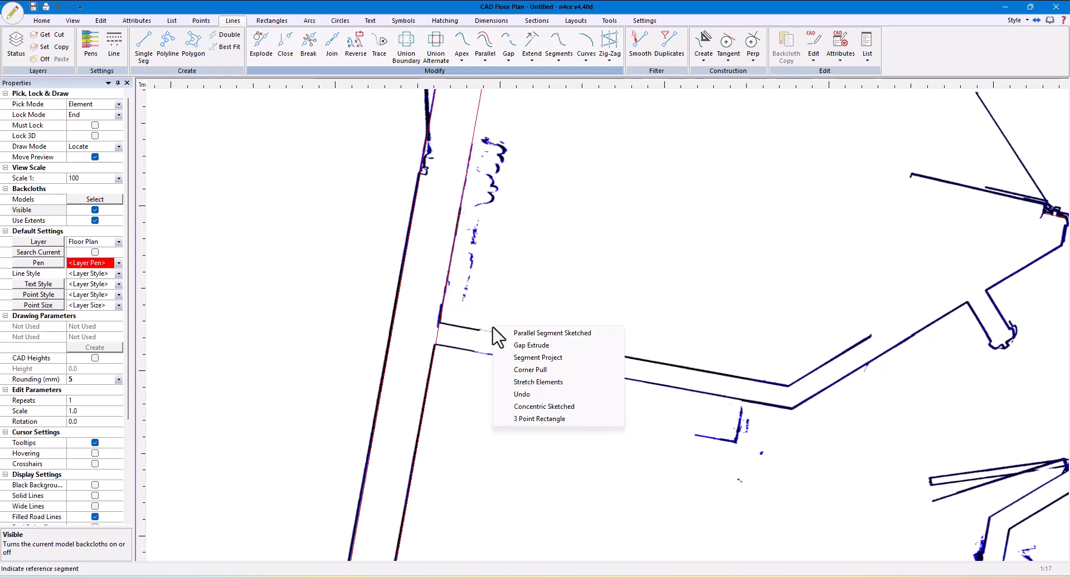
click(529, 345)
scroll(390, 334, up, 4)
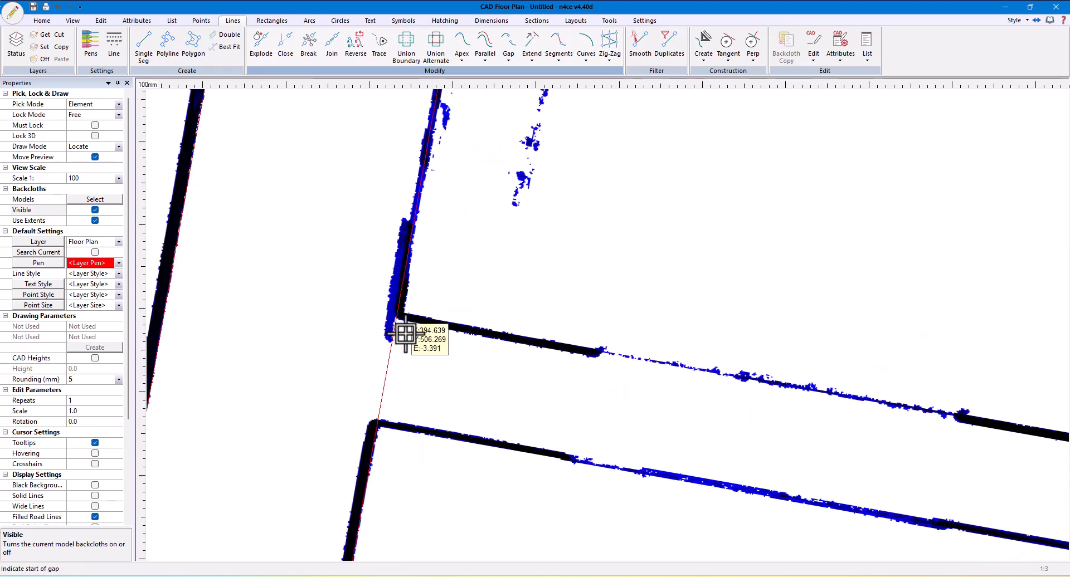
click(412, 428)
middle_drag(795, 449, 441, 356)
scroll(706, 408, down, 1)
middle_drag(689, 414, 294, 342)
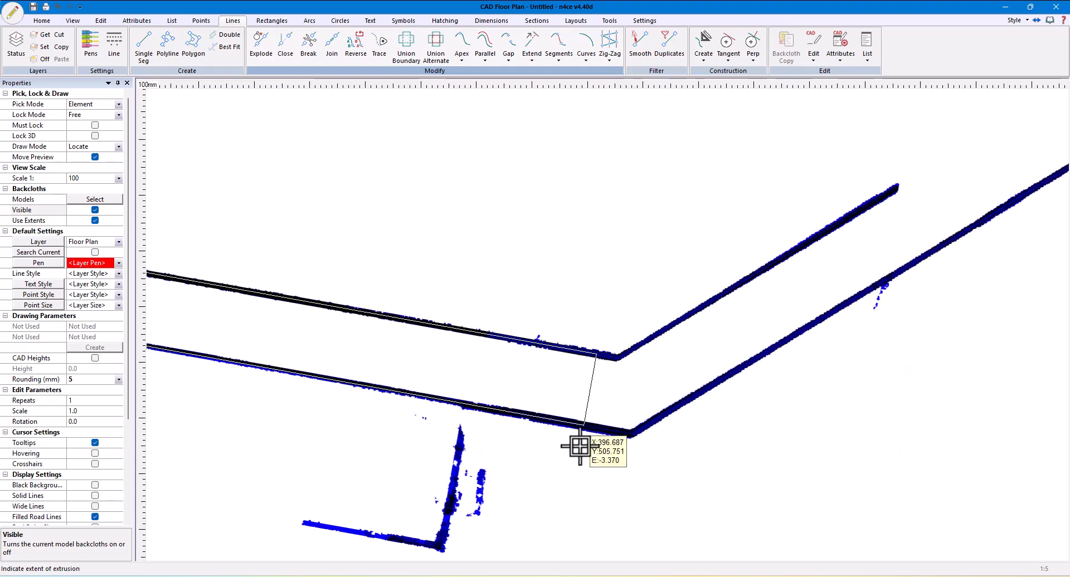
click(580, 446)
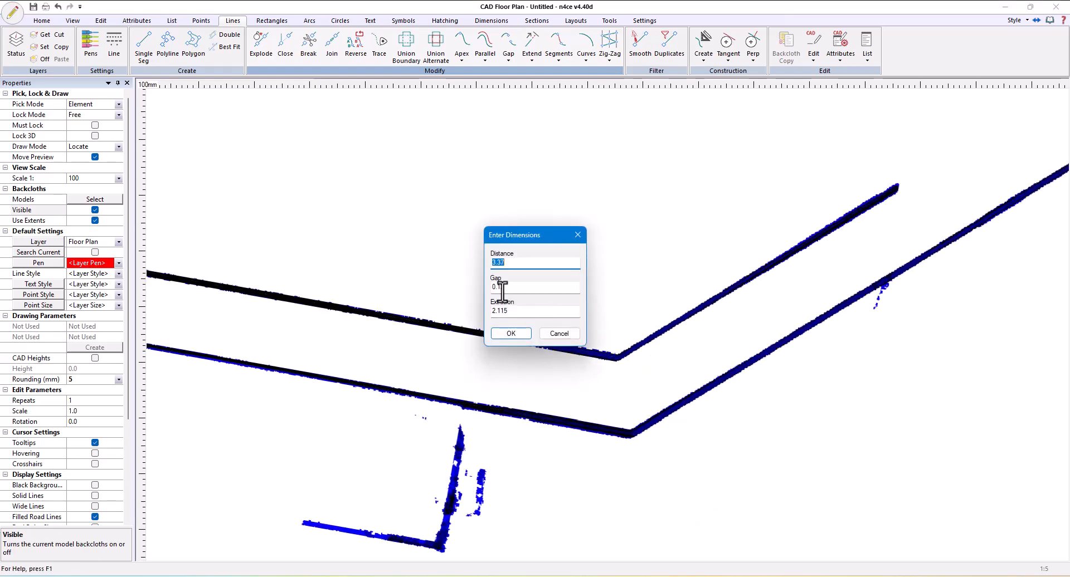
click(511, 333)
Draw a single segment 1.77 m long along the lower face of the angled wall beyond the bend
scroll(713, 392, down, 1)
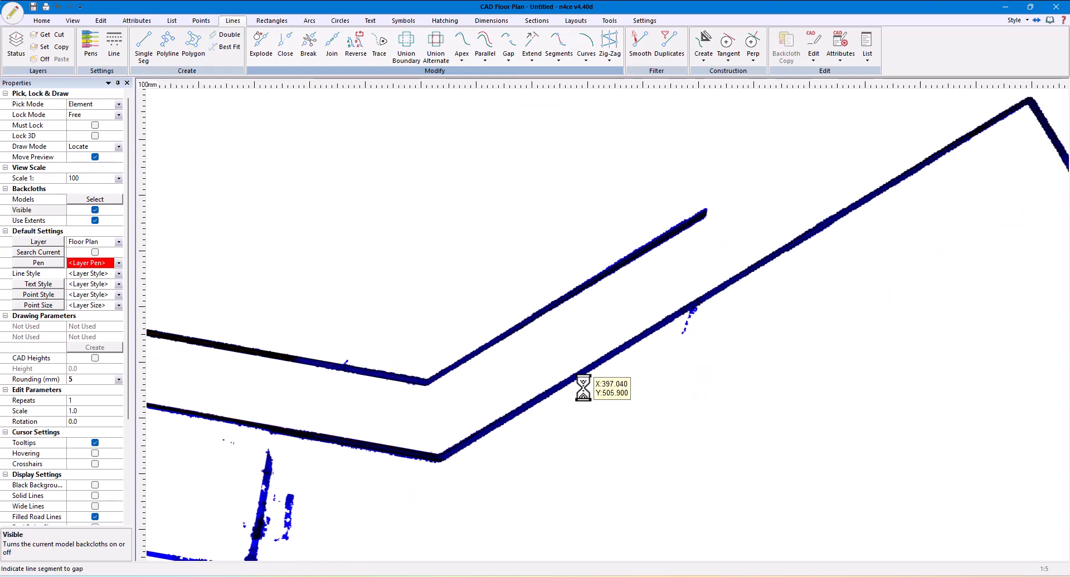
click(142, 48)
scroll(566, 437, up, 2)
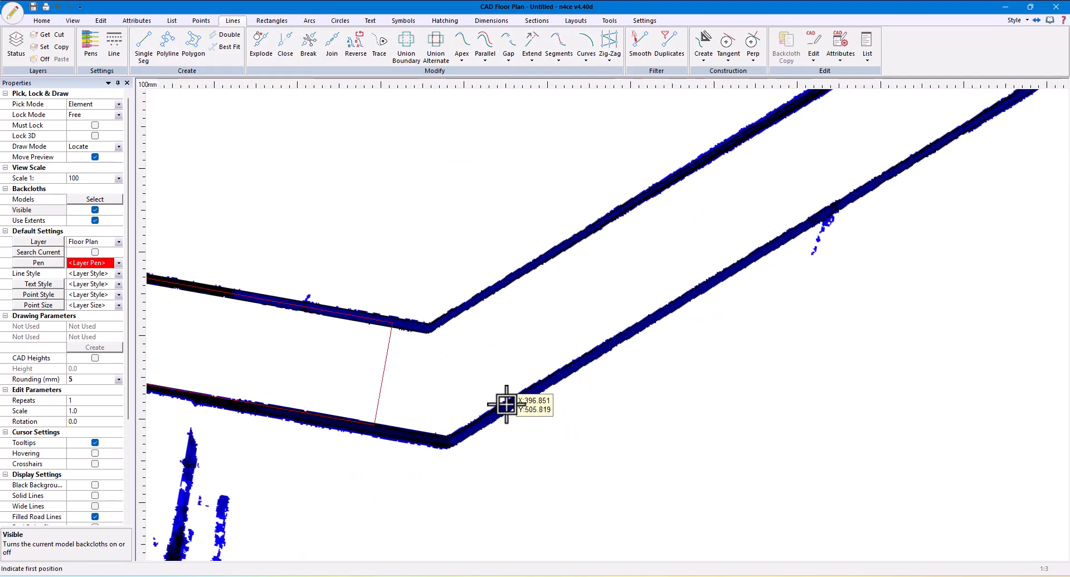
click(506, 407)
scroll(574, 410, down, 3)
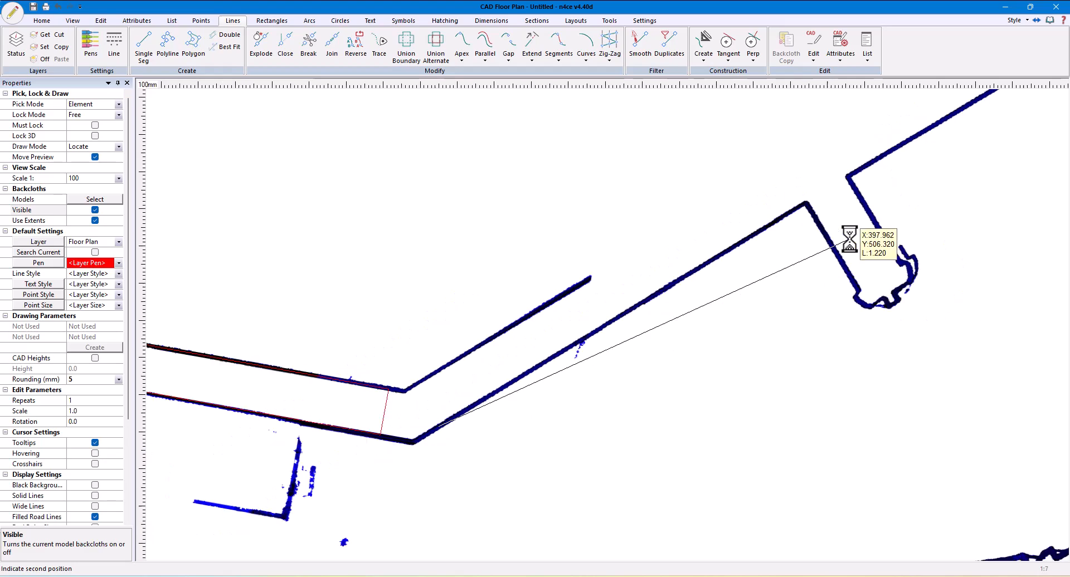
scroll(653, 291, up, 2)
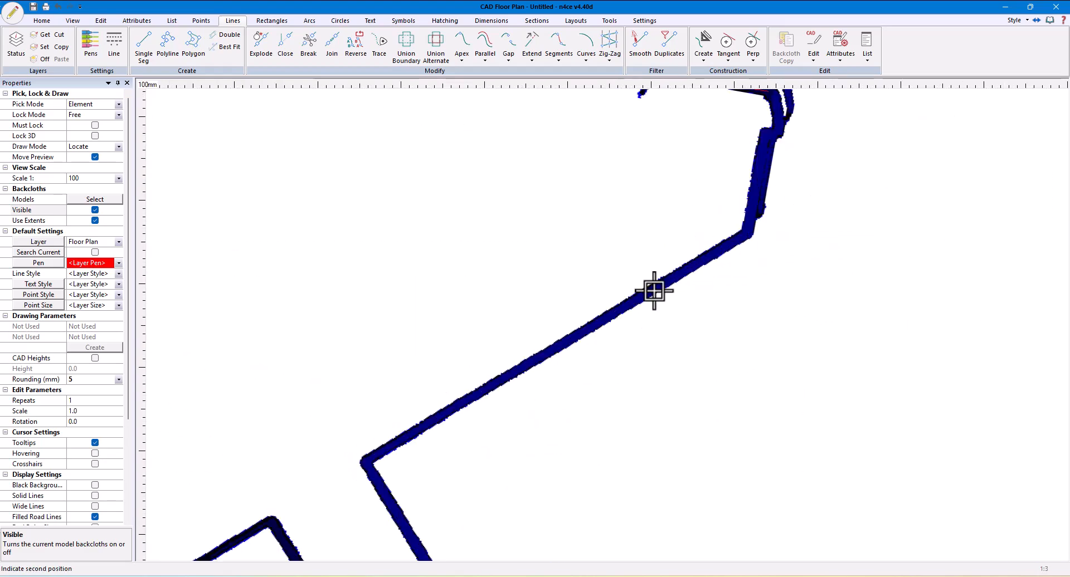
click(707, 257)
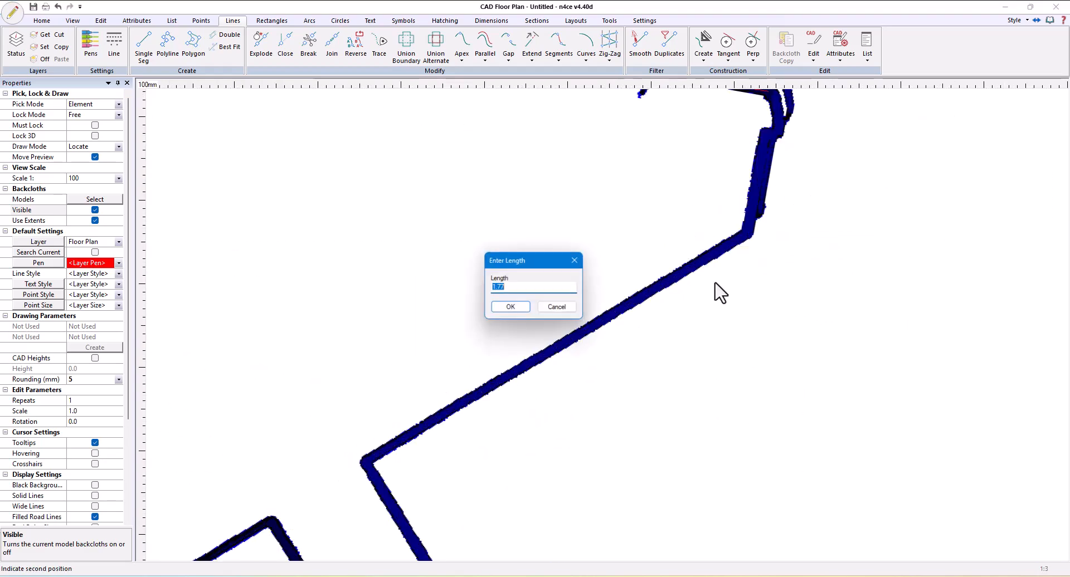
click(509, 309)
Create a sketched parallel of the angled wall segment at an offset of -0.125 m to form its upper face
scroll(676, 398, down, 2)
middle_drag(678, 399, 911, 284)
middle_drag(601, 457, 731, 353)
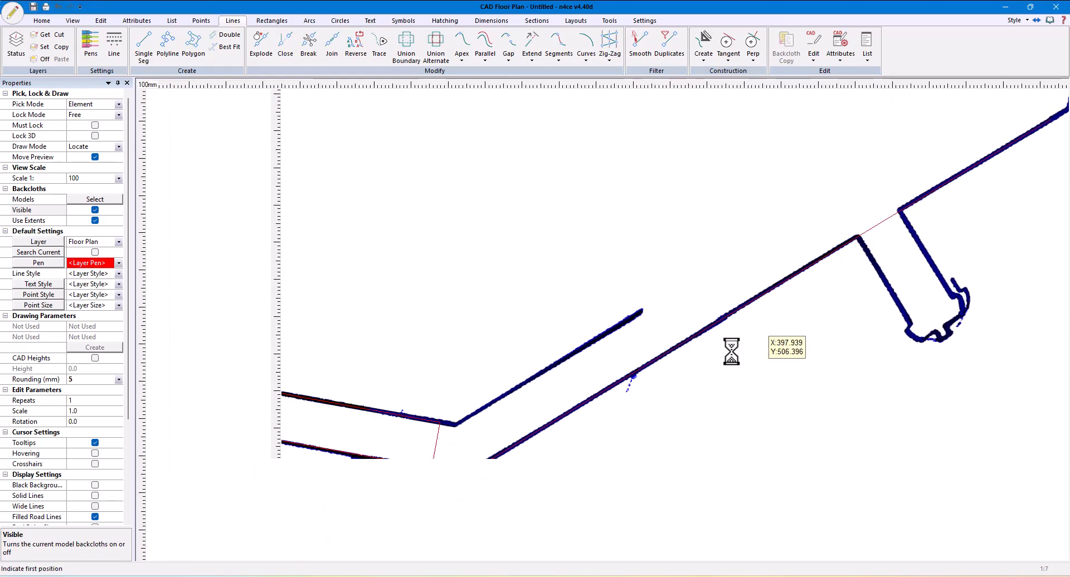
click(487, 61)
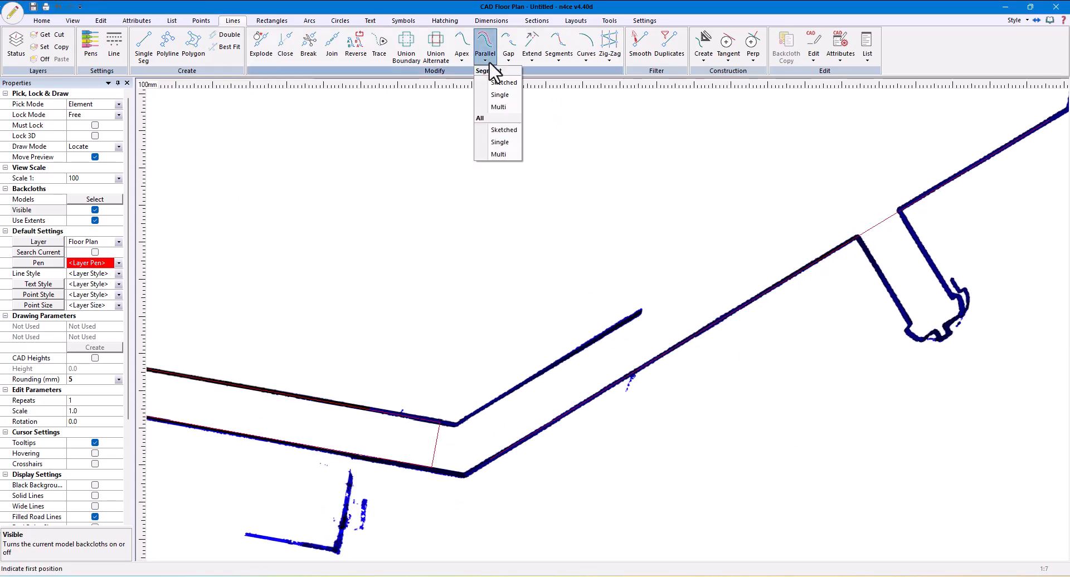
click(496, 83)
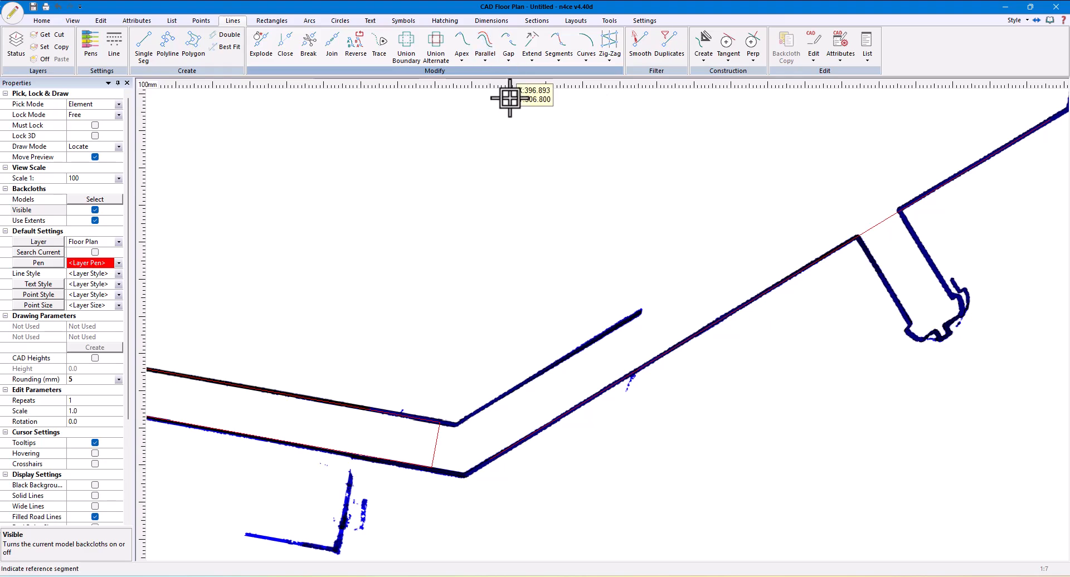
click(564, 360)
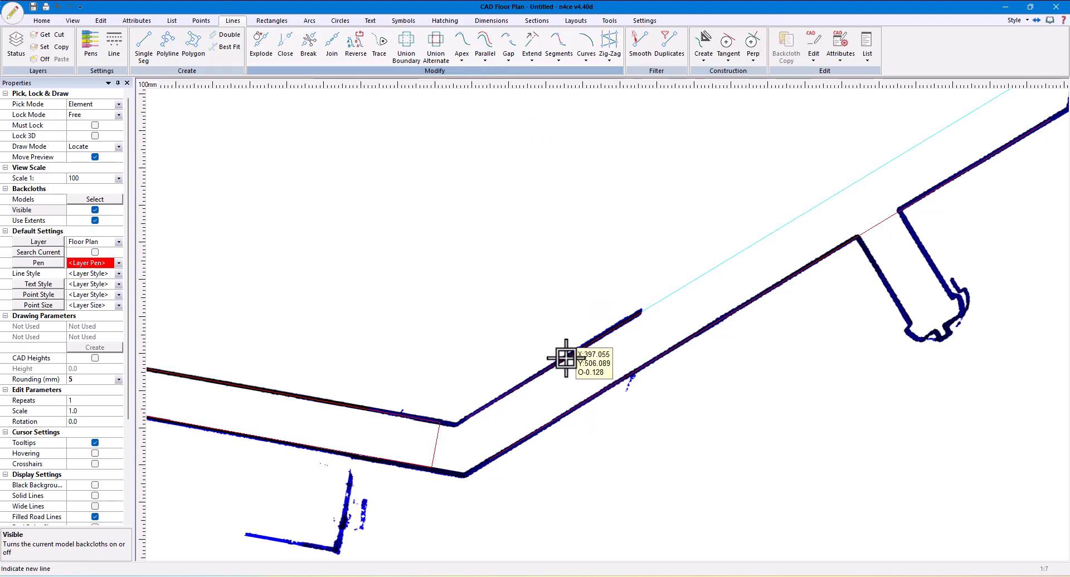
click(566, 358)
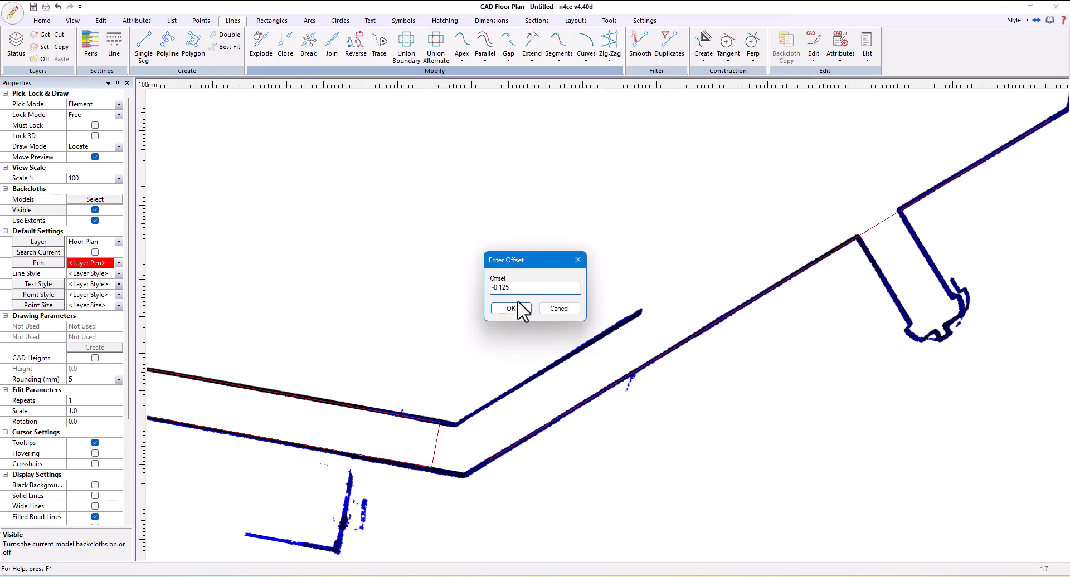
text(-0.125)
click(510, 308)
Hide the backcloth and break out the short segment closing the end of the extruded wall at the bend
scroll(303, 299, down, 3)
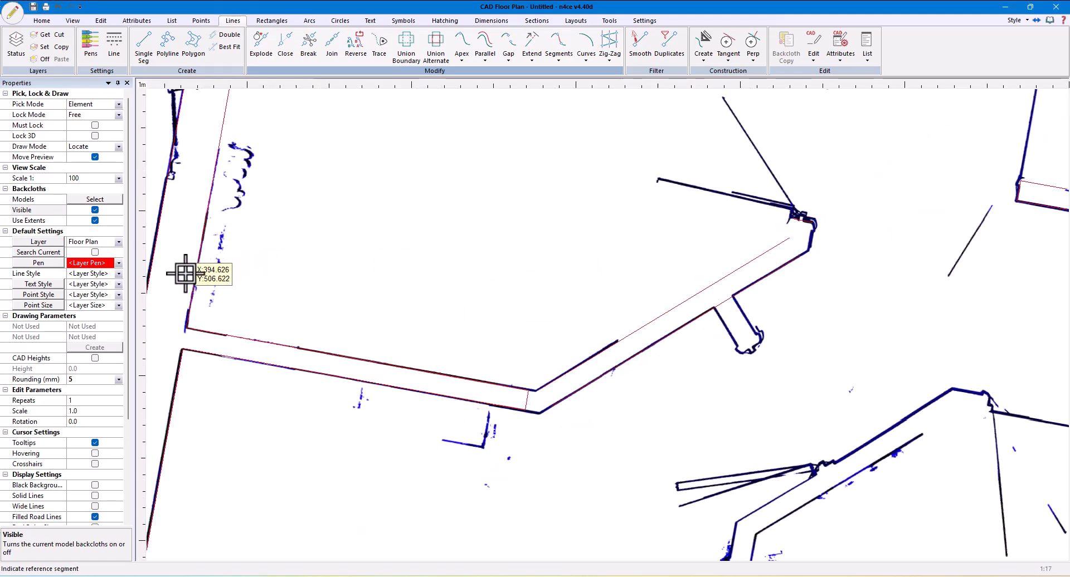
click(95, 210)
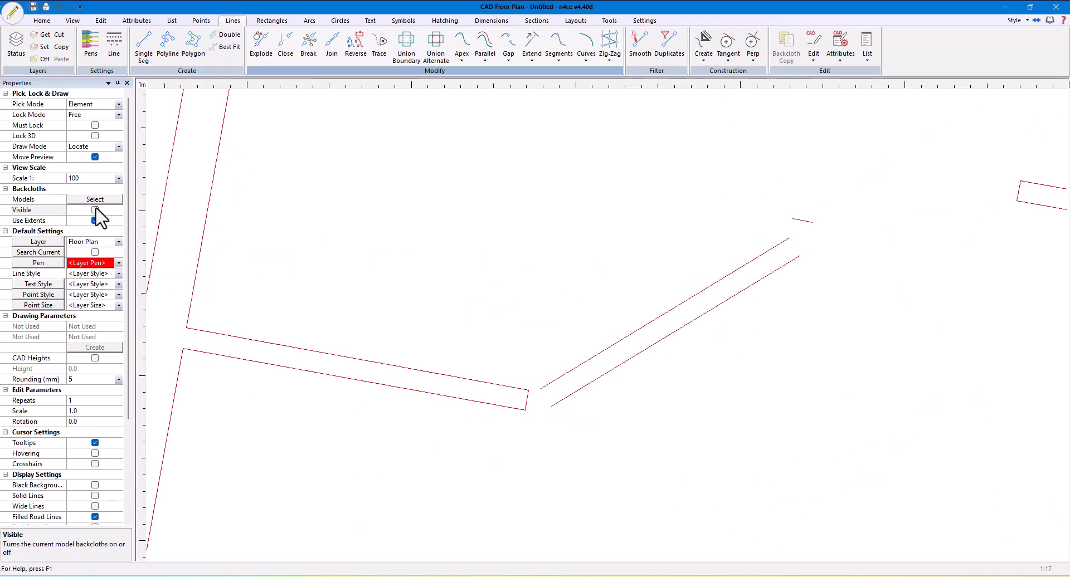
scroll(518, 366, up, 3)
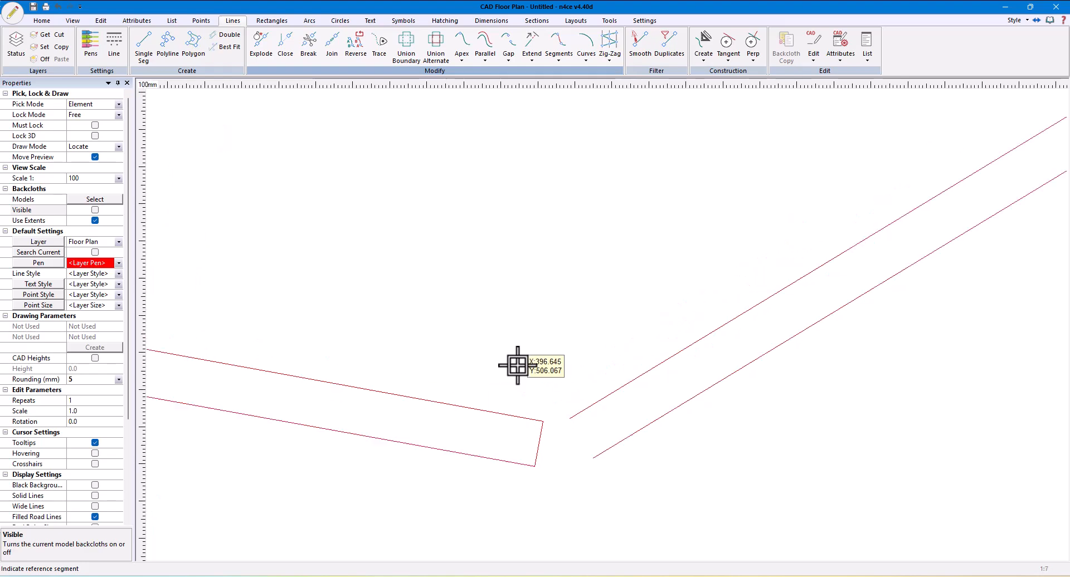
click(307, 51)
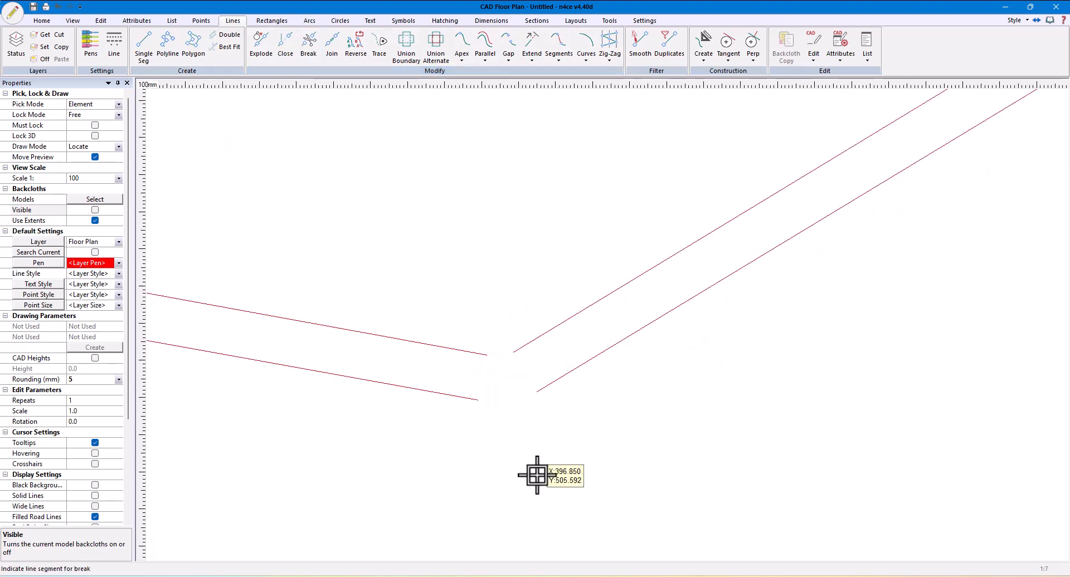
Extend the upper and lower faces of the extruded wall and the angled wall to meet at the bend
click(533, 53)
click(547, 143)
click(532, 339)
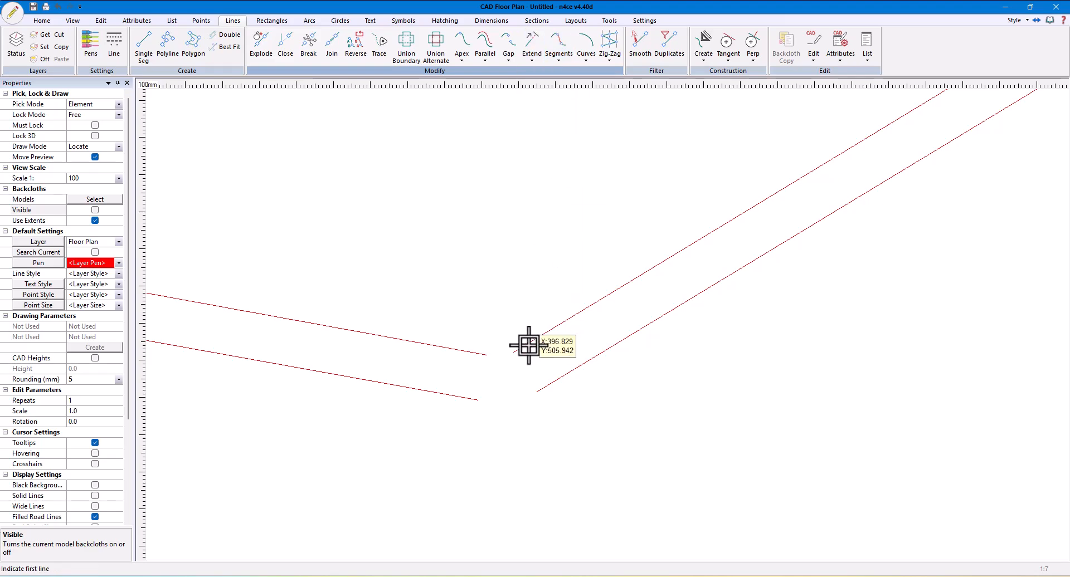
click(485, 354)
click(544, 388)
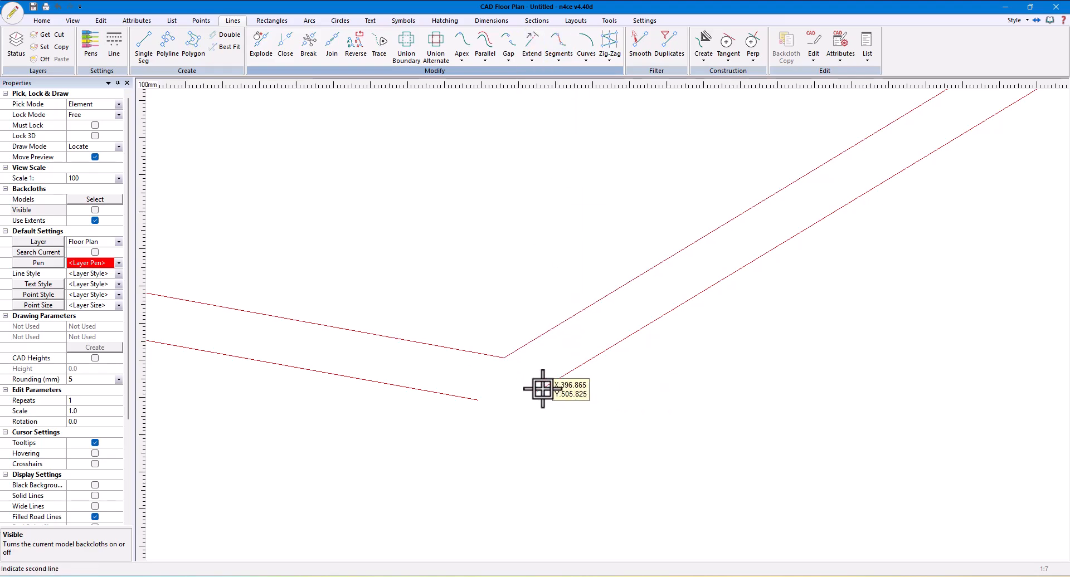
click(476, 397)
scroll(691, 474, down, 5)
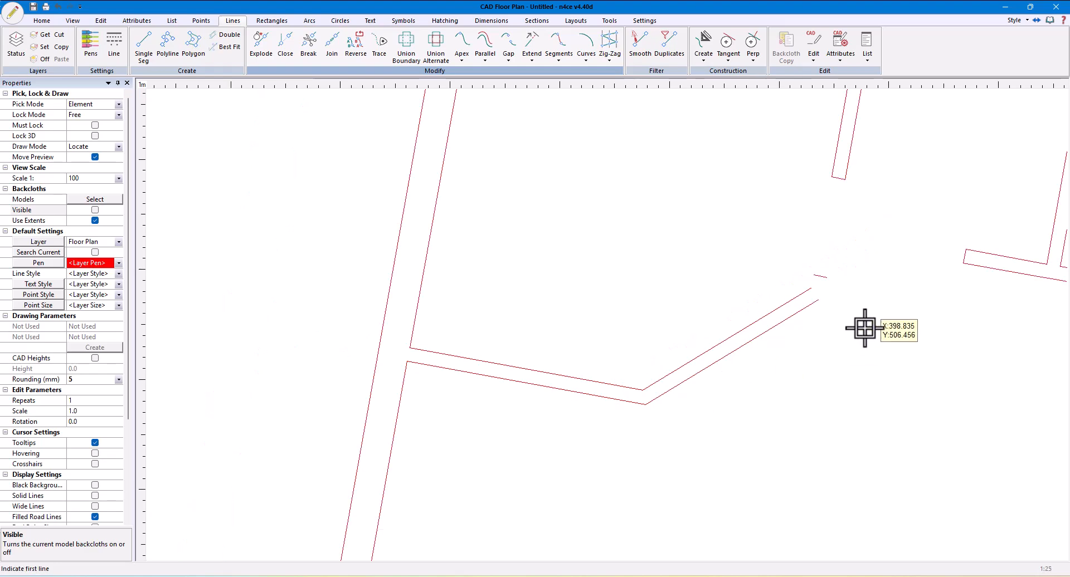
Extend the short end segment beyond the angled wall perpendicularly to meet the wall's upper face
scroll(814, 334, up, 3)
scroll(777, 300, up, 1)
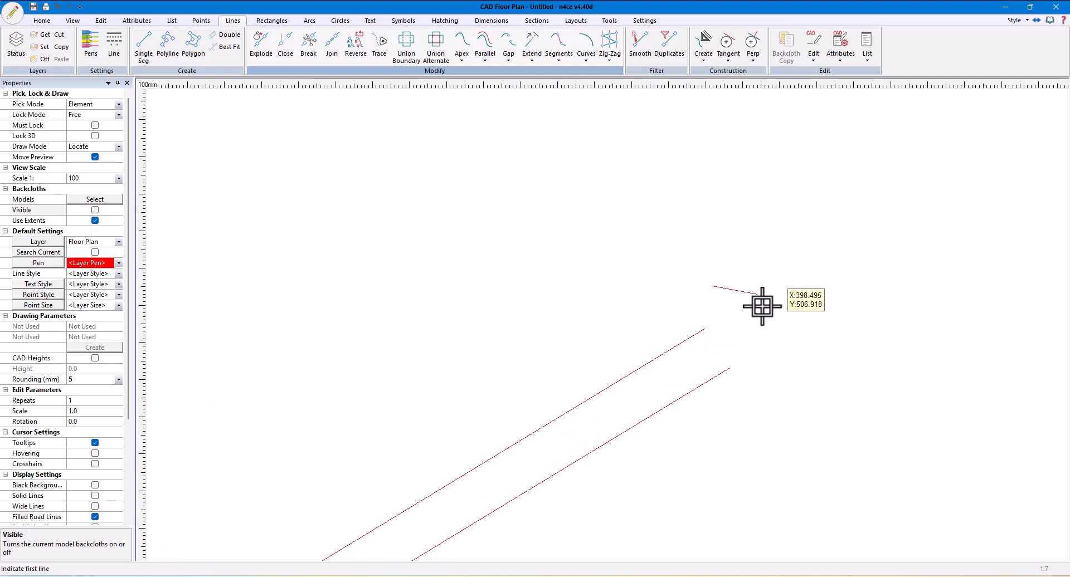
click(532, 58)
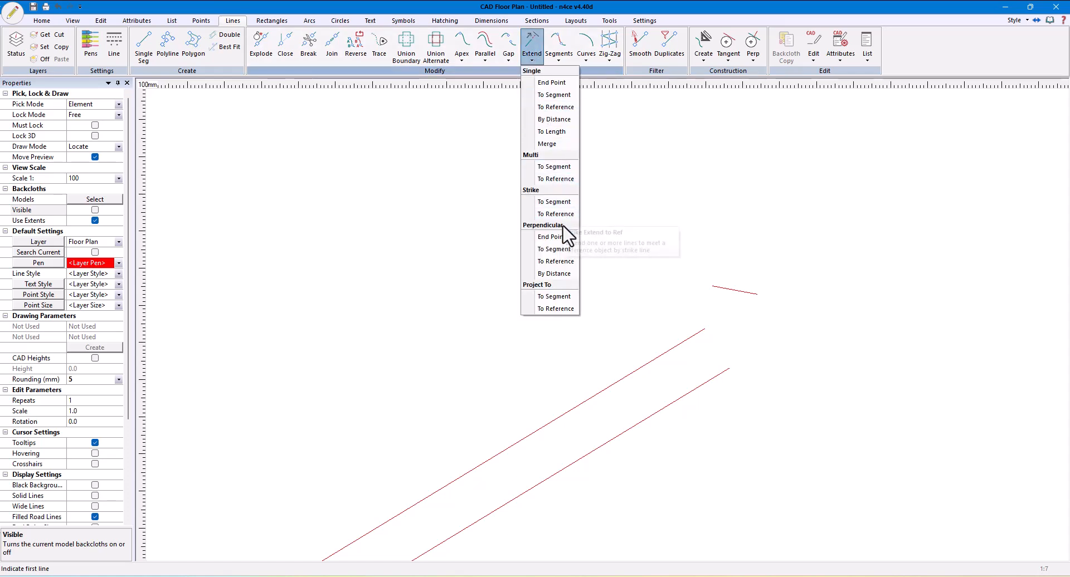
click(566, 265)
click(684, 345)
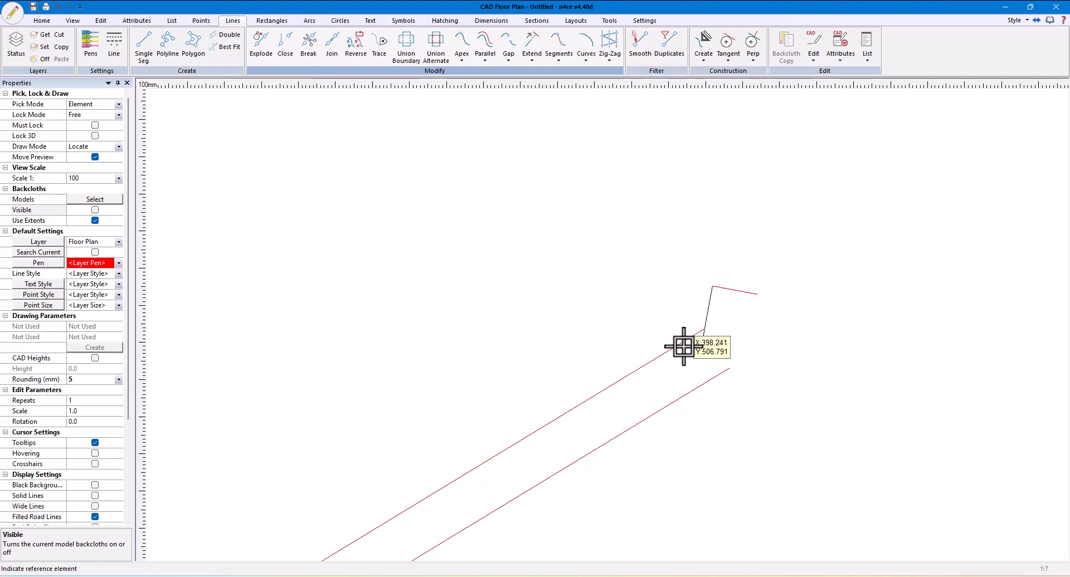
click(754, 296)
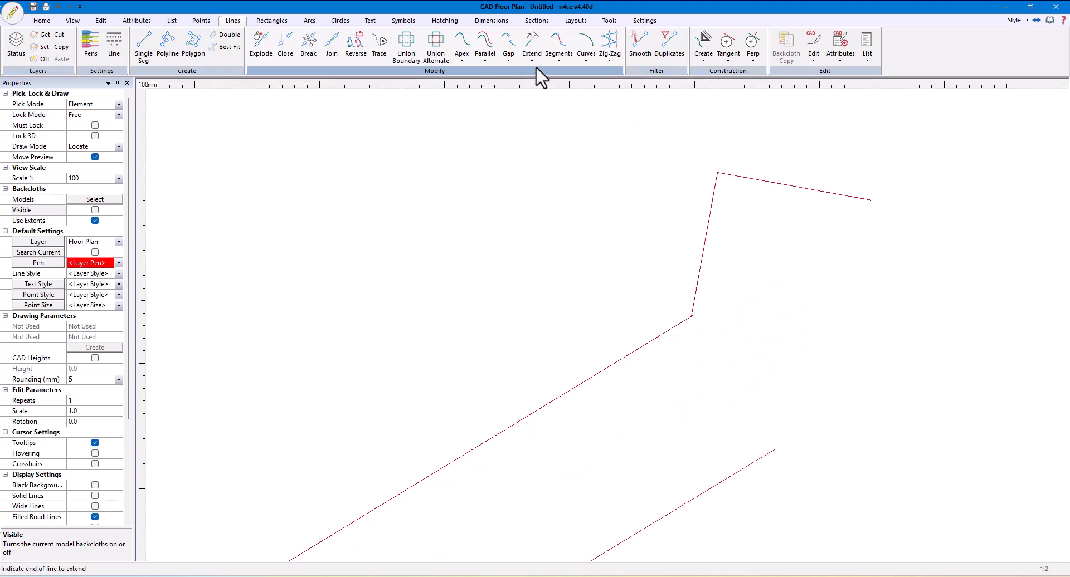
Lengthen the angled wall's lower face and extend the short segment's other end perpendicularly to meet it
click(531, 56)
click(552, 84)
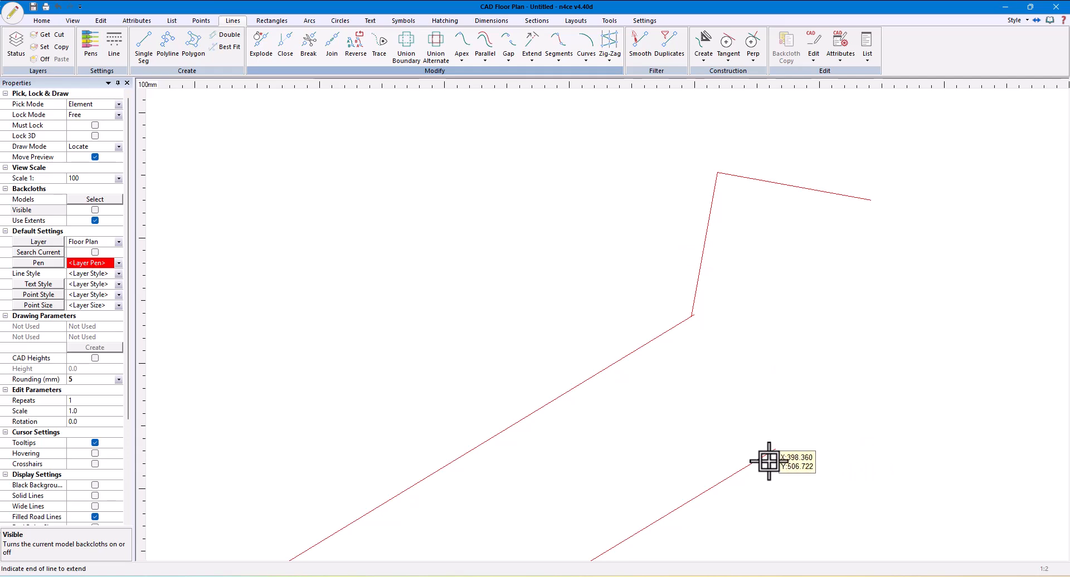
click(779, 450)
click(885, 445)
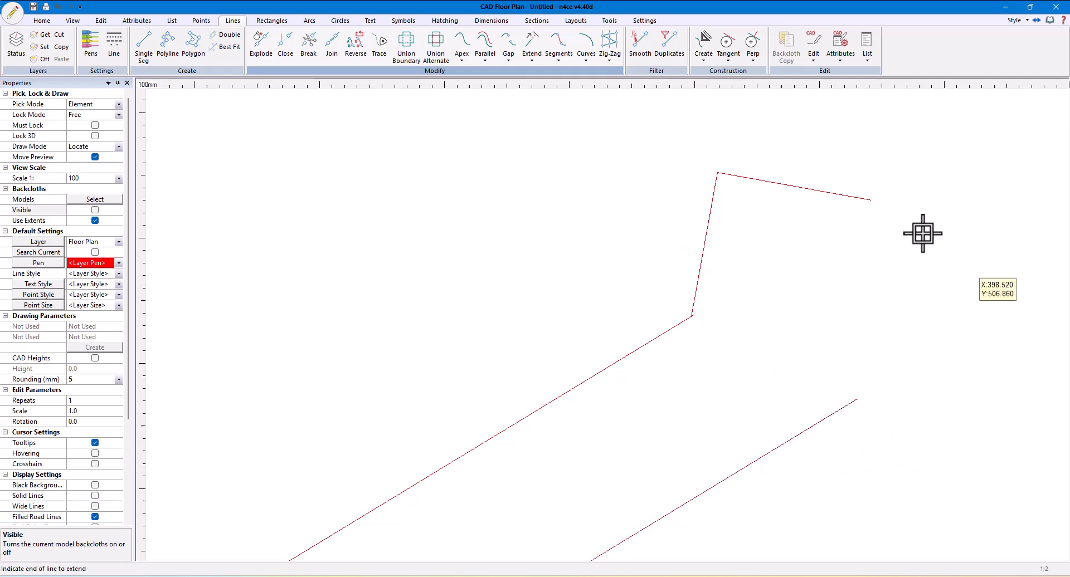
right_click(844, 245)
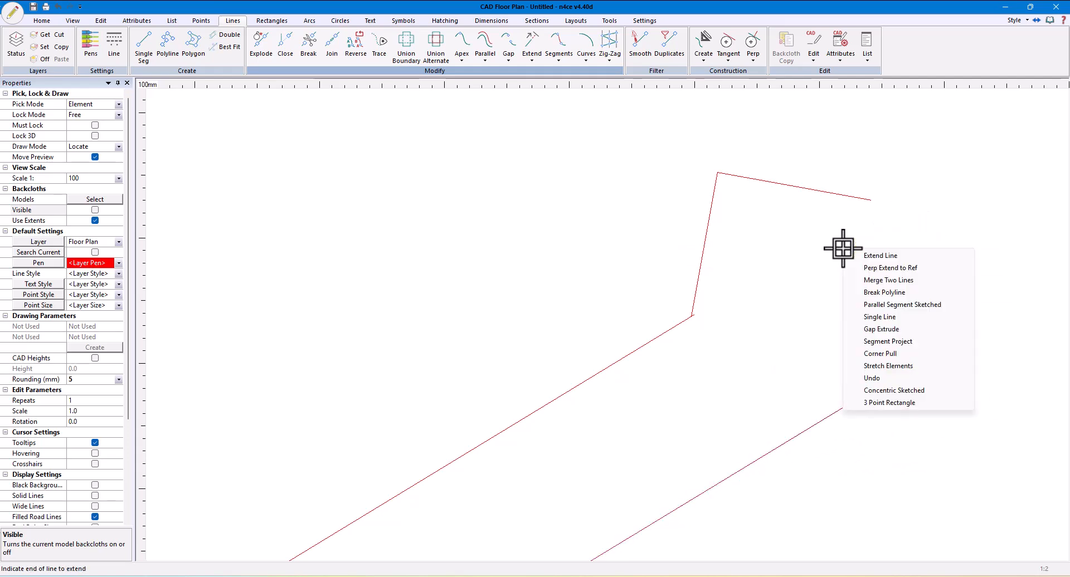
click(891, 268)
click(872, 200)
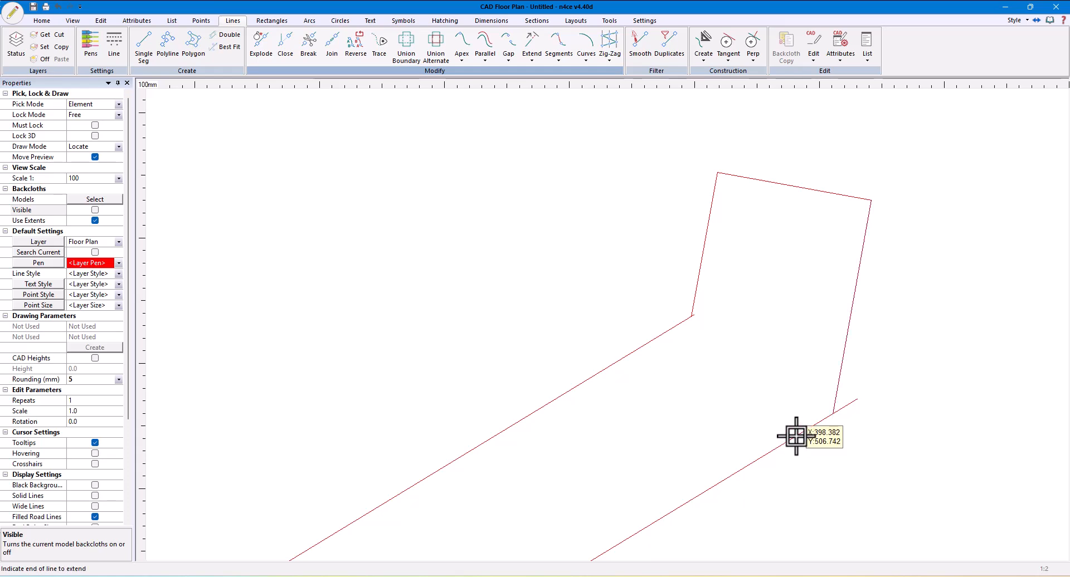
Merge the perpendicular end line with the angled wall's lower face, trimming the overshoot at their corner
right_click(698, 259)
click(747, 289)
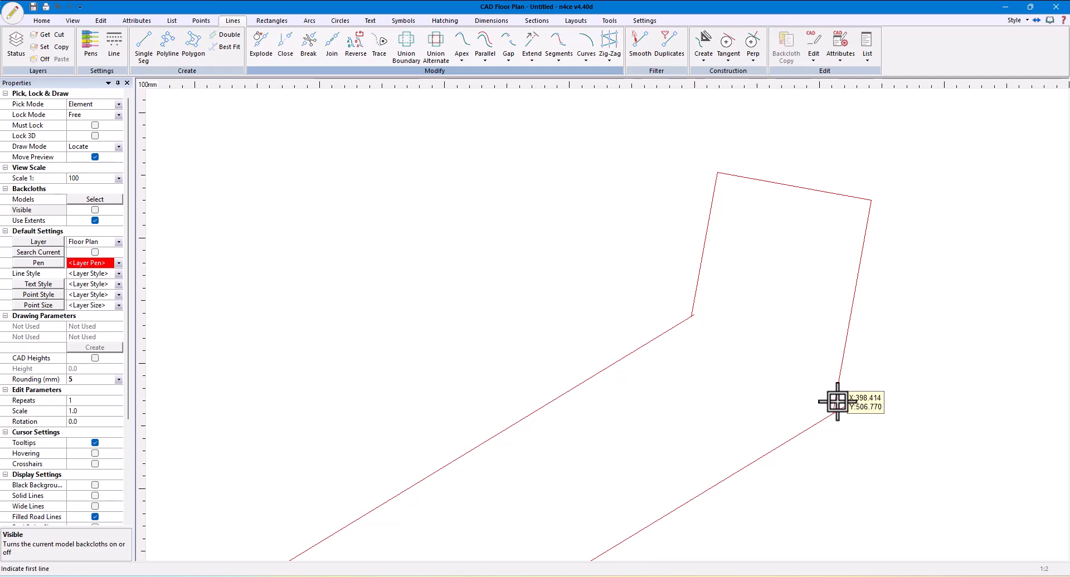
click(841, 403)
click(850, 408)
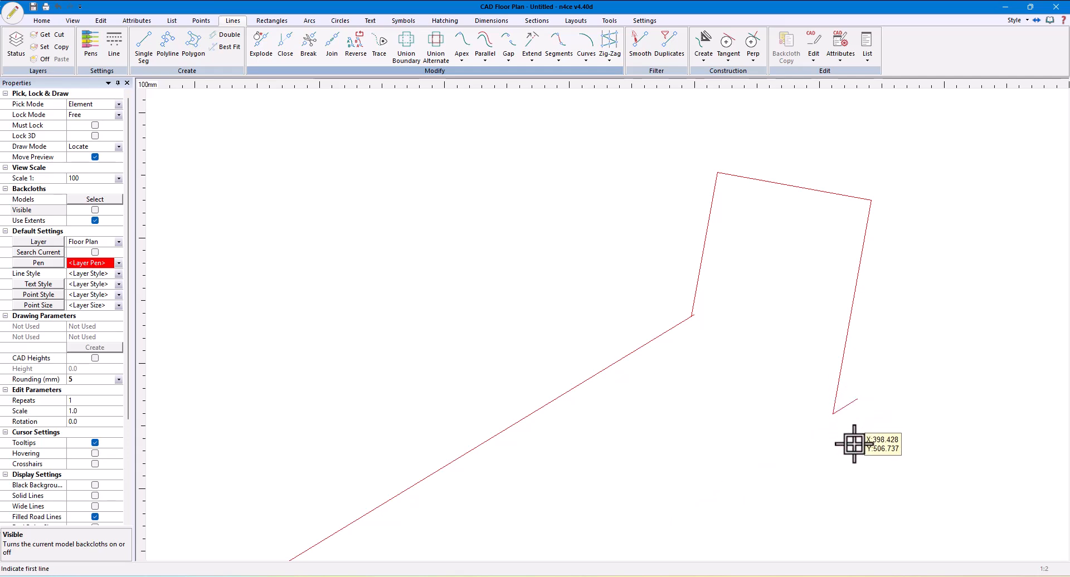
scroll(853, 443, up, 3)
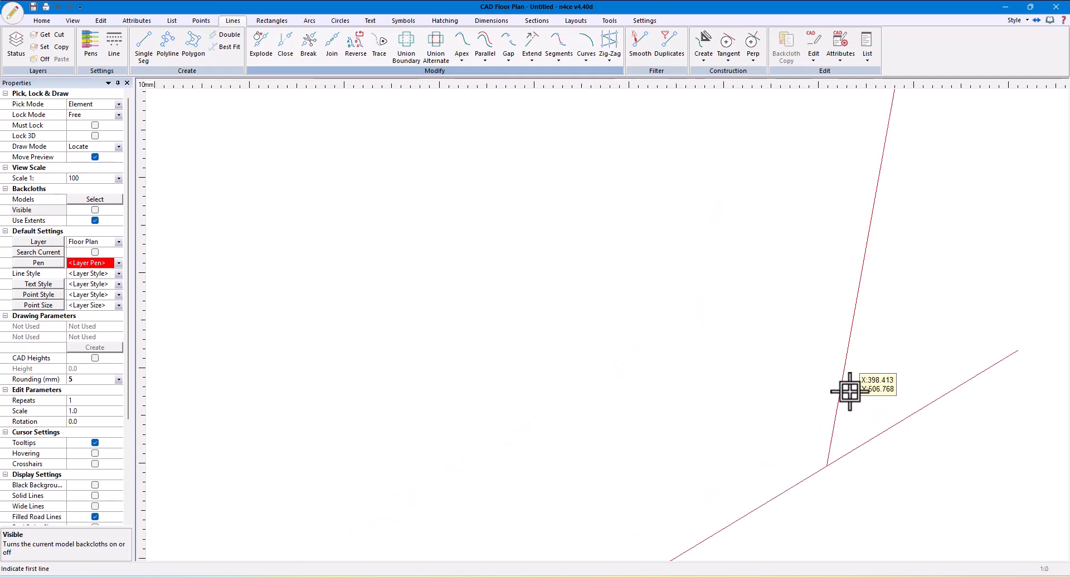
click(831, 443)
scroll(804, 440, down, 3)
middle_drag(804, 440, 938, 218)
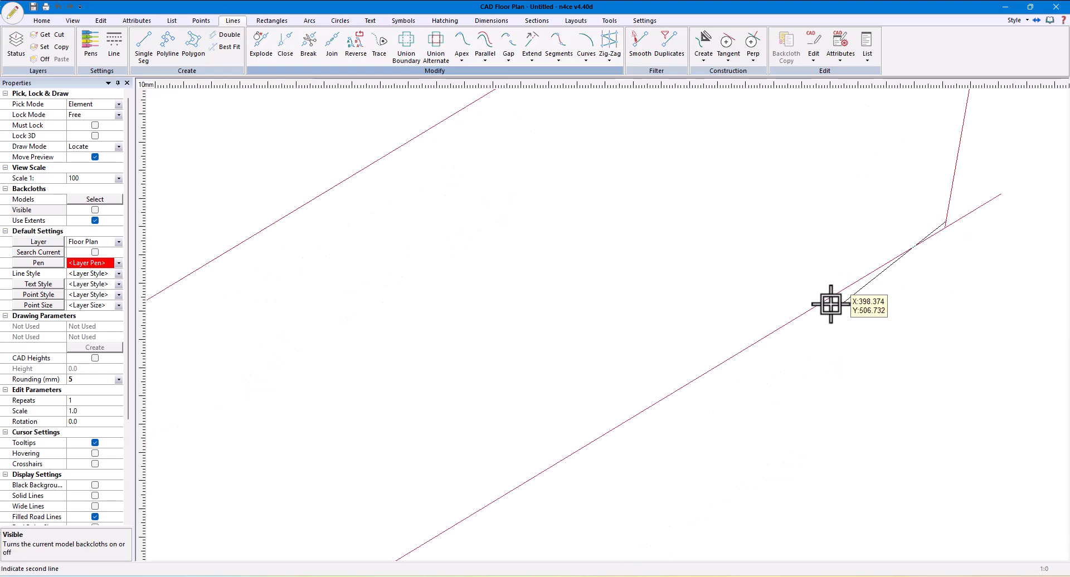
click(776, 327)
middle_drag(747, 284, 770, 336)
scroll(772, 339, down, 1)
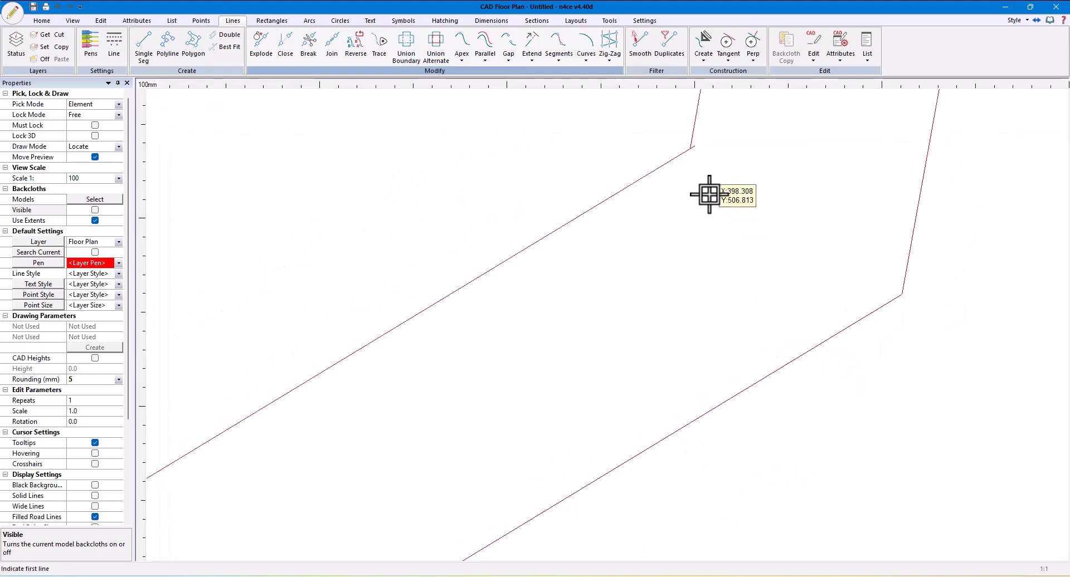
Merge the other perpendicular end line with the angled wall's upper face at their corner
scroll(711, 187, up, 2)
middle_drag(721, 179, 872, 376)
scroll(871, 375, up, 1)
scroll(801, 262, up, 1)
click(790, 271)
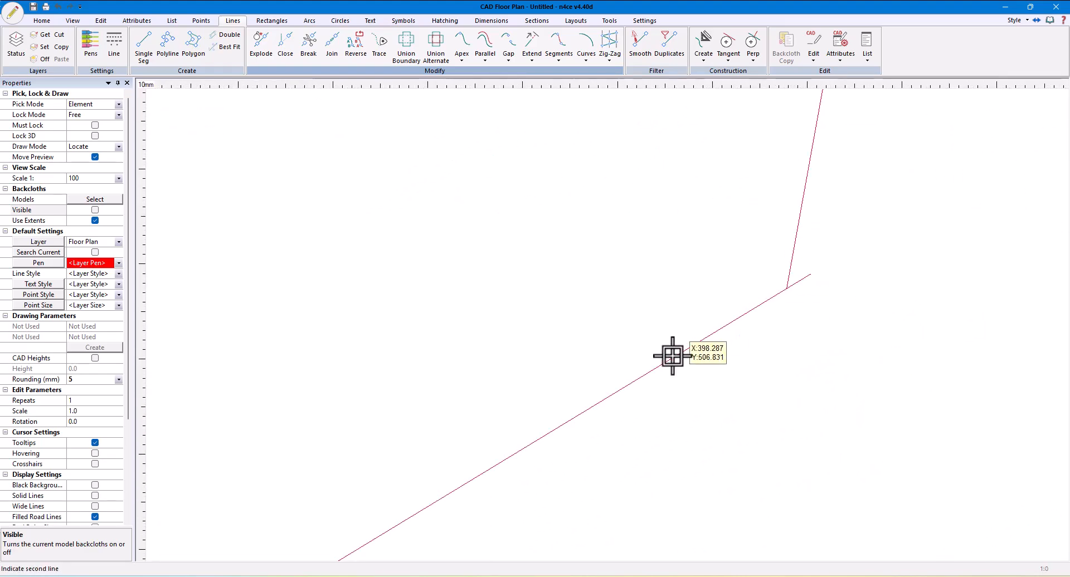
click(594, 404)
scroll(612, 384, down, 4)
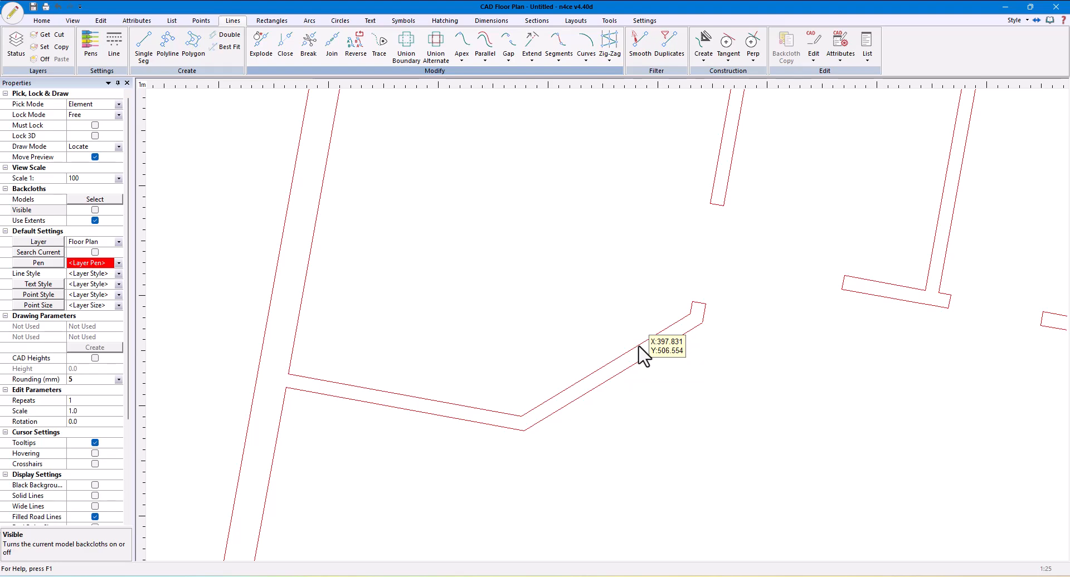
Inspect the attributes of both angled wall face lines and the adjoining wall polyline
click(639, 346)
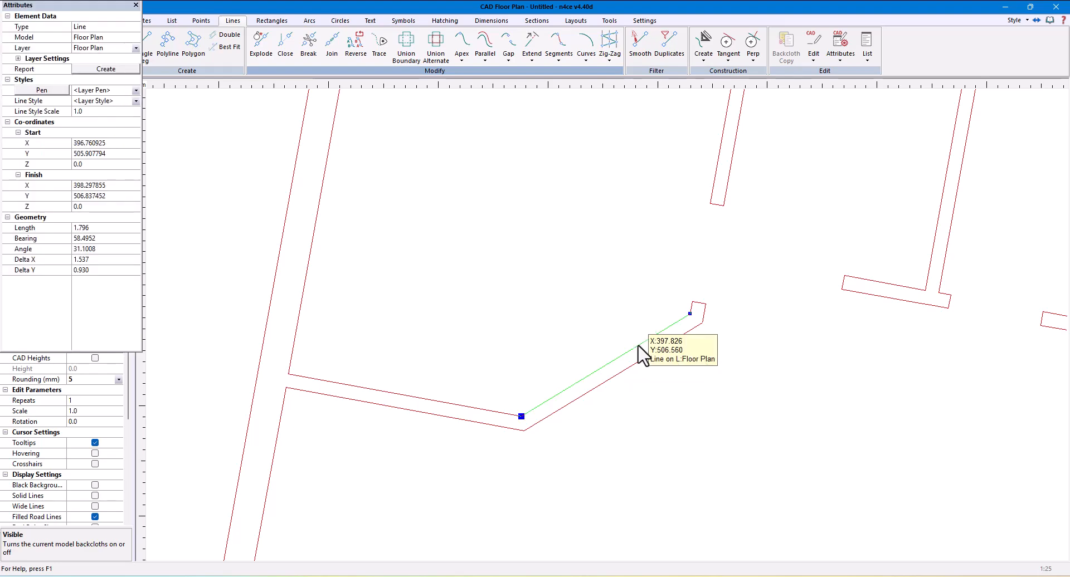
click(639, 359)
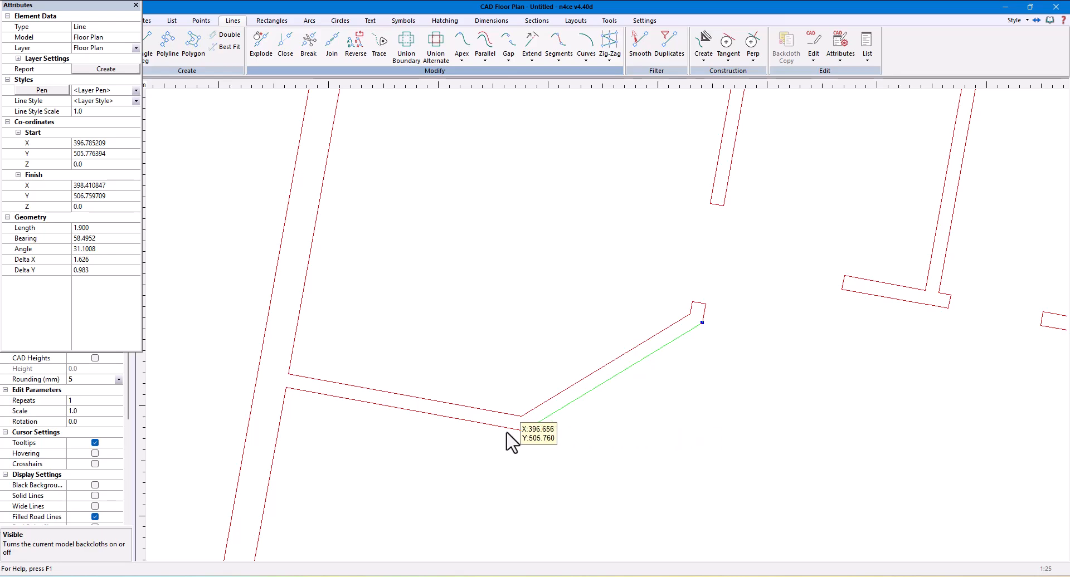
click(507, 433)
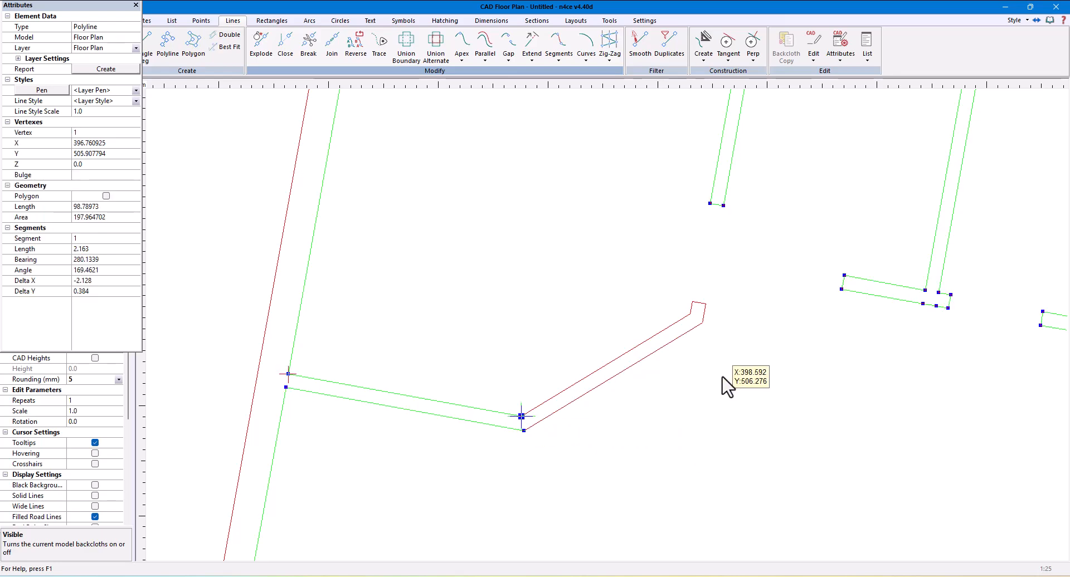
key(Escape)
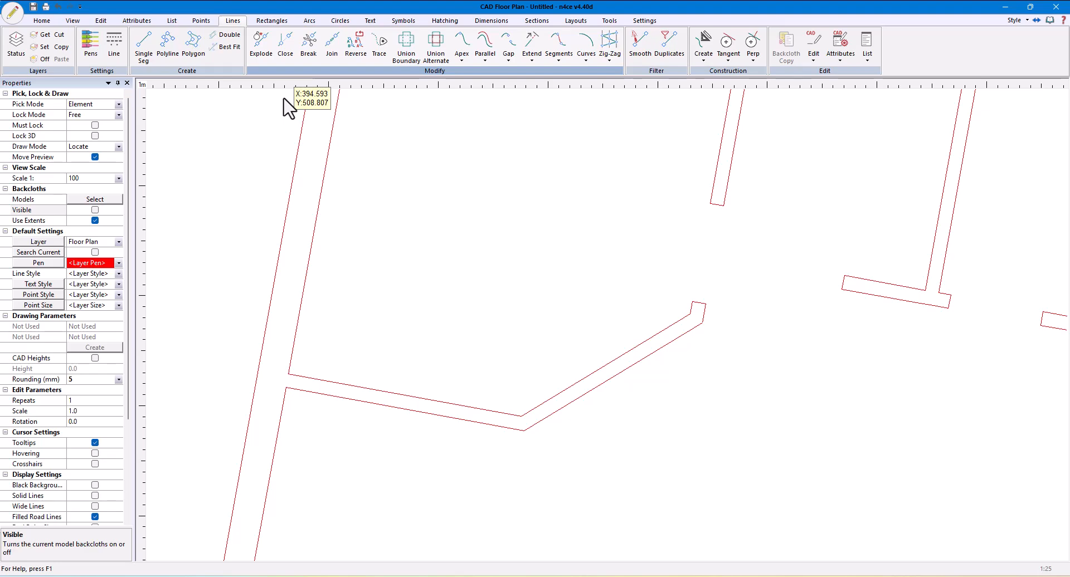
Invert the list to select all elements and trace the touching wall lines into a joined outline
click(173, 21)
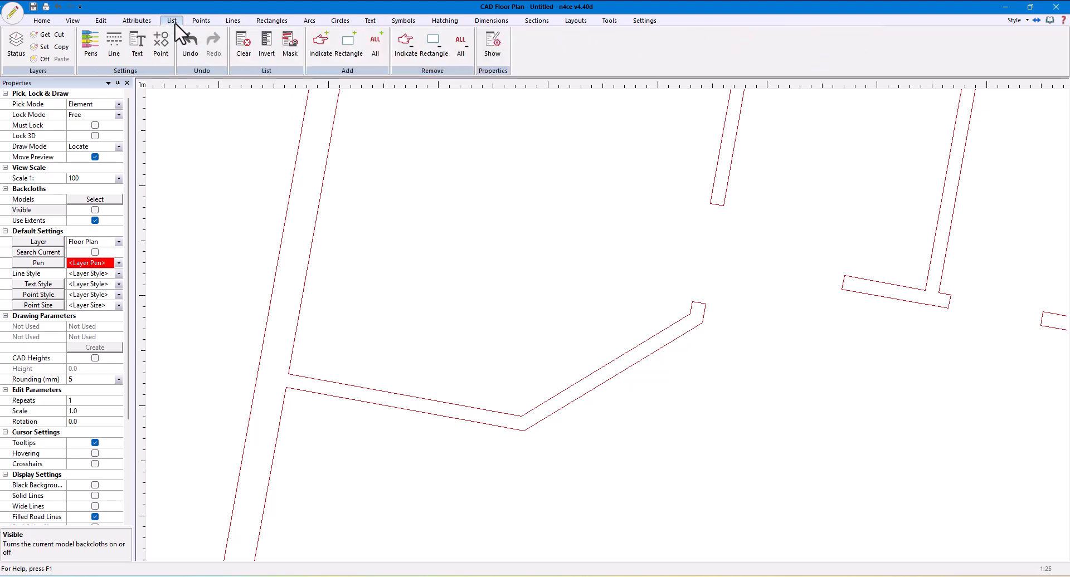
click(266, 53)
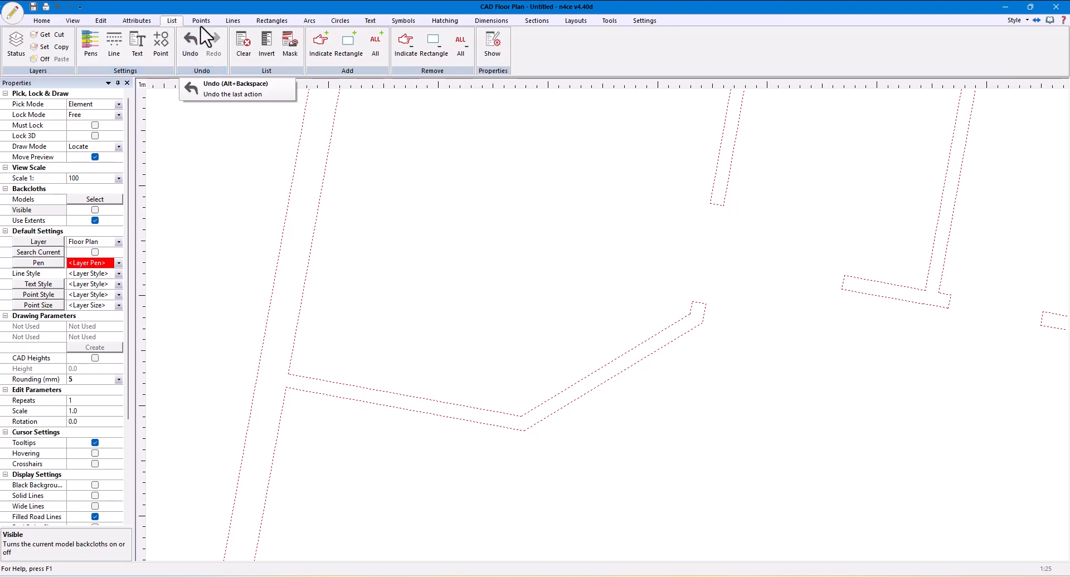
click(231, 21)
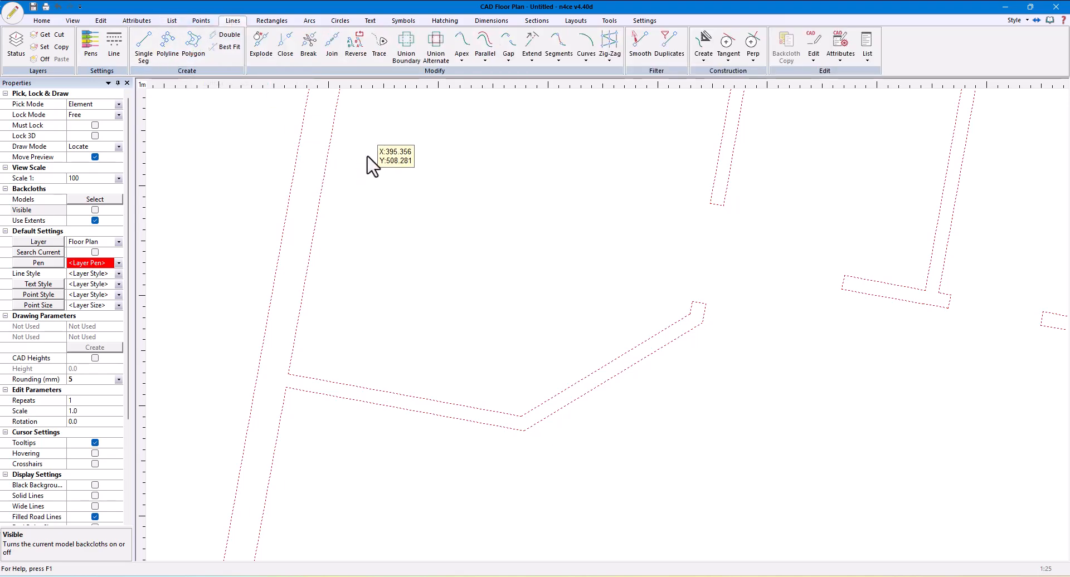
click(357, 48)
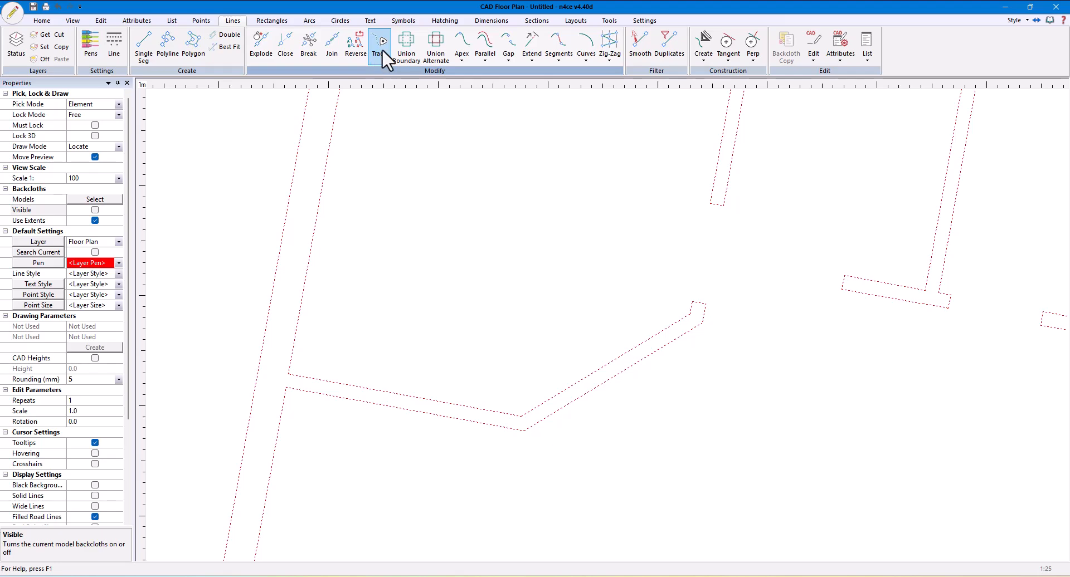
click(383, 49)
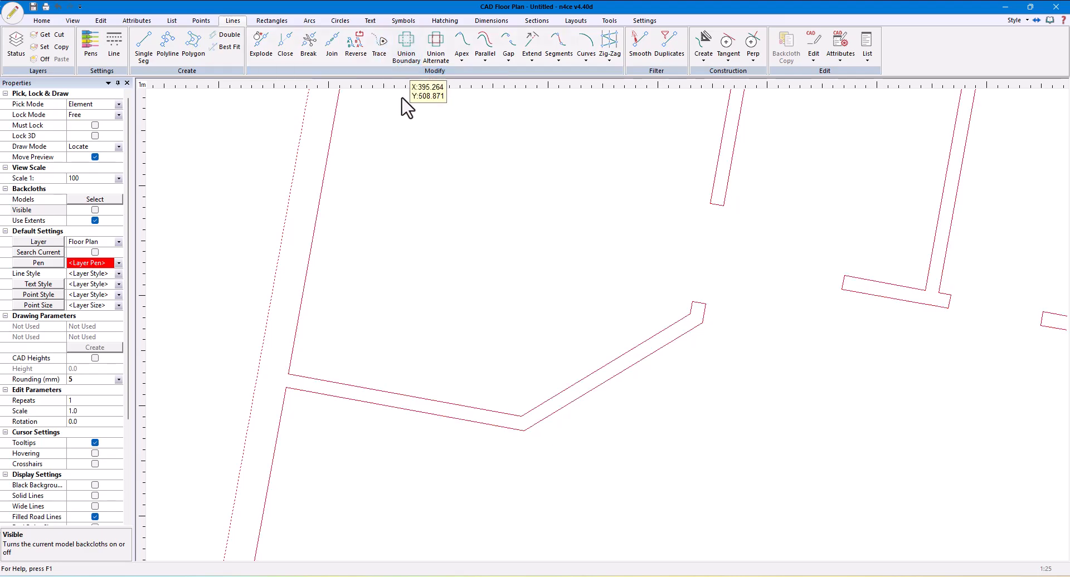
click(580, 394)
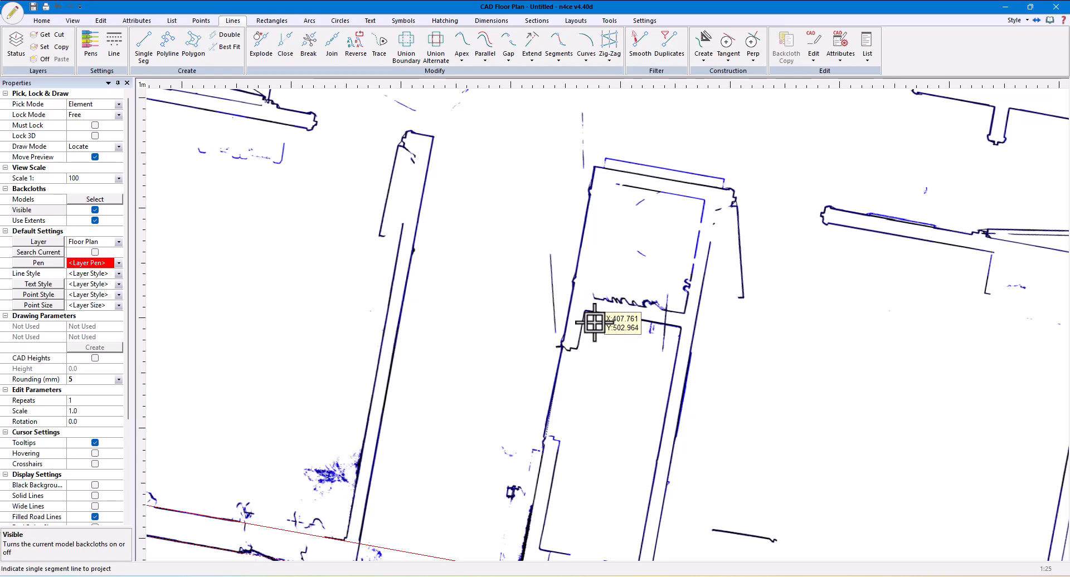
Gap and extrude a partition wall from the long room wall line up to the enclosure's upper wall on the backcloth
scroll(700, 368, down, 3)
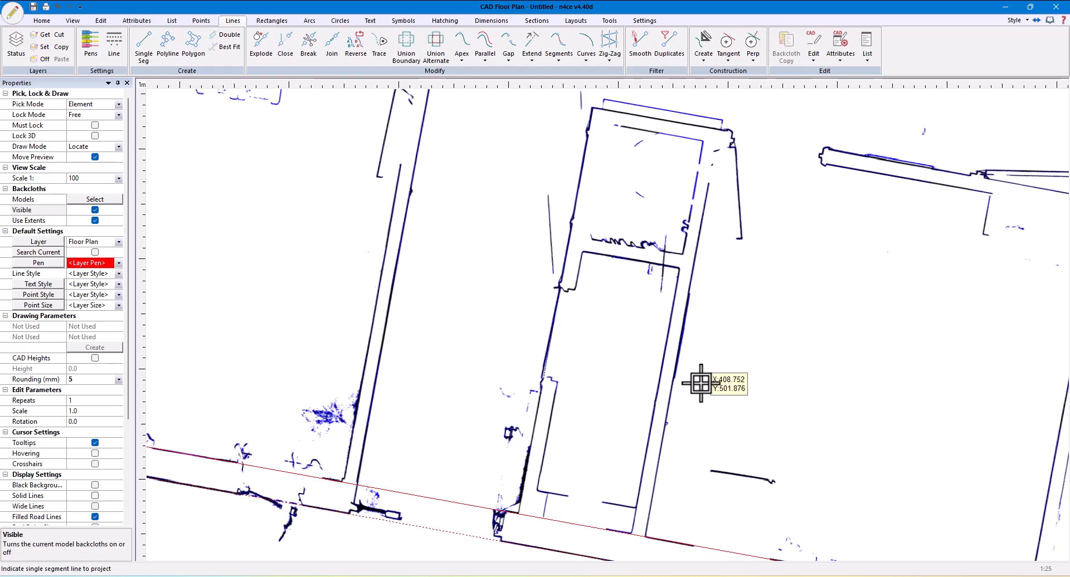
right_click(700, 382)
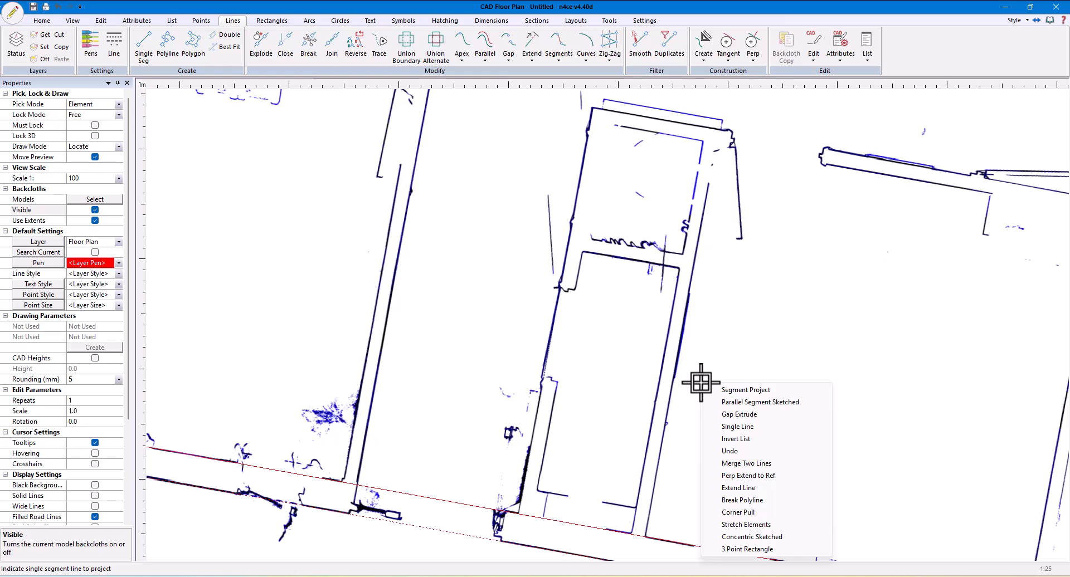
click(739, 414)
scroll(607, 484, up, 3)
click(546, 432)
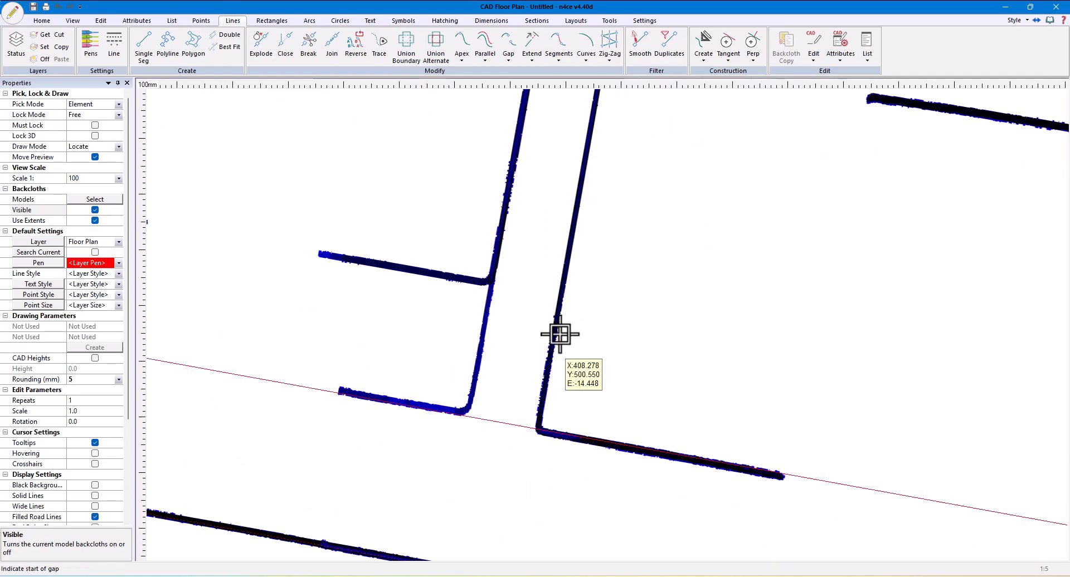
click(579, 205)
click(513, 171)
scroll(667, 206, down, 4)
scroll(671, 205, up, 3)
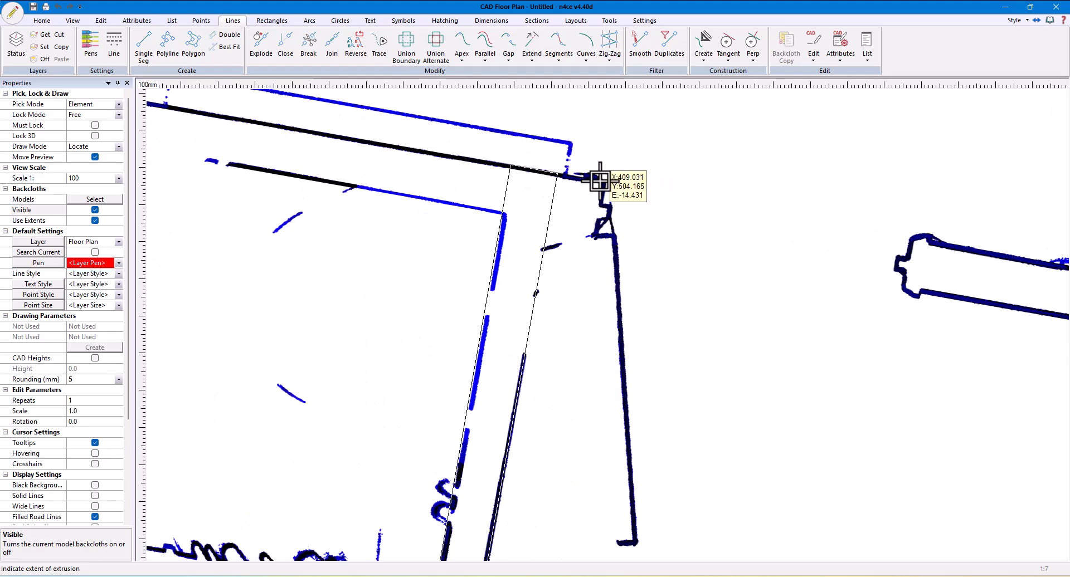
click(597, 182)
click(505, 334)
Gap and extrude the enclosure's upper wall from the end of the new partition across to the opposite corner, with a 0.12 gap
scroll(554, 406, down, 3)
scroll(479, 373, up, 3)
click(732, 275)
click(733, 266)
click(722, 305)
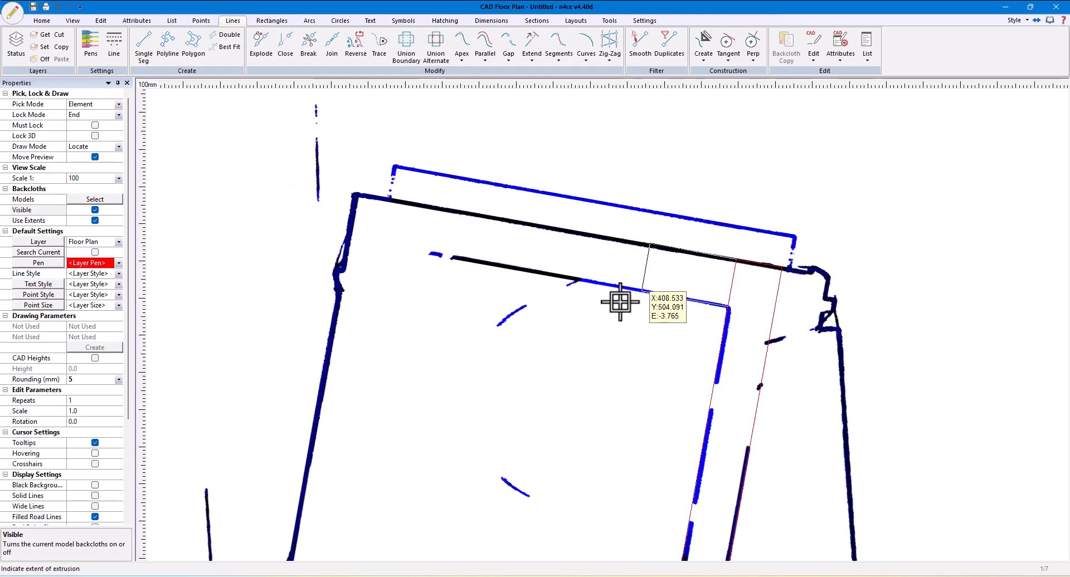
click(327, 350)
double_click(528, 292)
text(0.12)
key(Return)
Gap and extrude the enclosure's far side wall down from the upper wall to the opening, with gap 0.12 and extrusion 1.5
click(368, 238)
click(361, 242)
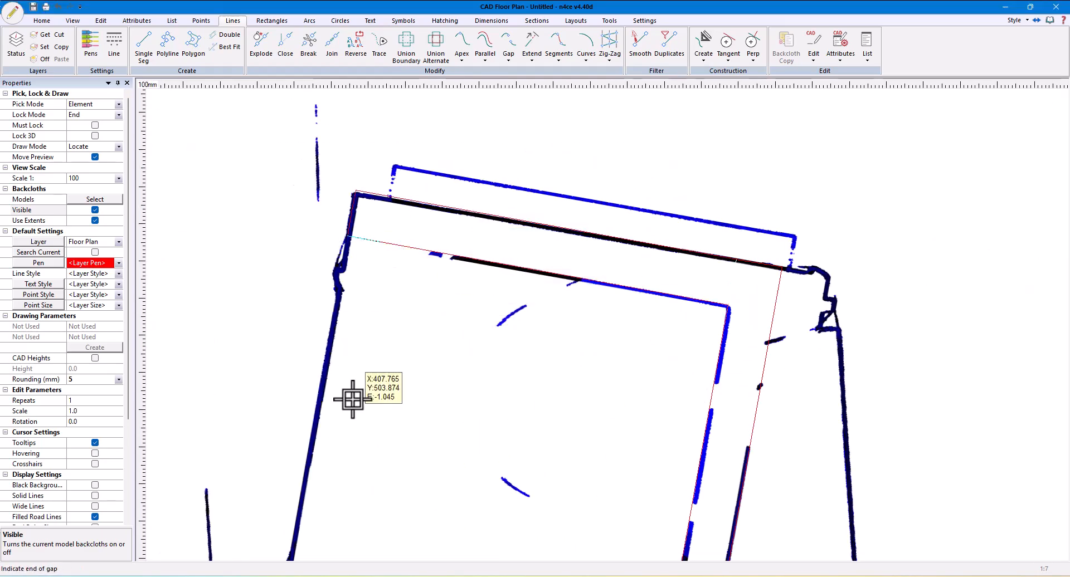
scroll(351, 401, down, 4)
mouse_move(335, 546)
middle_down()
mouse_move(433, 385)
mouse_move(557, 386)
middle_up()
click(426, 420)
scroll(438, 425, up, 4)
click(568, 387)
double_click(519, 288)
text(0.12)
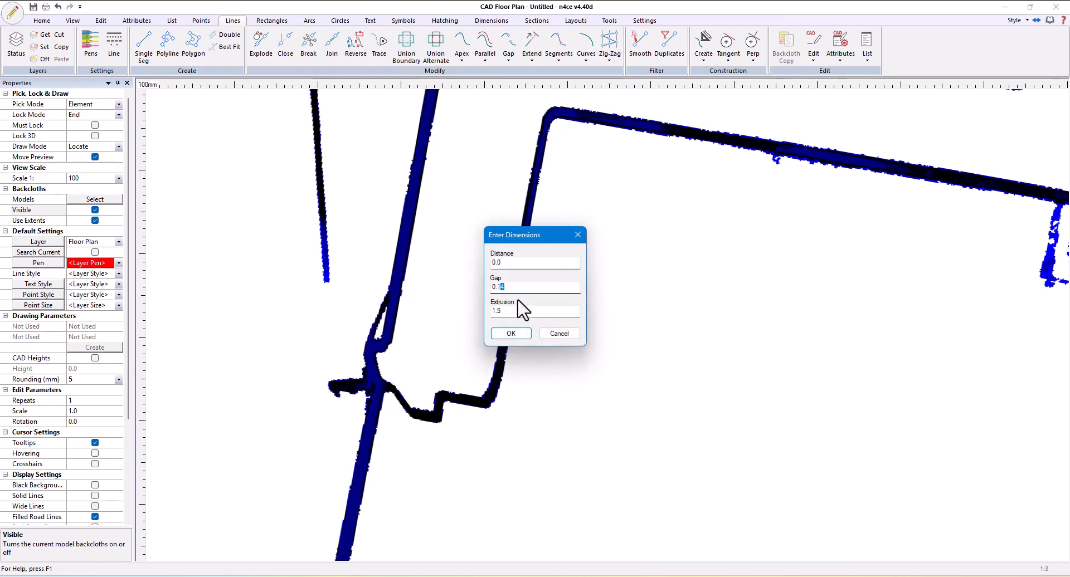
key(Return)
Create a sketched parallel of the side wall's end segment across the wall at the far side of the opening
scroll(663, 399, down, 2)
scroll(661, 399, down, 2)
right_click(620, 306)
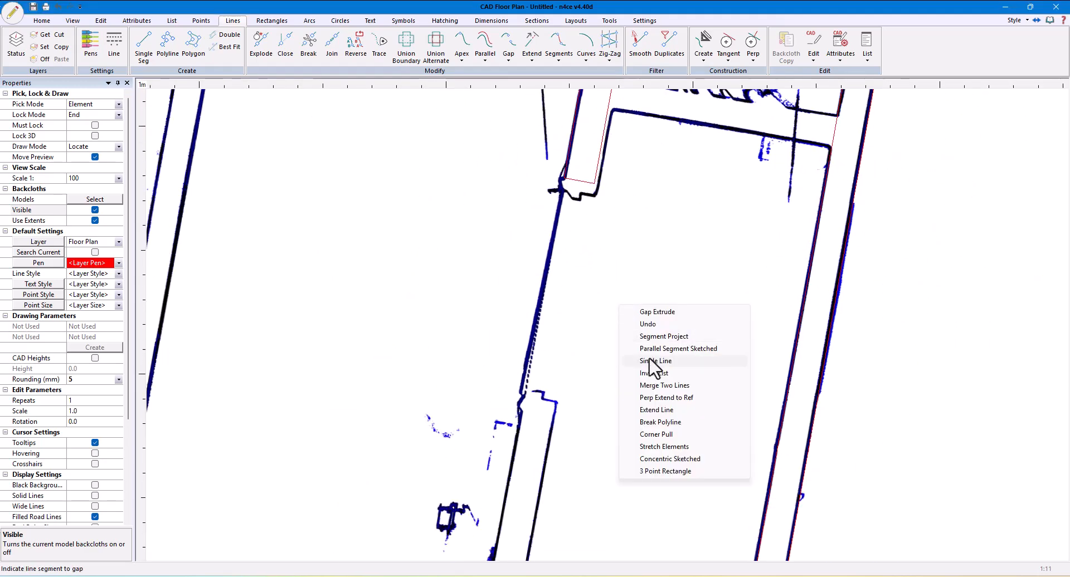
click(650, 349)
click(581, 181)
scroll(602, 410, up, 5)
click(585, 453)
click(522, 311)
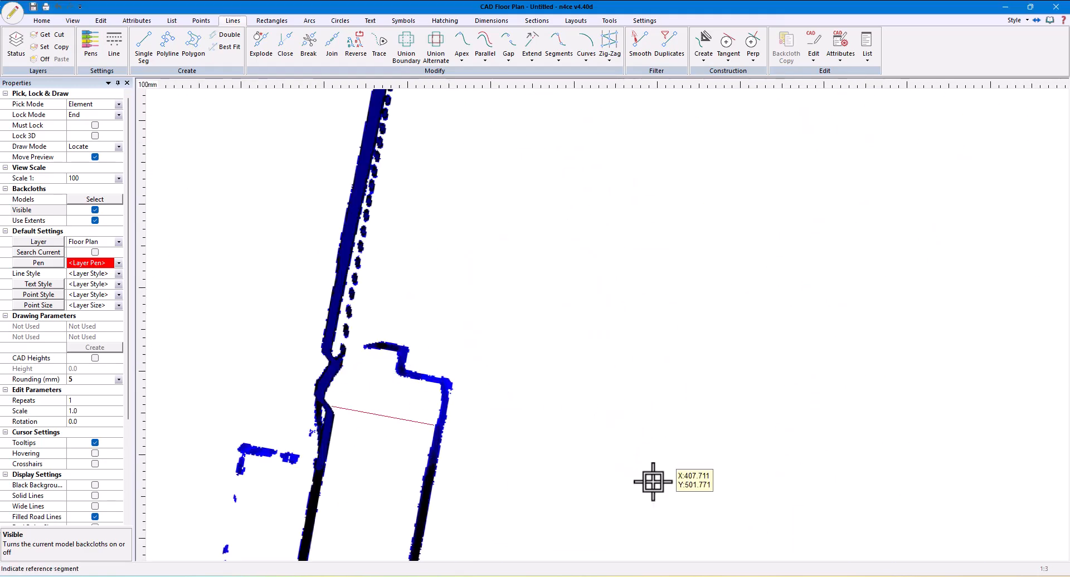
Gap and extrude the cross wall from the long side wall up to the doorway, with a 0.125 gap and 0.345 extrusion
scroll(653, 482, down, 2)
middle_drag(624, 497, 585, 250)
right_click(585, 251)
click(633, 294)
middle_drag(564, 463, 616, 307)
middle_drag(602, 211, 575, 410)
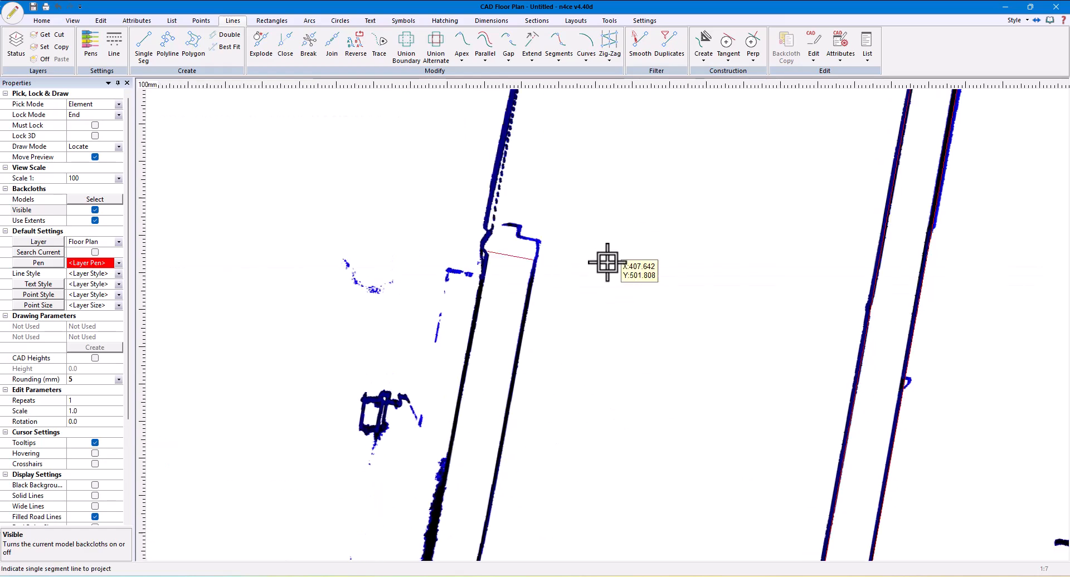
scroll(606, 263, down, 2)
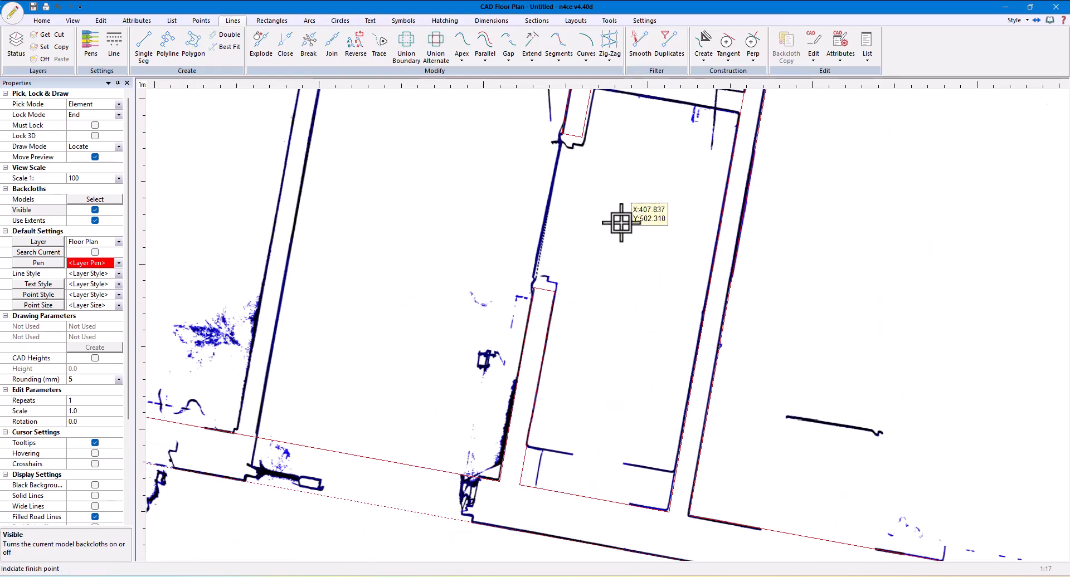
middle_drag(619, 219, 568, 469)
scroll(711, 357, up, 2)
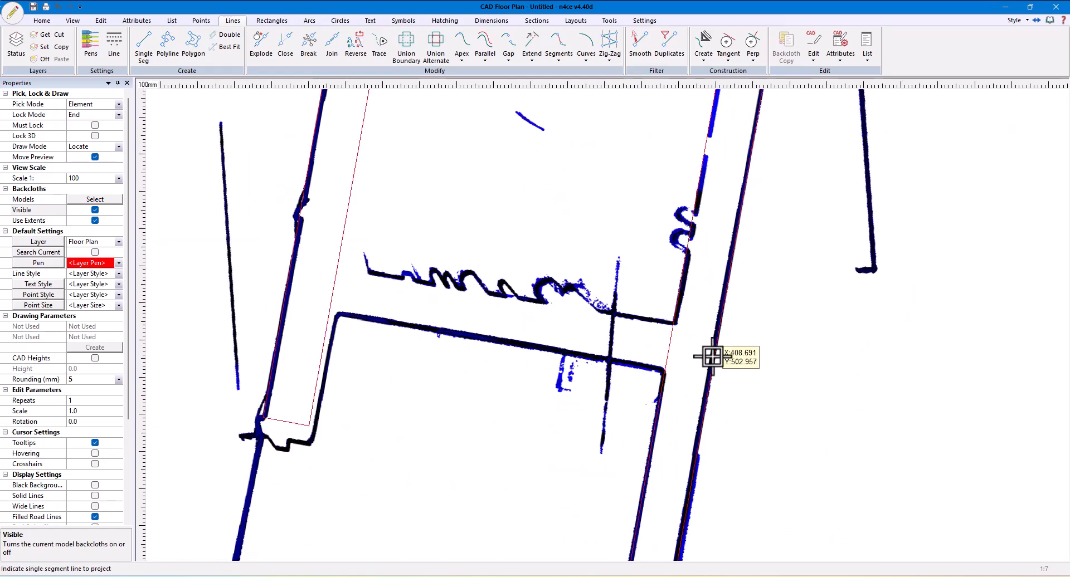
right_click(711, 357)
click(736, 389)
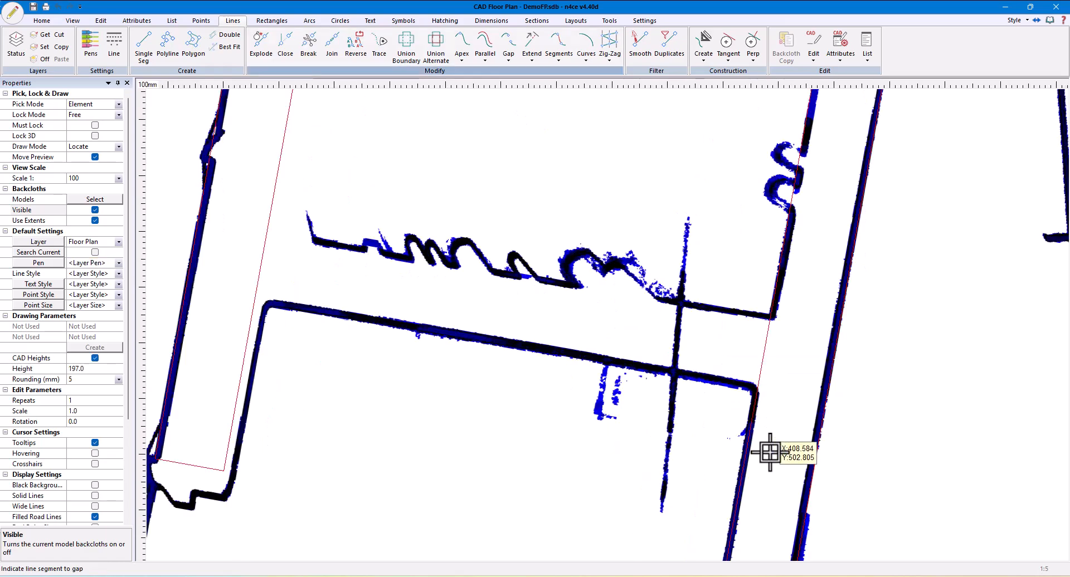
click(750, 444)
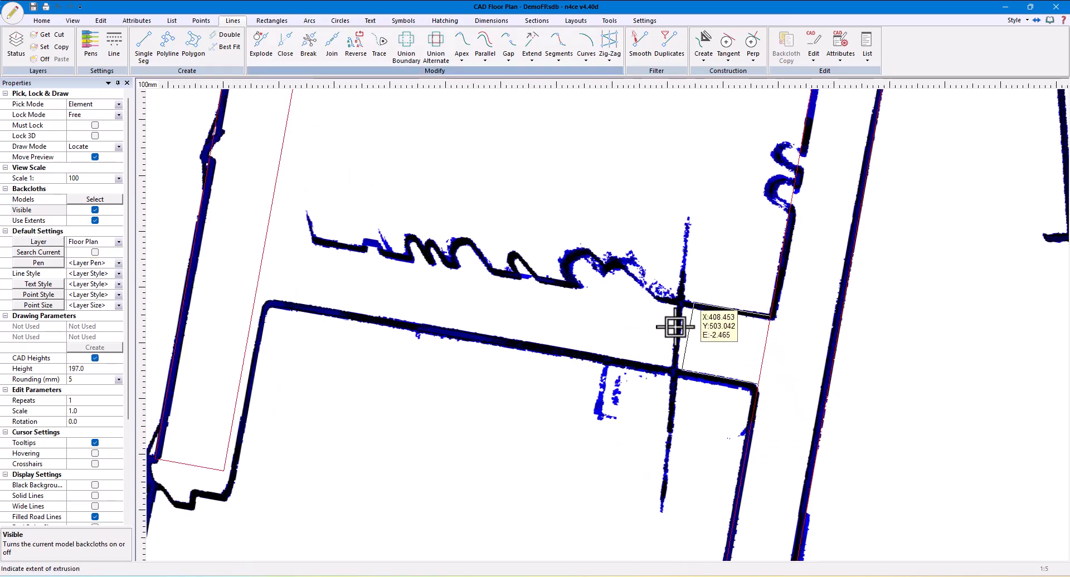
click(556, 422)
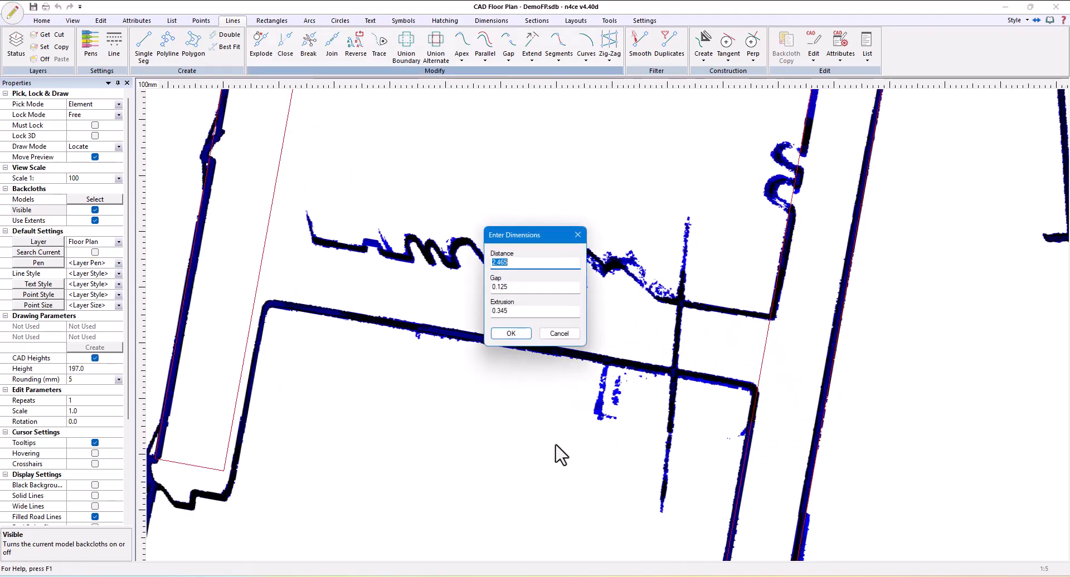
click(511, 334)
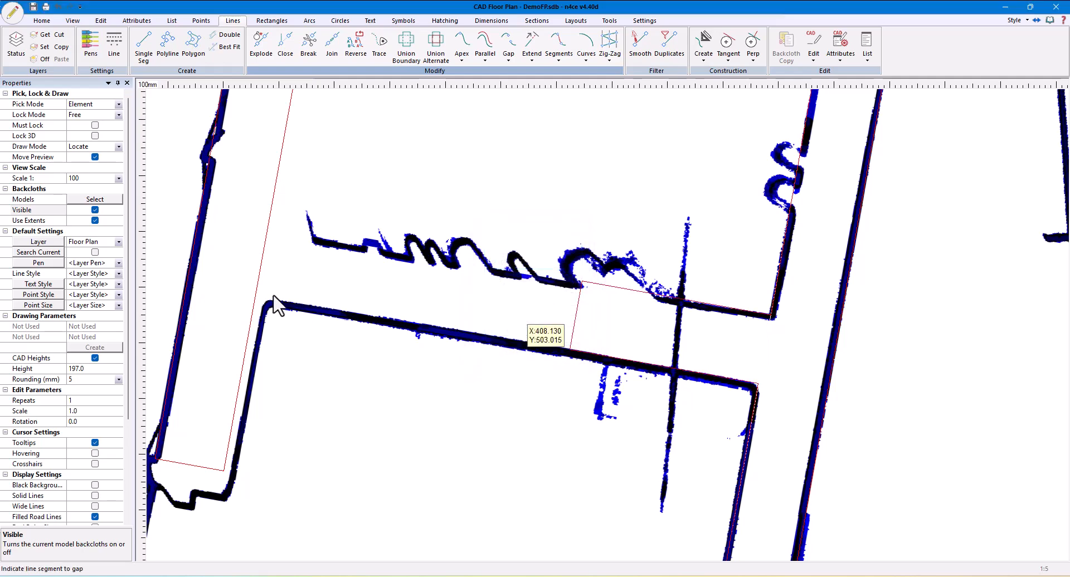
Using end locking, gap and extrude the facing cross wall from the opposite wall to the doorway, with gap 0.125 and extrusion 0.485
click(119, 114)
click(78, 134)
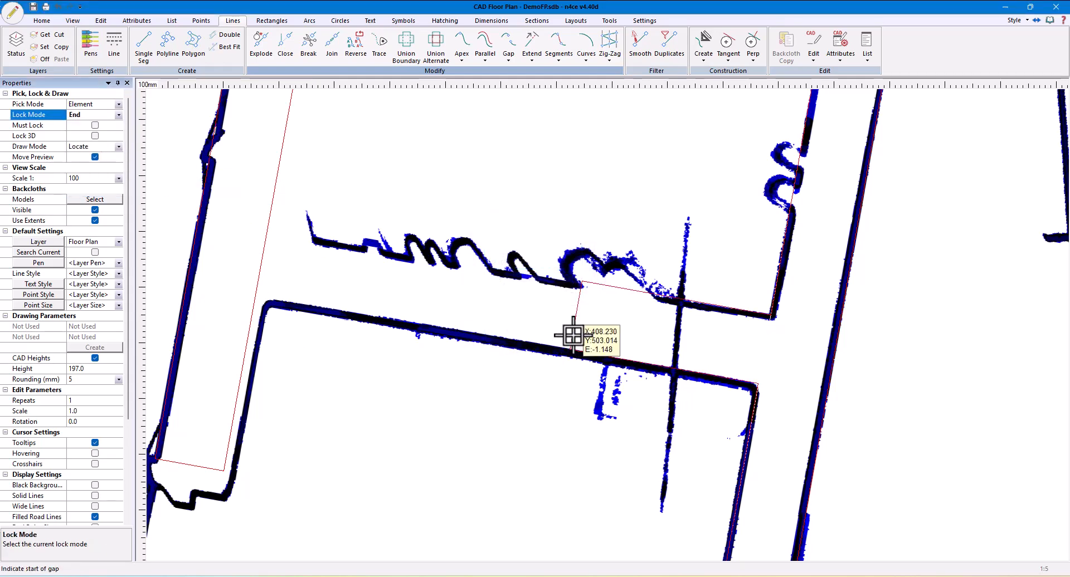
click(580, 291)
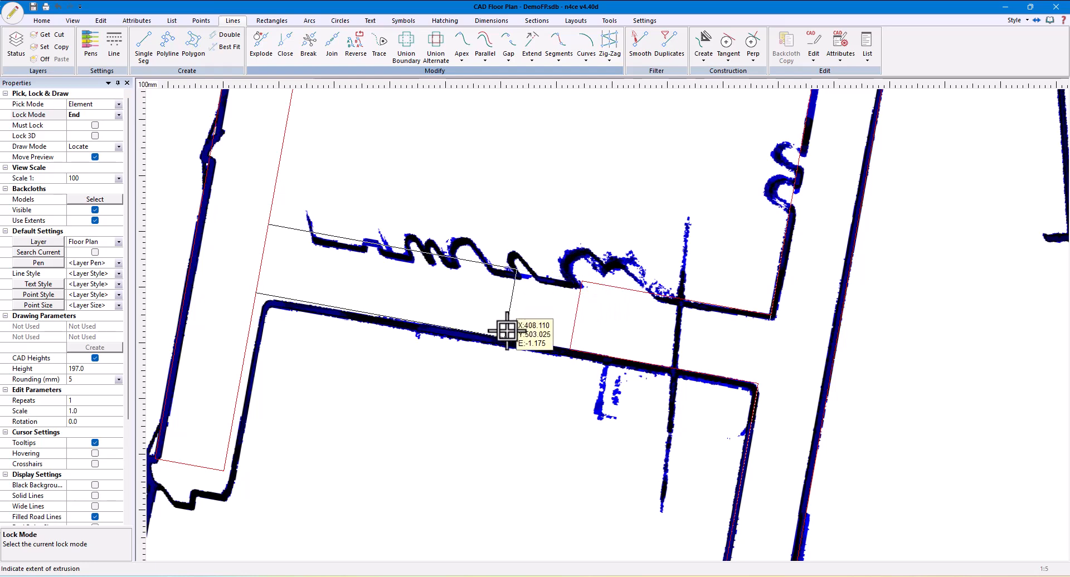
click(580, 442)
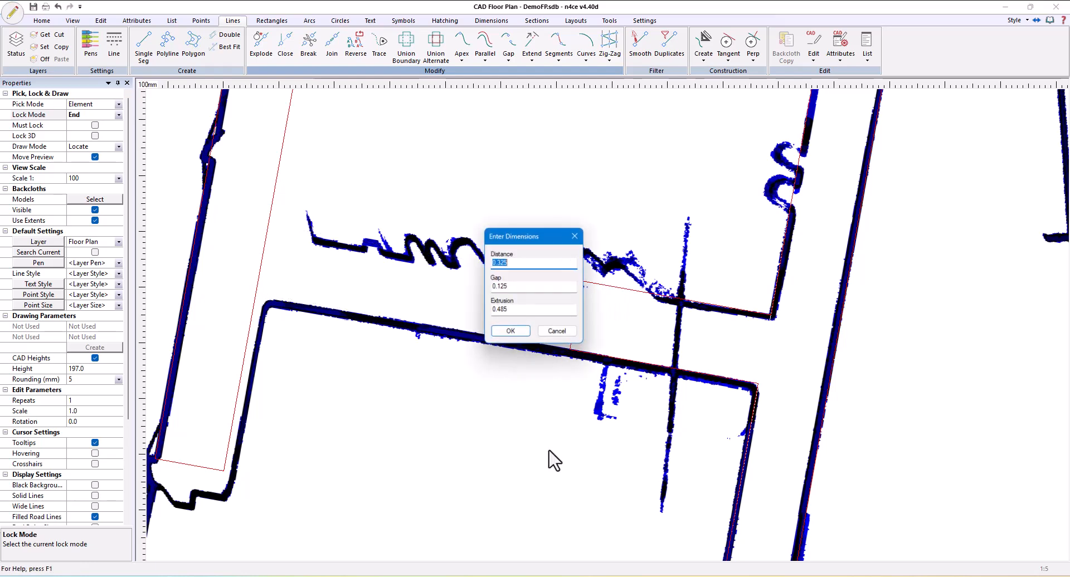
click(508, 333)
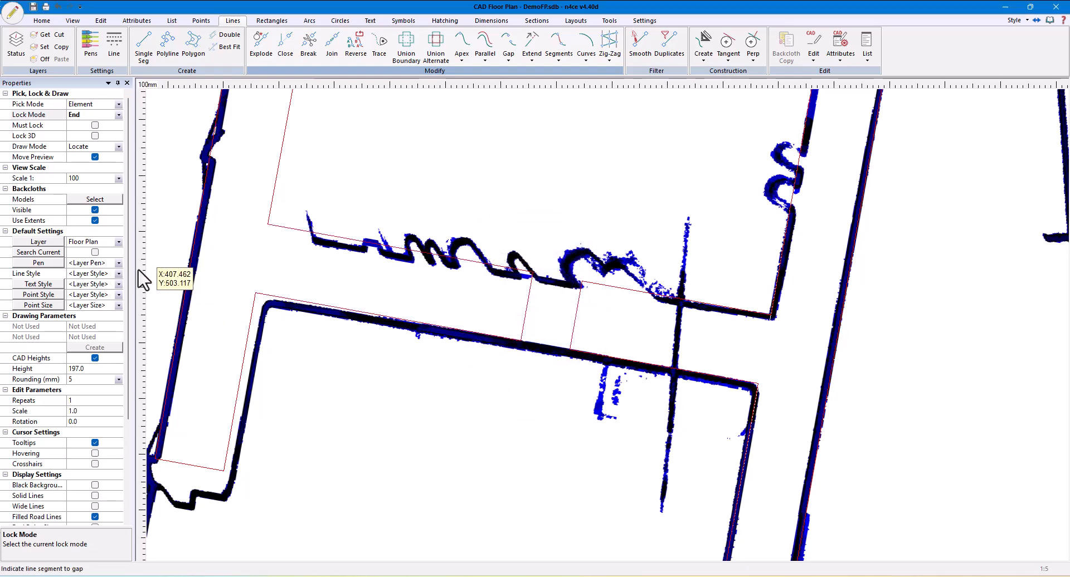
Hide the backcloth and break out the two wall-end segments on either side of the doorway
click(95, 210)
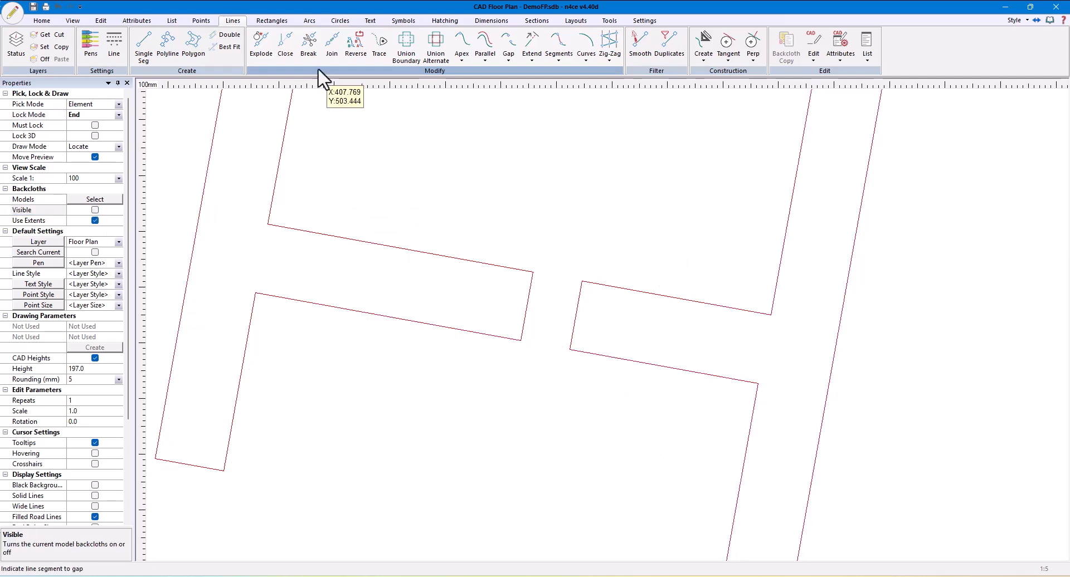
click(308, 44)
click(525, 316)
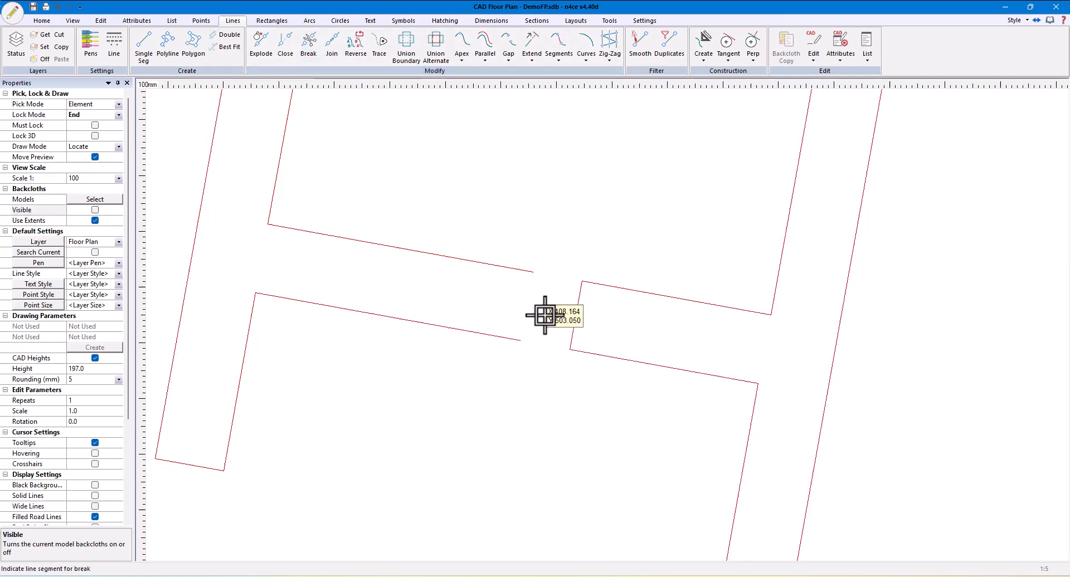
click(576, 317)
scroll(590, 384, down, 3)
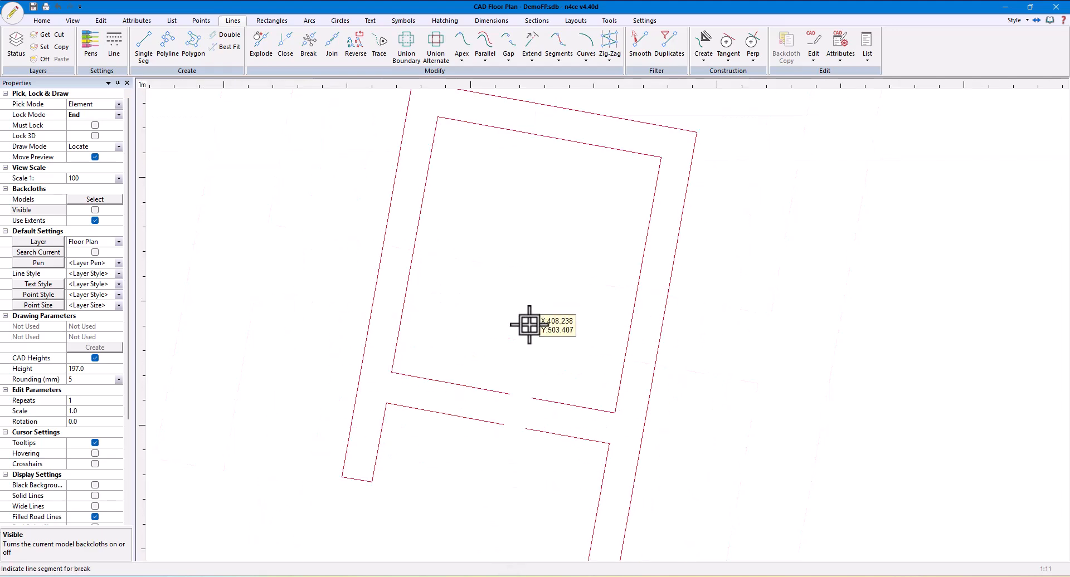
click(285, 45)
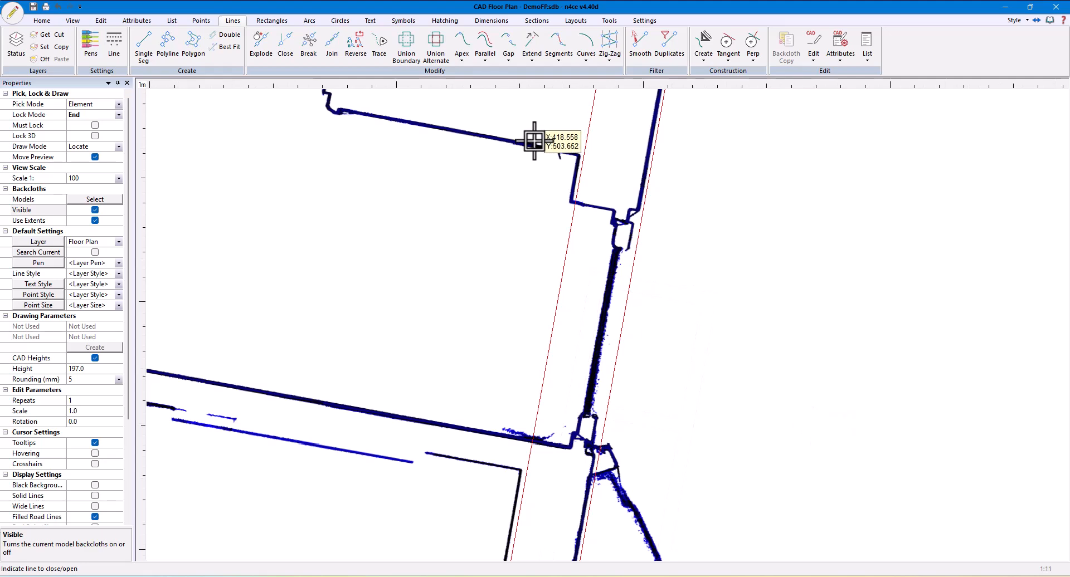
With free locking, project a 1.015 gap at distance 4.025 across the outer wall, closing across, and check it with the backcloth hidden
click(507, 55)
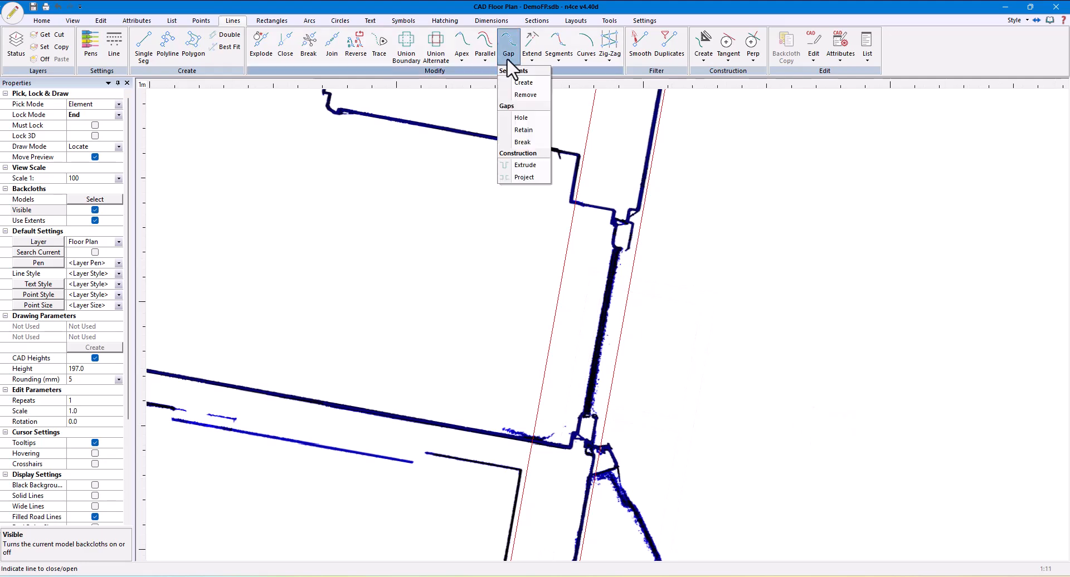
click(524, 177)
scroll(646, 445, up, 4)
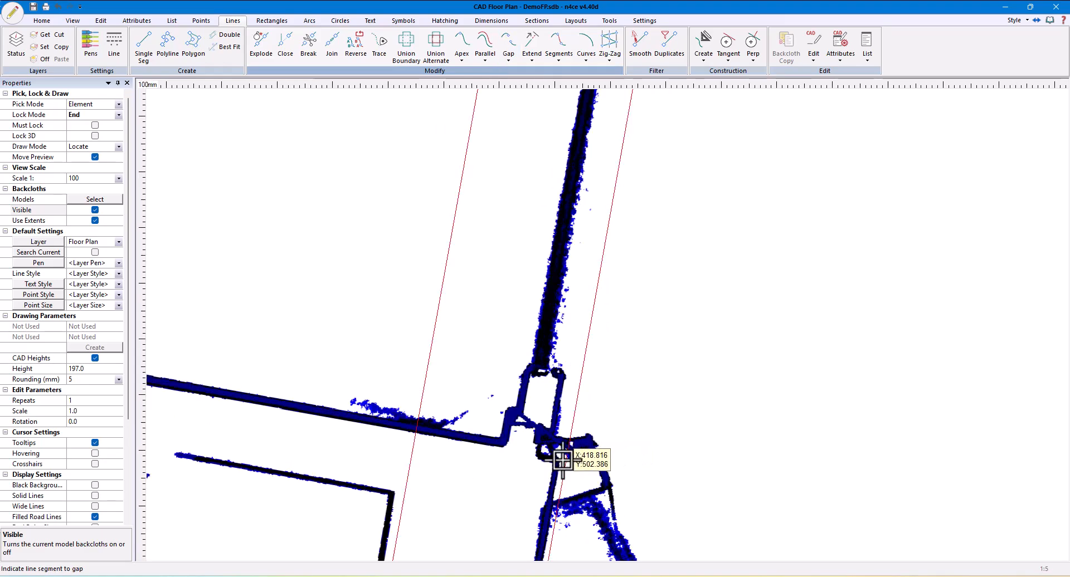
click(108, 115)
click(84, 125)
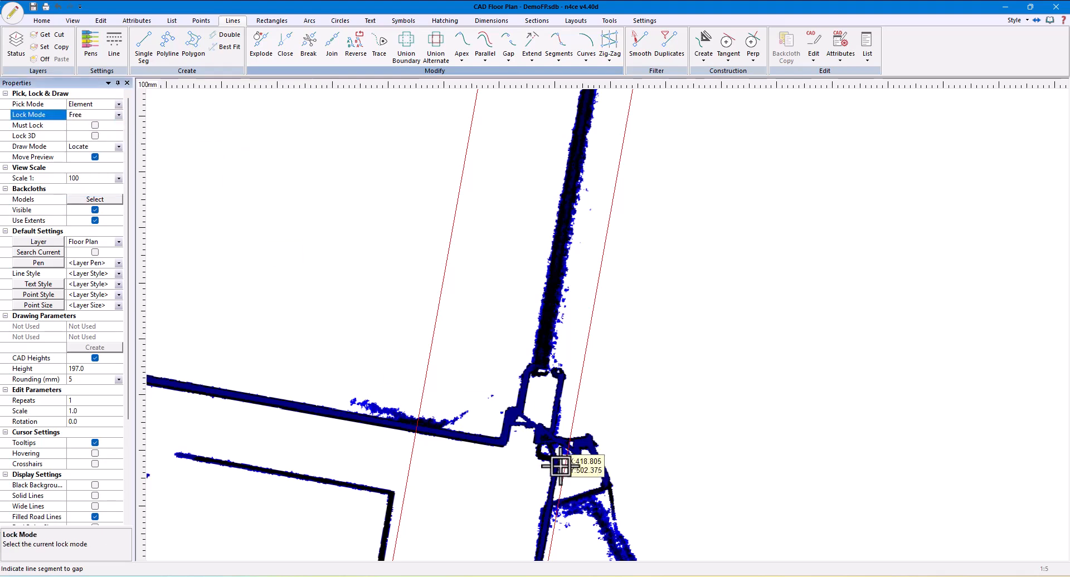
click(560, 466)
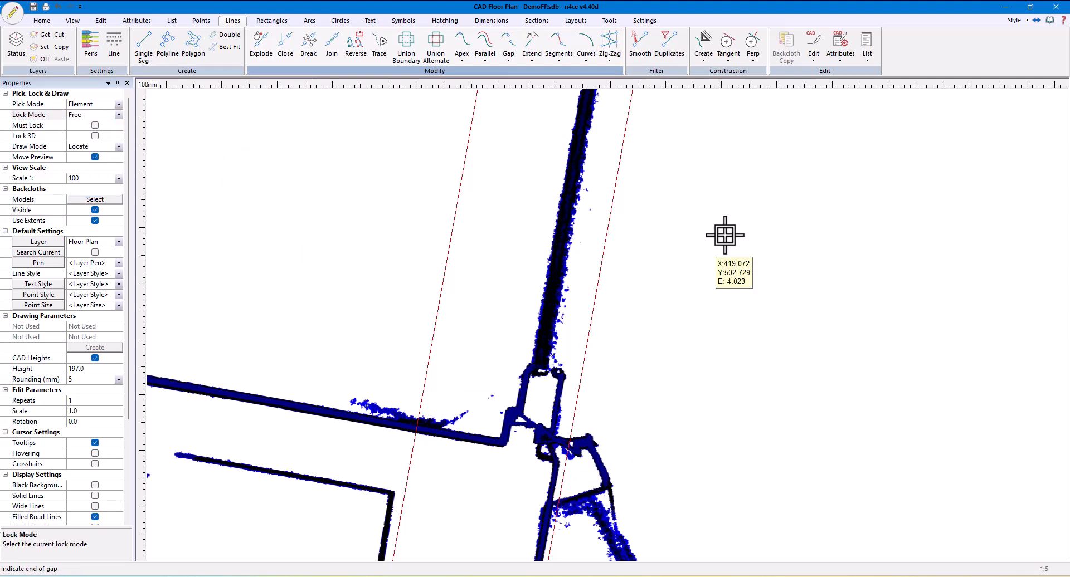
middle_drag(770, 167, 714, 461)
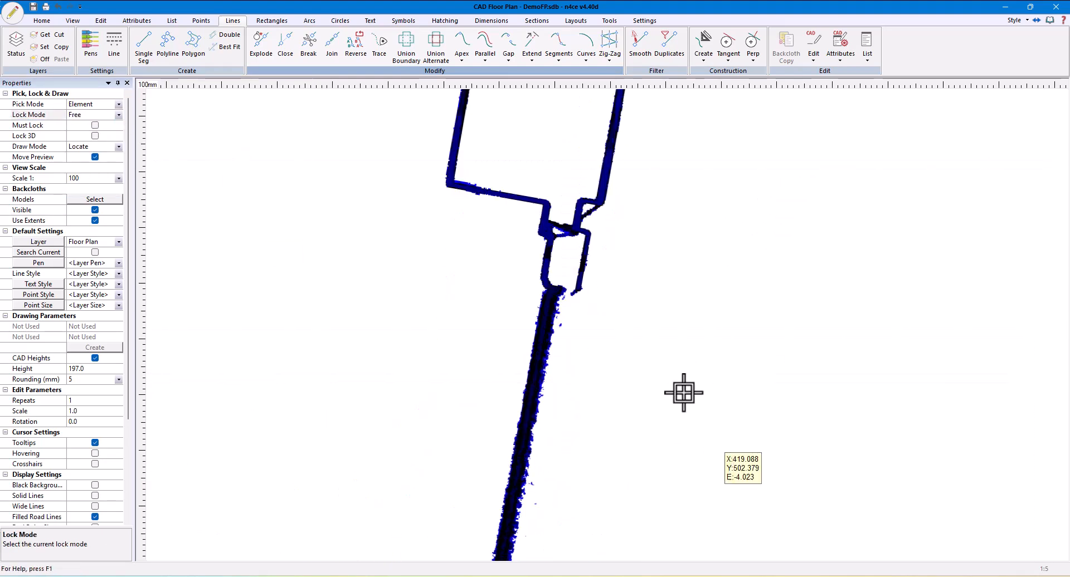
click(589, 196)
click(450, 315)
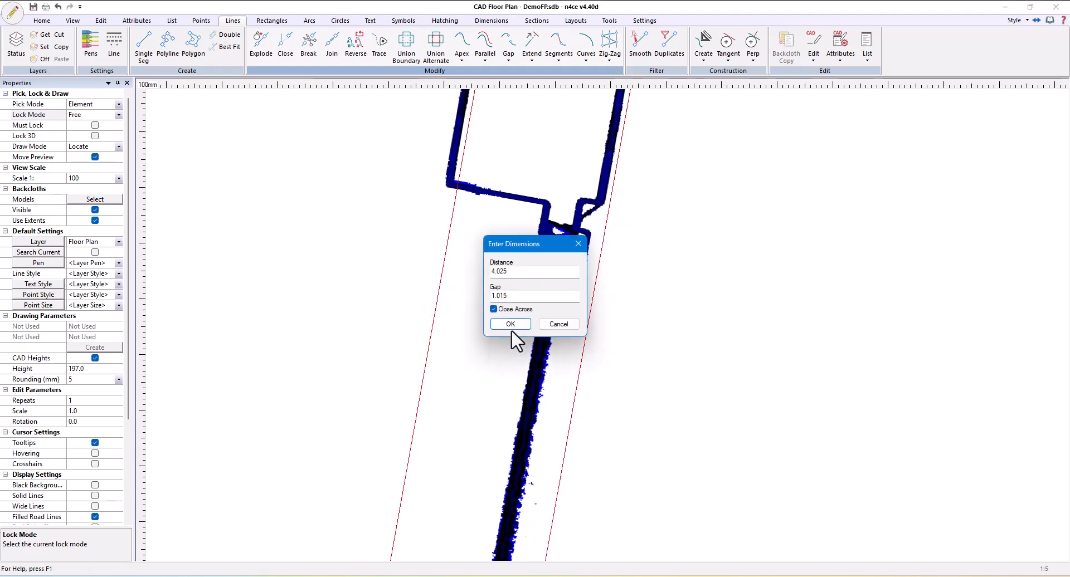
click(512, 324)
scroll(704, 389, down, 3)
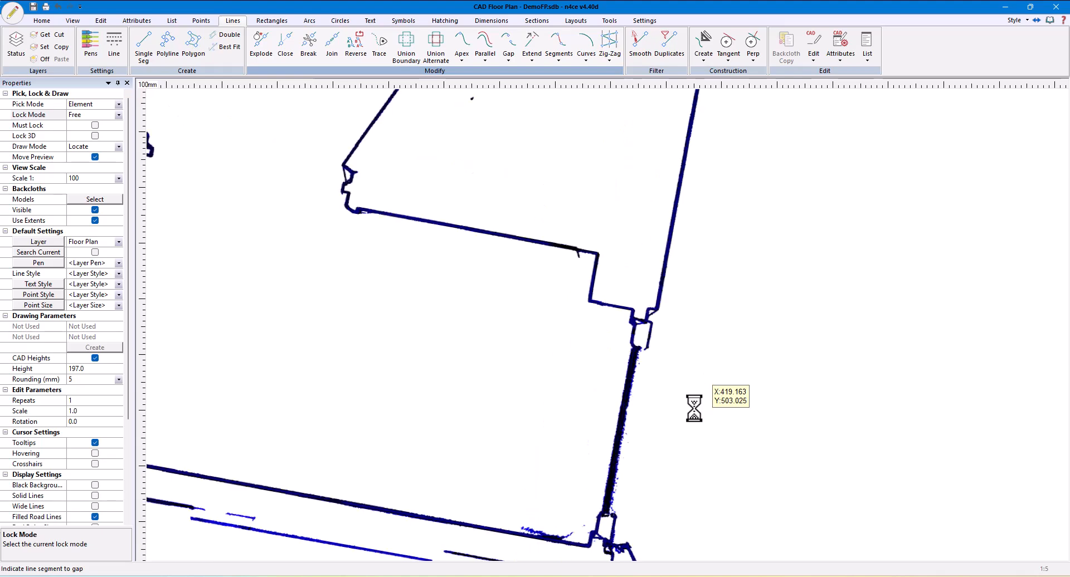
click(95, 210)
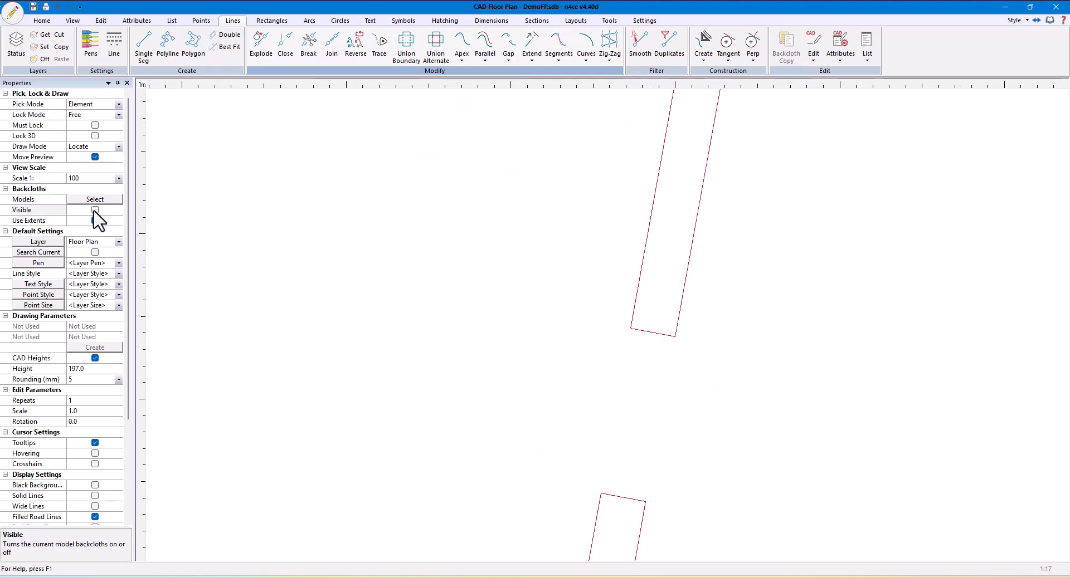
click(95, 210)
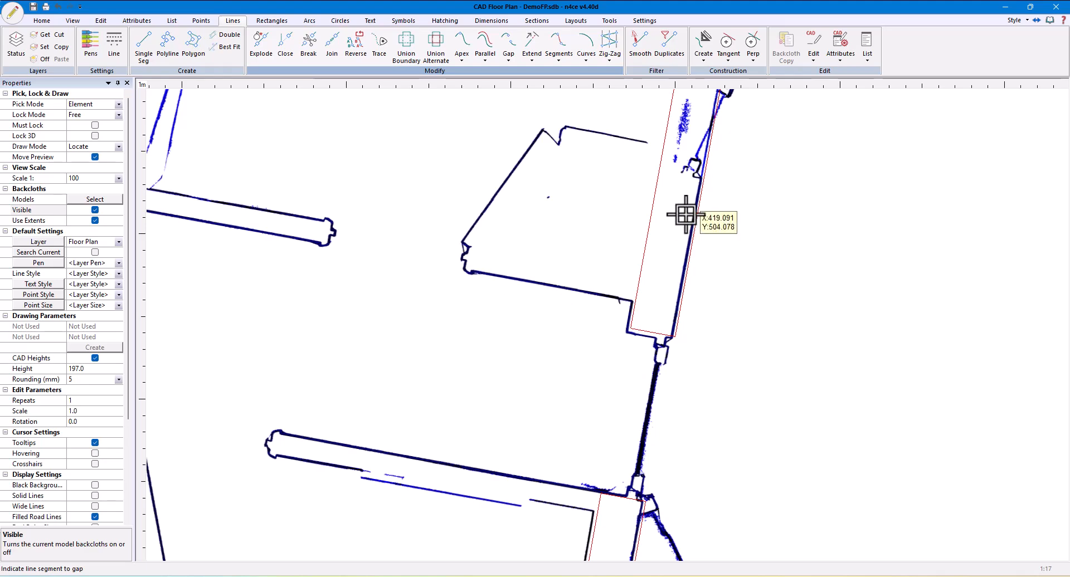
Gap the outer wall line along the next opening on the backcloth and project the gap onto the wall's inner line
middle_drag(687, 230, 670, 463)
scroll(671, 462, up, 1)
scroll(667, 383, down, 1)
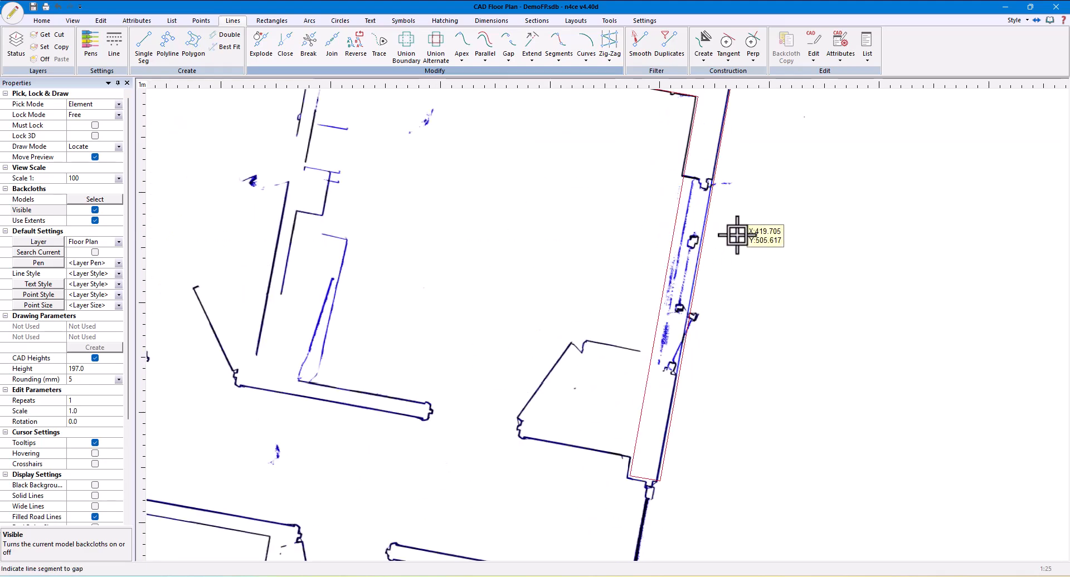
scroll(728, 222, up, 1)
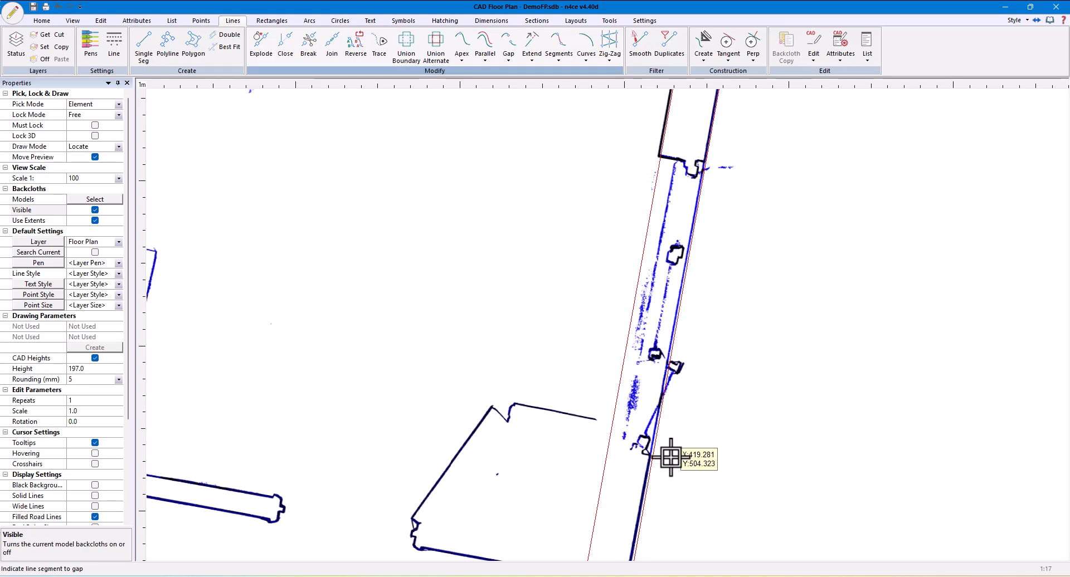
click(642, 452)
scroll(643, 451, up, 2)
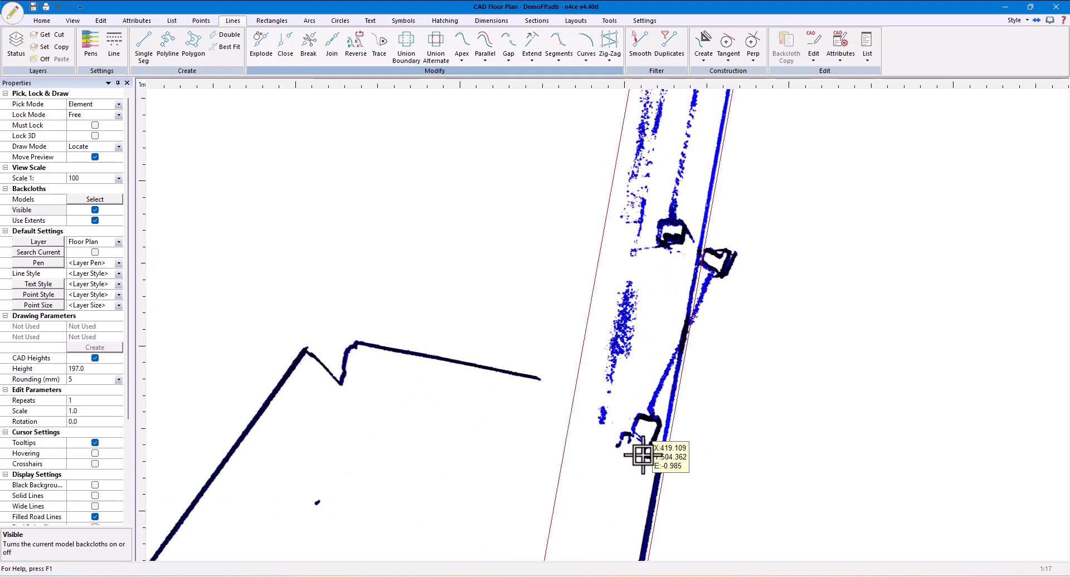
click(661, 455)
middle_drag(761, 167, 687, 423)
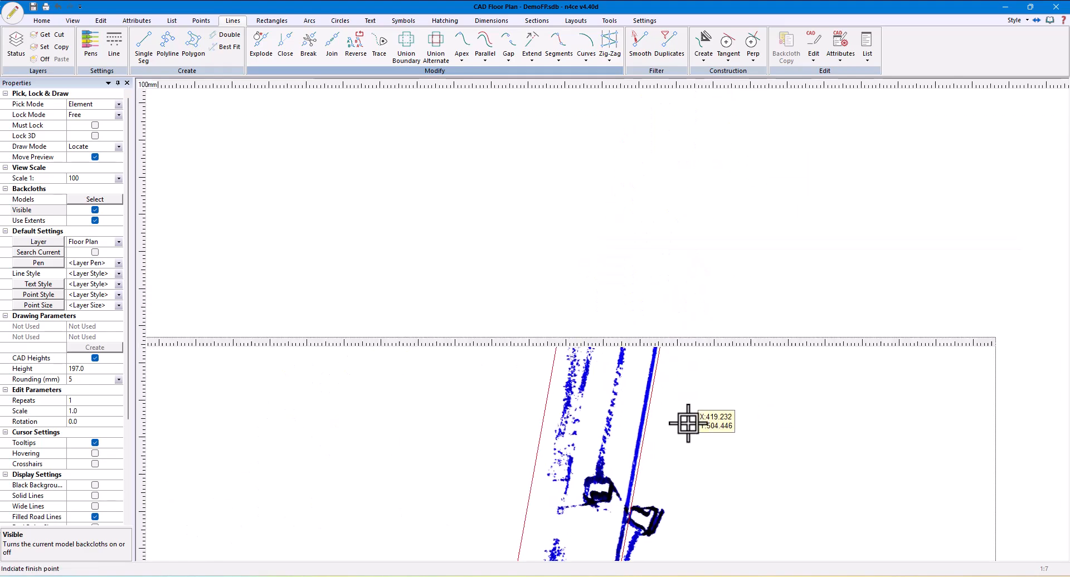
middle_drag(719, 187, 666, 451)
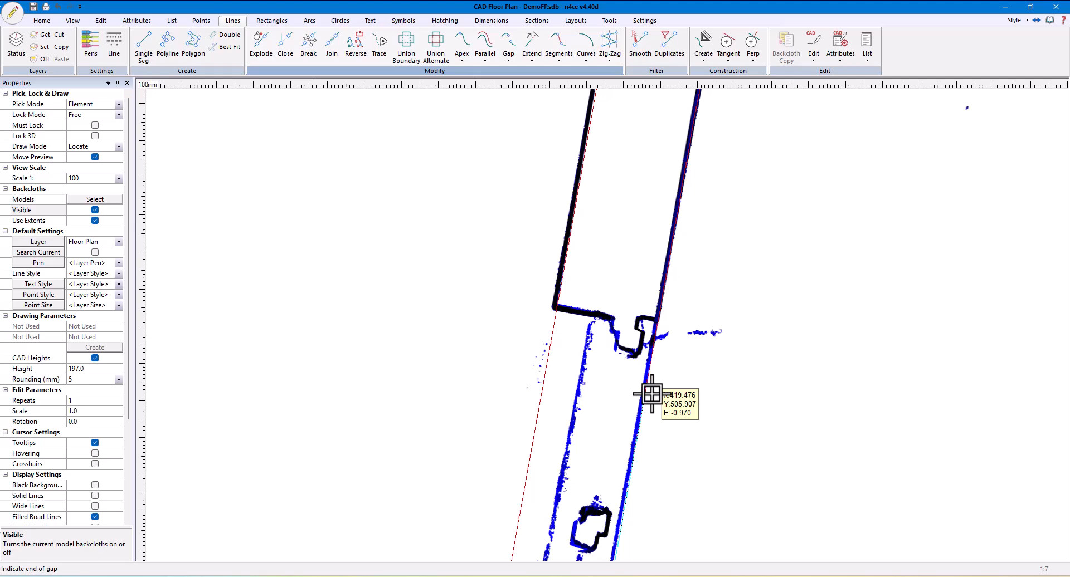
click(658, 318)
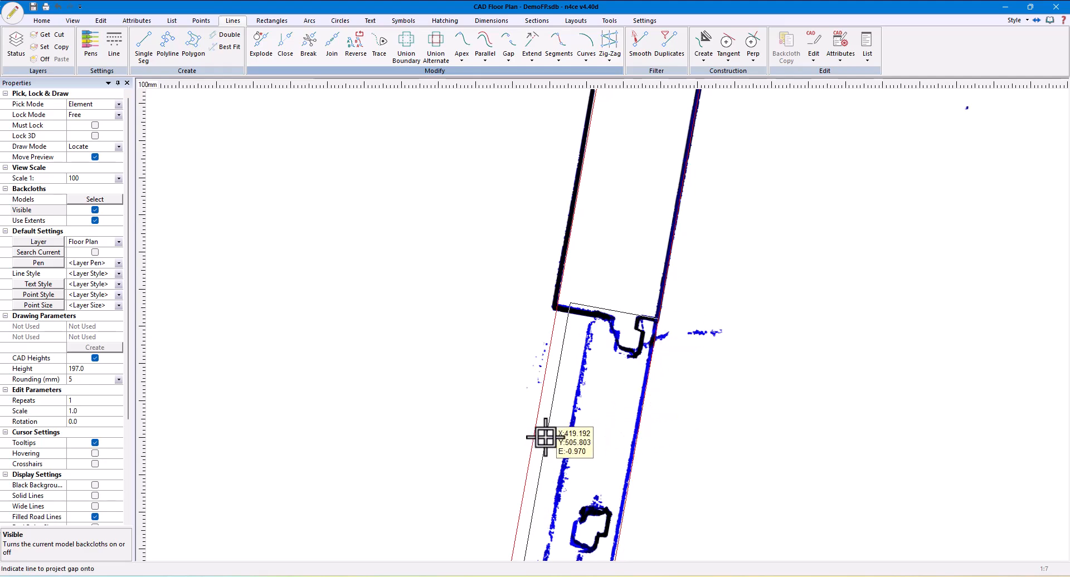
click(562, 443)
key(Return)
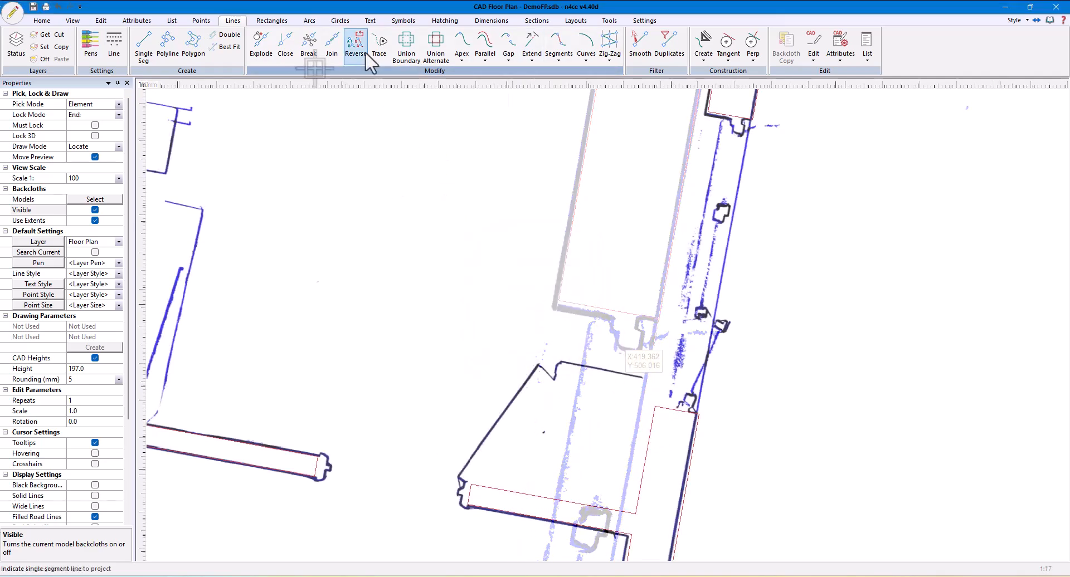
Select the Door Open In symbol from the on-disk symbol library
click(403, 20)
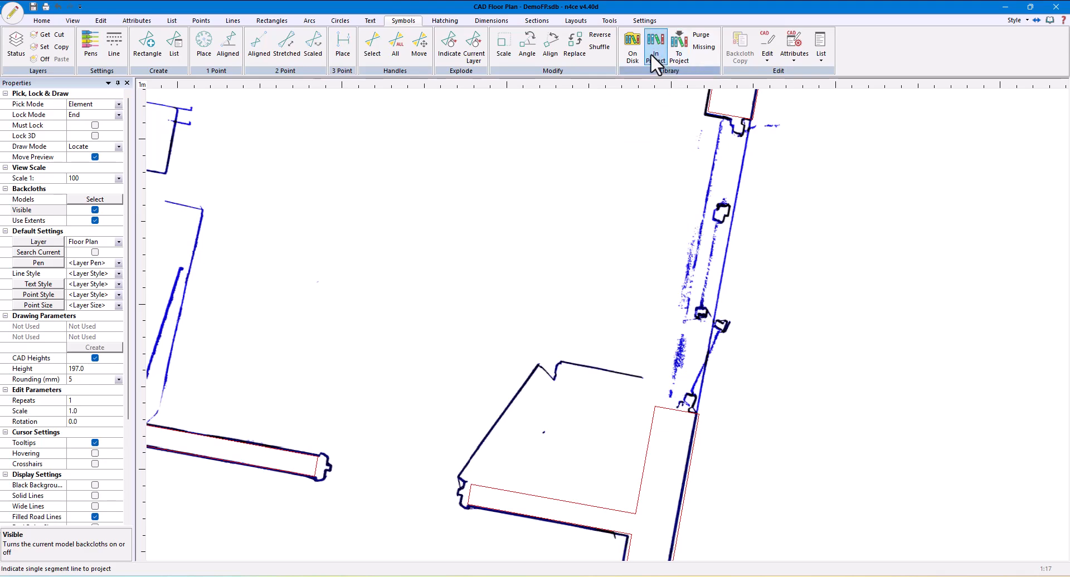
click(634, 54)
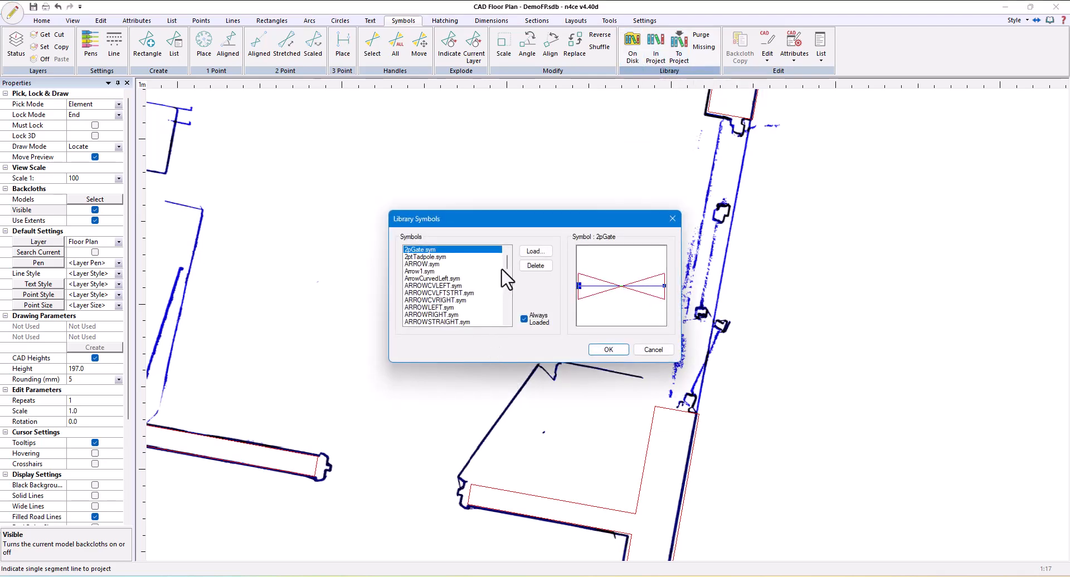
scroll(501, 270, down, 3)
scroll(511, 285, down, 2)
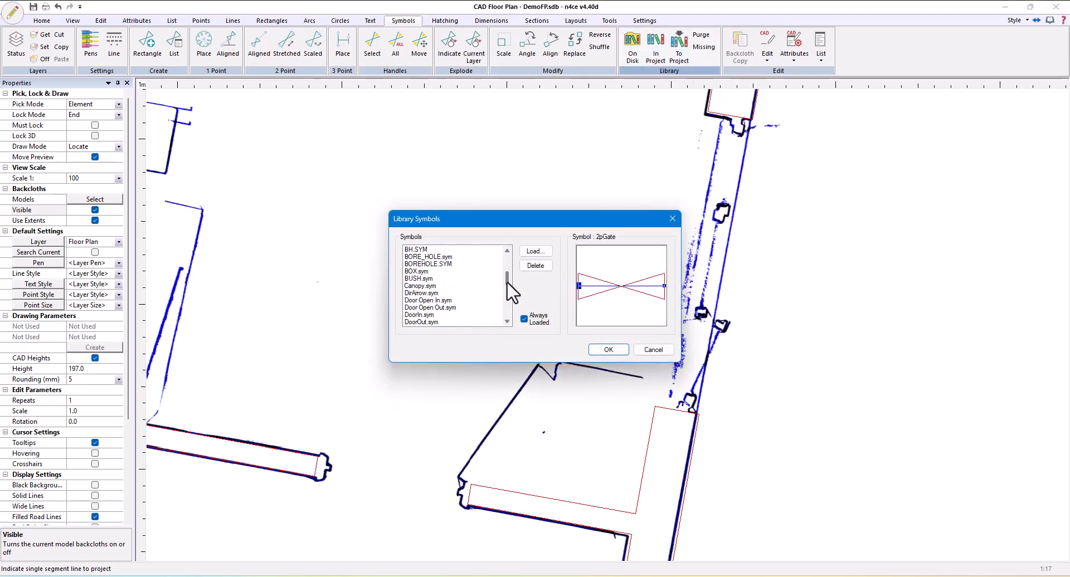
click(435, 295)
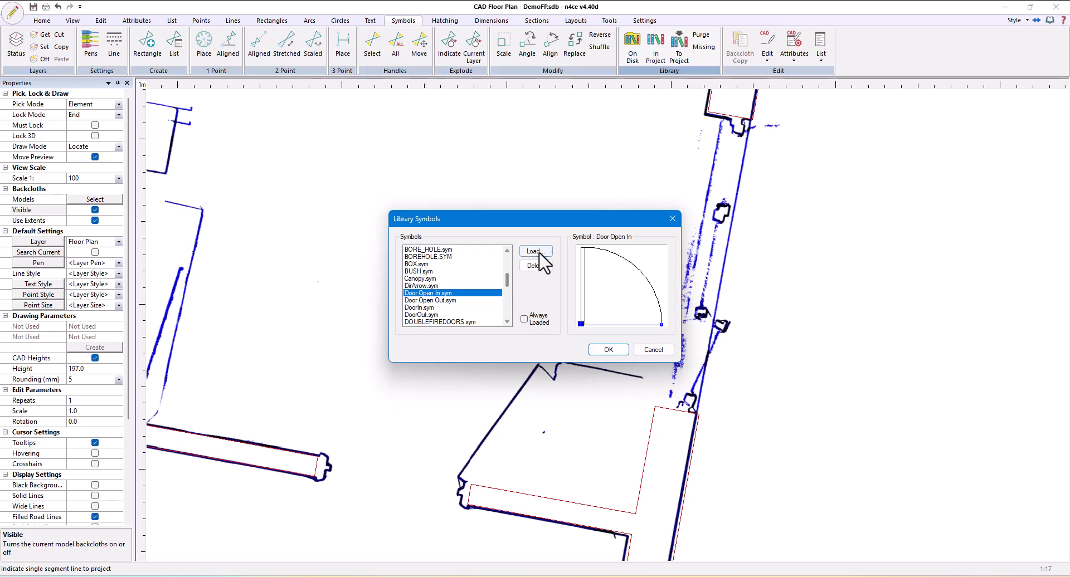
Load the Door Open Out and DOUBLEWINDOW symbols from the on-disk symbol library
click(439, 301)
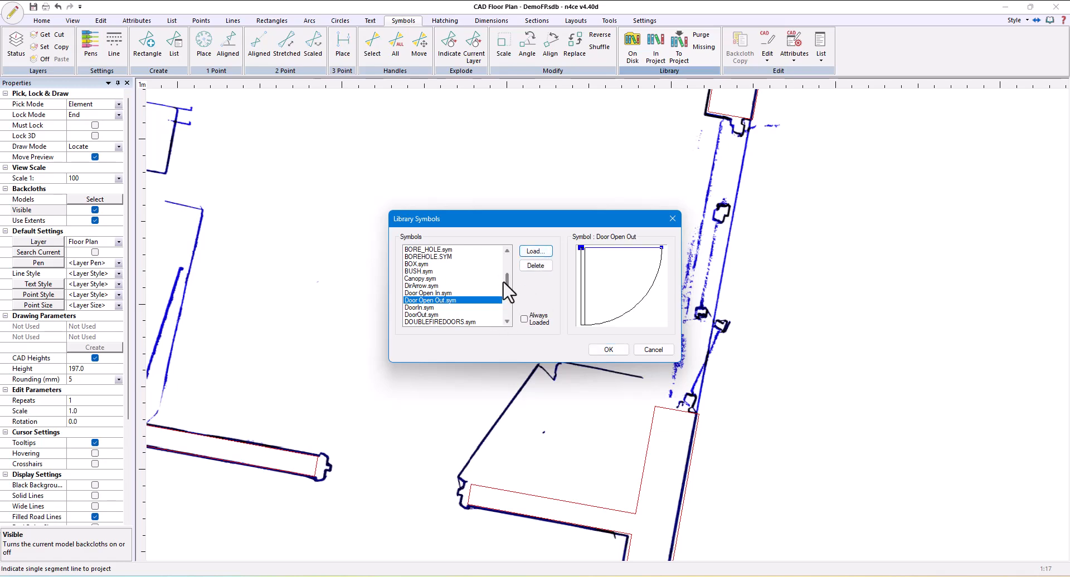
drag(505, 282, 506, 291)
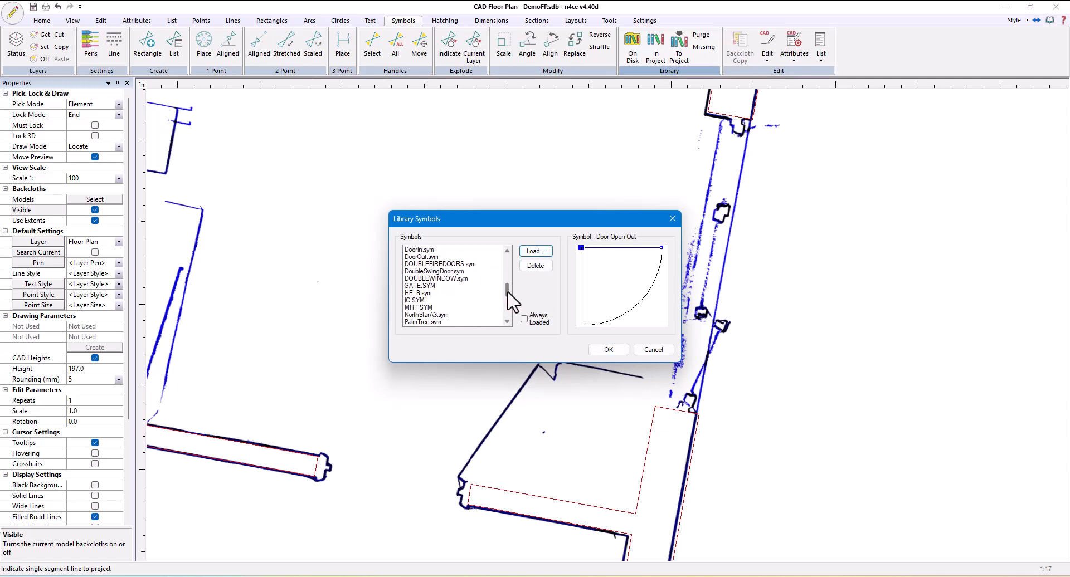
click(453, 278)
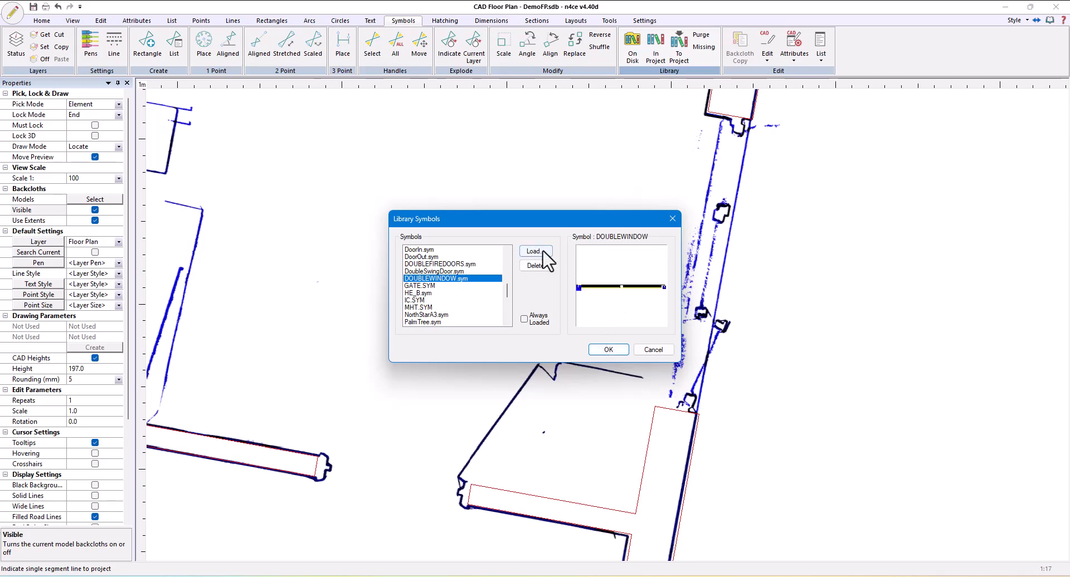
click(602, 350)
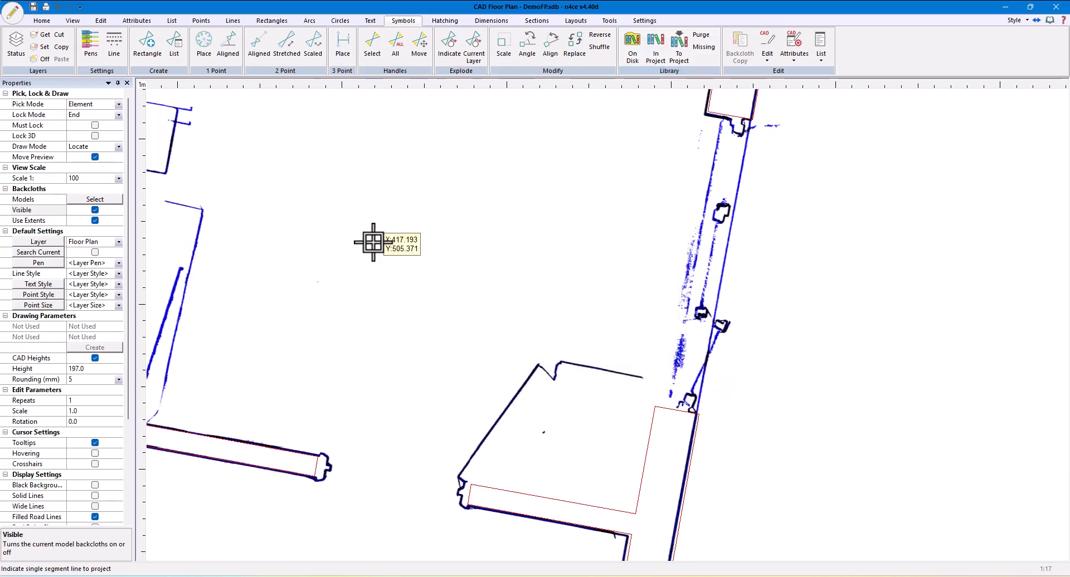
Place Door Open Out as a two-point scaled symbol across the doorway, with its origin at the wall end beside the slanted backcloth line
click(312, 50)
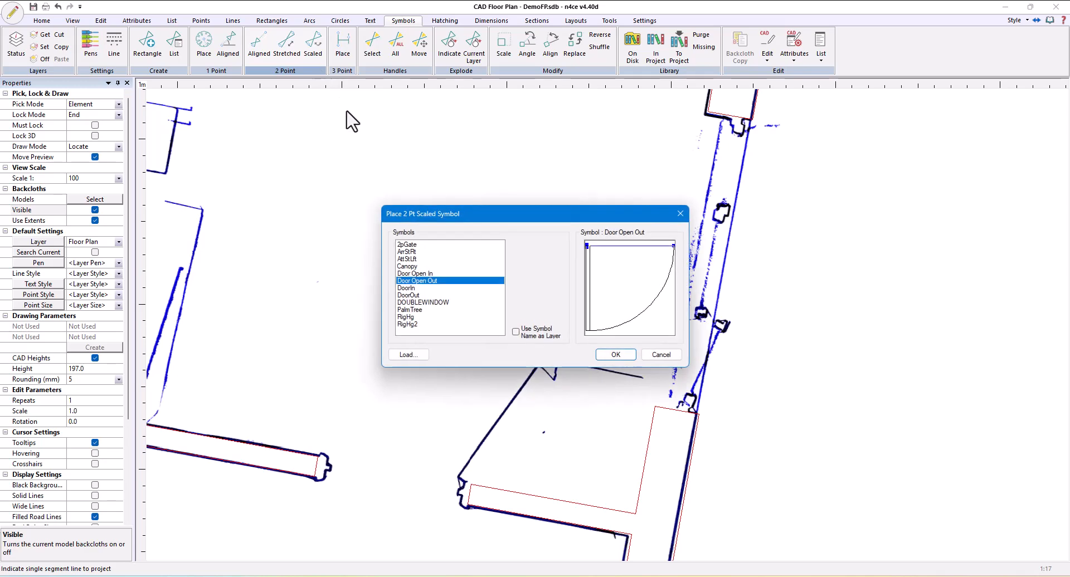
drag(538, 218, 462, 151)
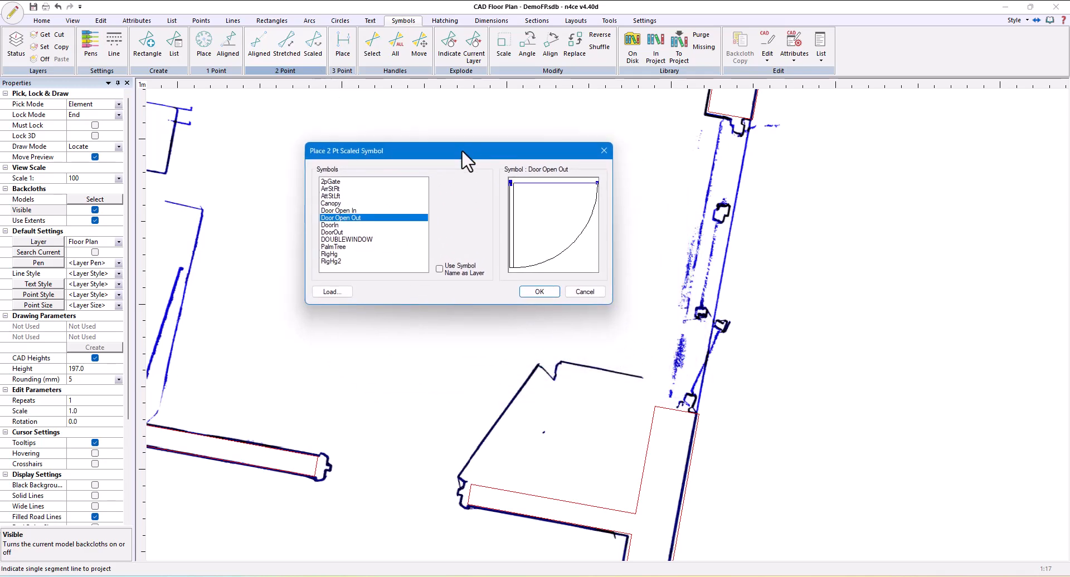
click(541, 291)
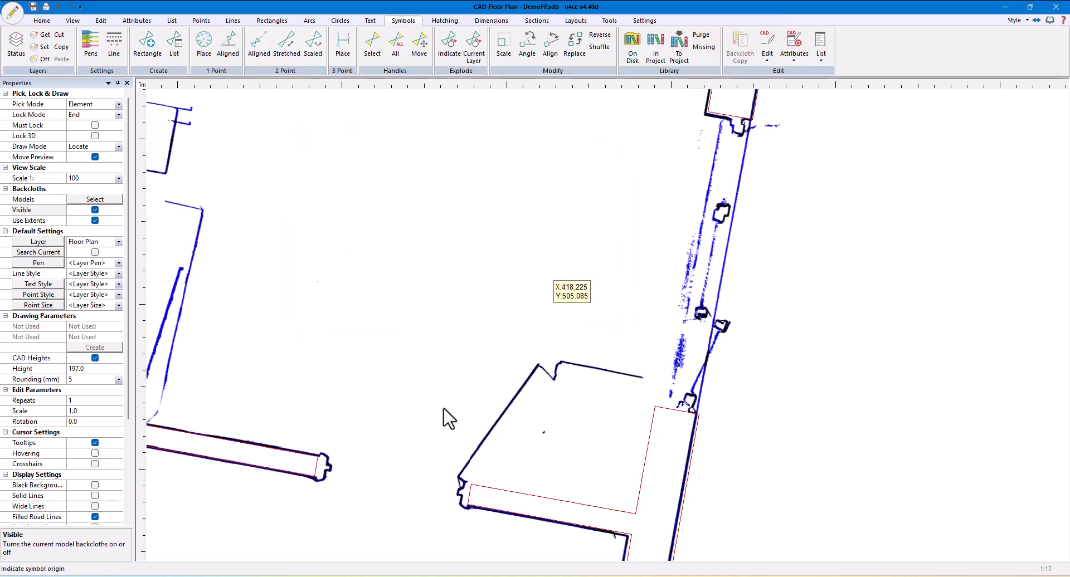
click(470, 485)
click(319, 456)
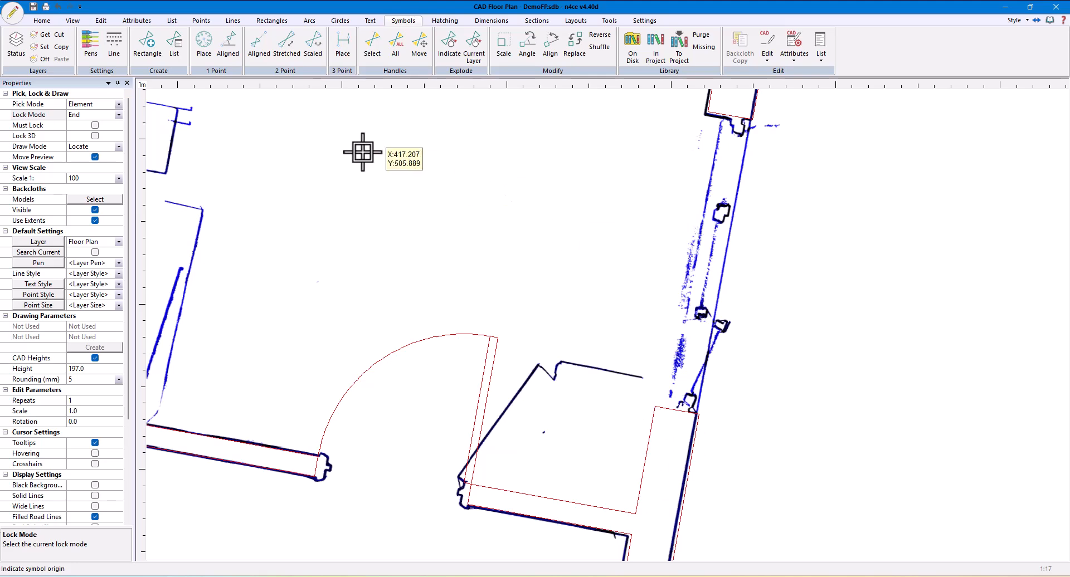
Place DOUBLEWINDOW as a two-point scaled symbol along the outer wall opening, from its lower outer corner to its upper outer corner
click(312, 45)
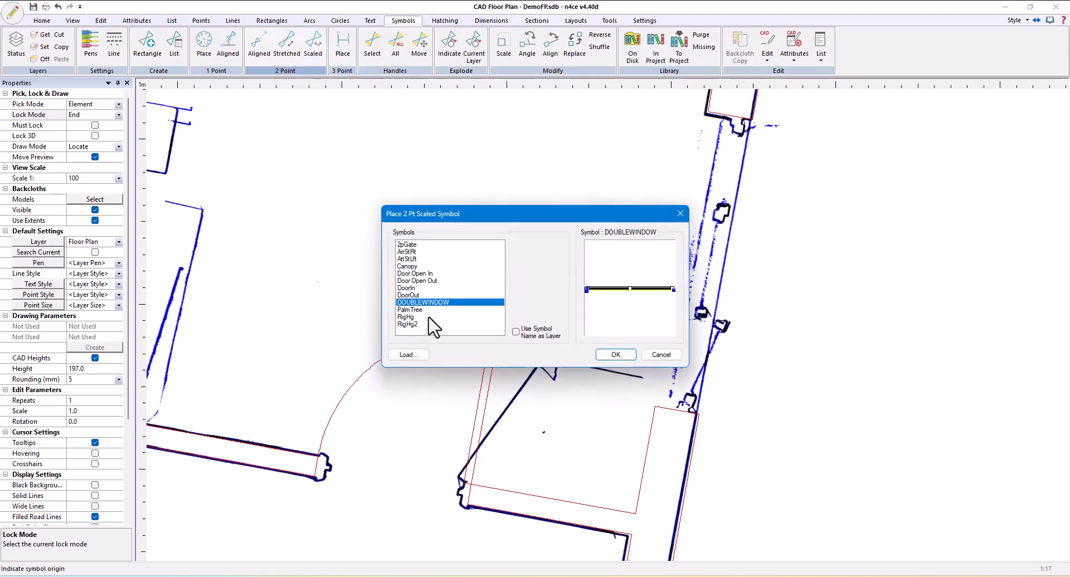
click(615, 355)
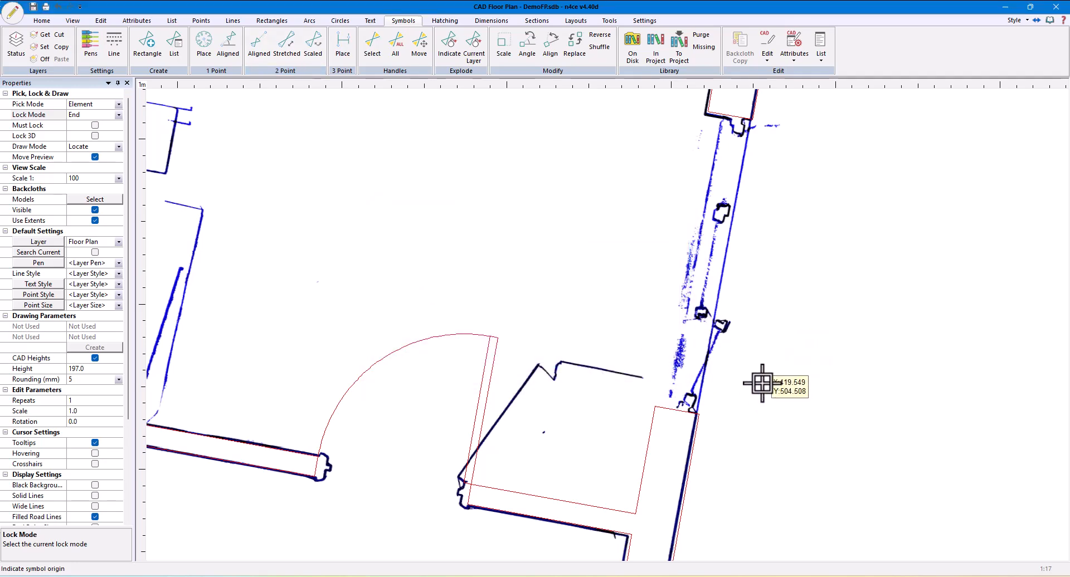
click(695, 417)
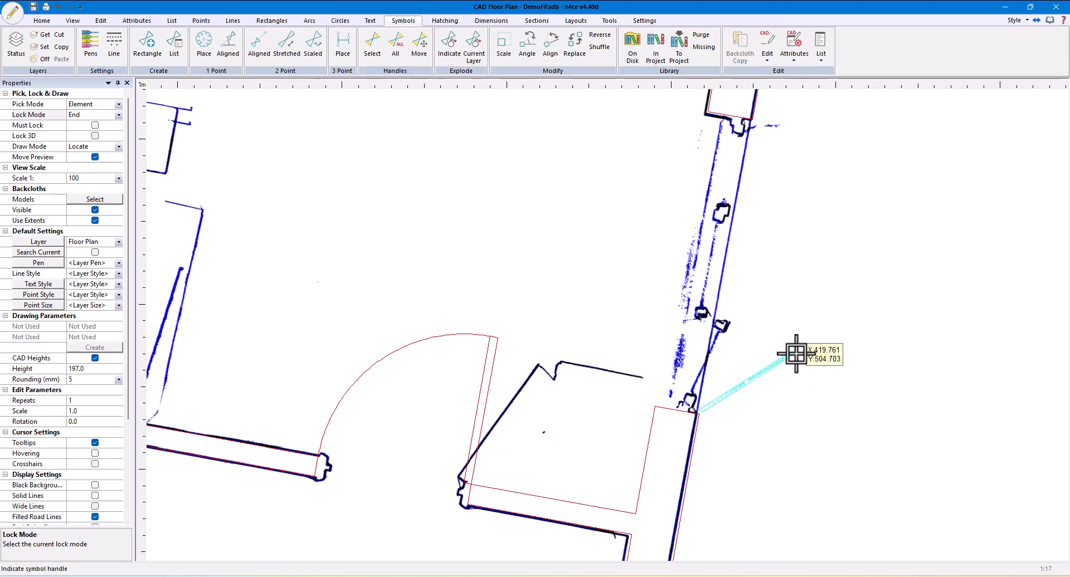
scroll(719, 276, up, 5)
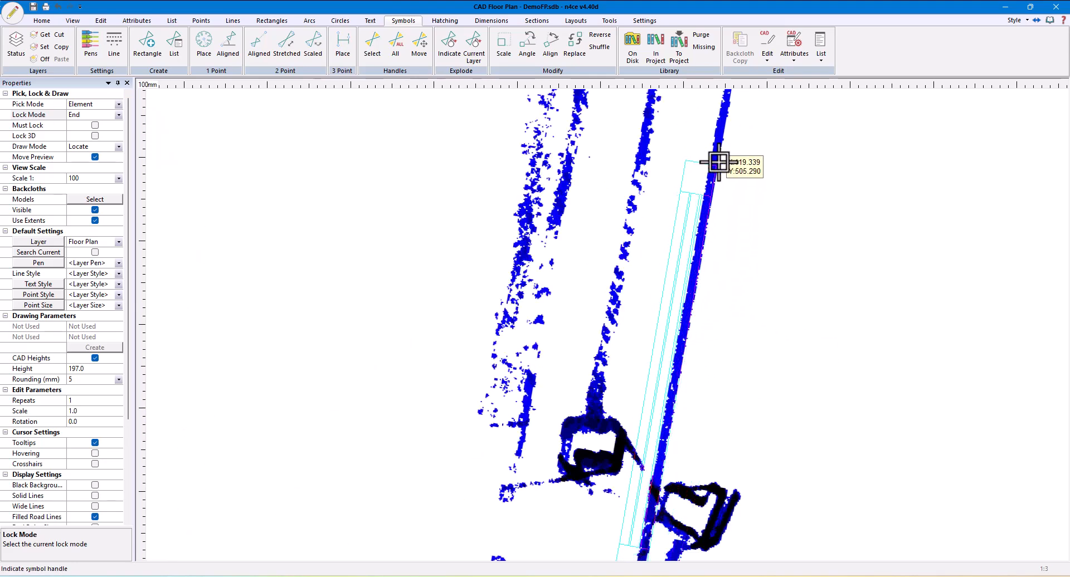
scroll(721, 153, down, 5)
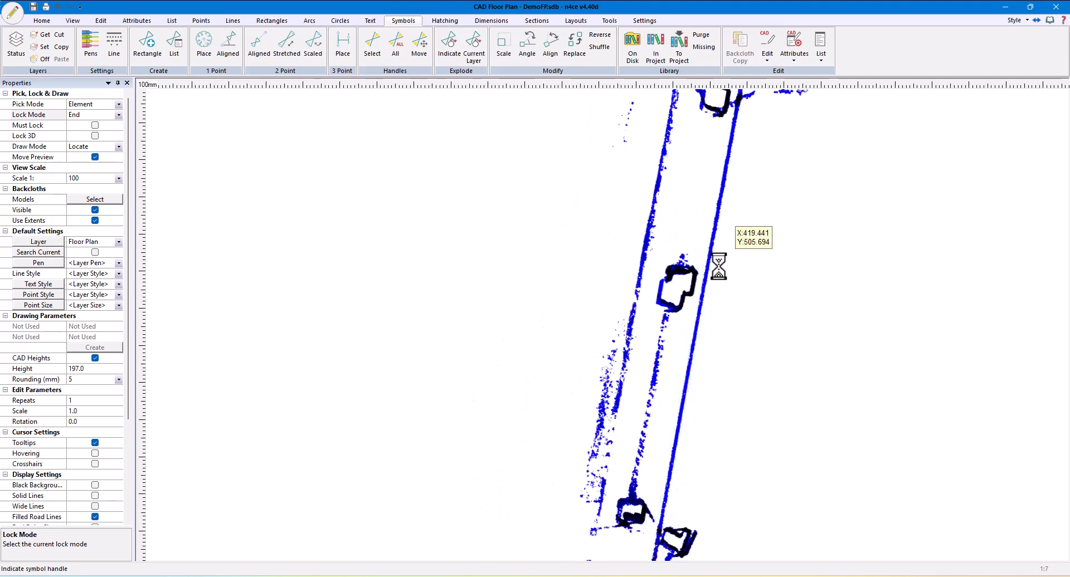
scroll(733, 180, up, 2)
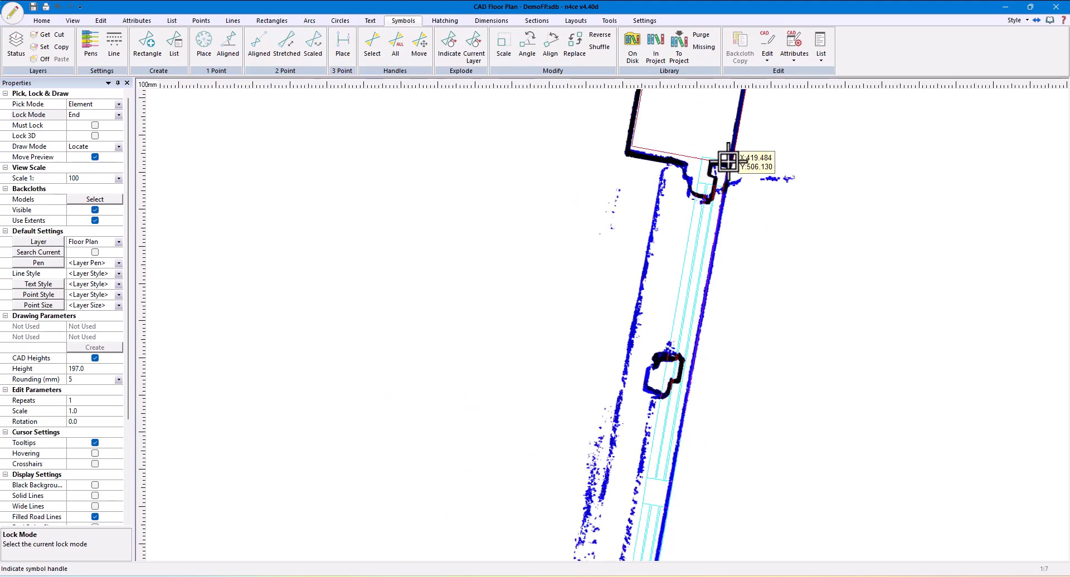
click(726, 164)
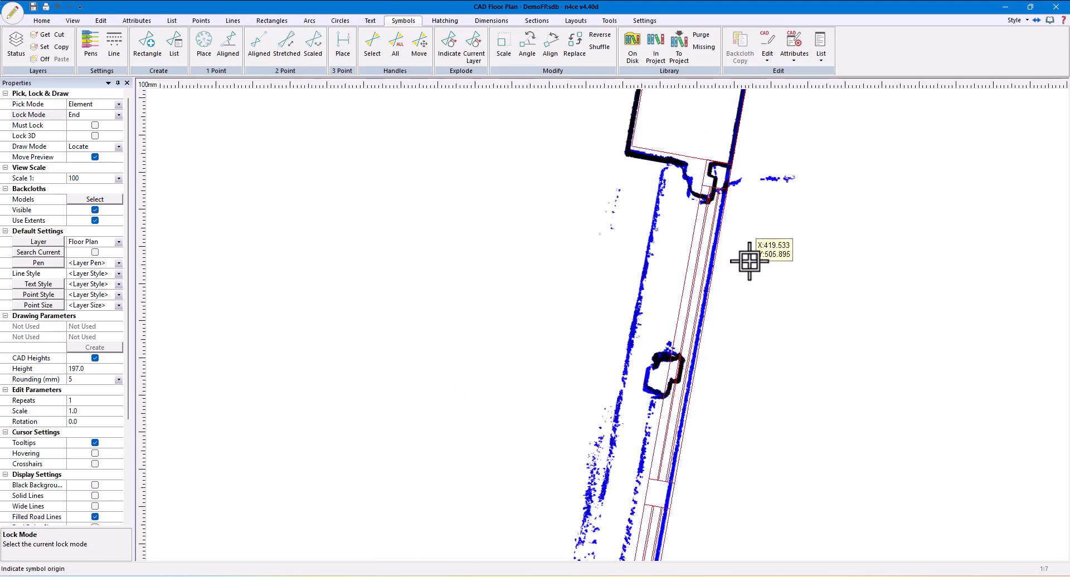
Remove the double window symbol just placed in the outer wall opening
scroll(779, 483, down, 3)
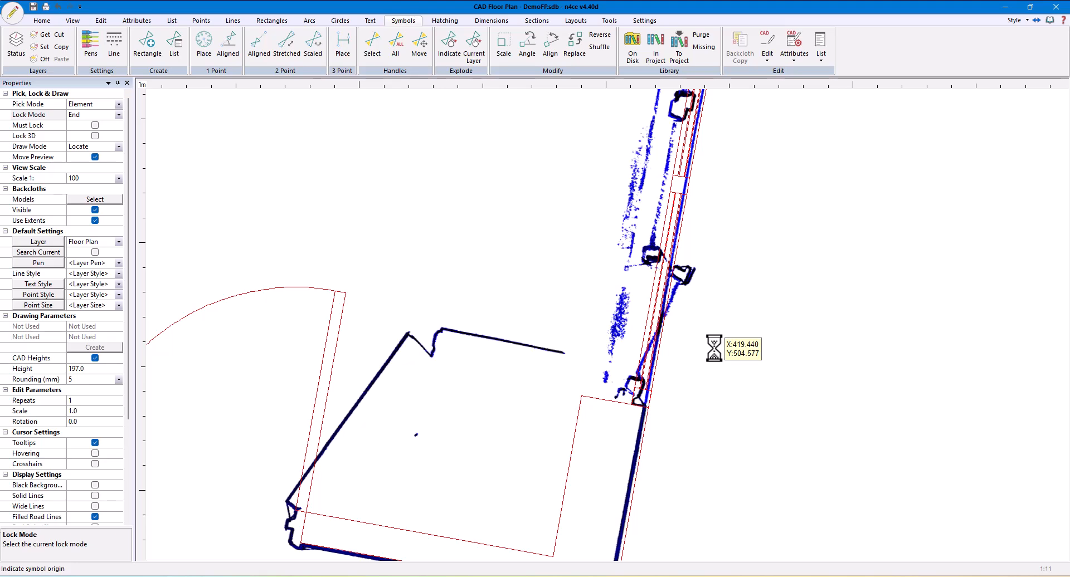
scroll(714, 348, down, 3)
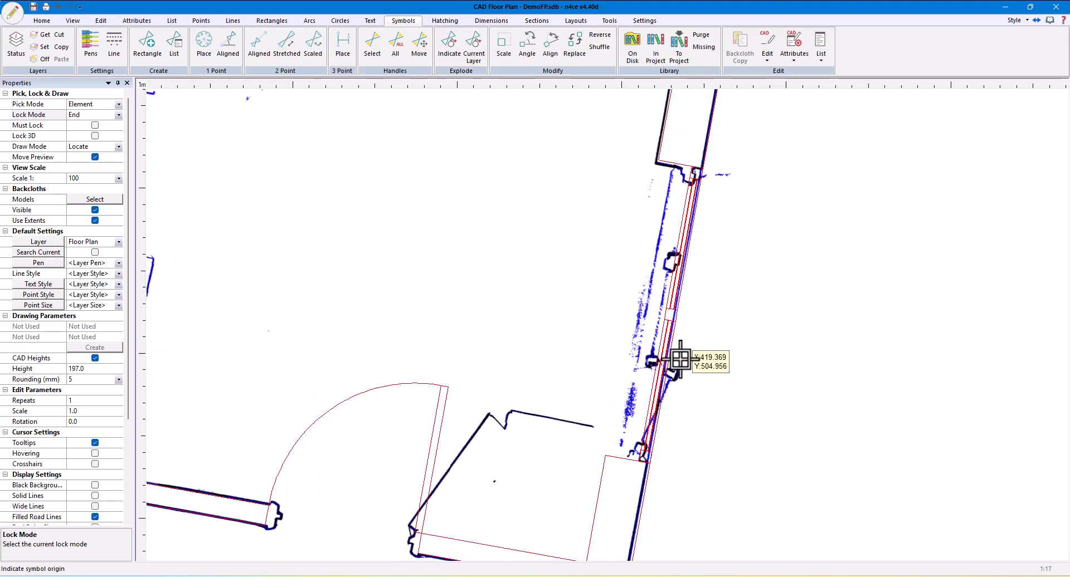
click(695, 369)
Place DOUBLEWINDOW as a one-point symbol at scale 4 and angle 0.0 in the empty area outside the building
middle_drag(795, 370, 396, 345)
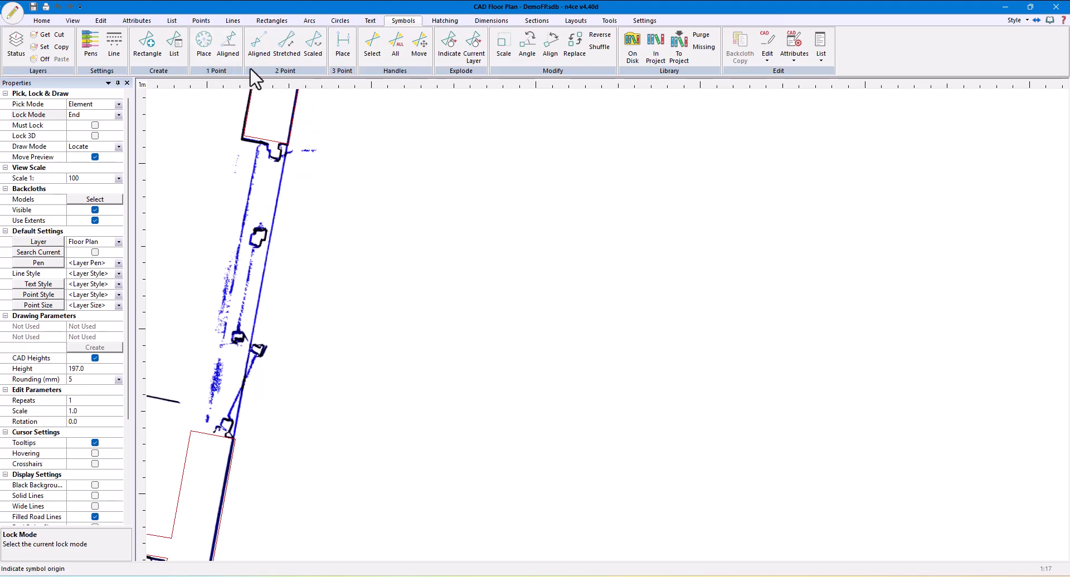
click(210, 53)
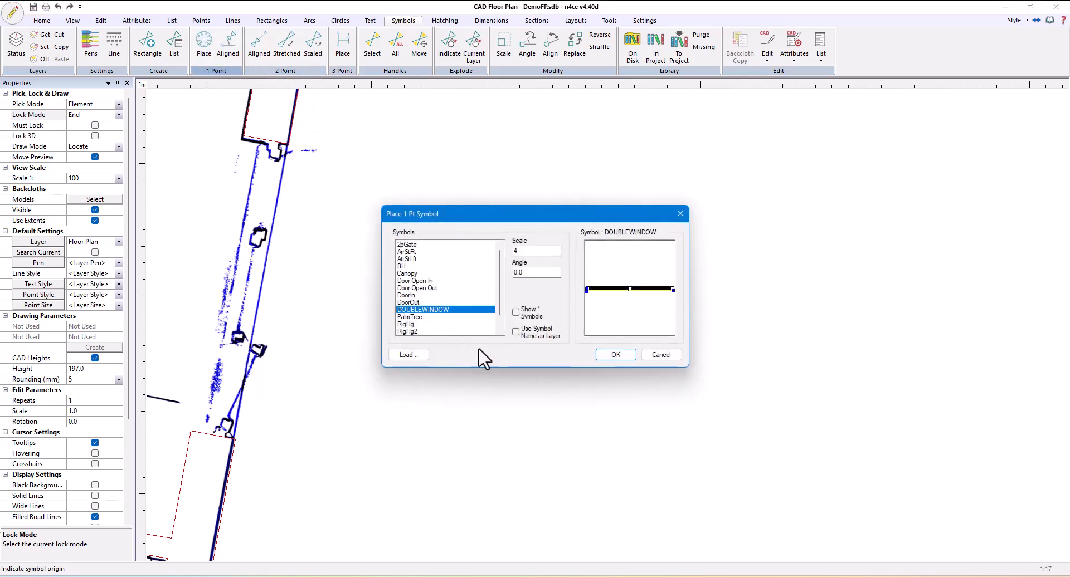
click(615, 355)
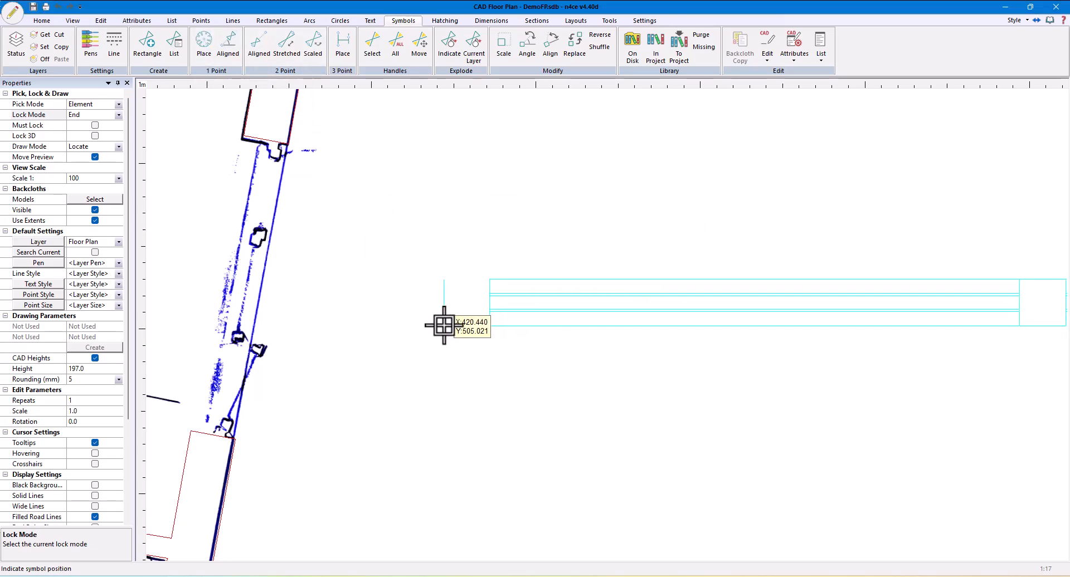
scroll(454, 327, down, 2)
middle_drag(456, 168, 392, 301)
click(314, 193)
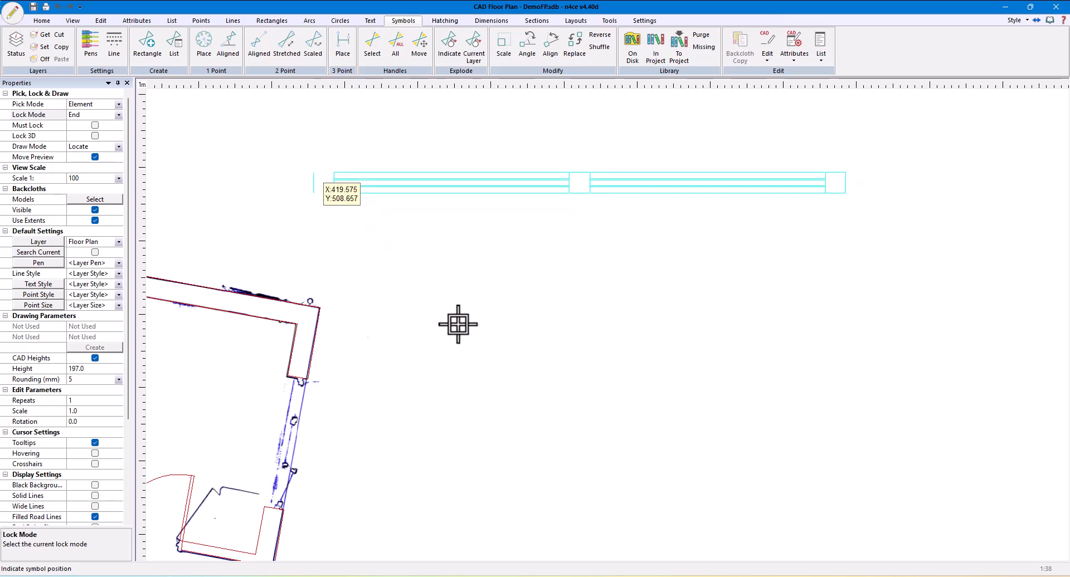
Explode the double window symbol placed outside the building
click(449, 49)
click(359, 173)
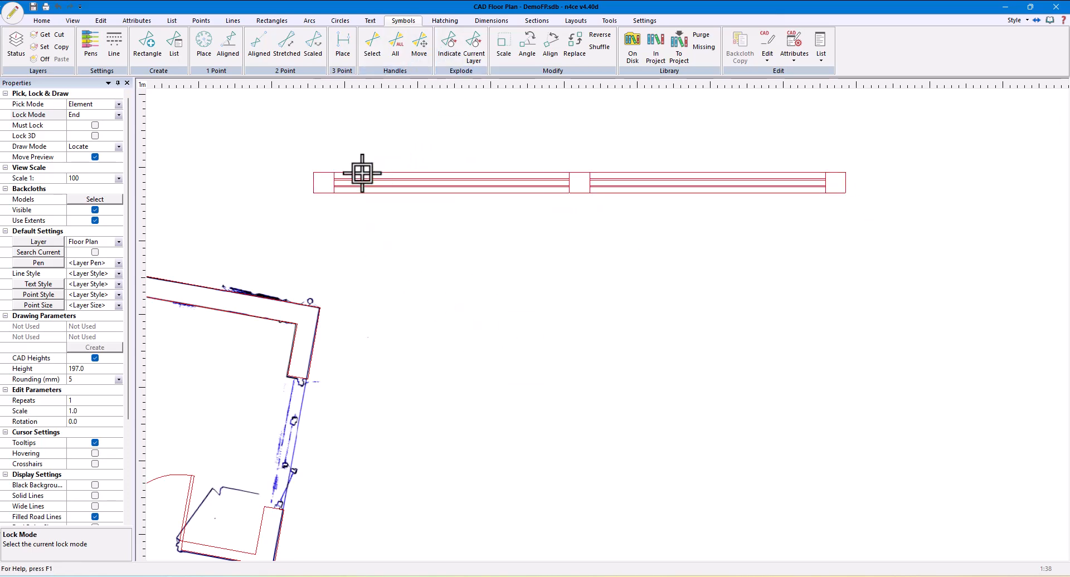
click(562, 317)
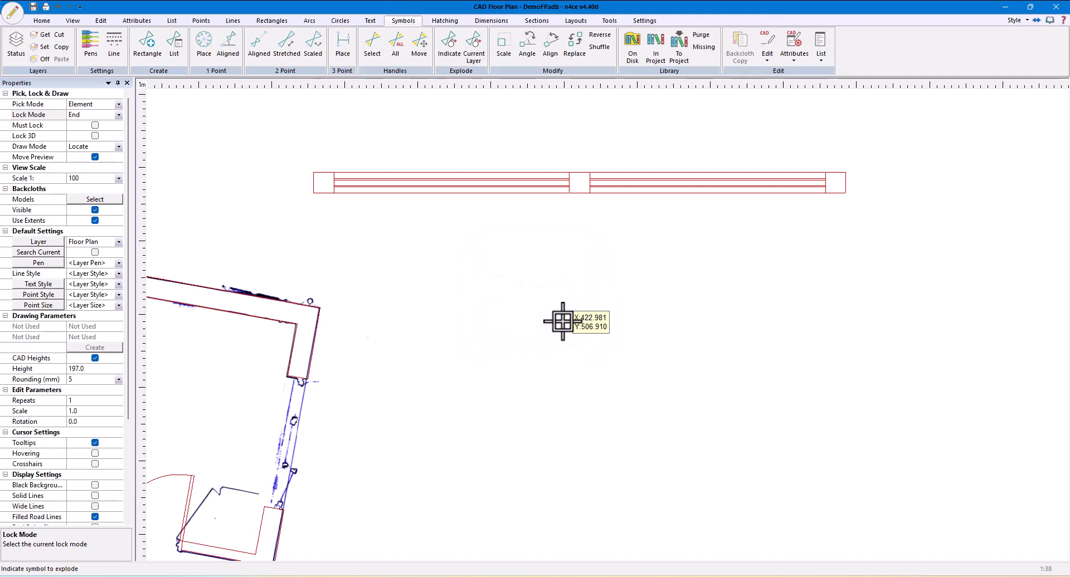
Define a new symbol from a rectangle around the exploded window, with its origin at the lower-left corner and handles at the lower-right and upper-left corners
click(146, 53)
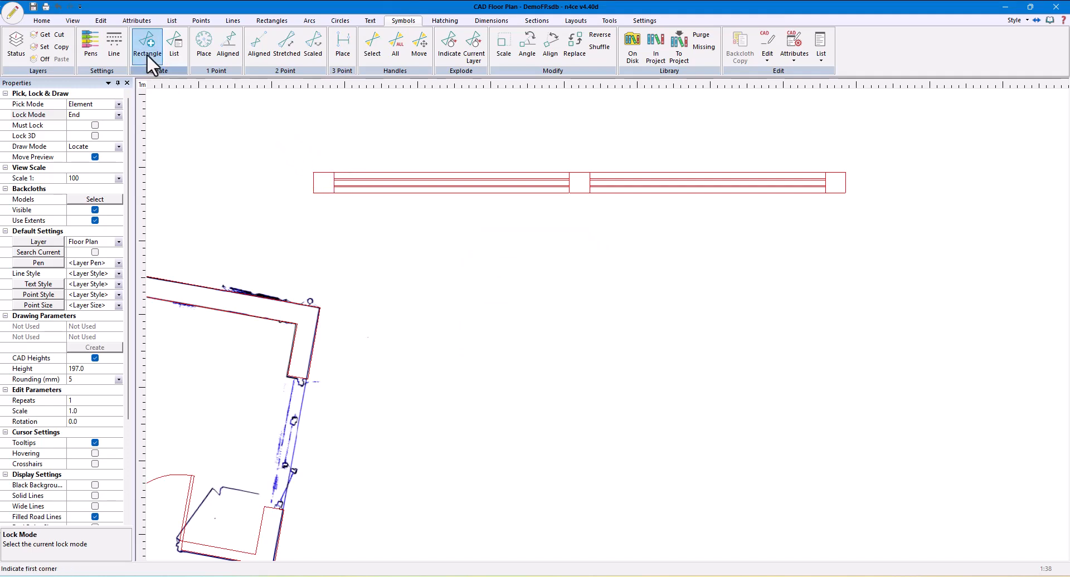
click(273, 137)
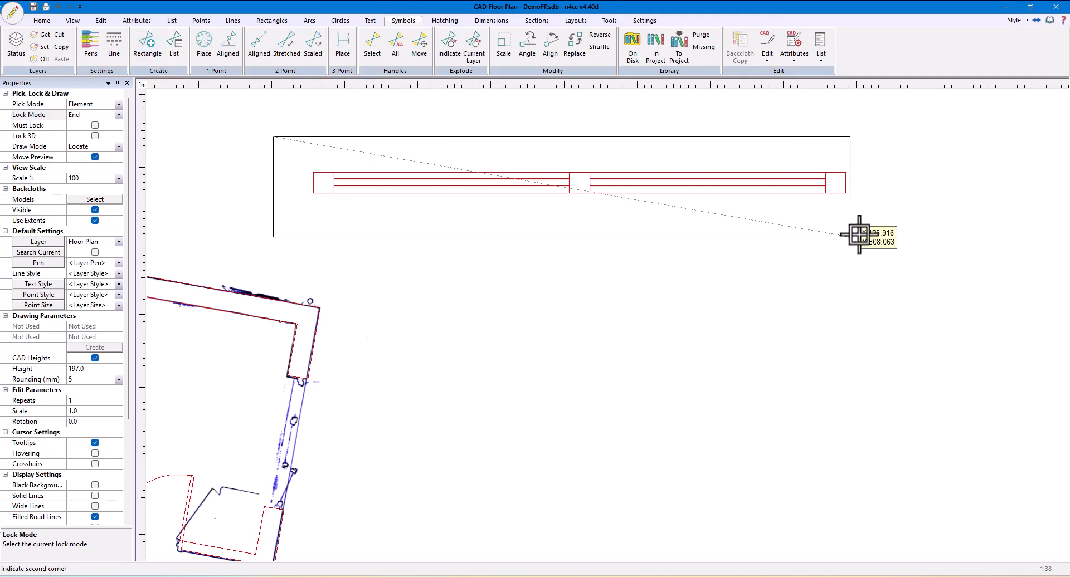
click(871, 222)
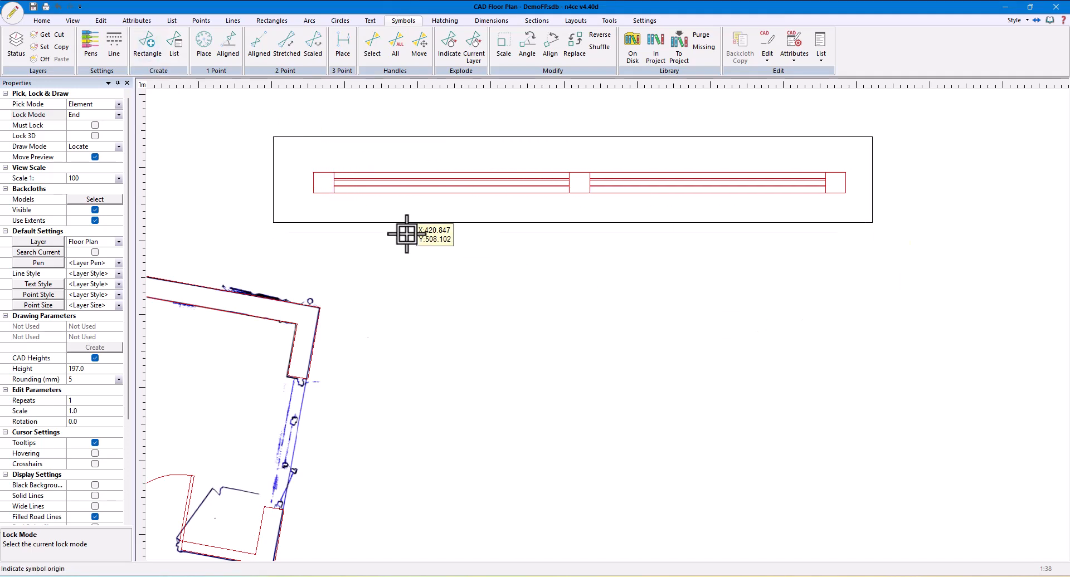
click(78, 114)
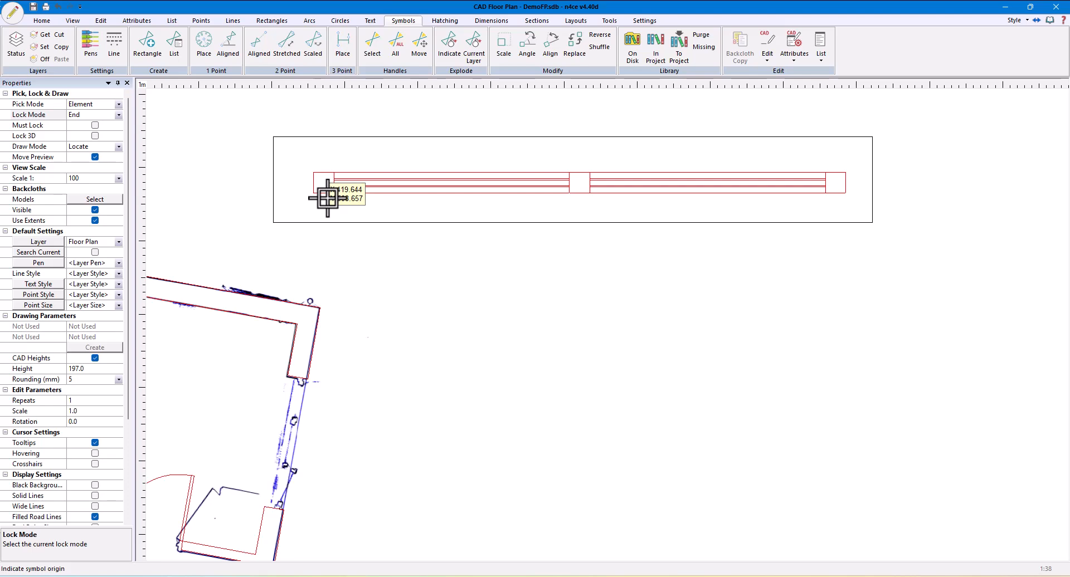
click(327, 197)
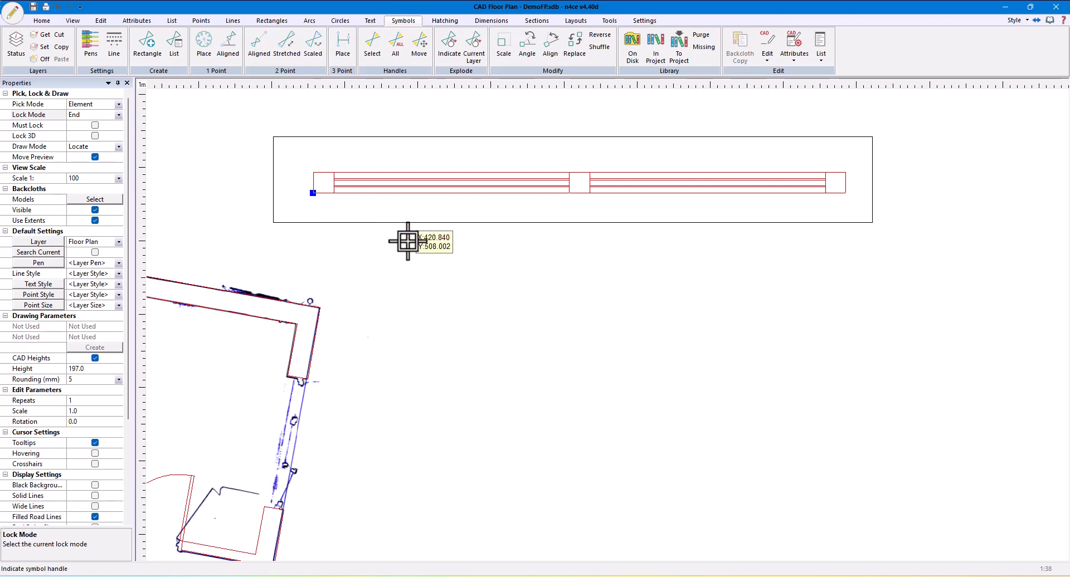
click(845, 193)
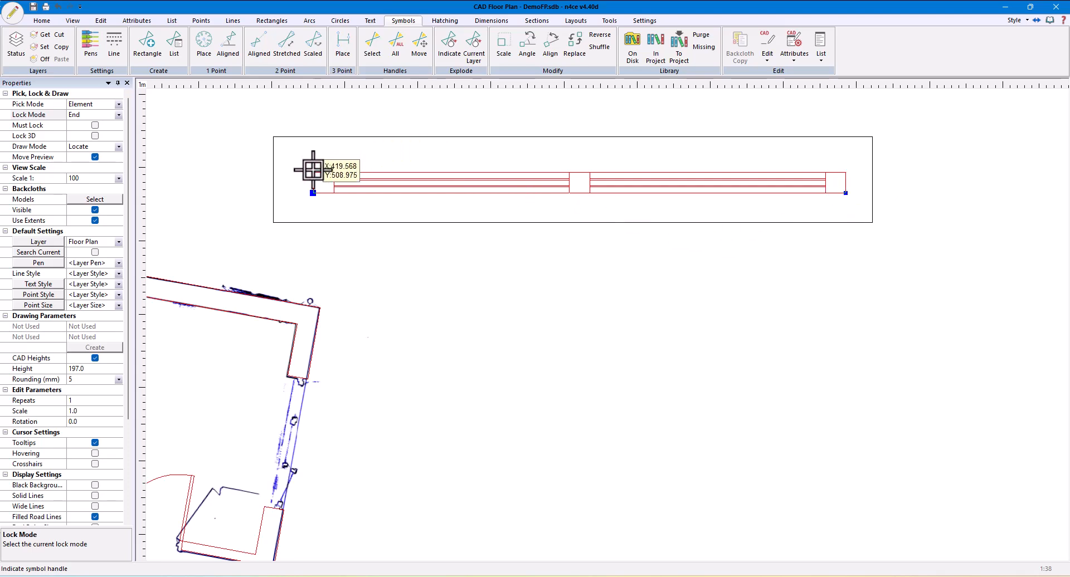
click(559, 336)
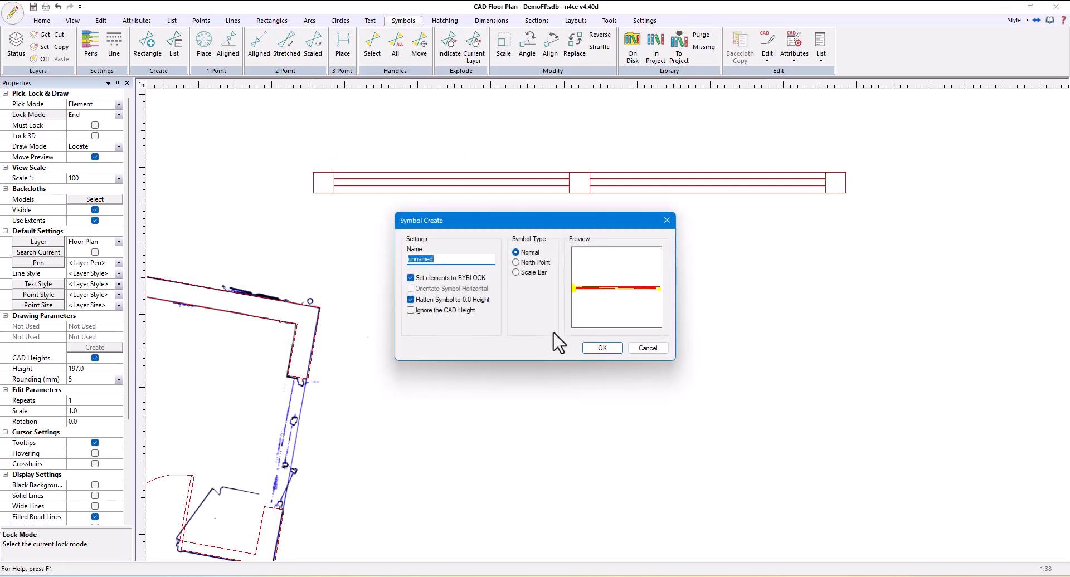
Name the new symbol 3ptDoubleWindow and create it as a Normal symbol
text(3ptDoubleWindow)
click(603, 349)
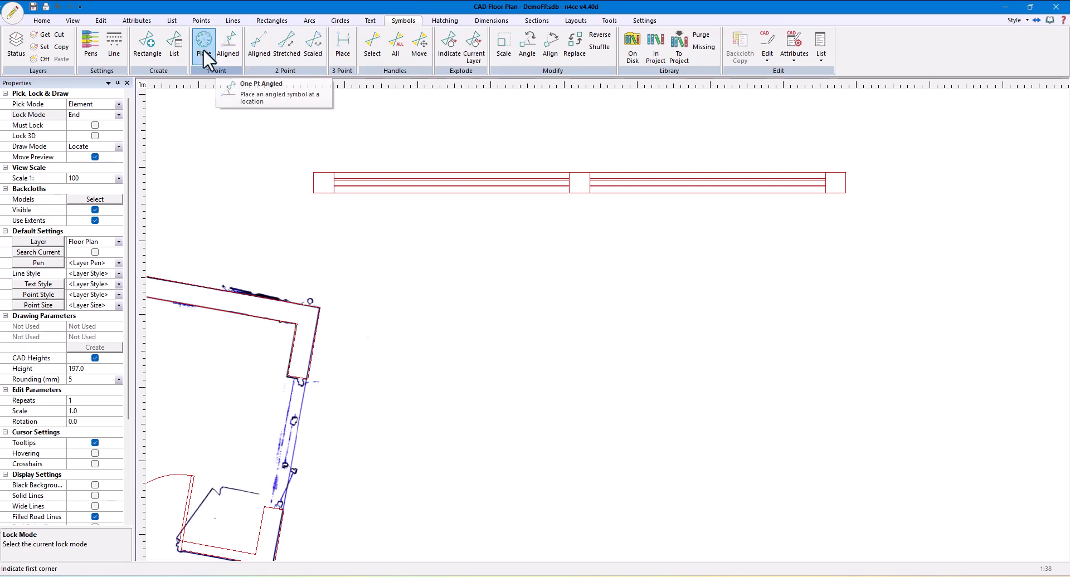
Delete the window drawing outside the building that served as the source for the new symbol
click(105, 23)
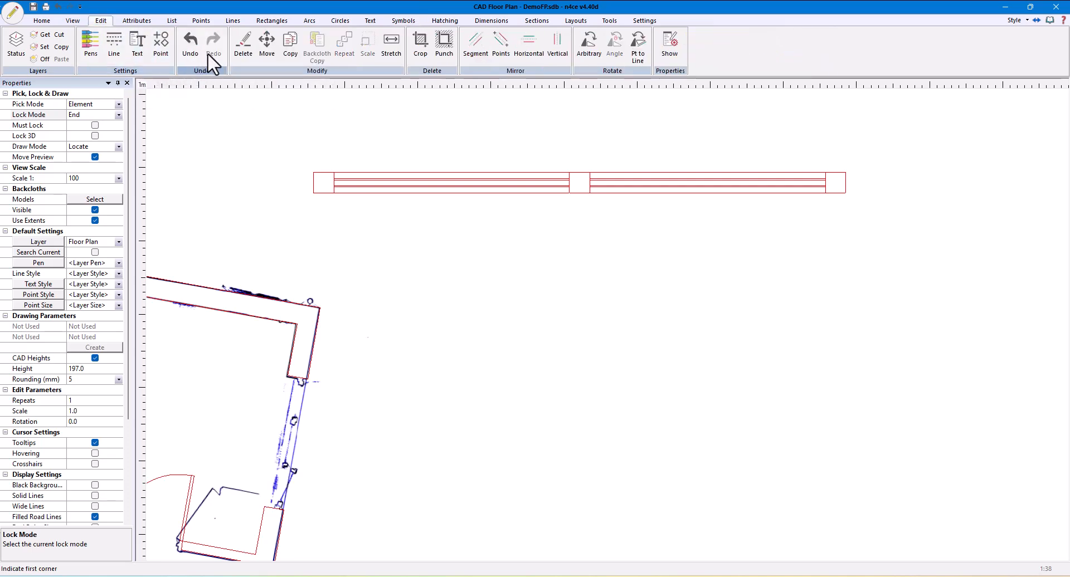
click(243, 44)
click(352, 172)
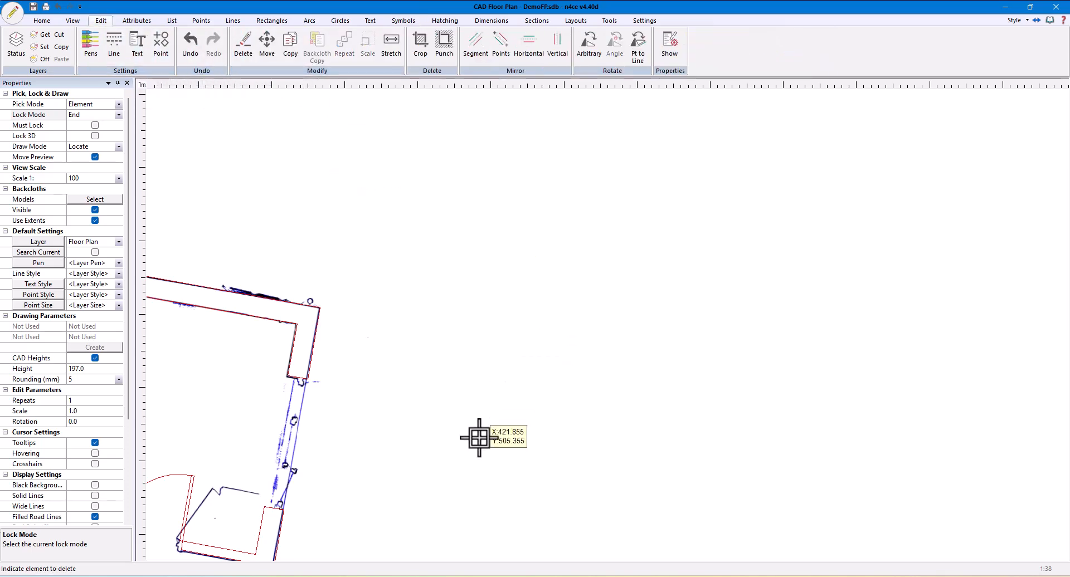
Start a three-point symbol placement with the 3ptDoubleWindow symbol
click(403, 21)
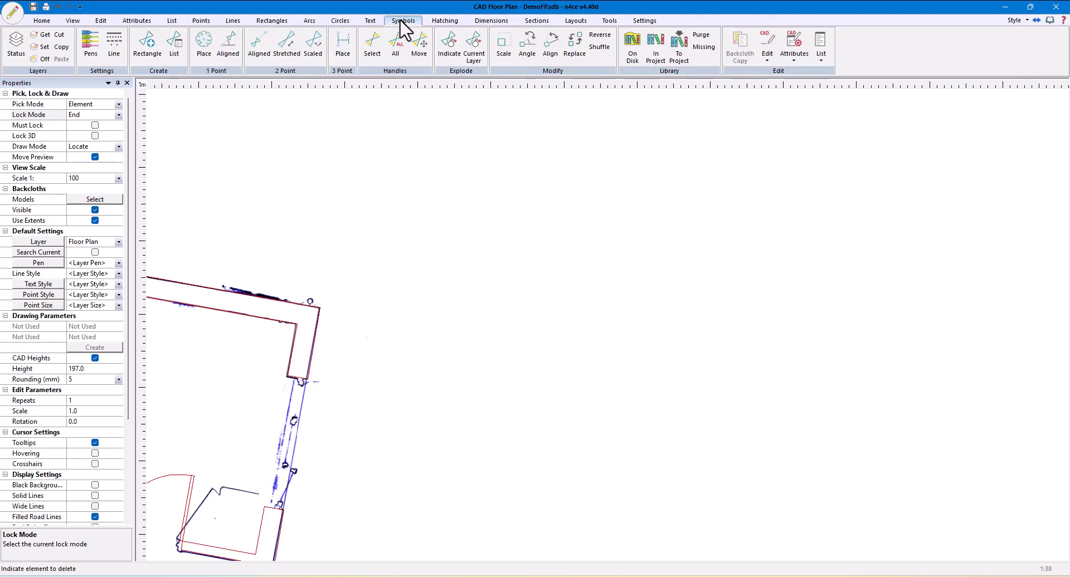
click(336, 50)
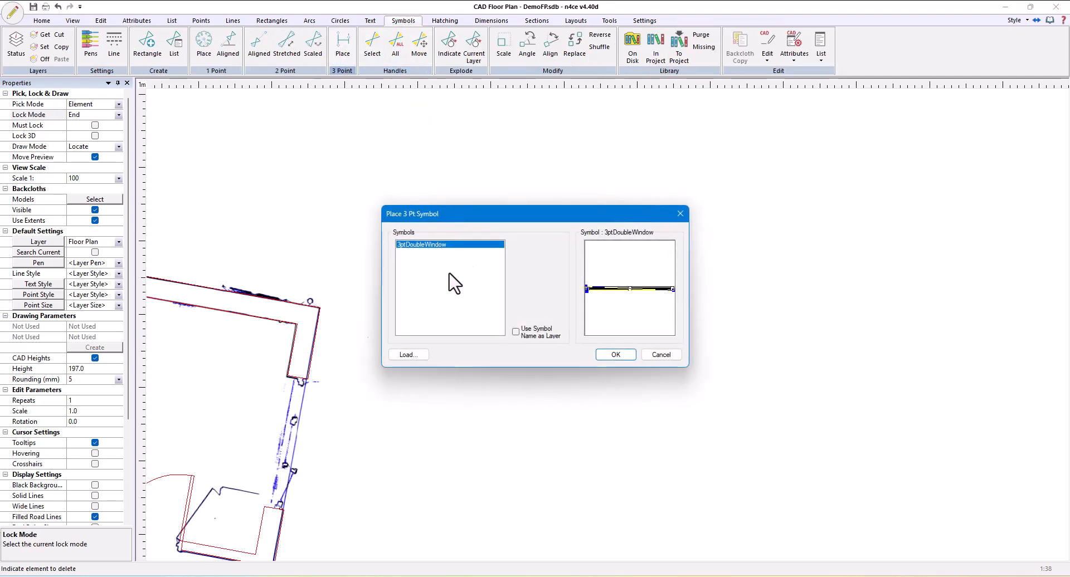
click(615, 355)
Place a trial stretched double window in the empty space outside the building and undo it
click(488, 338)
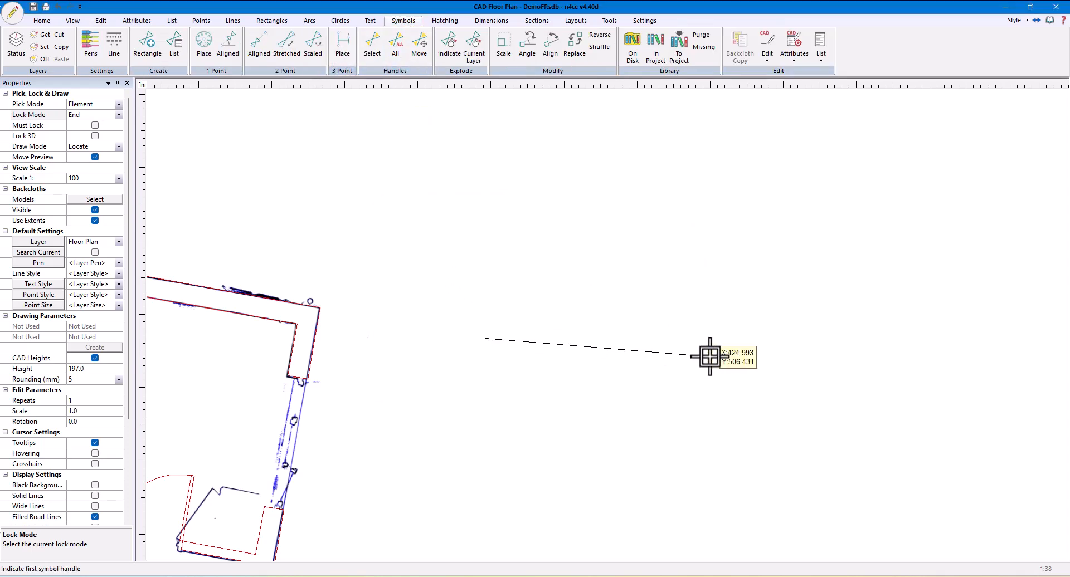
click(764, 242)
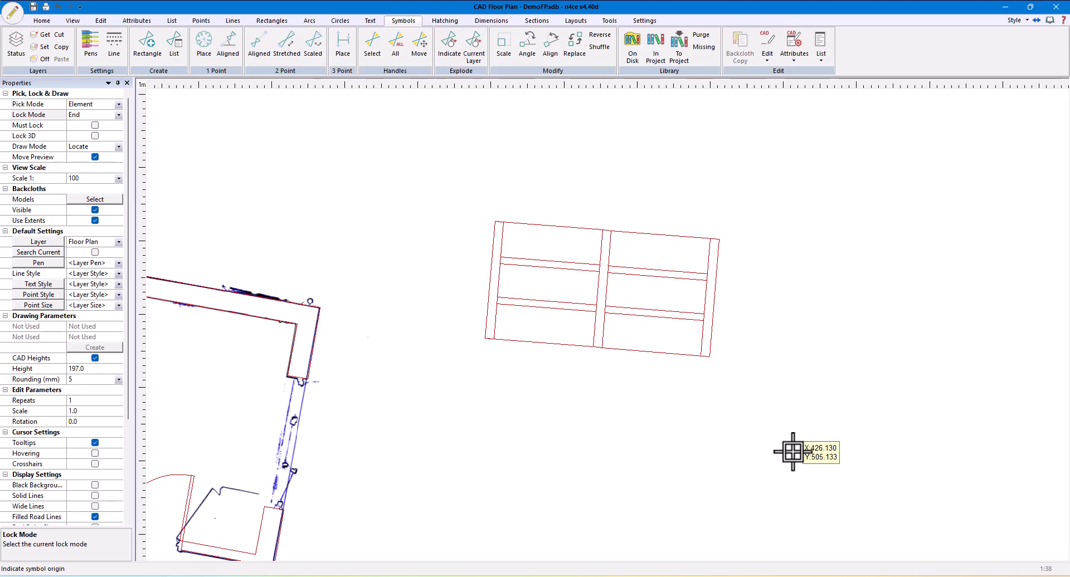
key(ctrl+z)
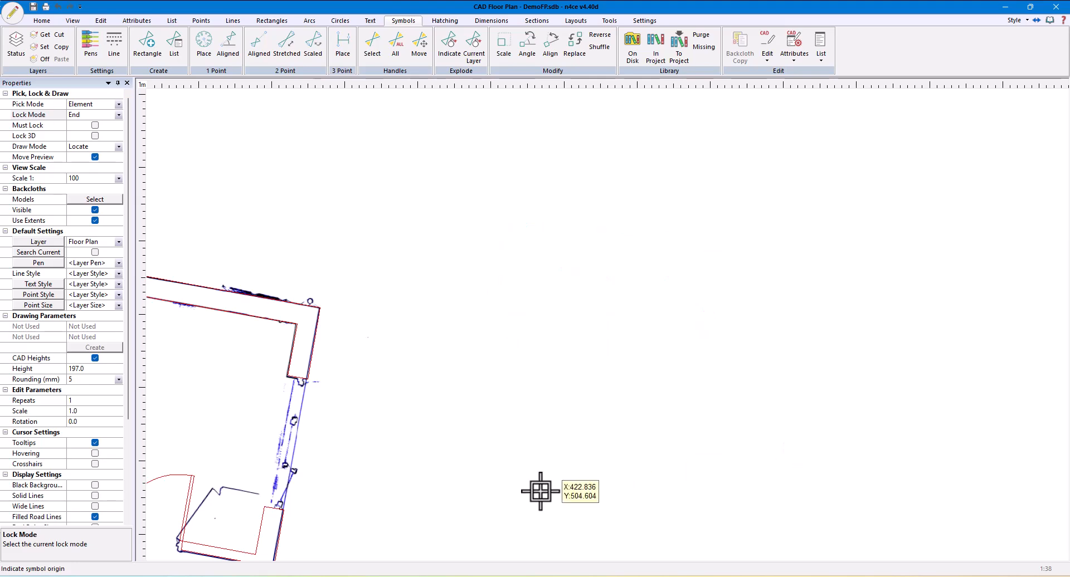
Place the double window in the building's right end wall opening, from the lower outer wall corner to the upper one, matching the wall's thickness
middle_drag(544, 480, 632, 252)
scroll(357, 273, up, 8)
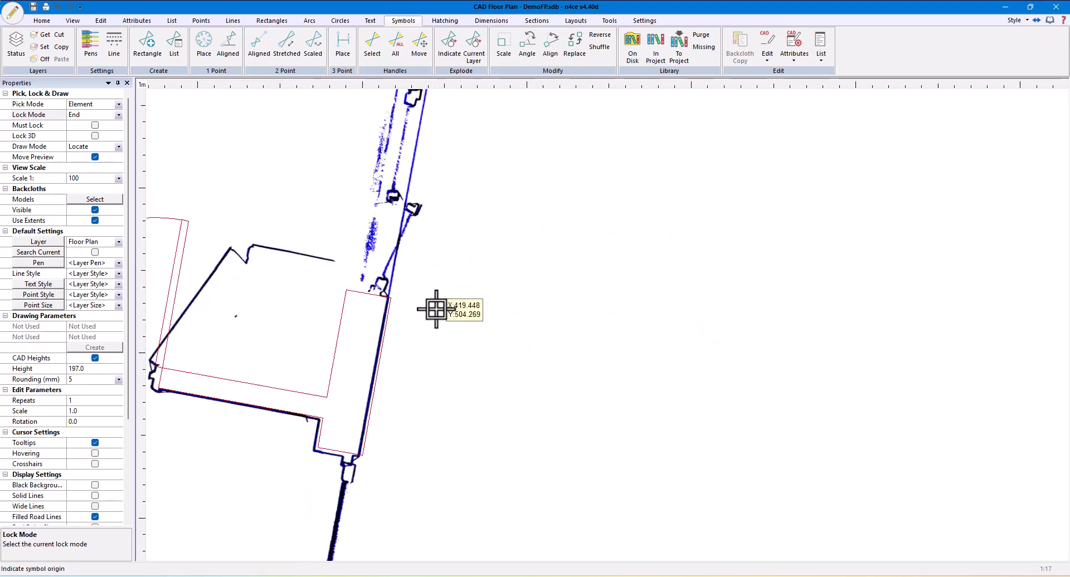
click(333, 288)
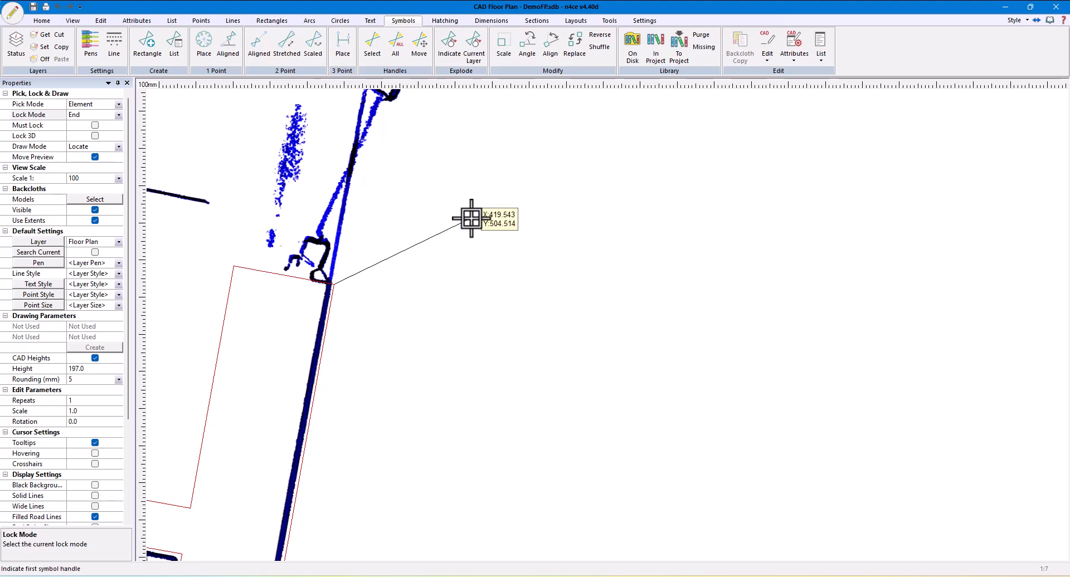
middle_drag(495, 141, 503, 403)
scroll(504, 404, down, 1)
middle_drag(504, 150, 484, 303)
click(482, 303)
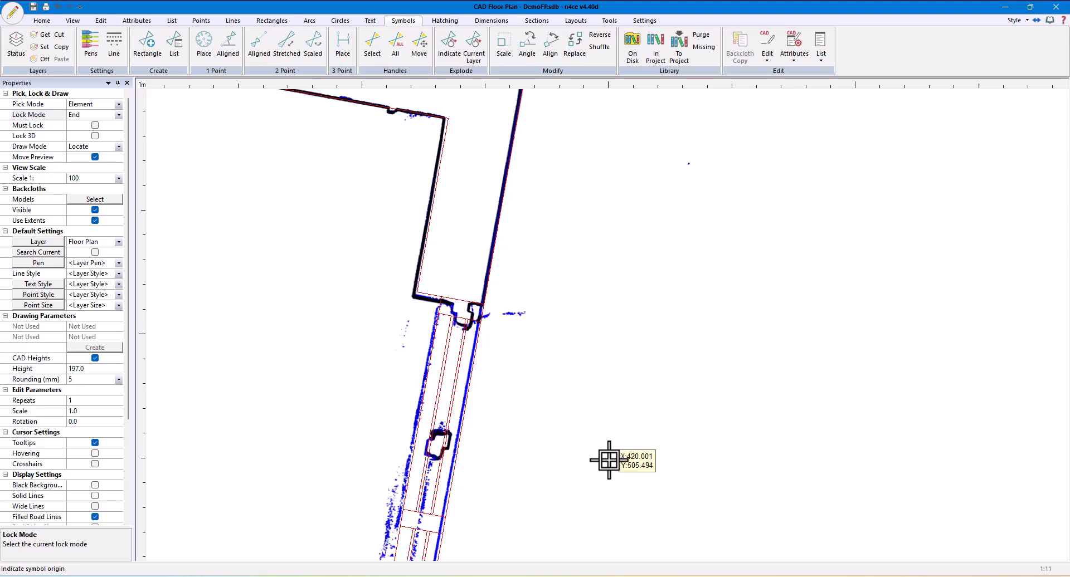
Hide the model backcloths so only the drawn floor plan is displayed
scroll(609, 462, down, 2)
middle_drag(610, 453, 619, 331)
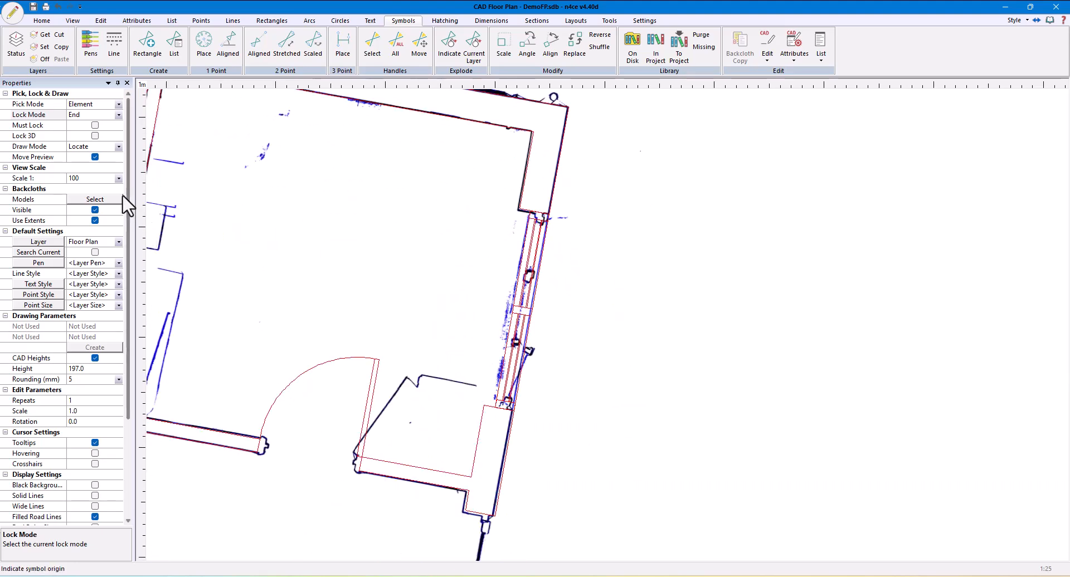
click(93, 210)
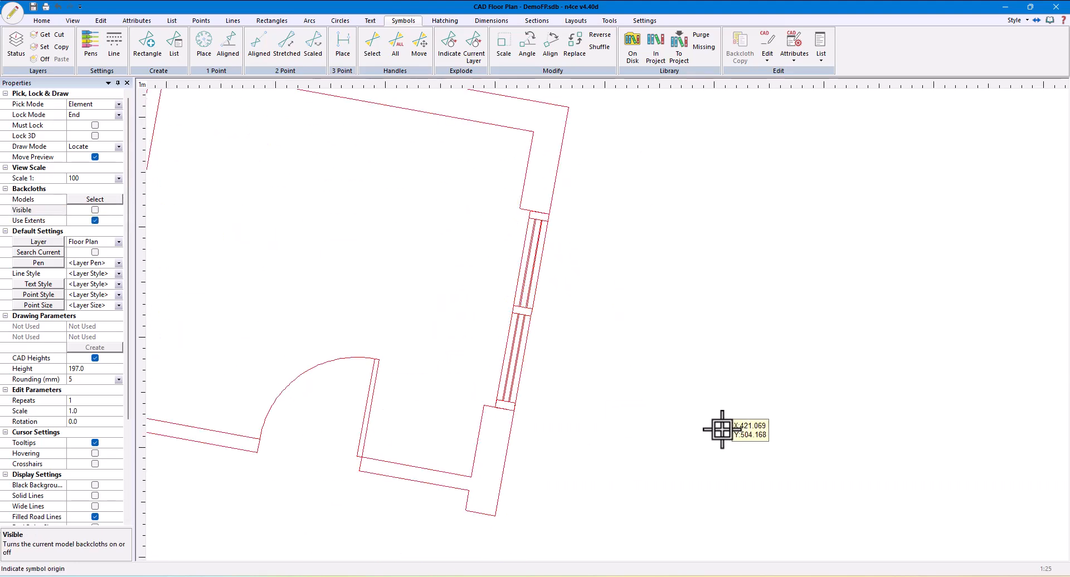
scroll(632, 443, down, 2)
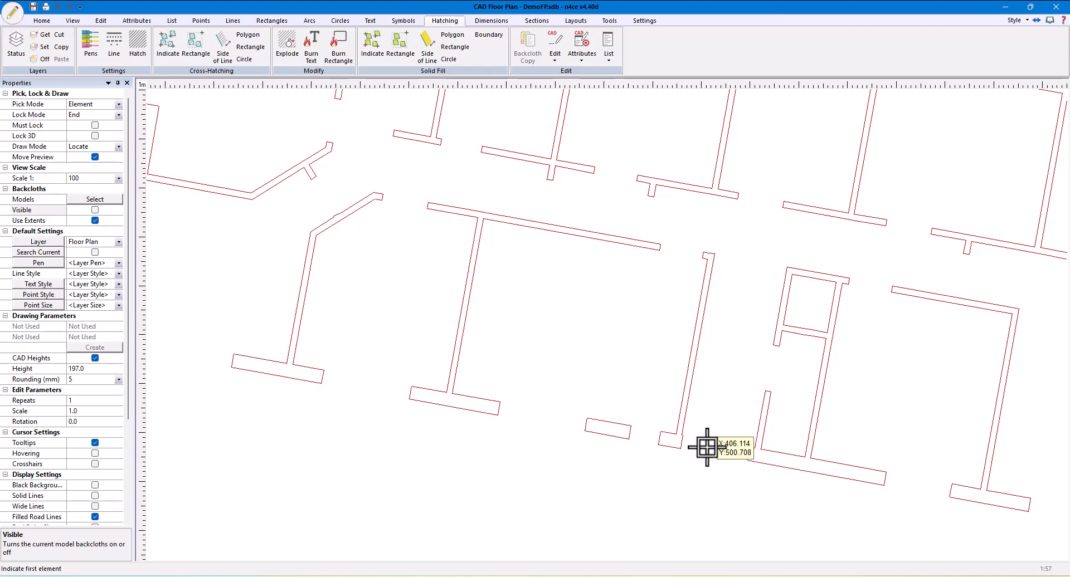
List every element of the floor plan by inverting the list, run the line Trace on them, and clear the list
scroll(342, 459, down, 2)
click(172, 21)
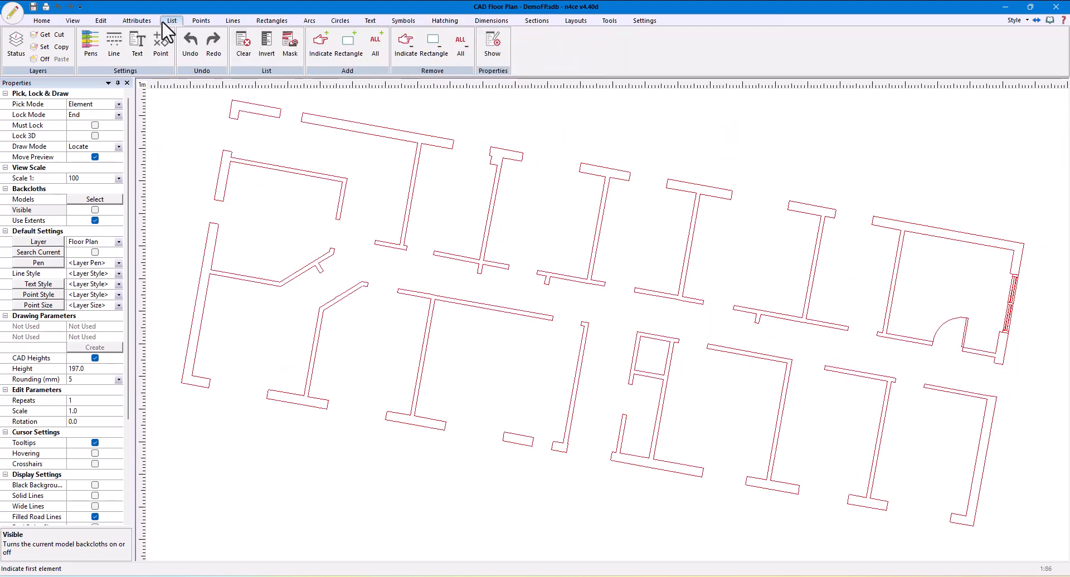
click(265, 50)
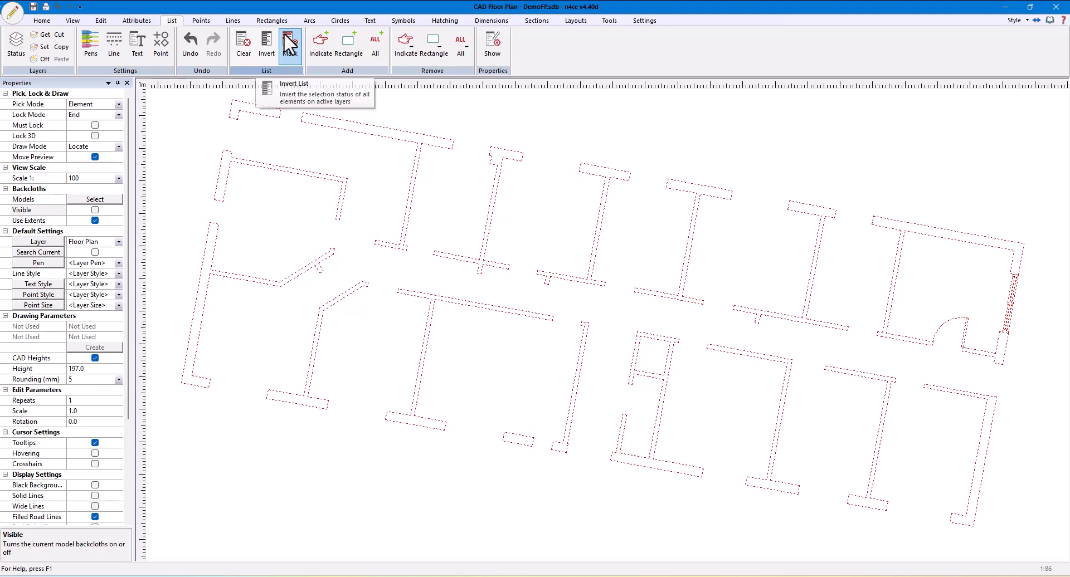
click(233, 21)
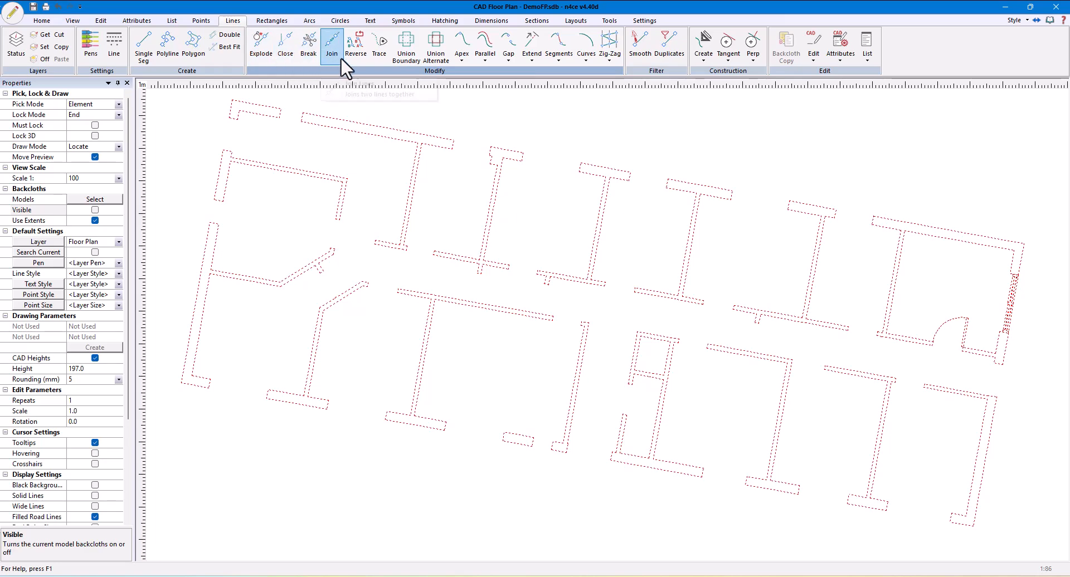
click(379, 56)
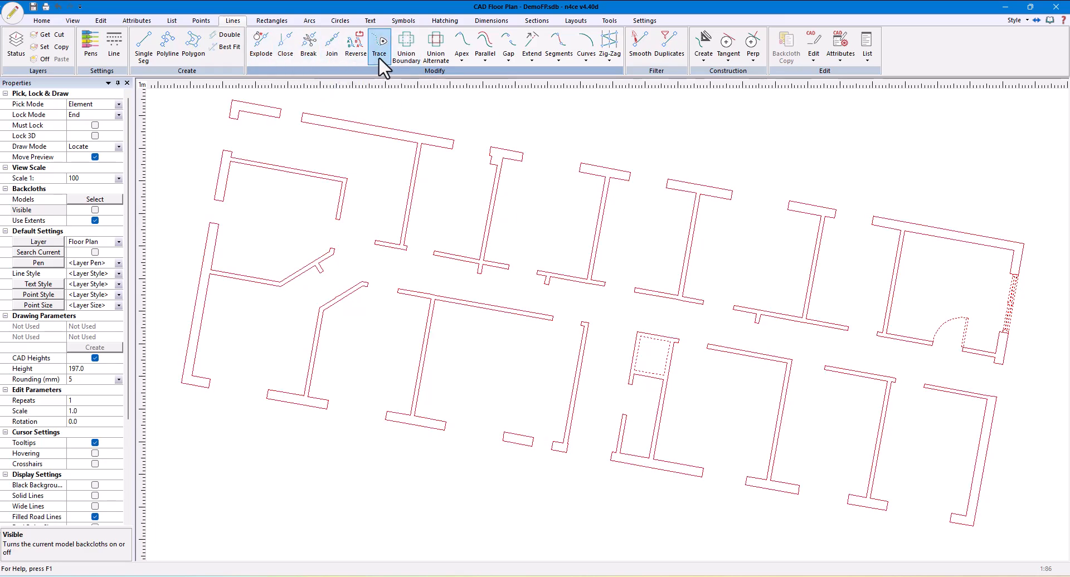
click(172, 20)
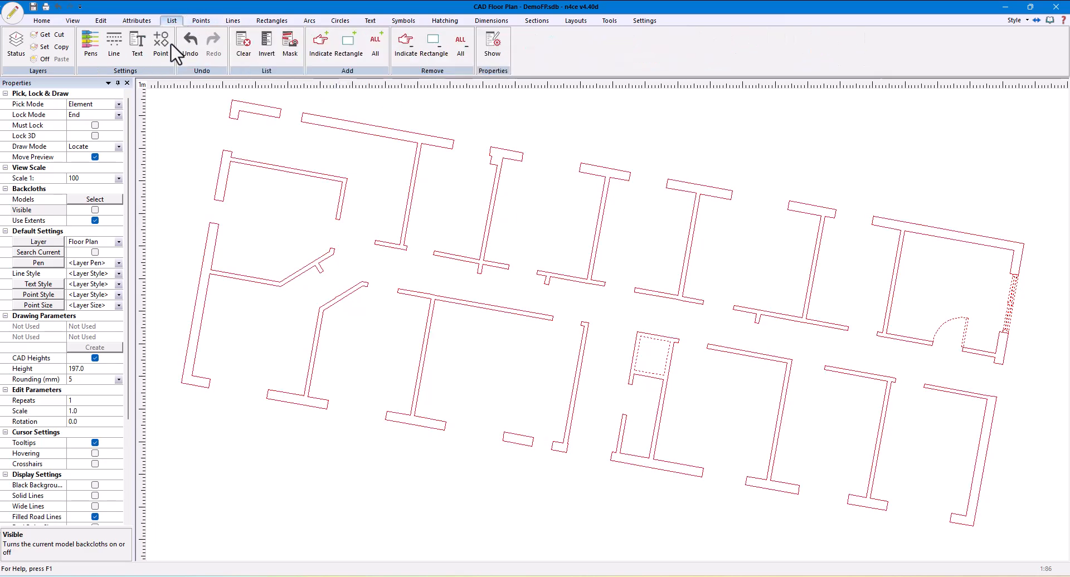
click(238, 54)
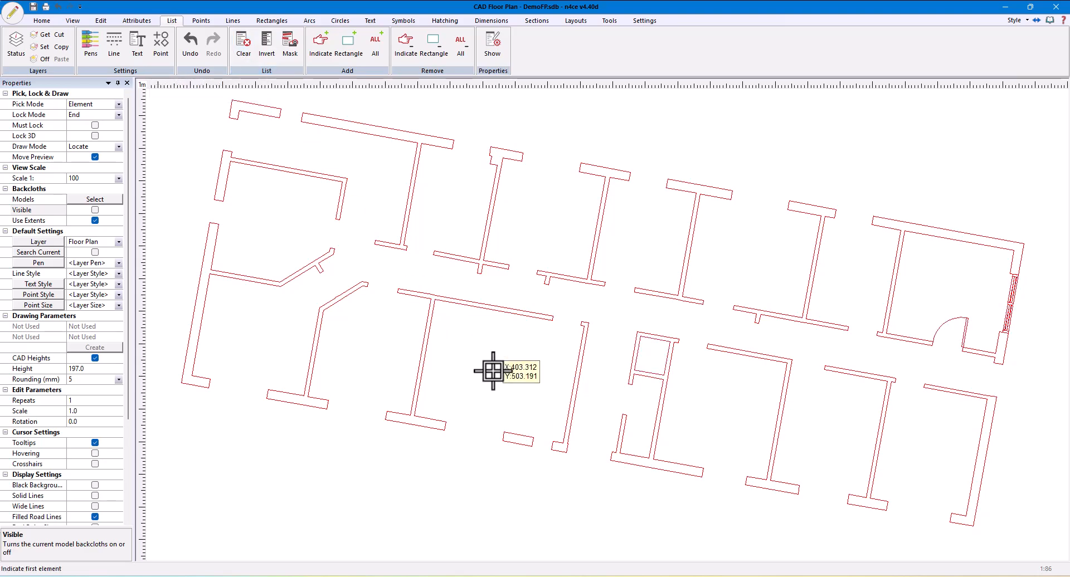
Cross-hatch the partition wall beside the short isolated wall block with ANSI31 at scale 0.2, aligned to the wall's bottom edge
click(444, 21)
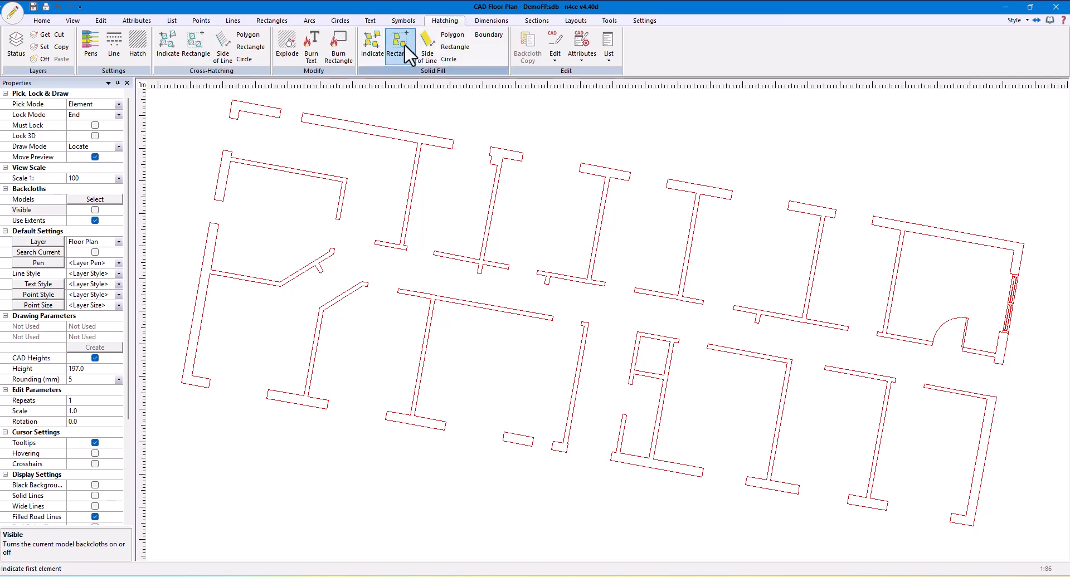
click(169, 55)
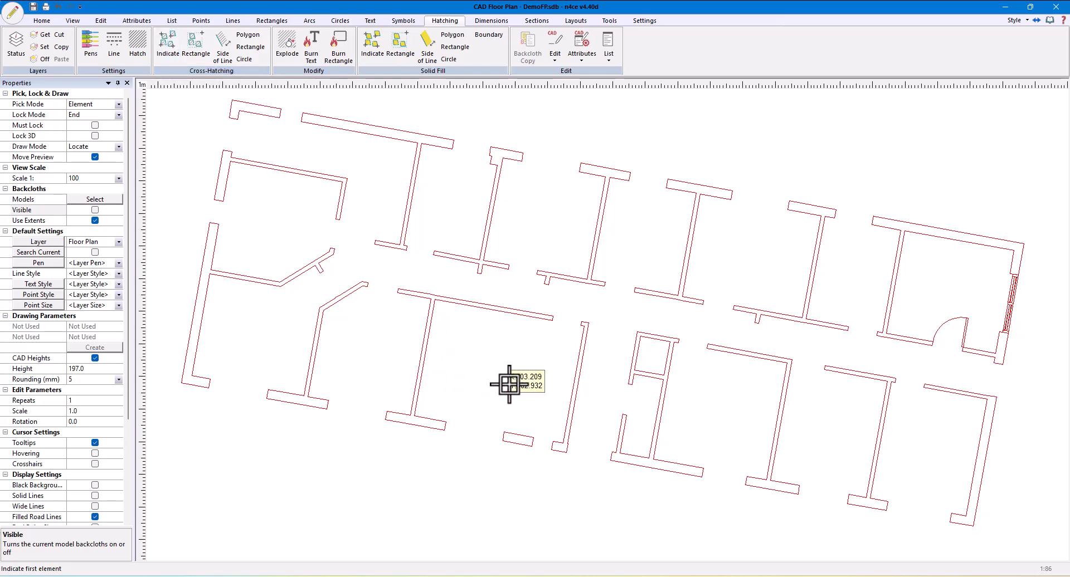
click(565, 452)
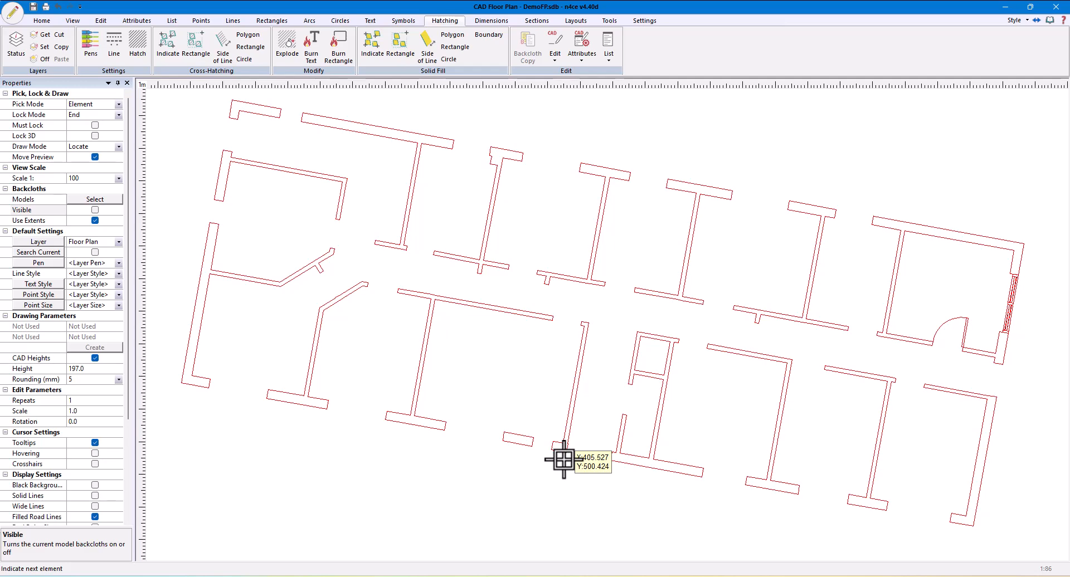
right_click(564, 460)
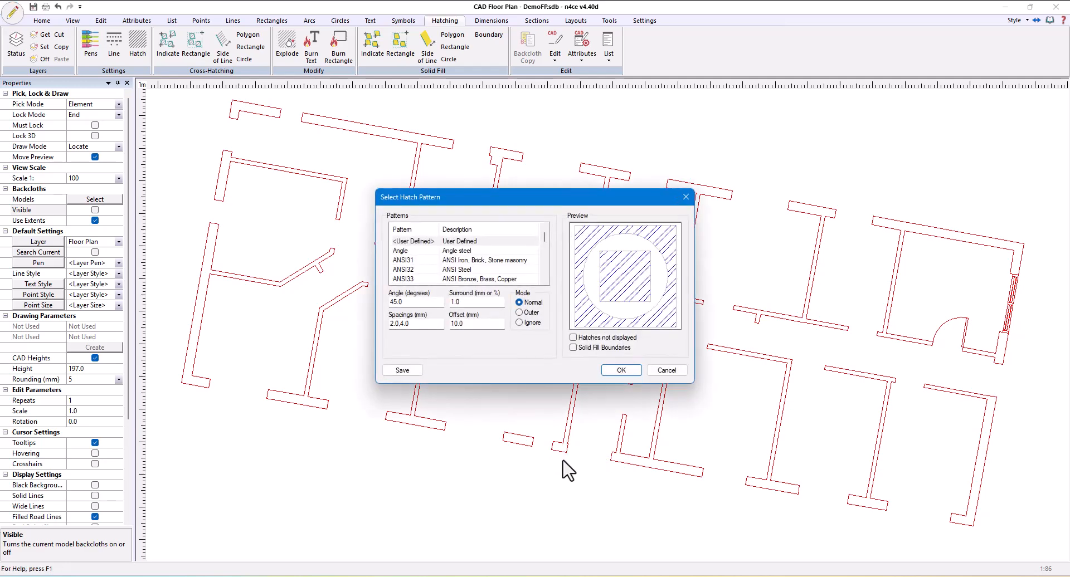
click(393, 260)
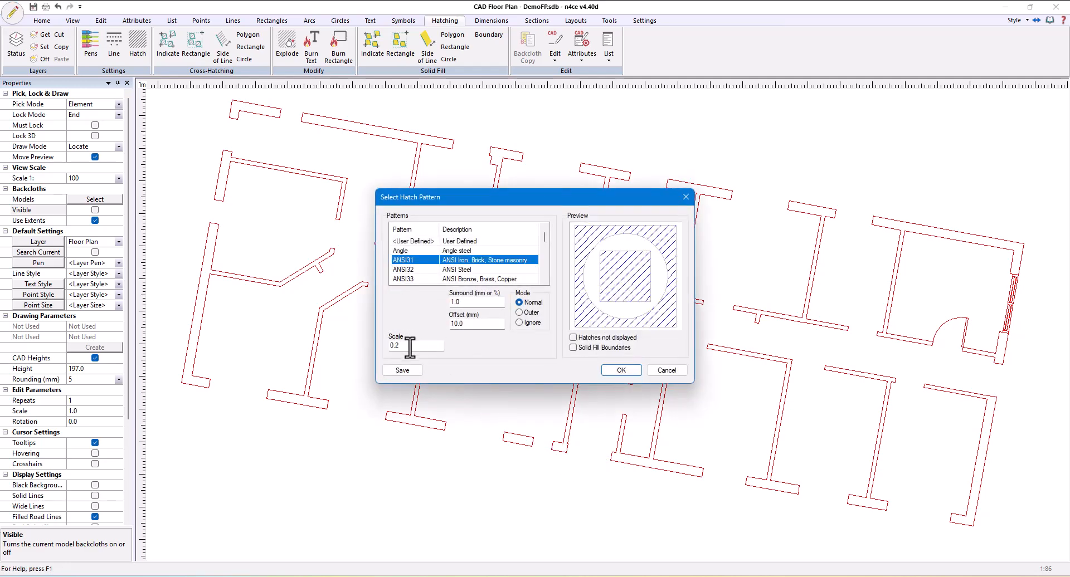
drag(410, 346, 382, 342)
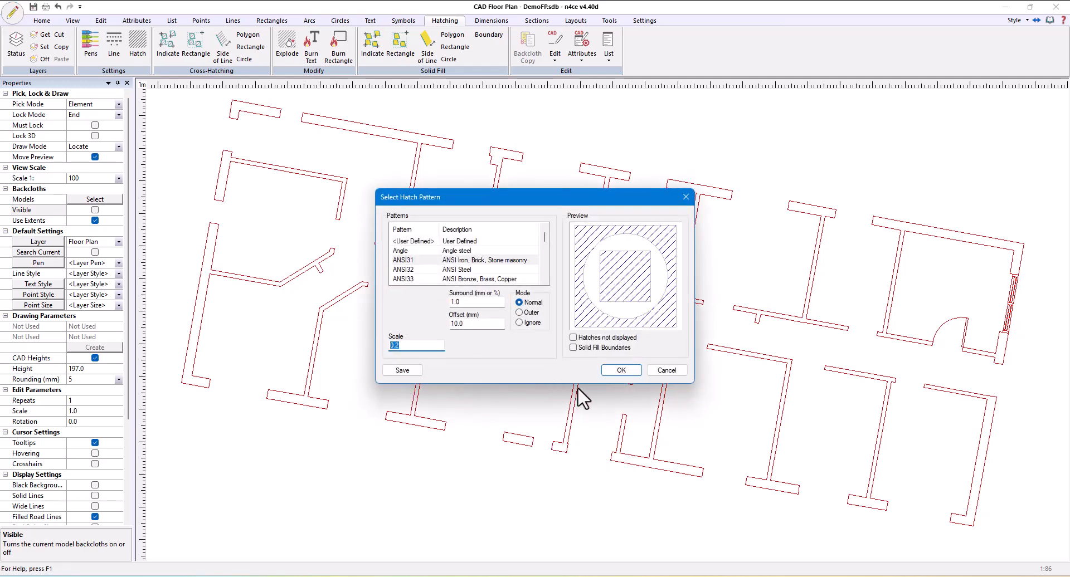
click(624, 373)
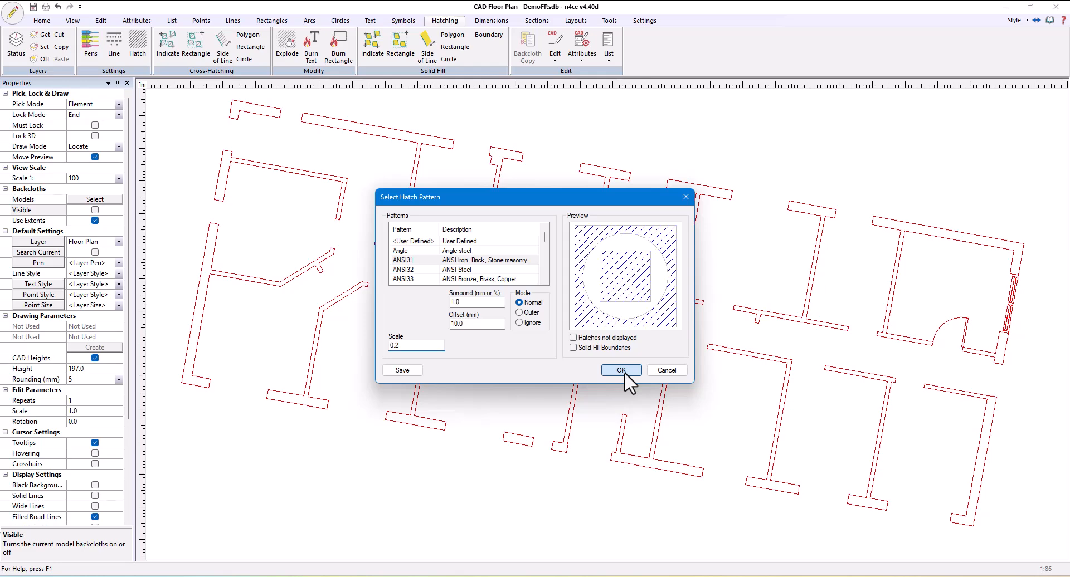
click(622, 371)
scroll(573, 448, up, 3)
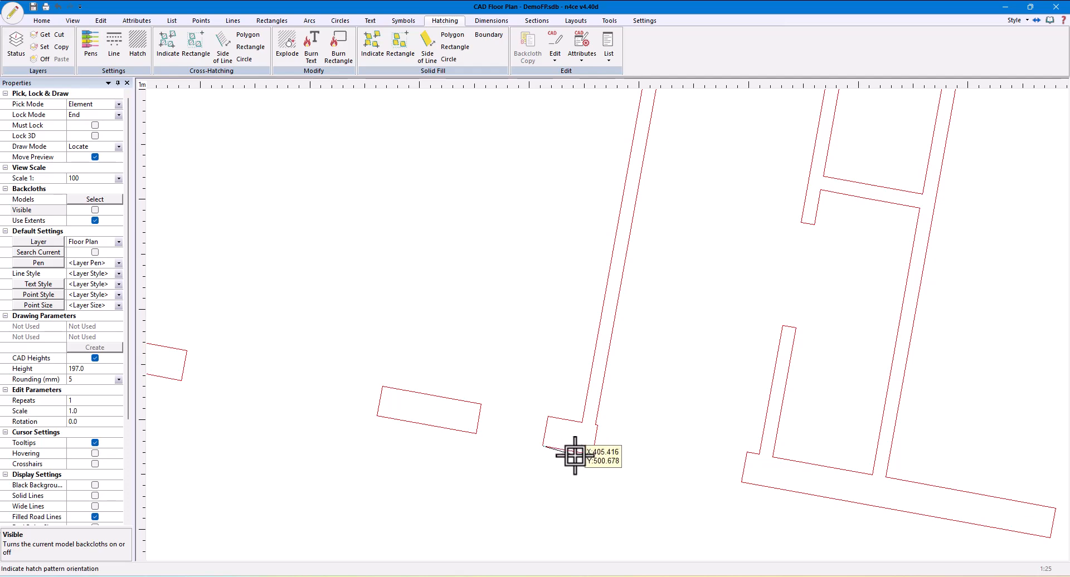
click(579, 458)
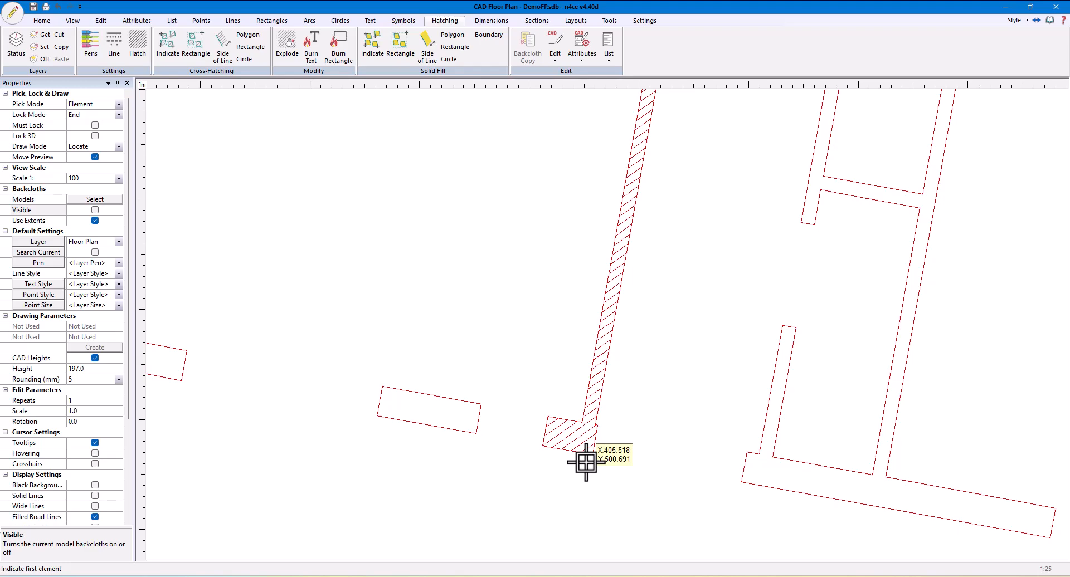
scroll(666, 450, down, 1)
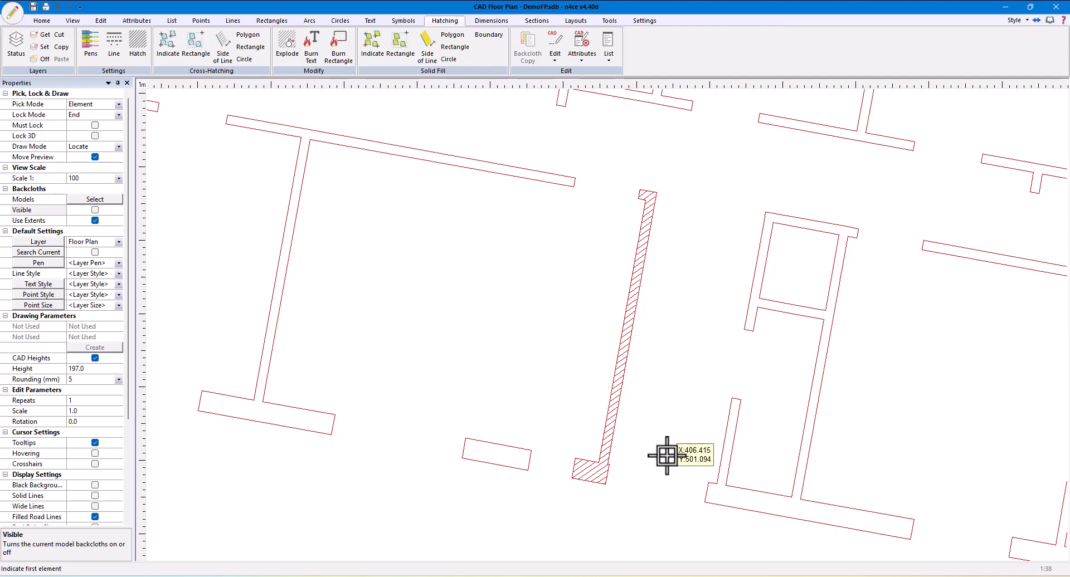
Cross-hatch all walls within a rectangle around the whole floor plan with ANSI31 at scale 0.2, oriented along the lower outer wall's edge
scroll(667, 456, down, 3)
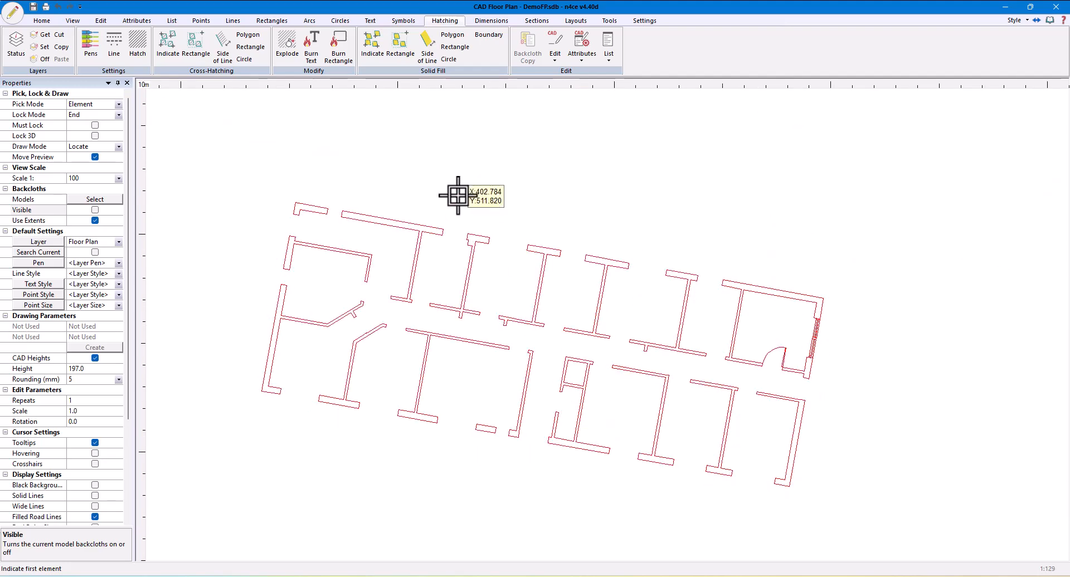
click(184, 43)
click(217, 174)
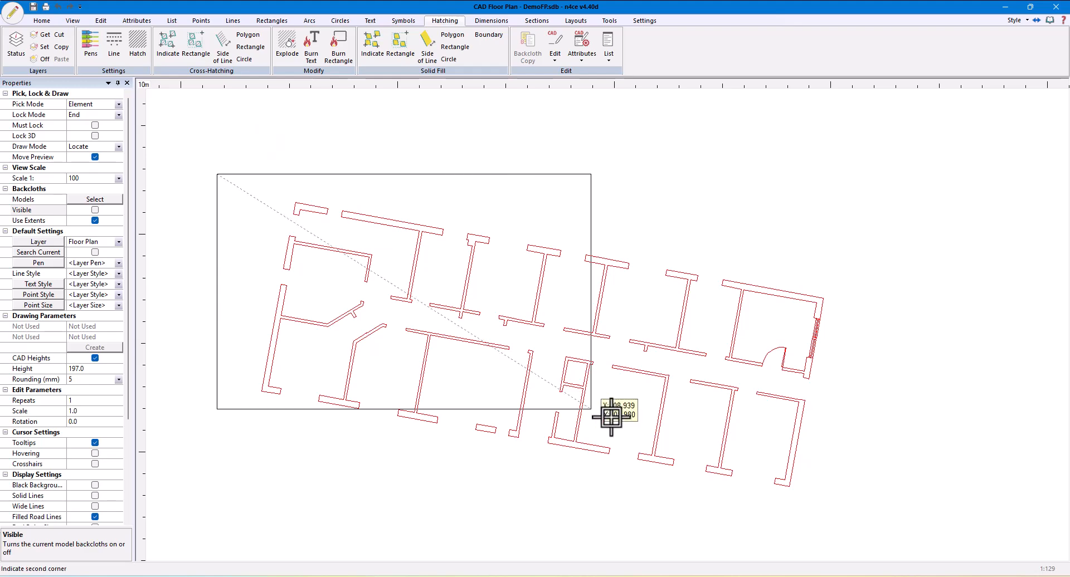
click(856, 495)
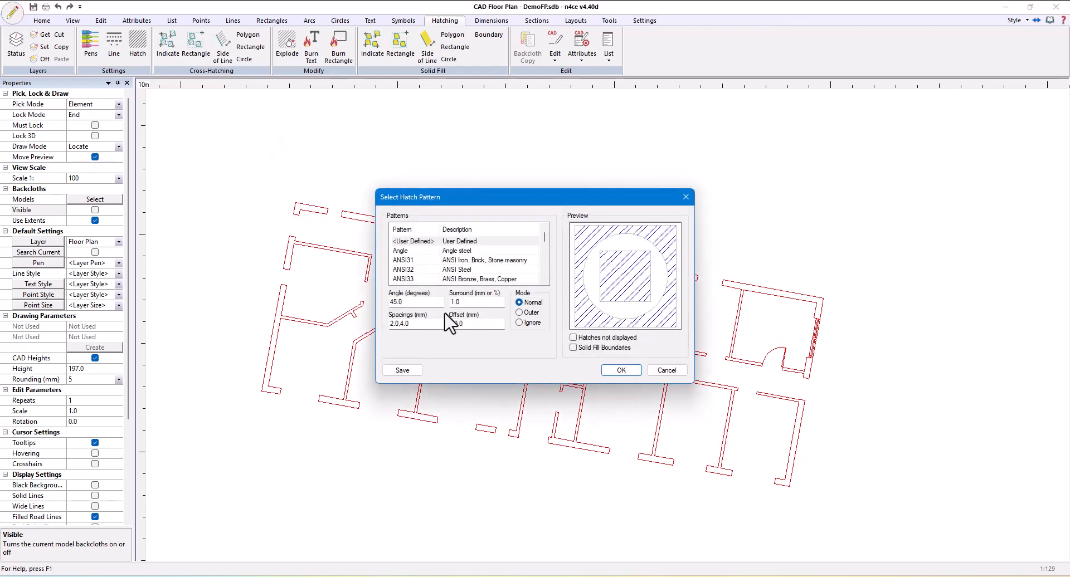
click(401, 260)
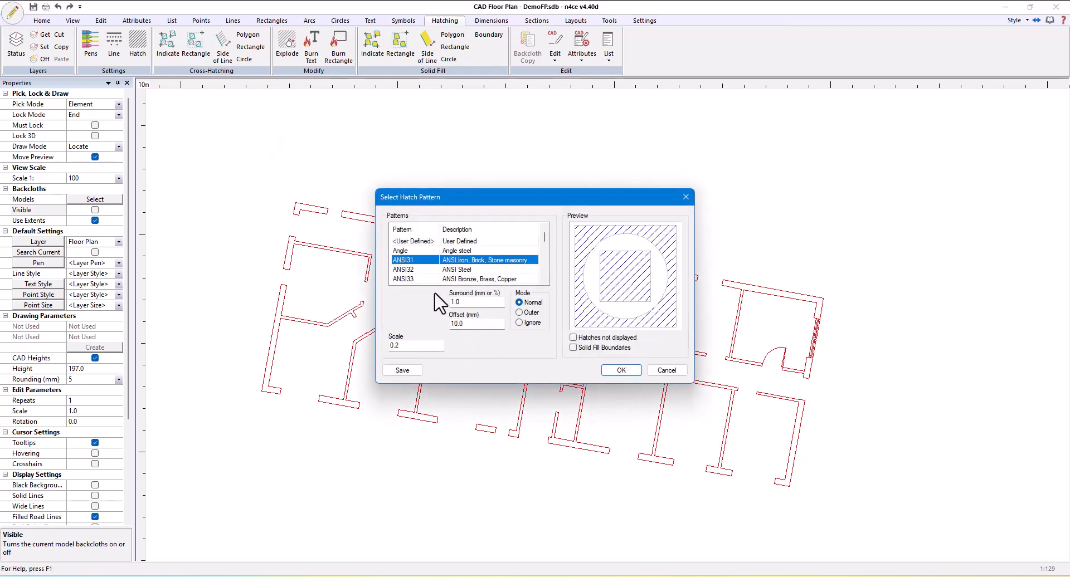
click(616, 371)
scroll(529, 383, up, 5)
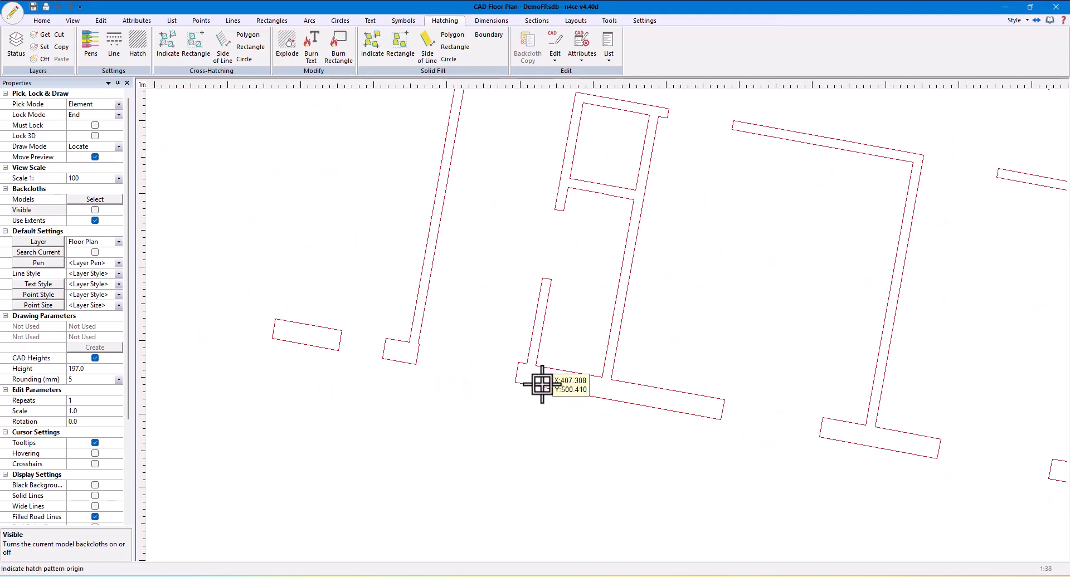
click(529, 382)
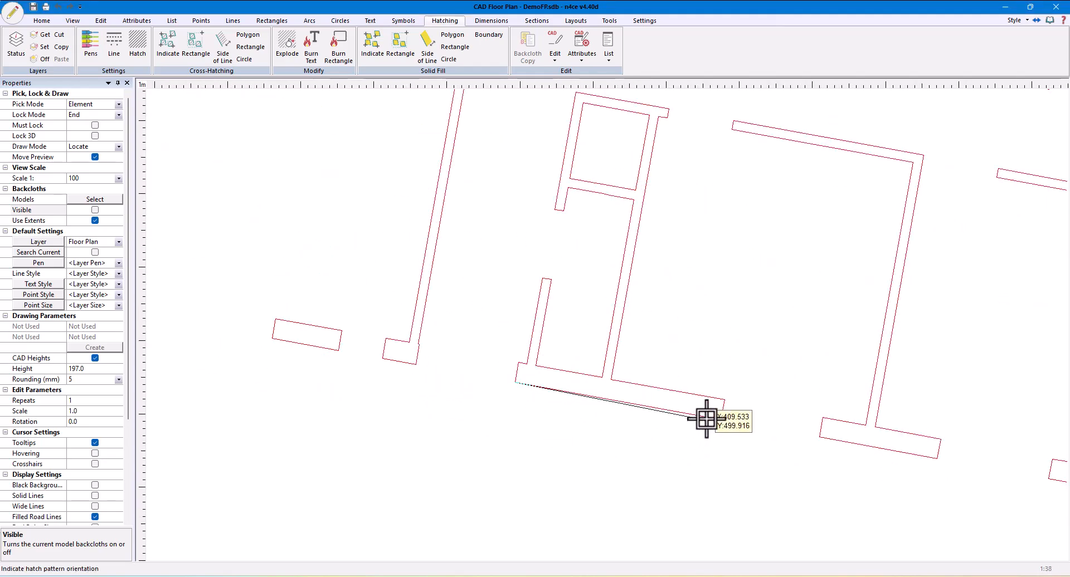
scroll(696, 451, down, 5)
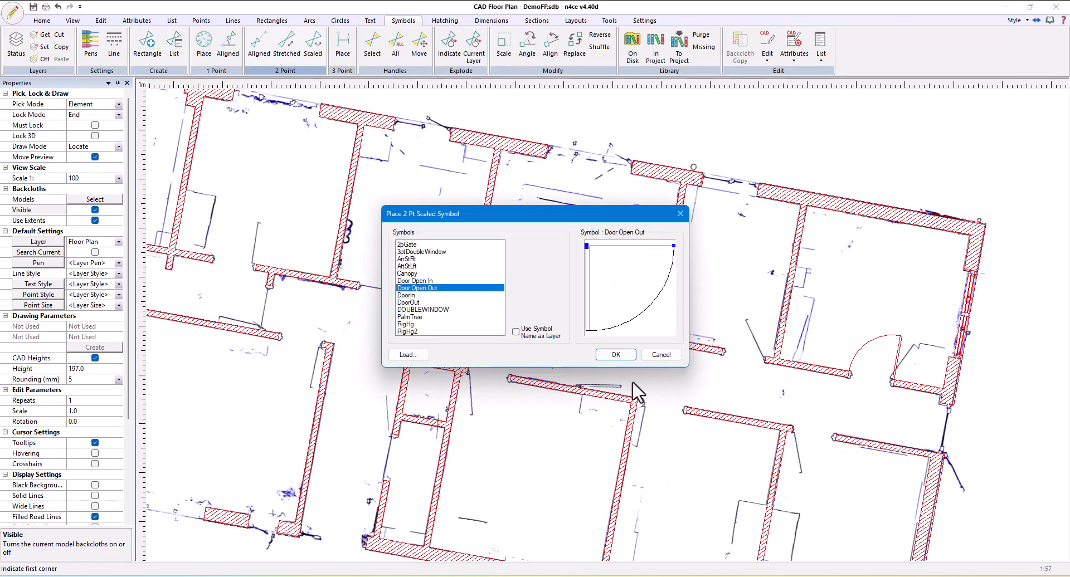
key(Return)
Place door symbols in the internal wall openings, using the displayed X-ray backcloth as reference
scroll(406, 423, up, 5)
scroll(671, 354, up, 3)
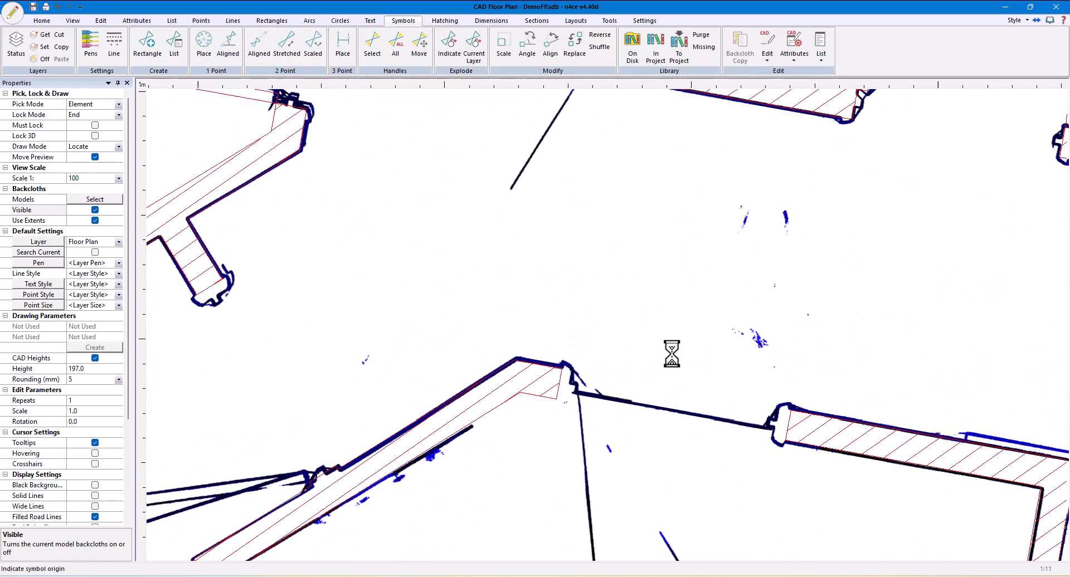
scroll(546, 406, down, 2)
scroll(546, 406, down, 2)
scroll(795, 418, up, 2)
scroll(673, 367, up, 1)
scroll(674, 368, down, 2)
scroll(696, 265, up, 2)
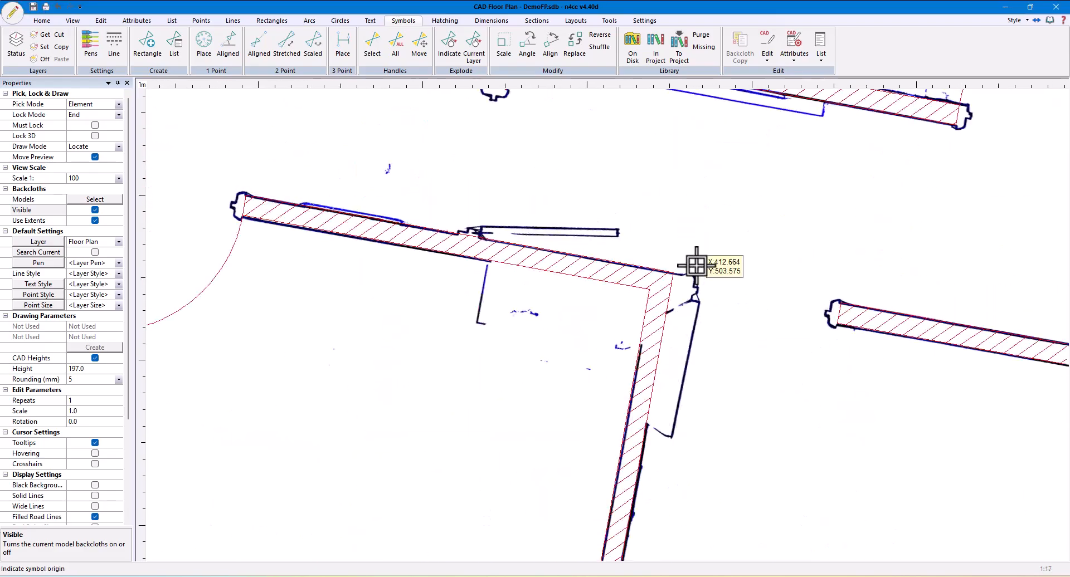
scroll(697, 266, up, 2)
click(444, 20)
click(100, 21)
click(243, 44)
scroll(709, 323, up, 3)
scroll(668, 317, down, 3)
scroll(702, 212, up, 2)
right_click(627, 274)
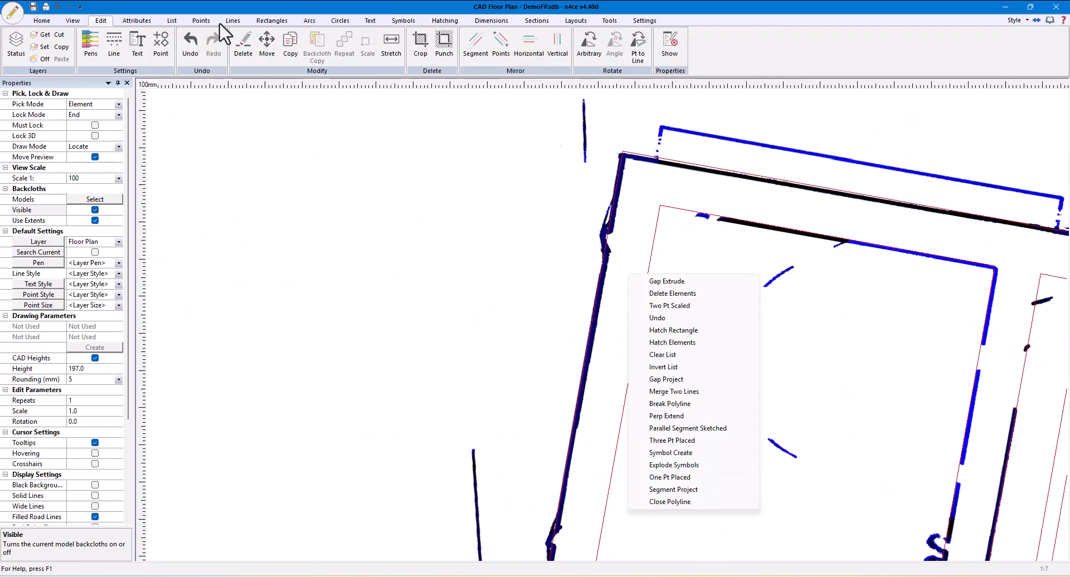
Fill the remaining wall openings with door and window symbols, and hide the model backcloths
click(232, 20)
scroll(573, 482, down, 5)
click(445, 21)
scroll(609, 327, down, 5)
click(171, 20)
click(445, 21)
click(195, 45)
scroll(585, 320, up, 2)
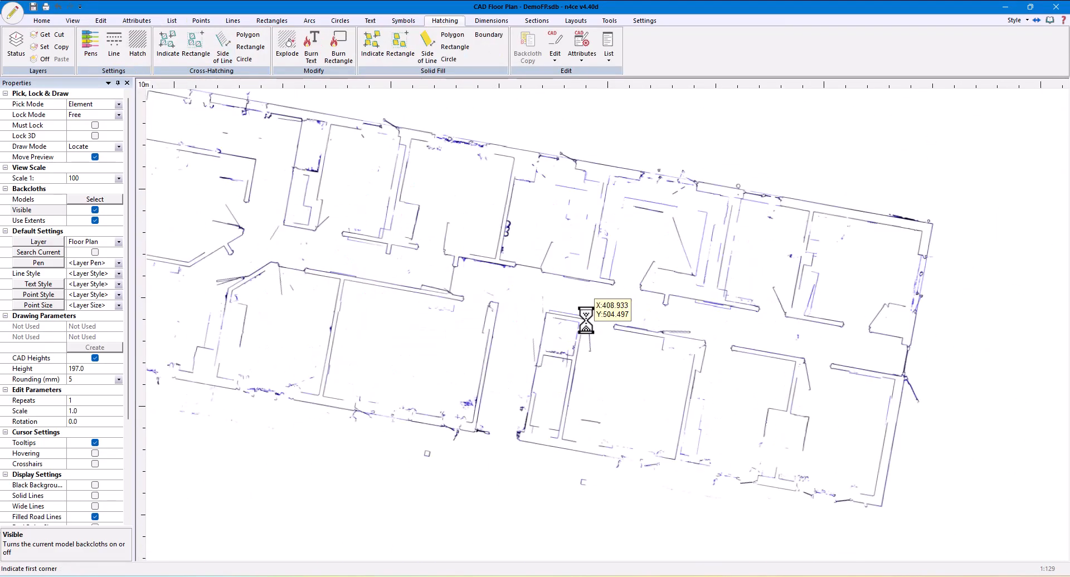
scroll(586, 320, up, 3)
scroll(294, 250, down, 3)
click(403, 20)
click(95, 210)
Add a single distance dimension across a window opening in the upper outer wall, placed outside the building
click(481, 21)
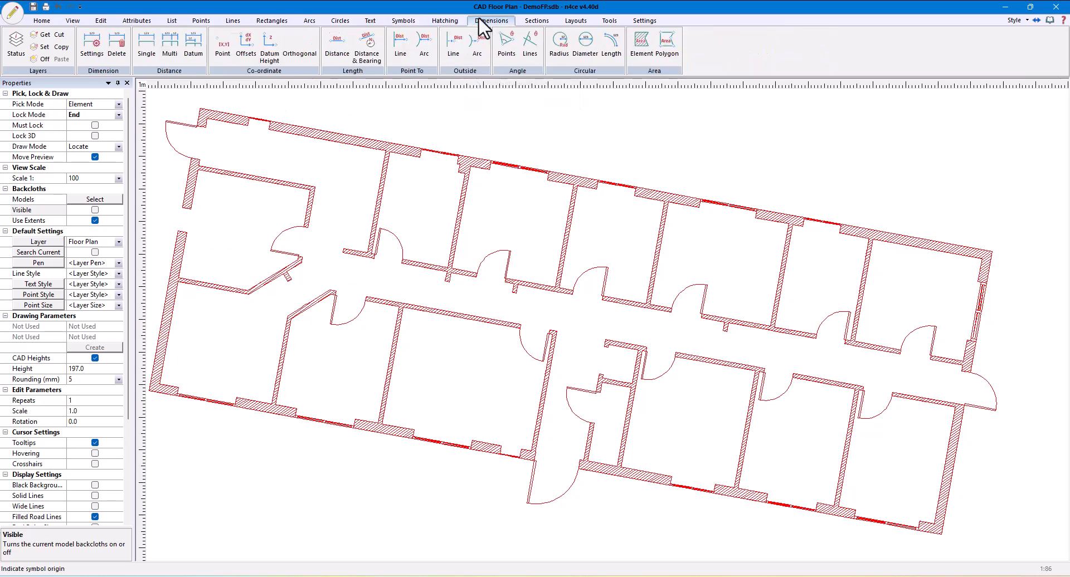
click(146, 53)
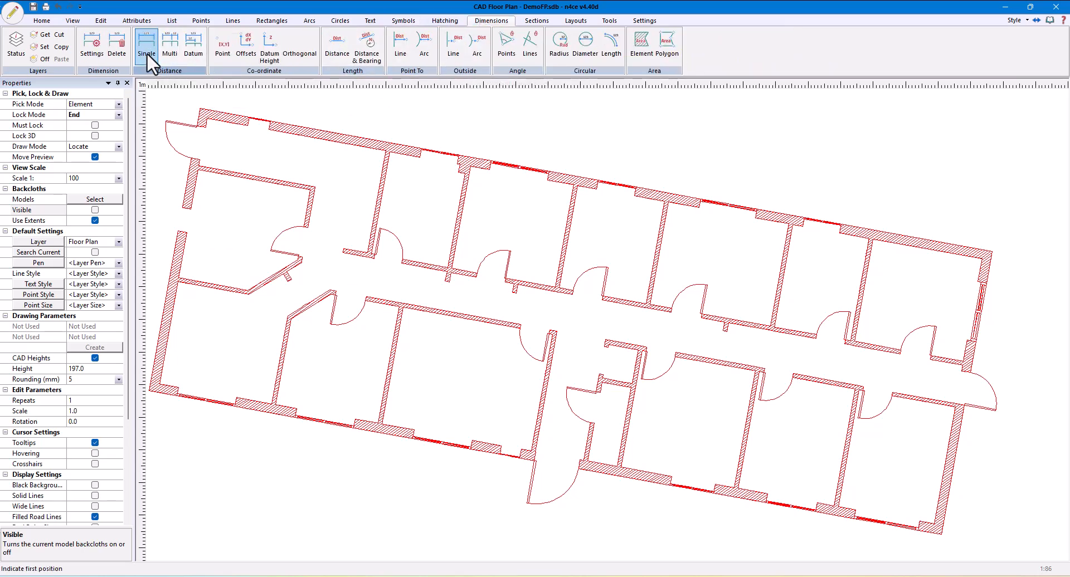
scroll(430, 203, up, 5)
click(490, 172)
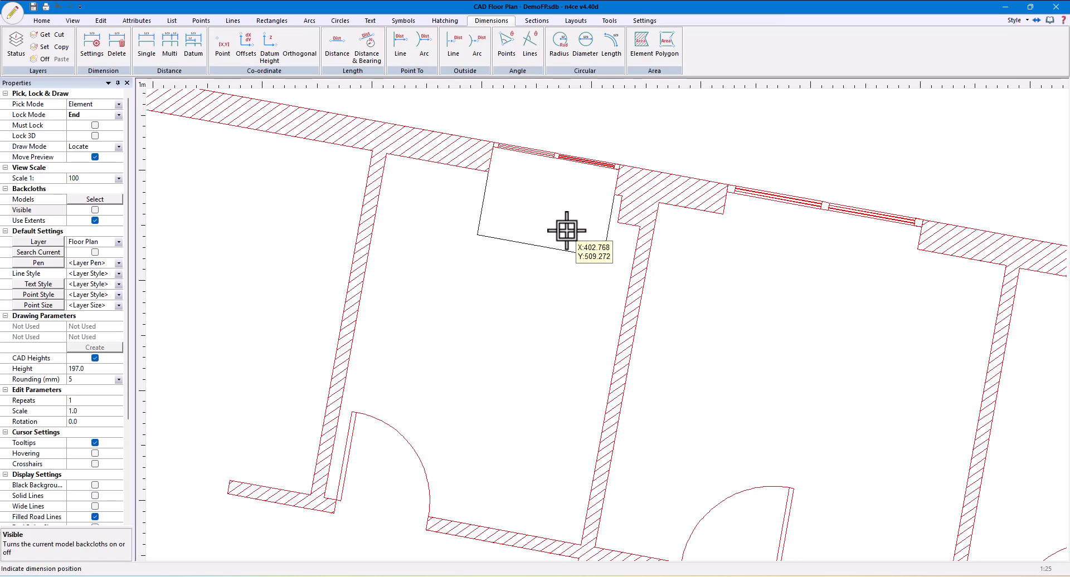
click(630, 135)
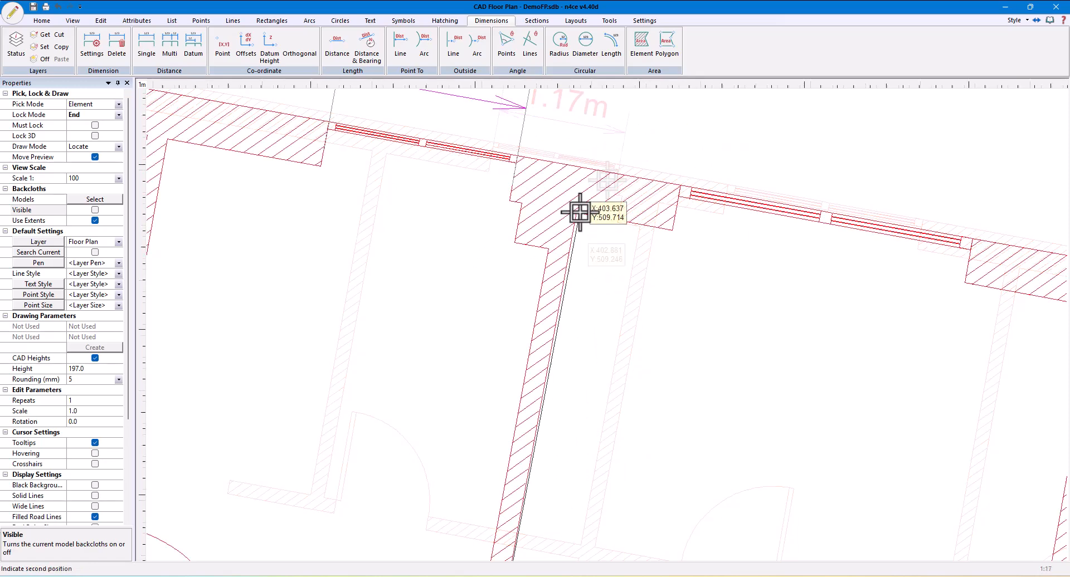
Dimension the next room's depth from the outer wall to the corridor wall, plus the adjoining room's door opening and width
click(580, 212)
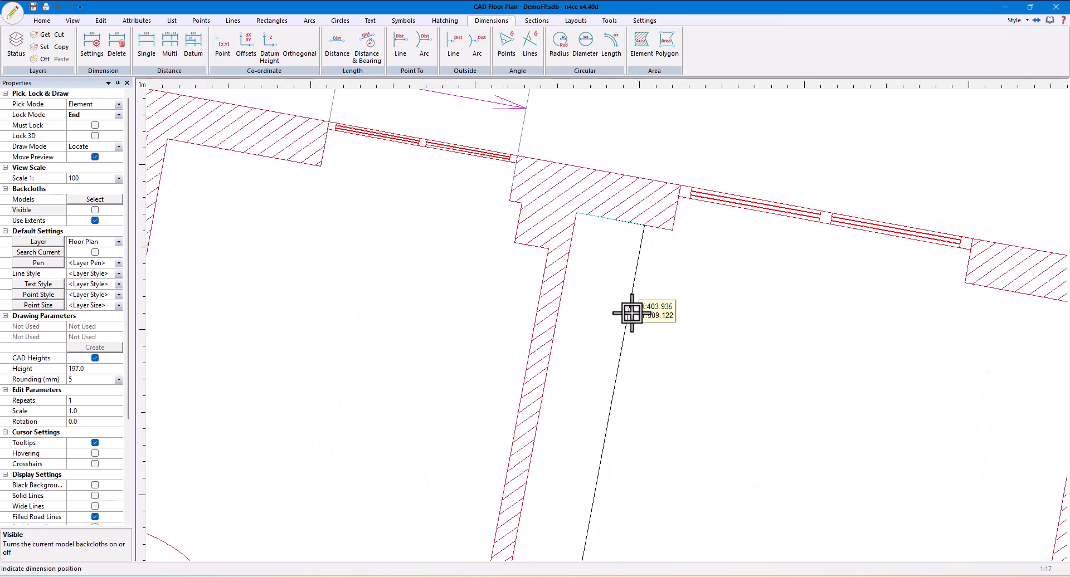
click(685, 346)
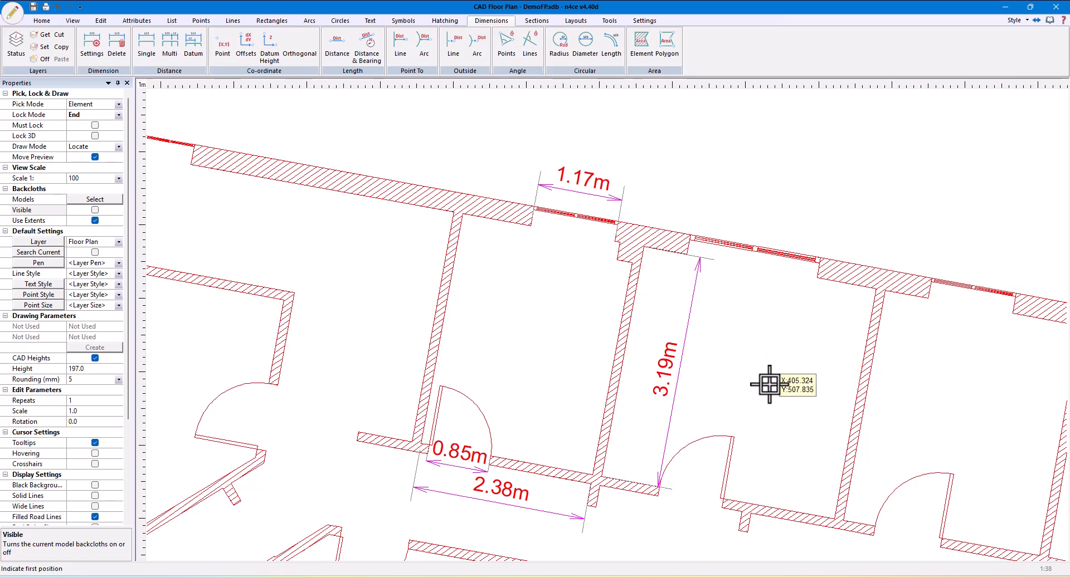
scroll(760, 390, down, 3)
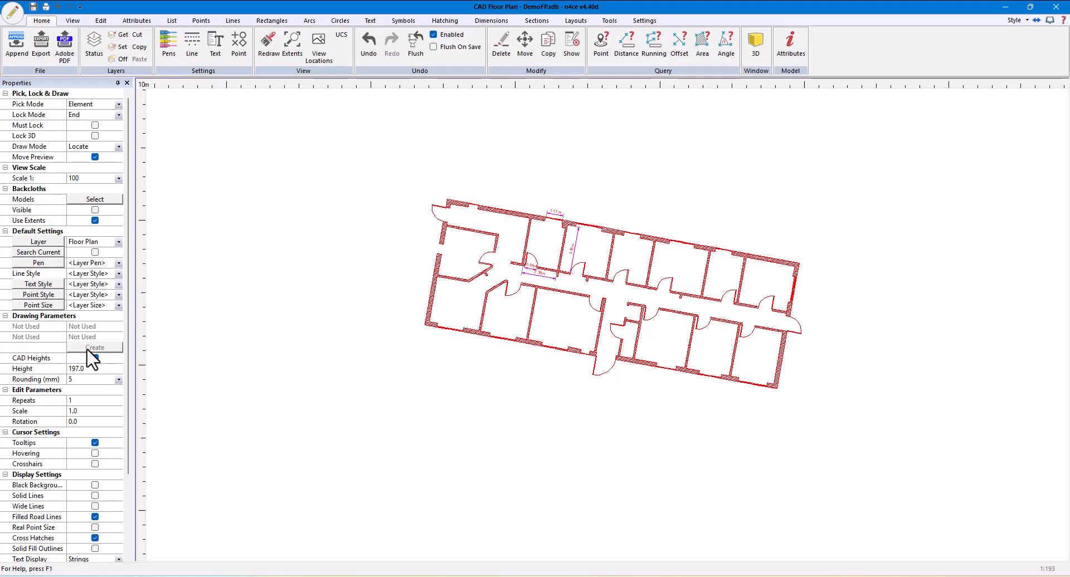
Set the default height to 197.4 and apply it to all objects within a rectangle around the whole floor plan
click(50, 365)
text(197)
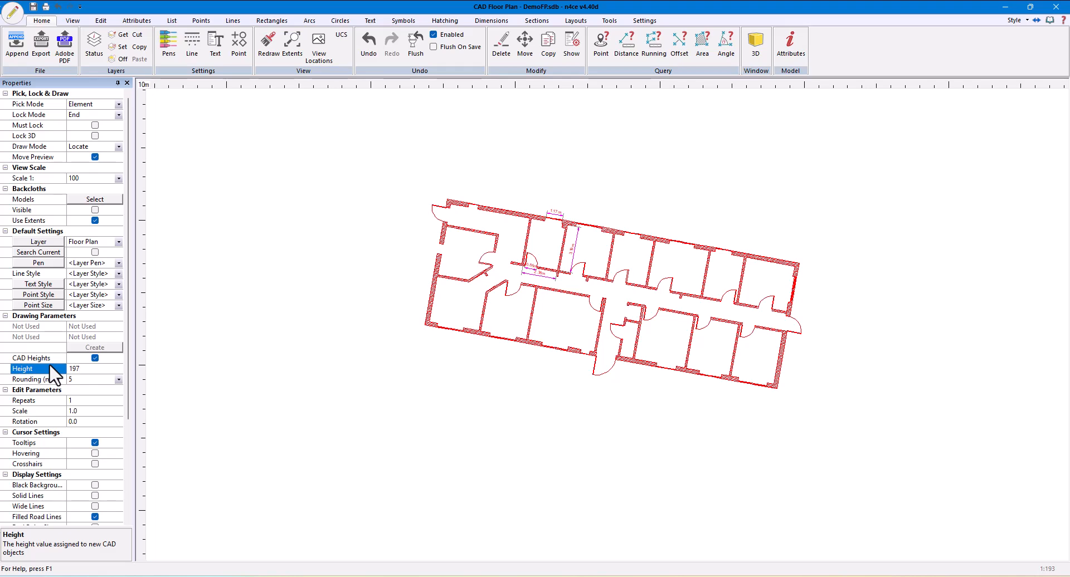
key(Return)
click(137, 21)
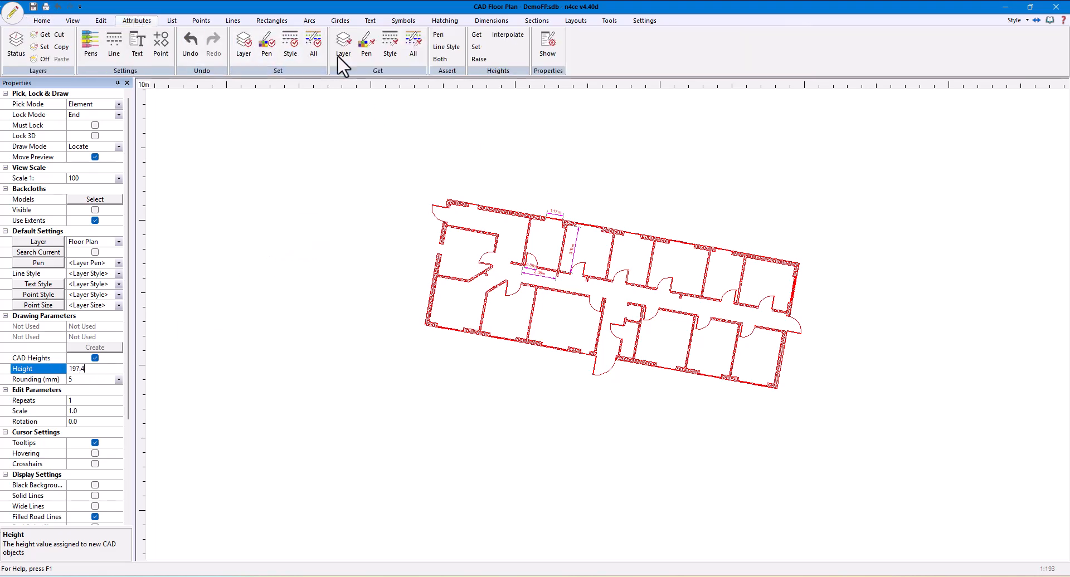
click(480, 47)
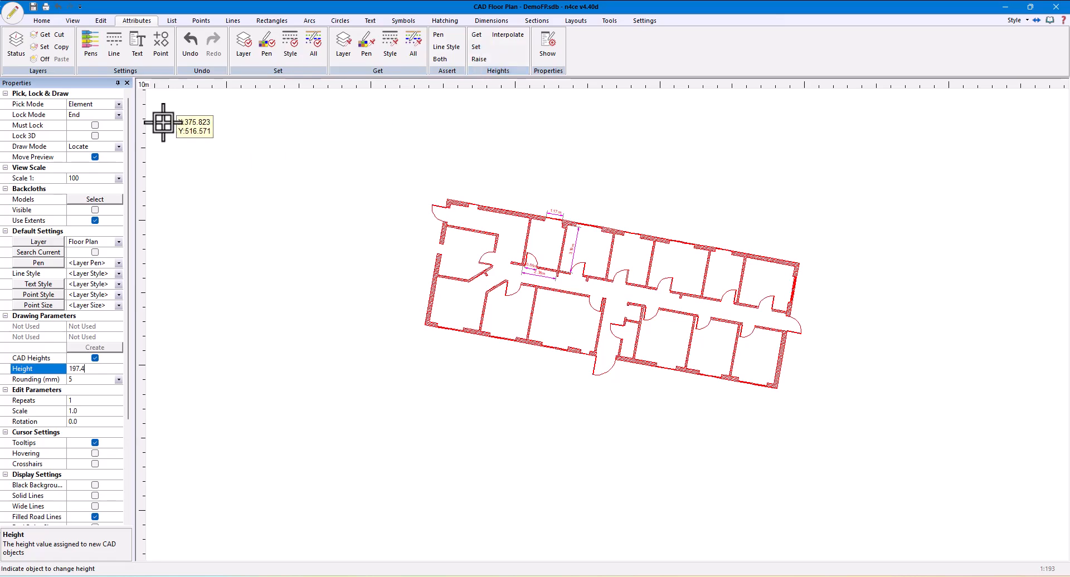
click(119, 105)
click(98, 117)
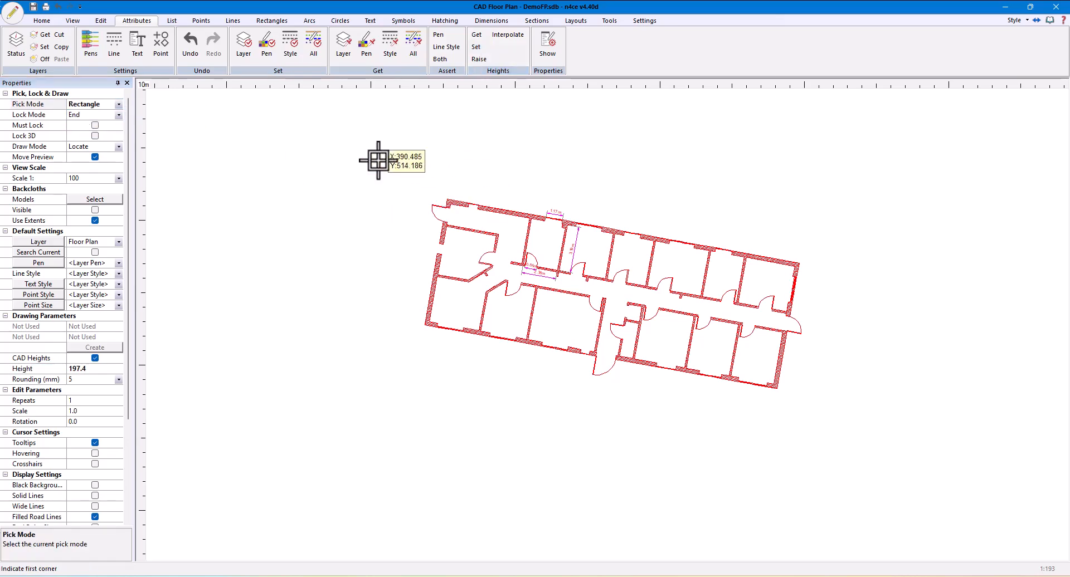
click(378, 161)
click(891, 430)
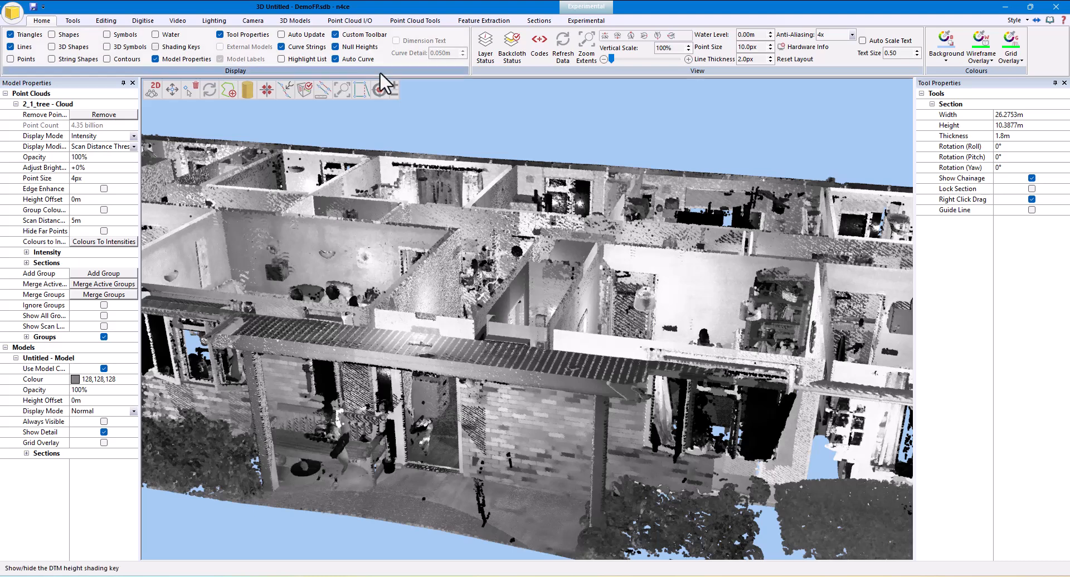
Add the Floor Plan CAD model as a backcloth to the 3D view of the 2_1_tree point cloud
click(514, 59)
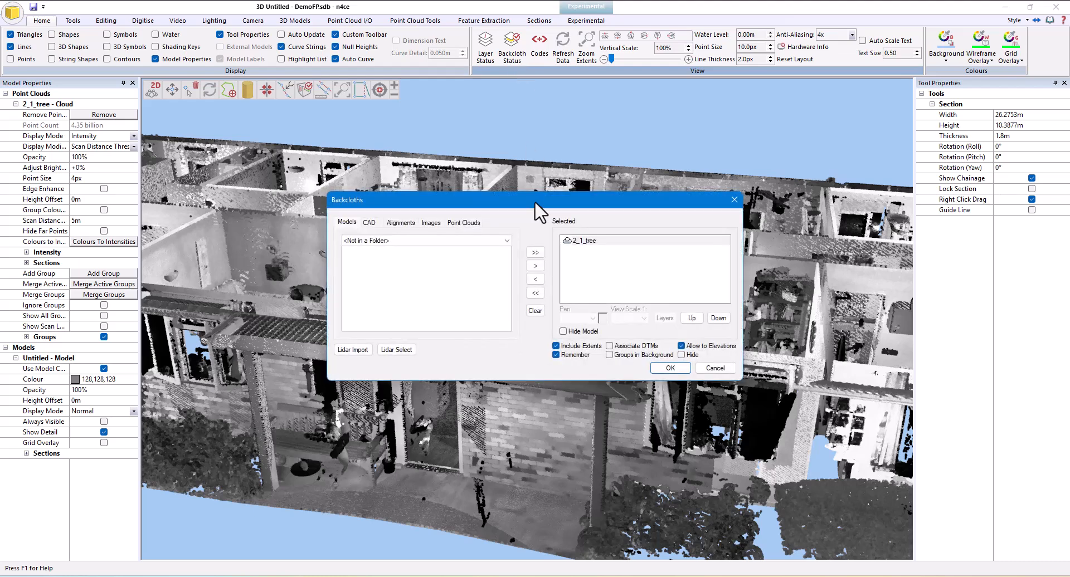
click(369, 222)
click(393, 250)
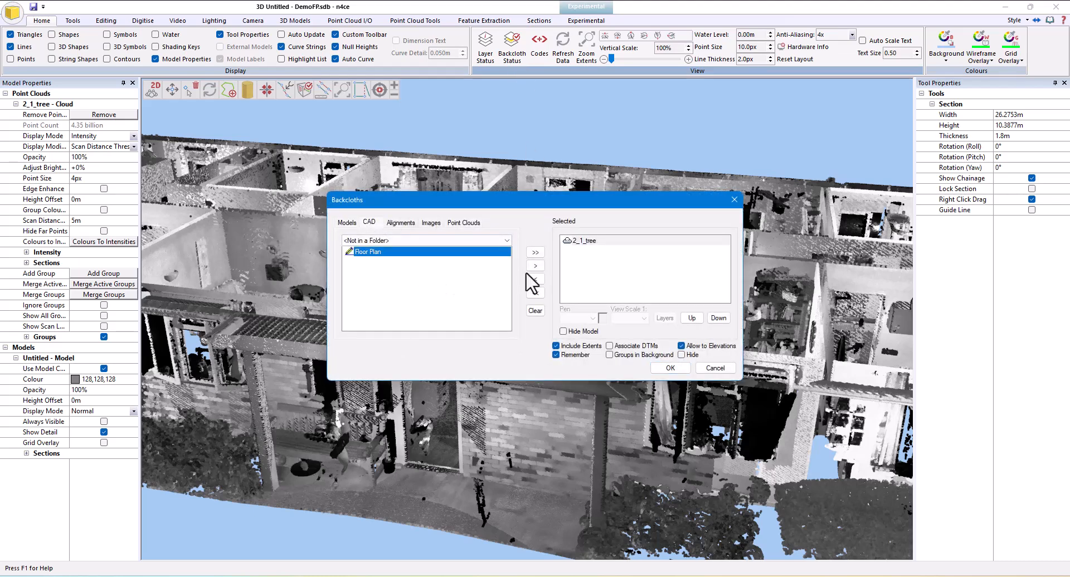
click(534, 266)
click(671, 367)
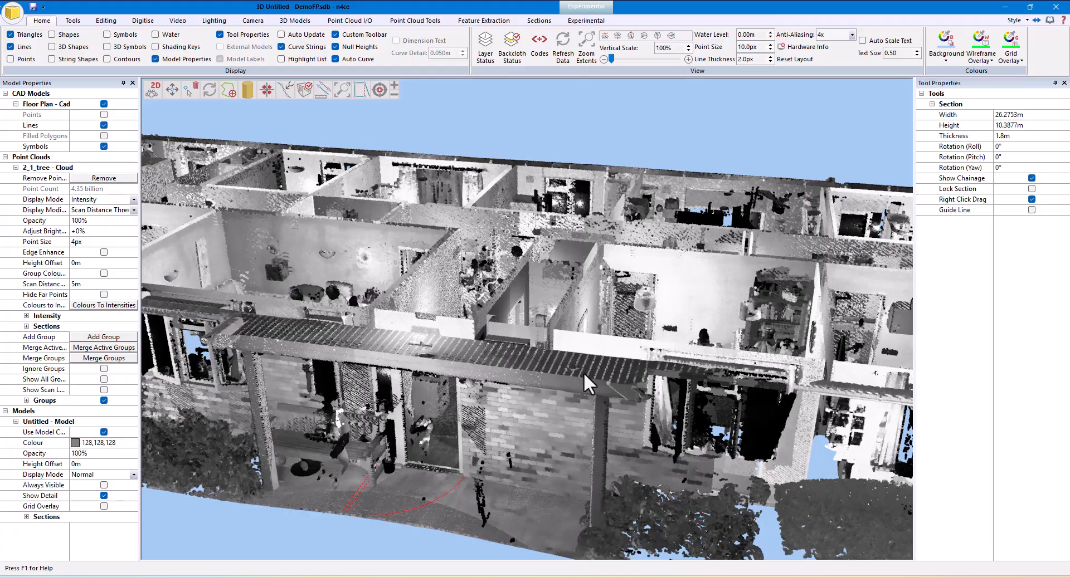
Turn the point cloud's display off to examine the floor plan alone in 3D, and restore its Intensity display mode
drag(584, 372, 437, 303)
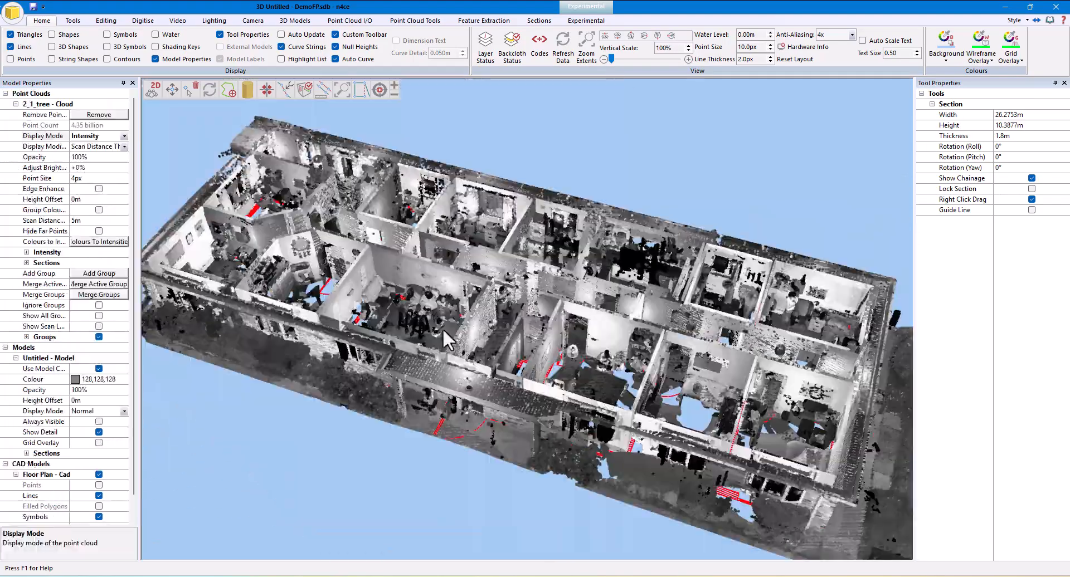
drag(504, 339, 505, 385)
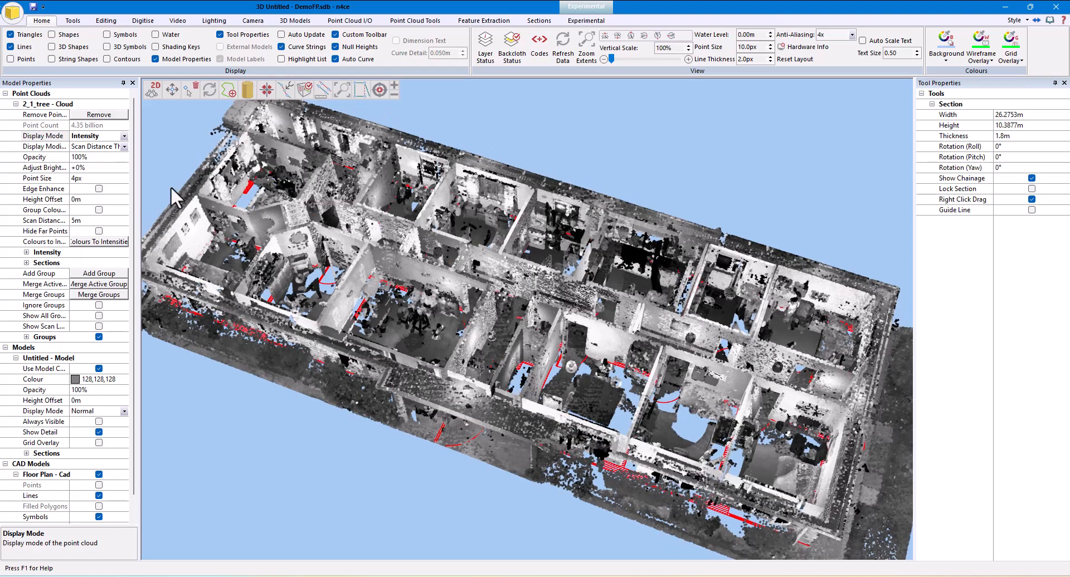
click(124, 136)
click(101, 156)
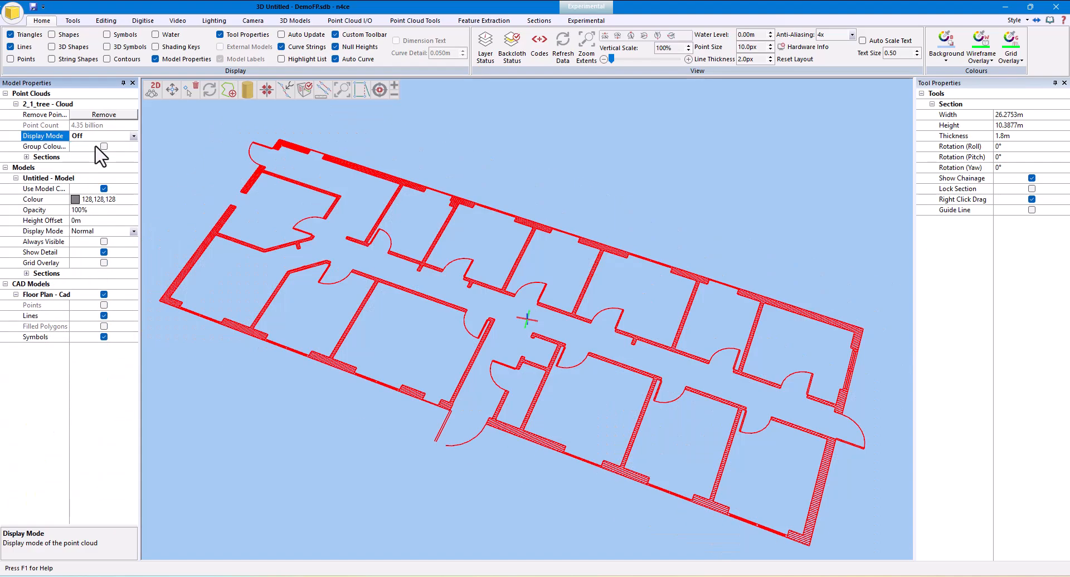
drag(640, 393, 313, 249)
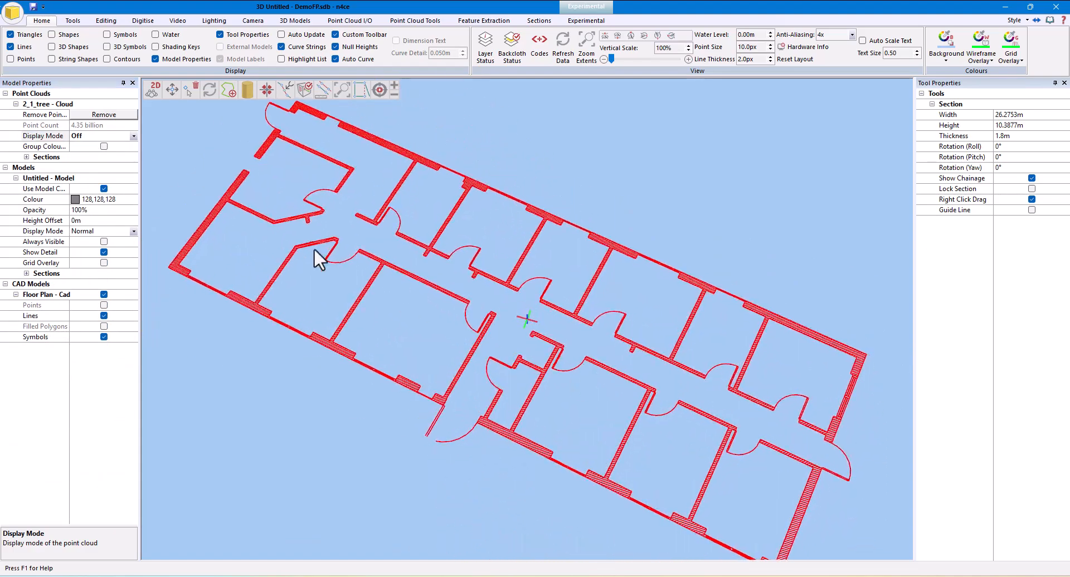
click(134, 136)
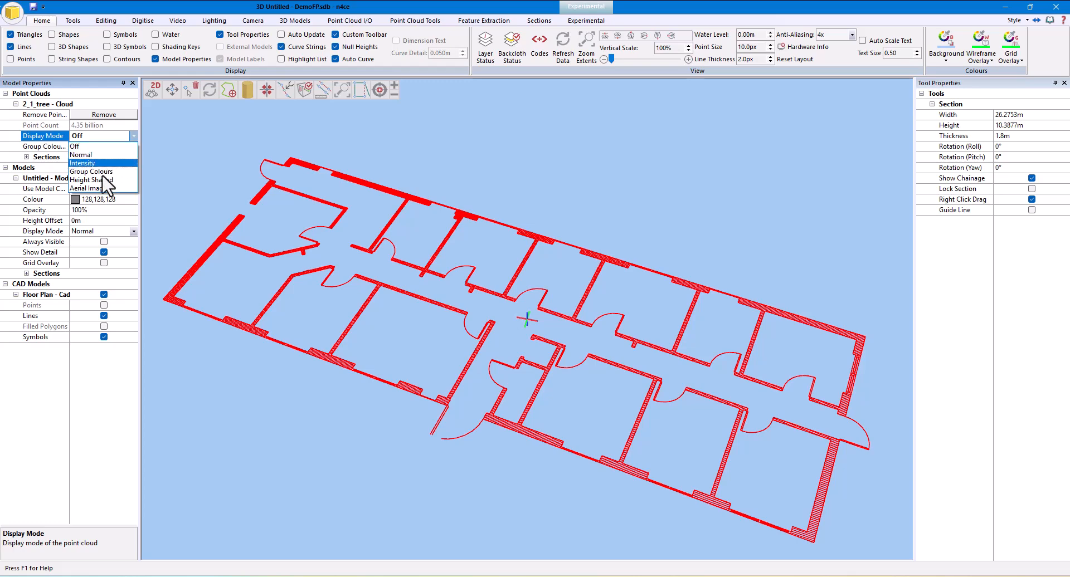
click(100, 163)
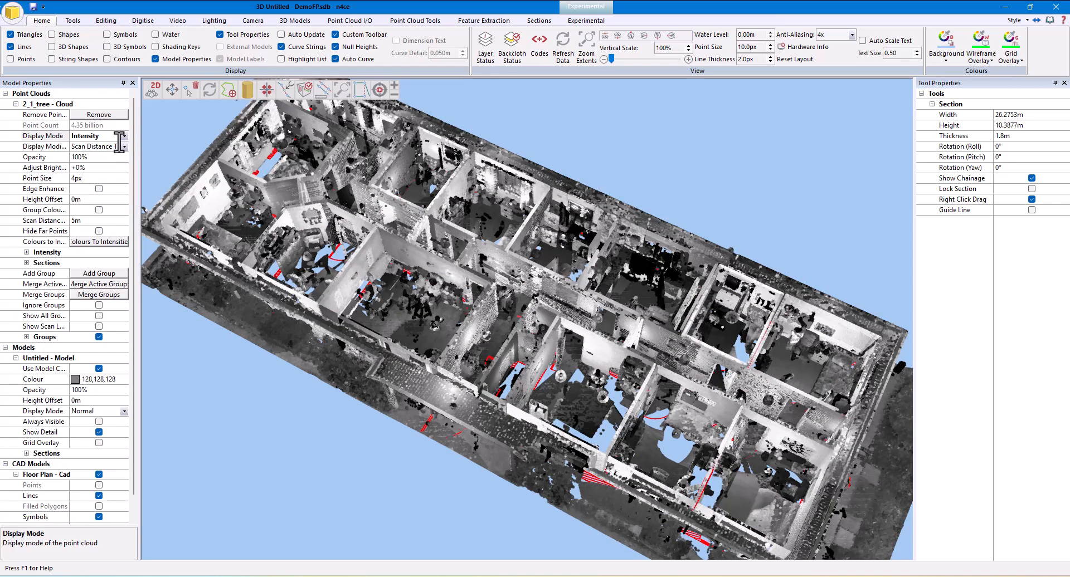
Set the 2_1_tree point cloud's opacity to 5% and inspect the floor plan through it
click(108, 157)
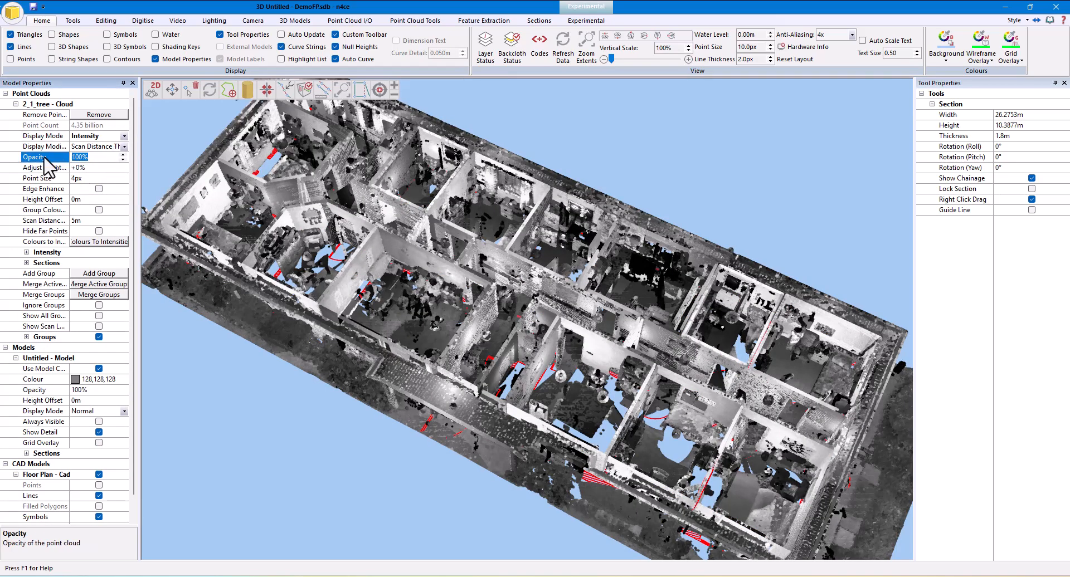
text(5)
key(Return)
drag(526, 403, 535, 453)
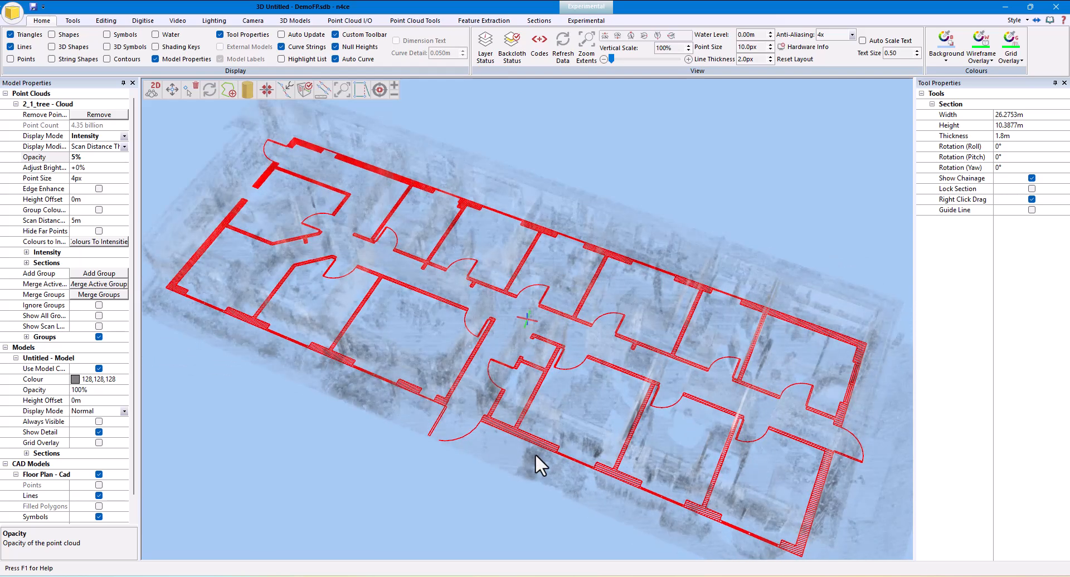